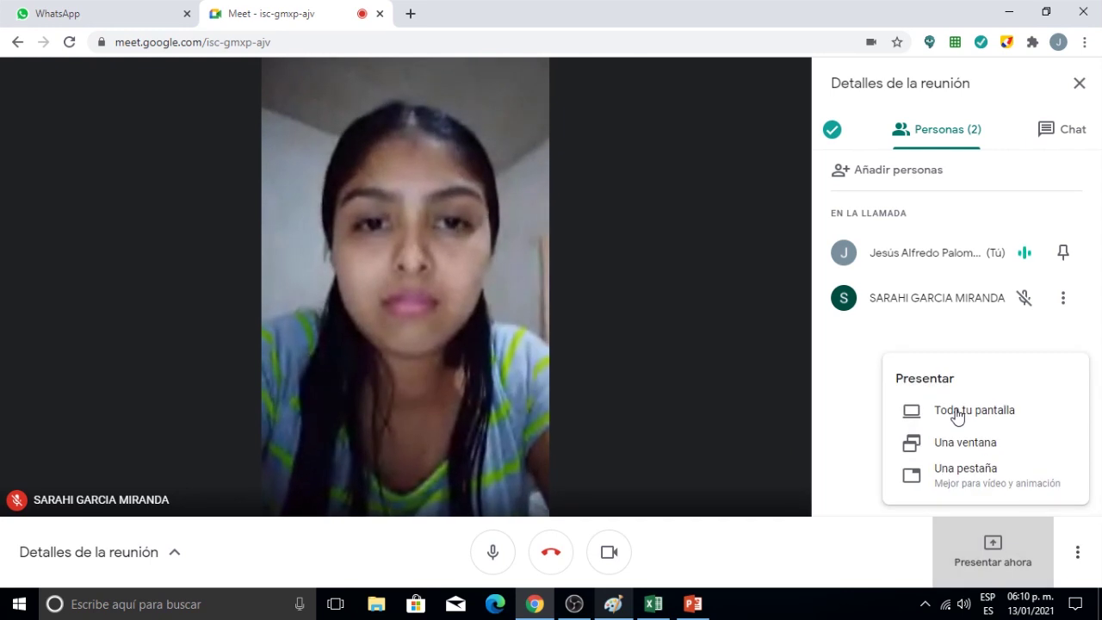
Share the entire screen in Google Meet, hide the sharing bar, and bring Excel forward.
{"action": "left_click", "coordinate": [957, 414]}
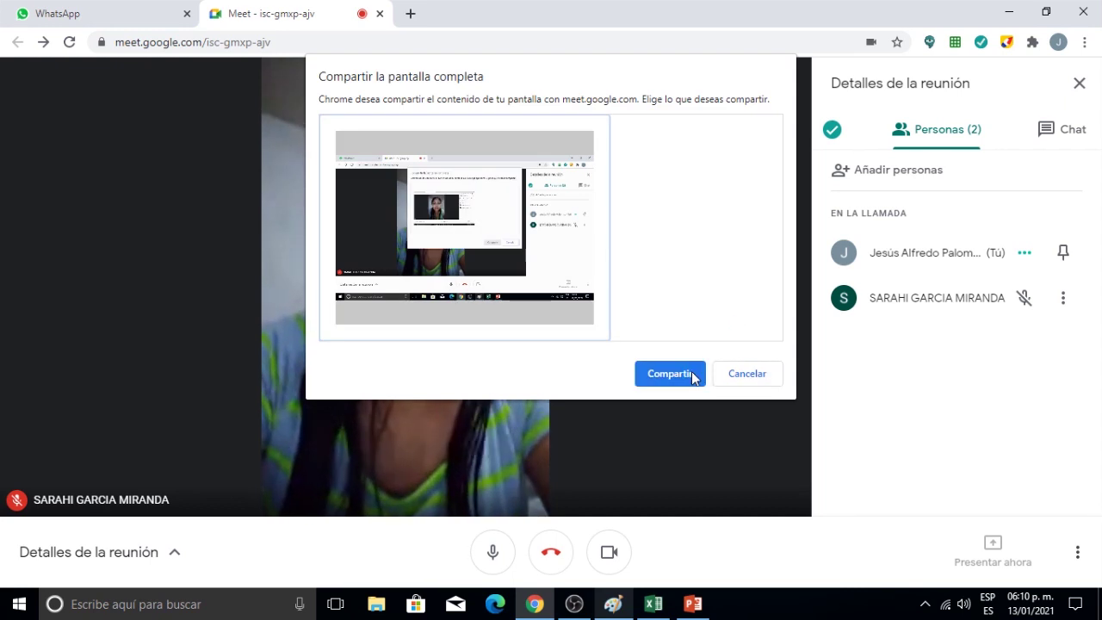
{"action": "left_click", "coordinate": [693, 374]}
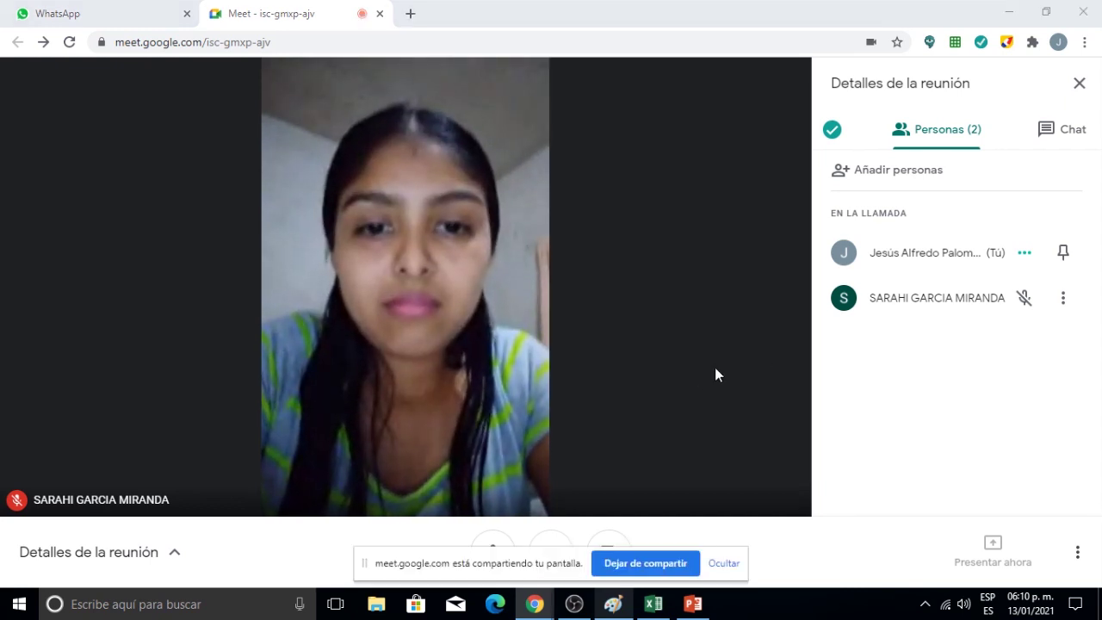
{"action": "left_click", "coordinate": [726, 566]}
{"action": "left_click", "coordinate": [652, 608]}
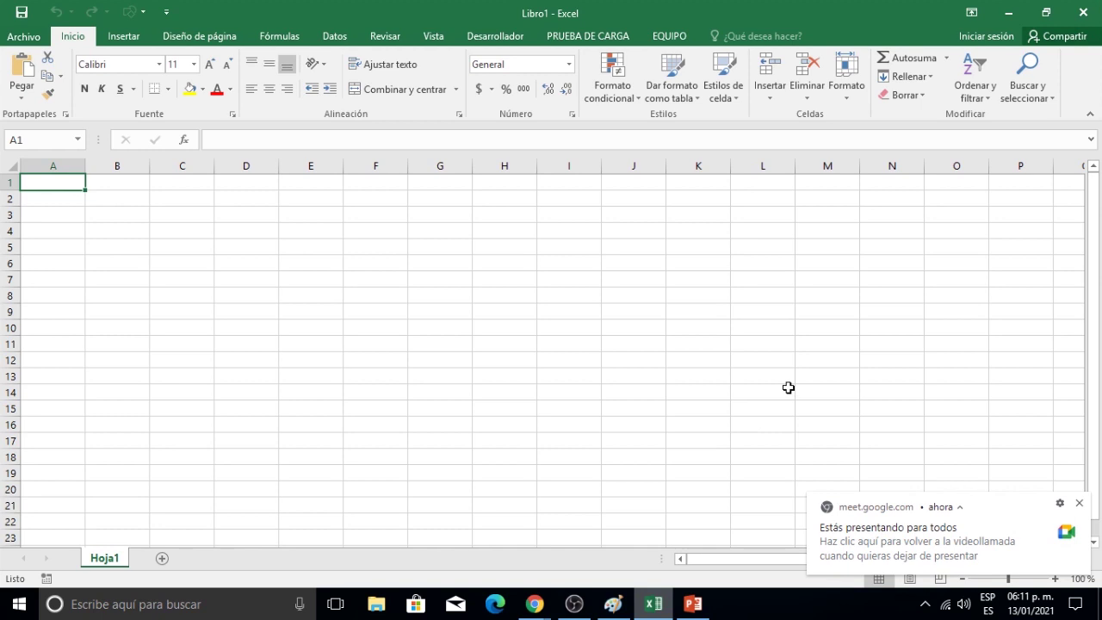
Dismiss the Meet notice and open Excel's Browse dialog from Archivo > Abrir.
{"action": "left_click", "coordinate": [1080, 505]}
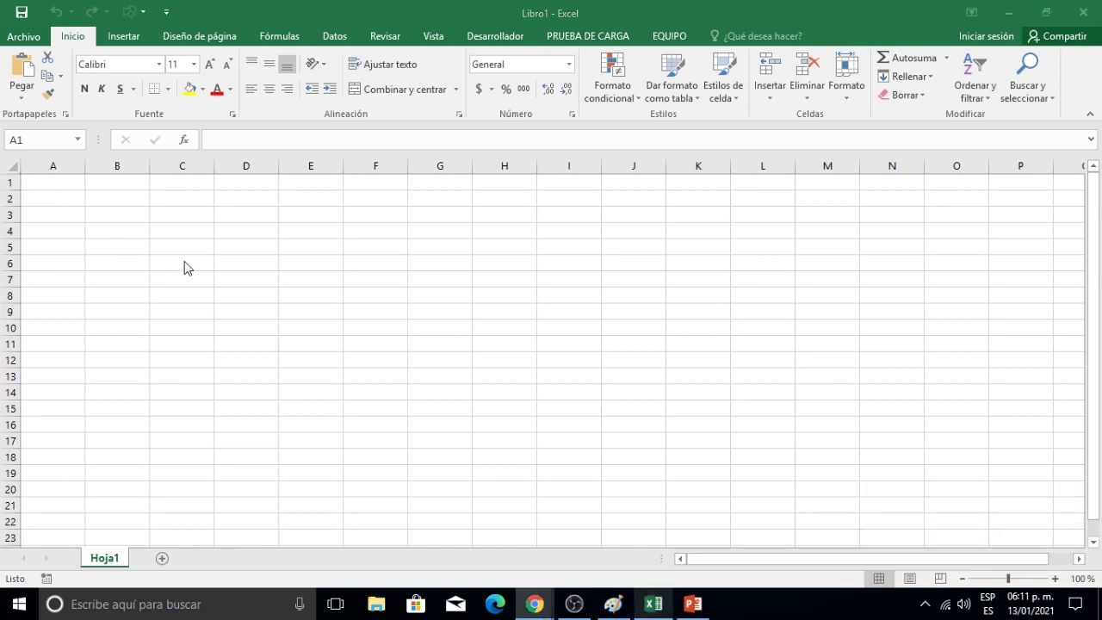
{"action": "left_click", "coordinate": [25, 37]}
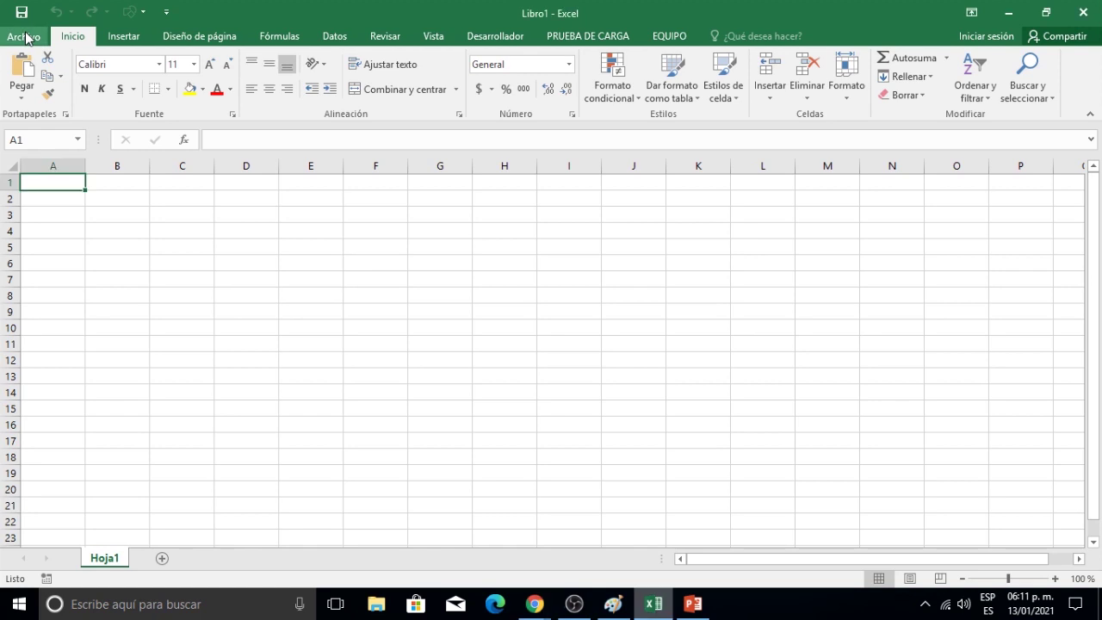
{"action": "left_click", "coordinate": [26, 37]}
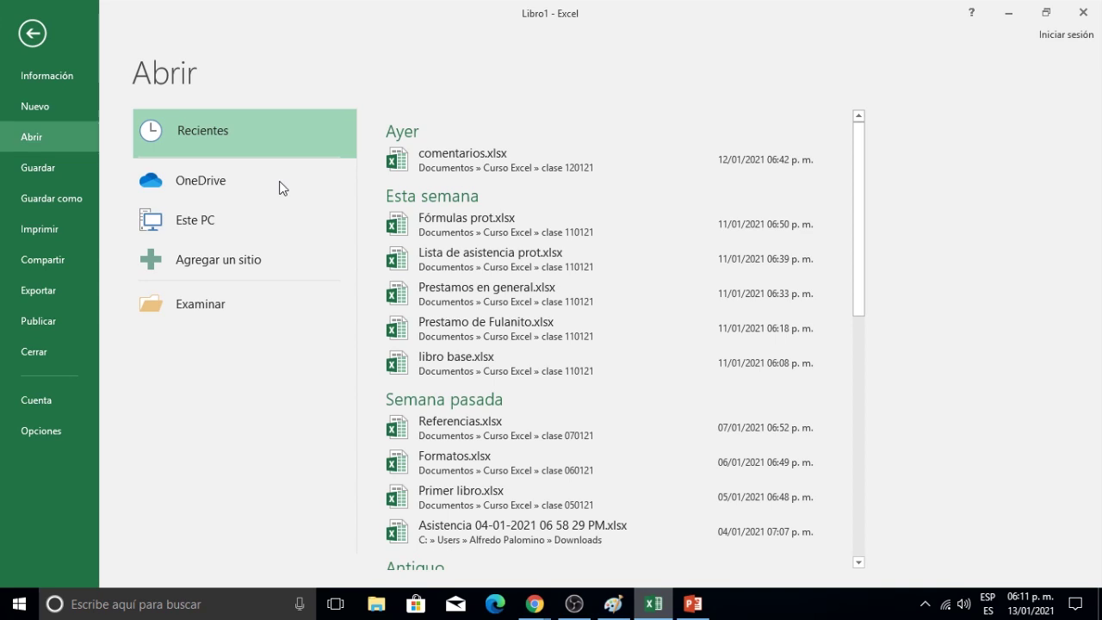
{"action": "left_click", "coordinate": [209, 303]}
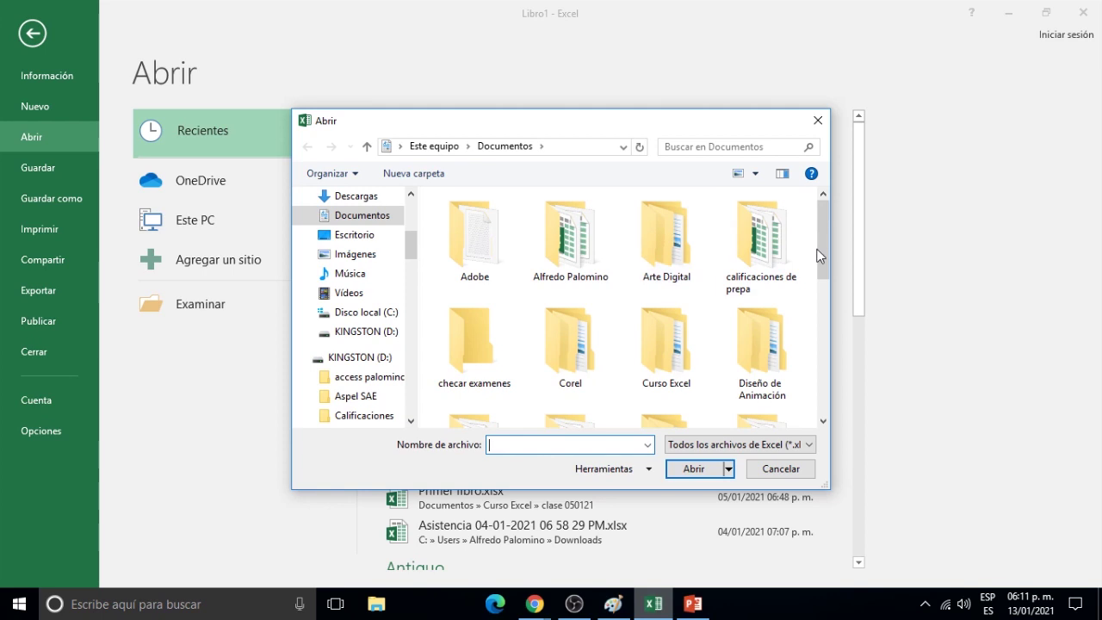
Navigate into Curso Excel > clase 120121 and select comentarios.xlsx.
{"action": "left_click", "coordinate": [673, 341]}
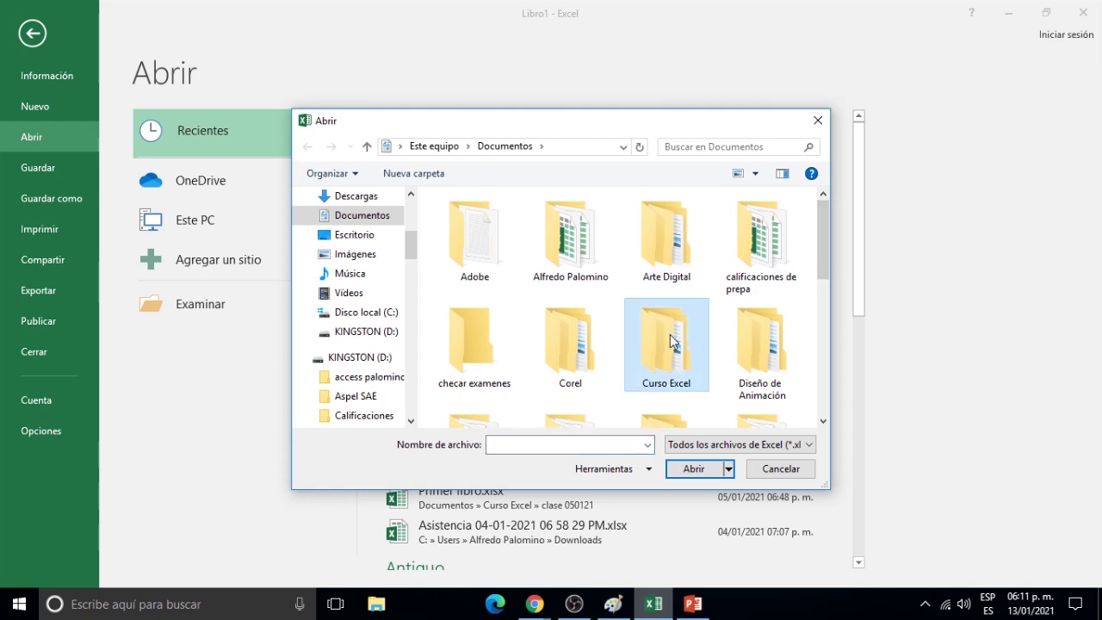
{"action": "double_click", "coordinate": [673, 341]}
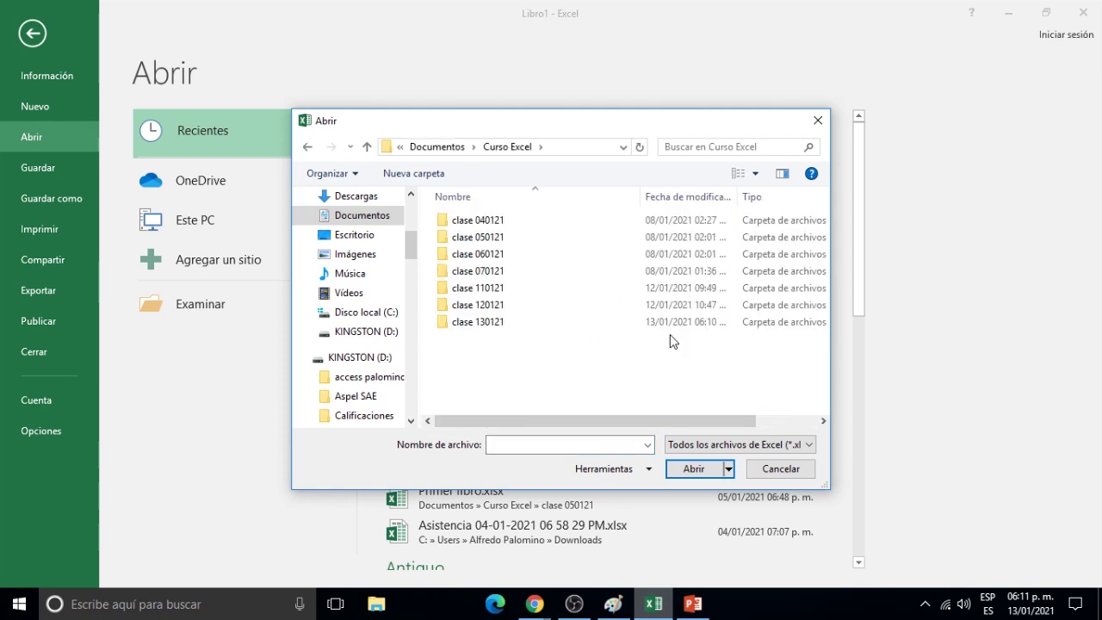
{"action": "double_click", "coordinate": [479, 312]}
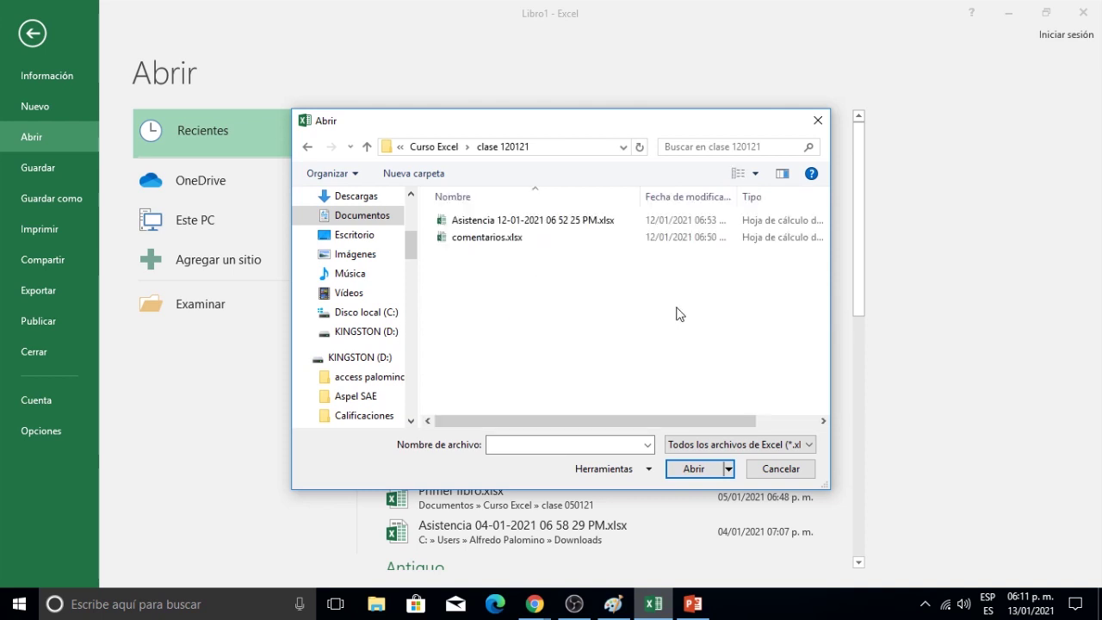
{"action": "left_click", "coordinate": [489, 241]}
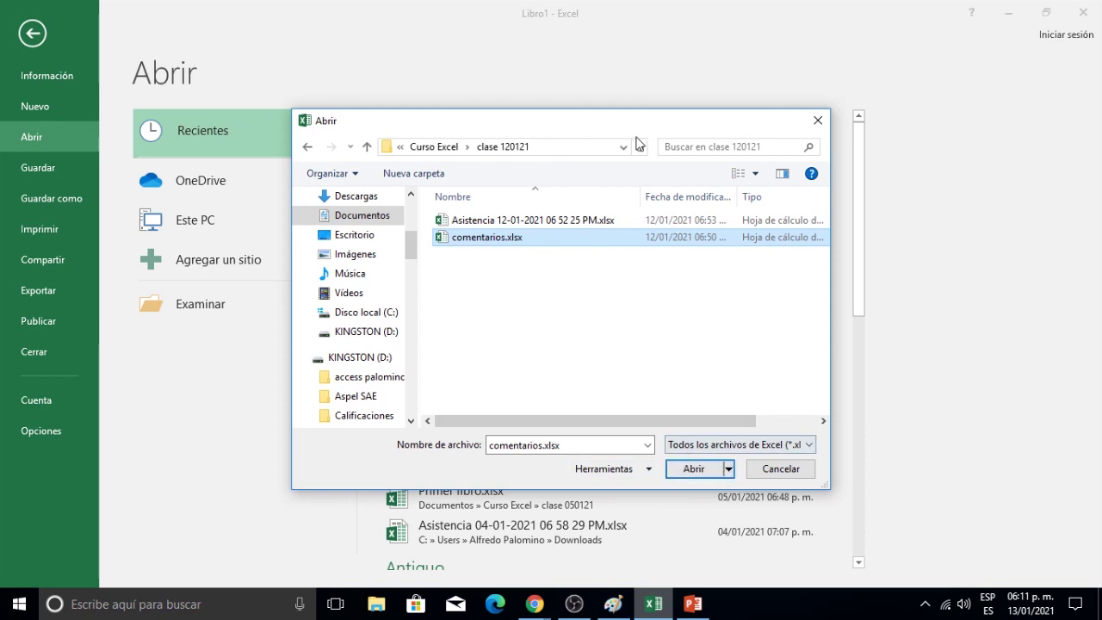
Open comentarios.xlsx as read-only using the Abrir dropdown's 'Abrir como de solo lectura'.
{"action": "left_click_drag", "start_coordinate": [630, 126], "coordinate": [600, 27]}
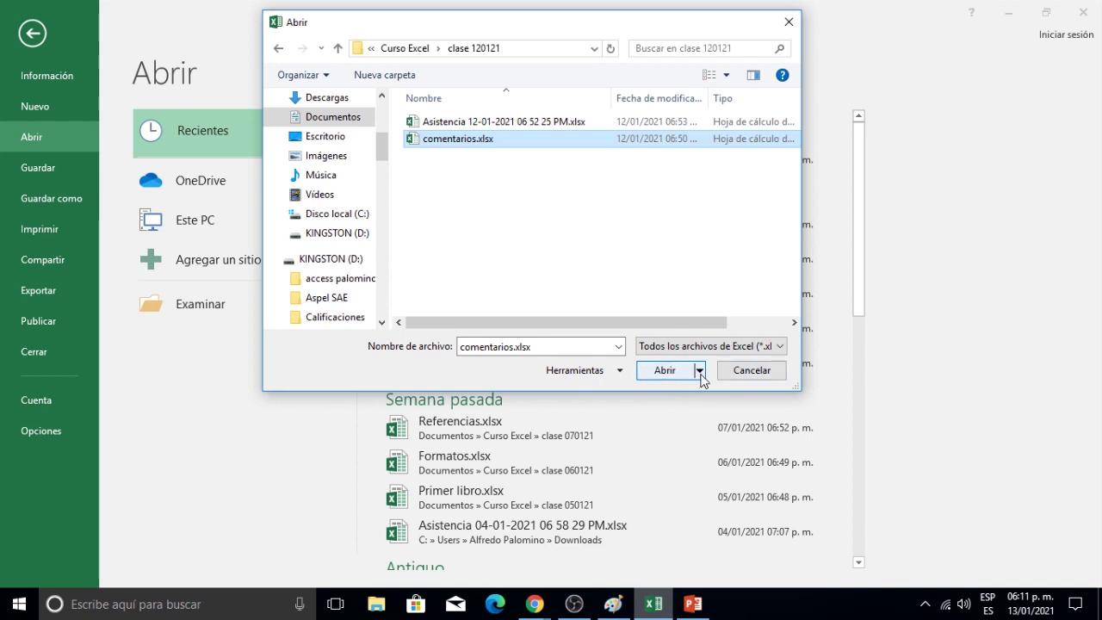
{"action": "left_click", "coordinate": [700, 371]}
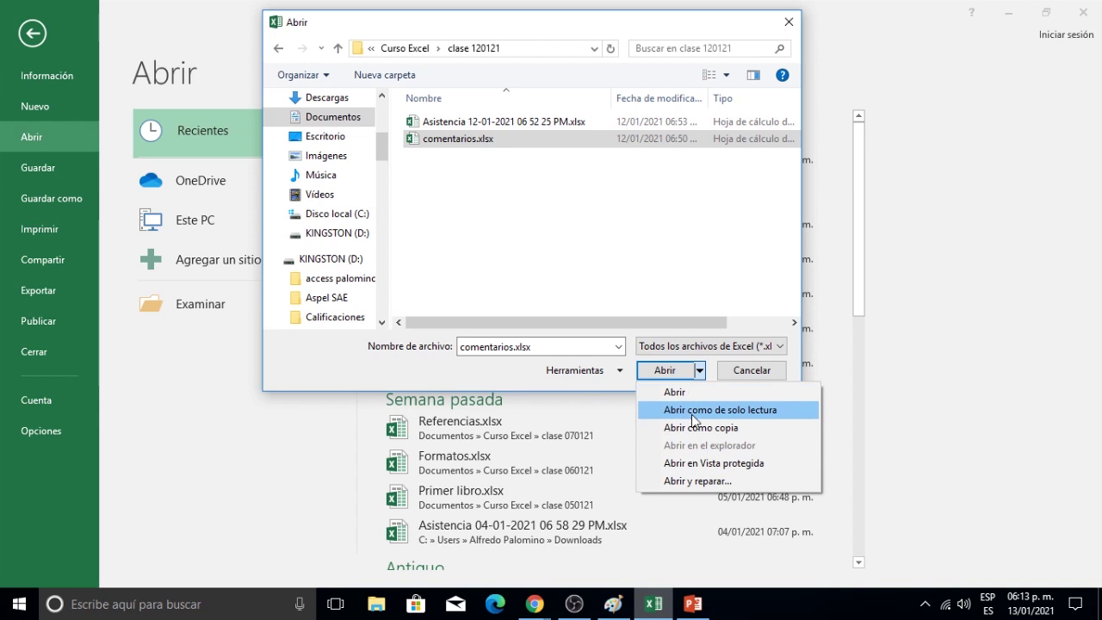
{"action": "left_click", "coordinate": [693, 416]}
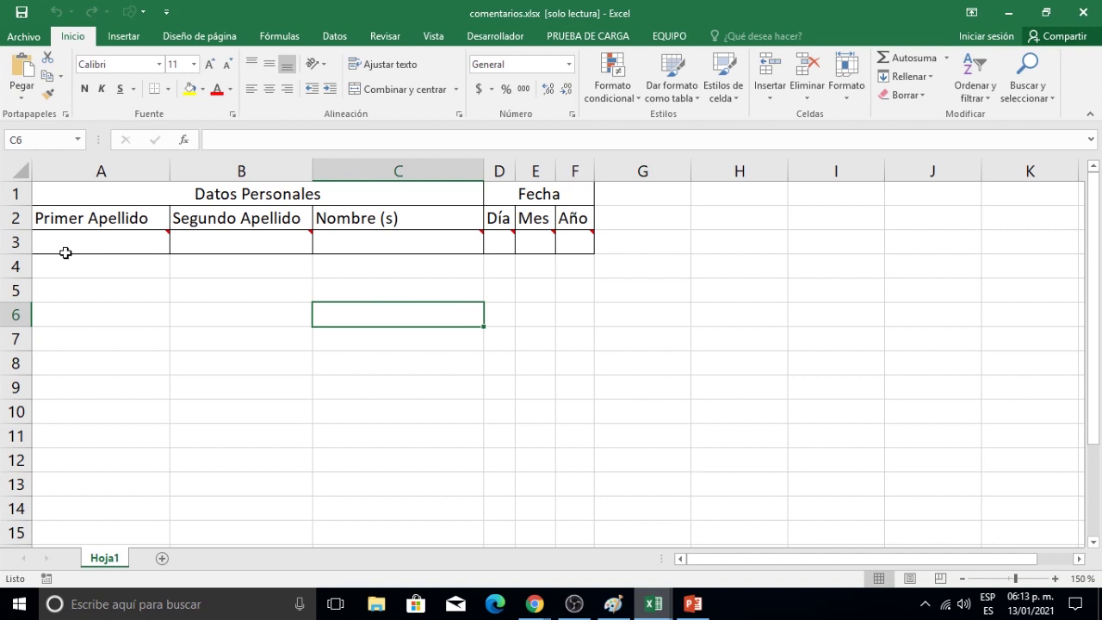
Enter Pérez in cell A3, then try saving and acknowledge the read-only warning.
{"action": "left_click", "coordinate": [111, 242]}
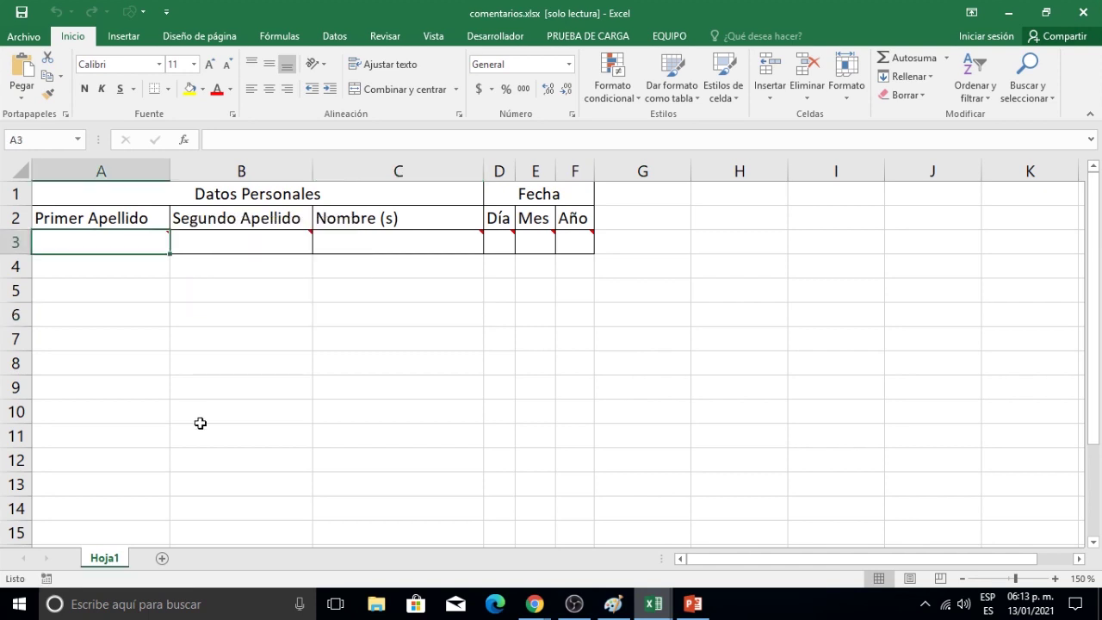
{"action": "type", "text": "Pérez"}
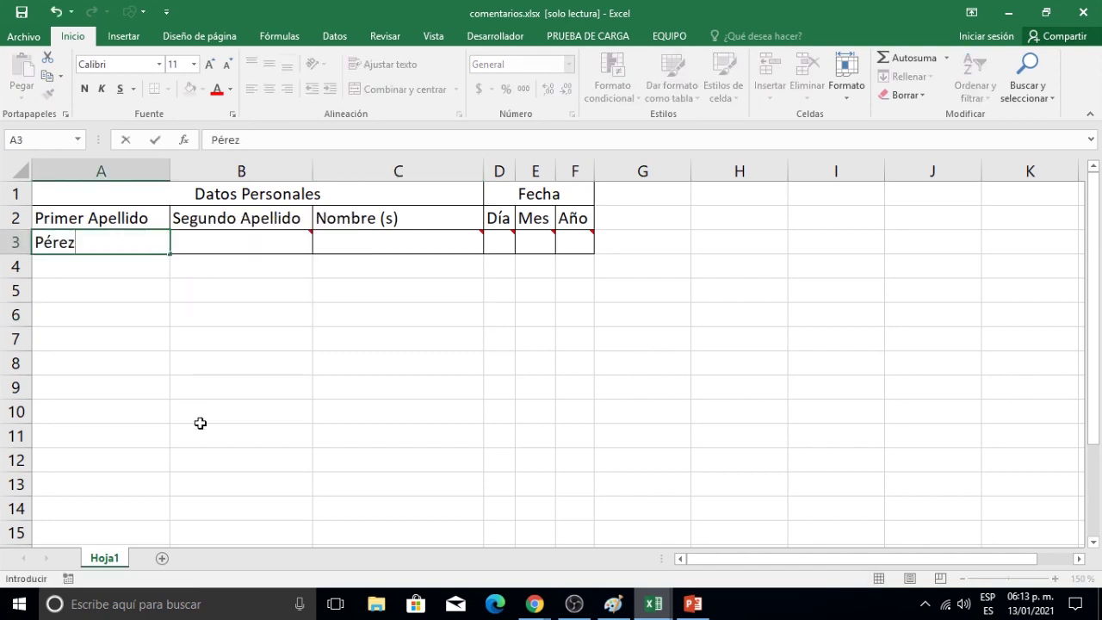
{"action": "left_click", "coordinate": [242, 370]}
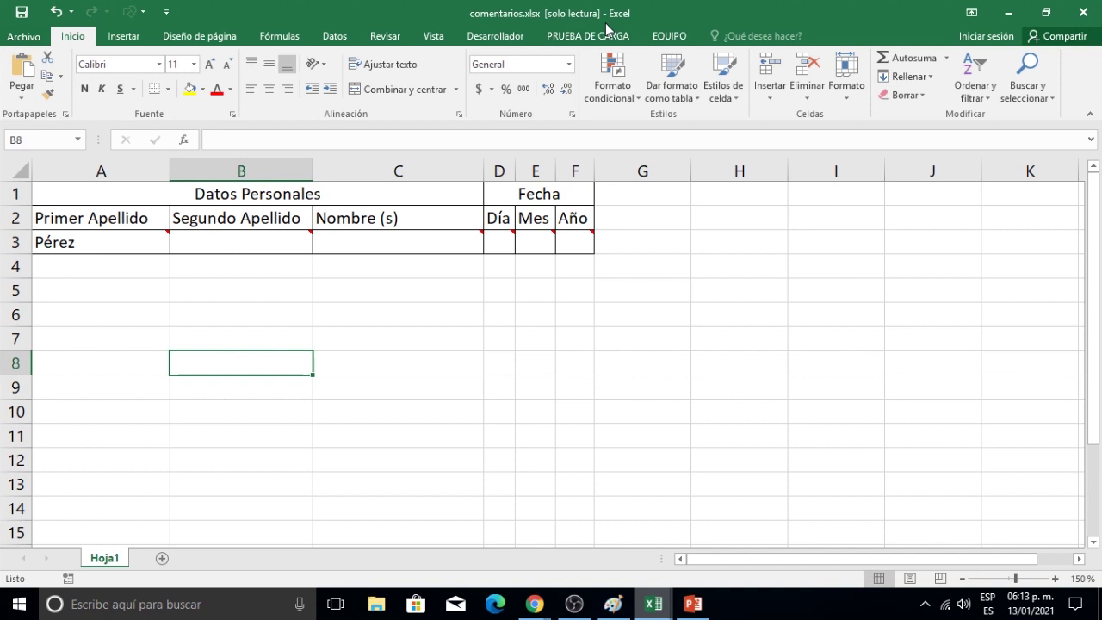
{"action": "left_click", "coordinate": [21, 11]}
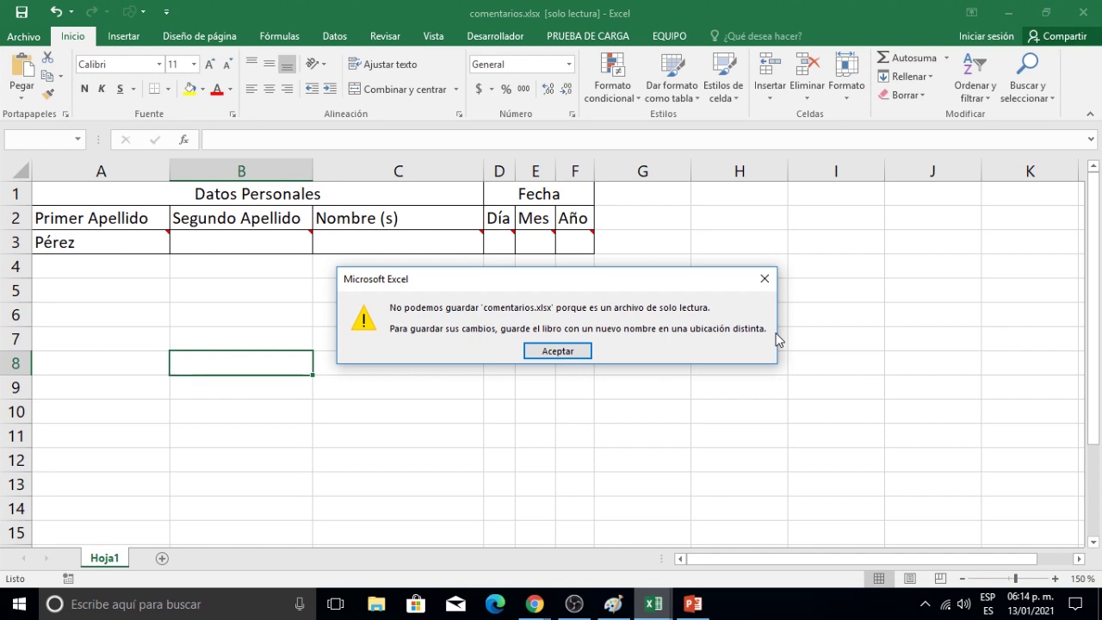
{"action": "left_click", "coordinate": [556, 351]}
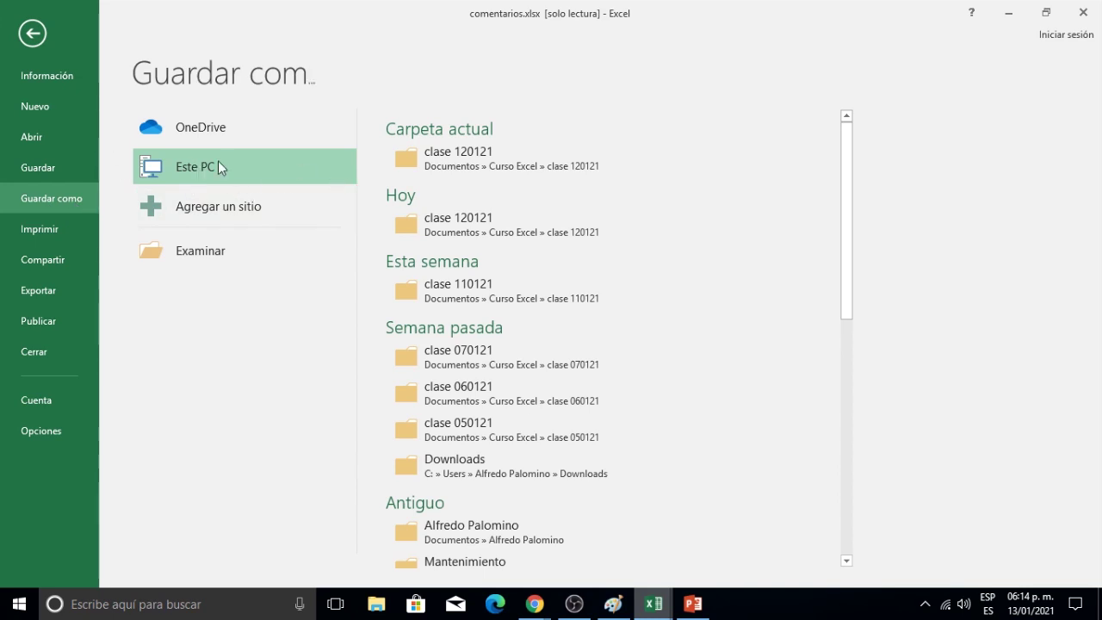
Close comentarios.xlsx choosing No guardar to discard the Pérez entry.
{"action": "left_click", "coordinate": [34, 354]}
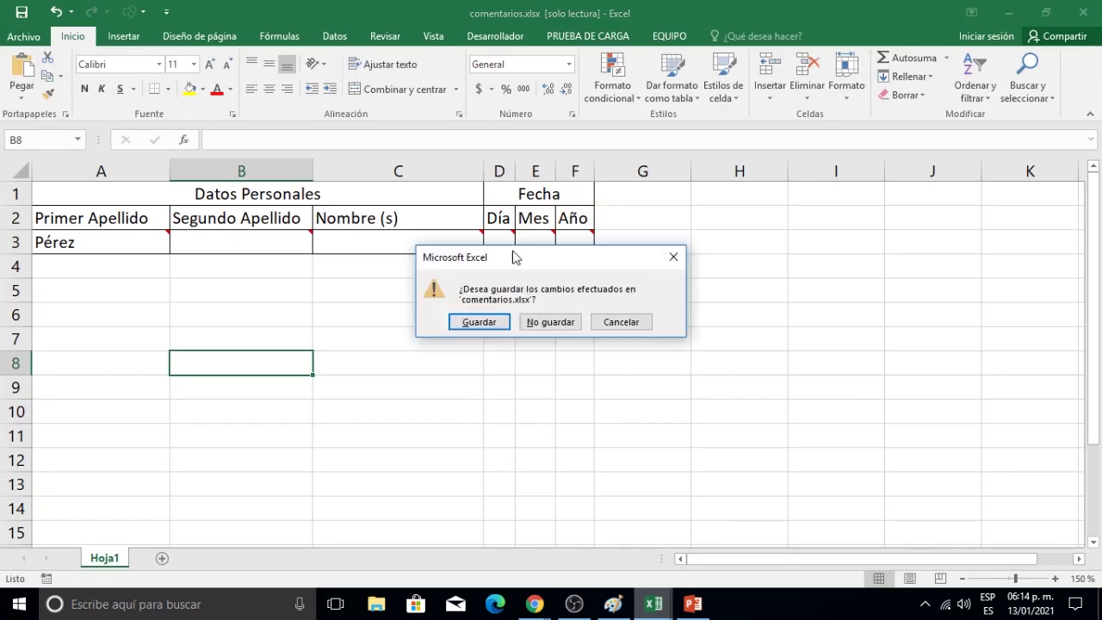
{"action": "left_click", "coordinate": [551, 322]}
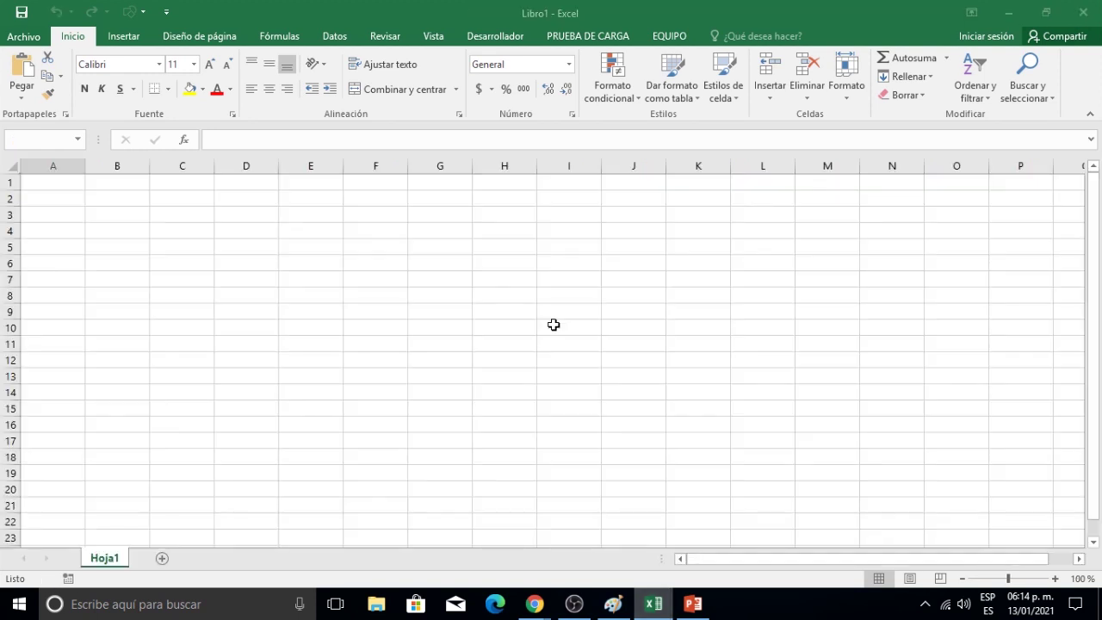
Browse to comentarios.xlsx and open it with 'Abrir como copia' as Copia (1)comentarios.xlsx.
{"action": "left_click", "coordinate": [24, 37]}
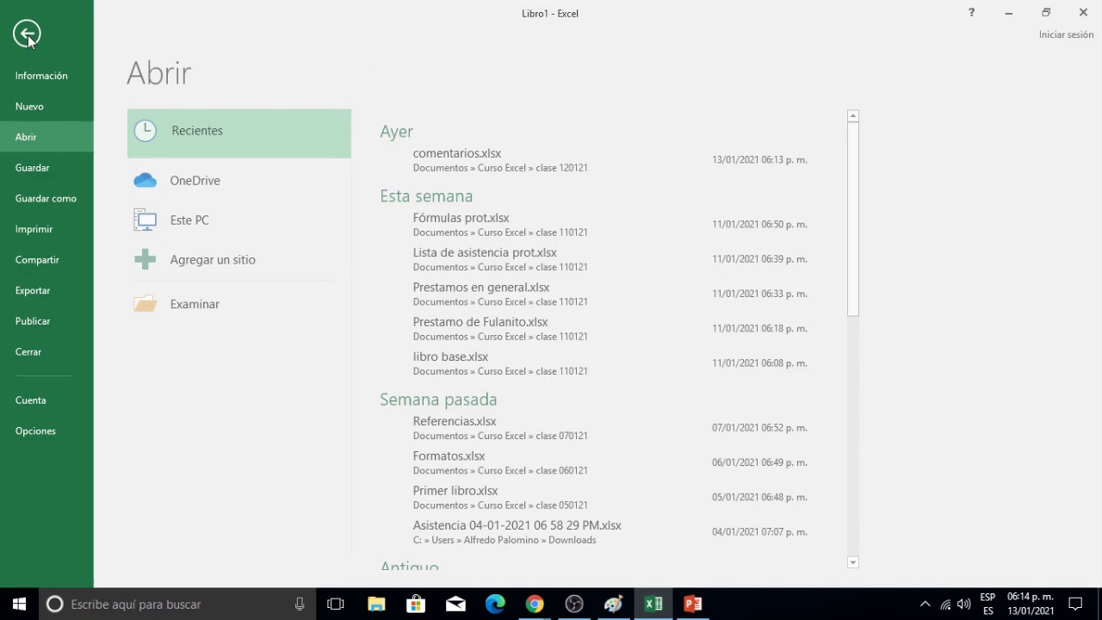
{"action": "left_click", "coordinate": [195, 308]}
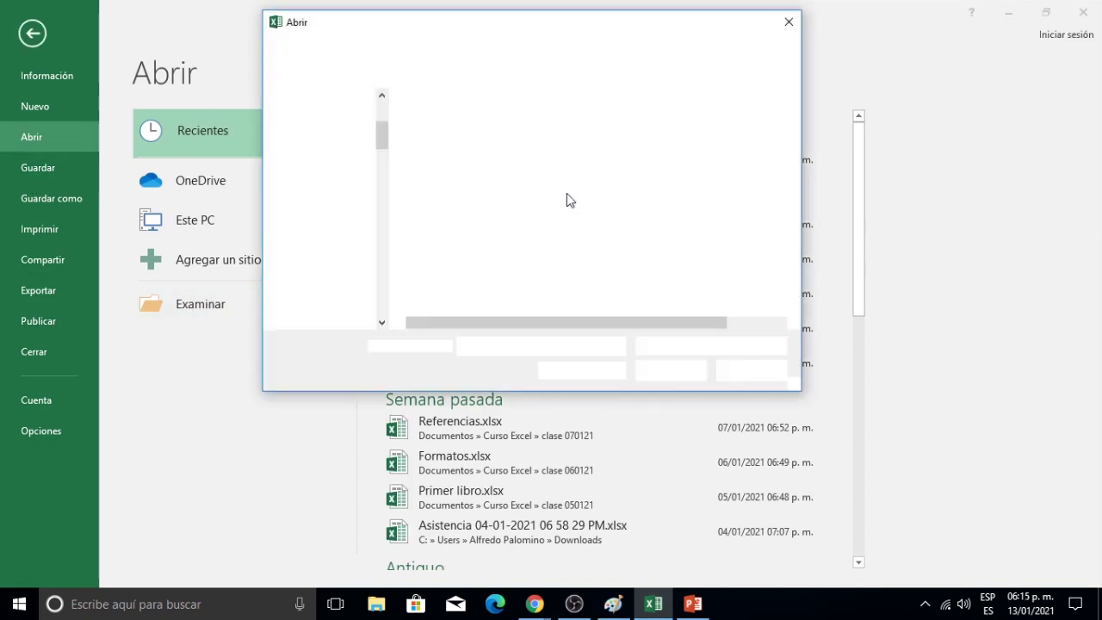
{"action": "left_click", "coordinate": [472, 139]}
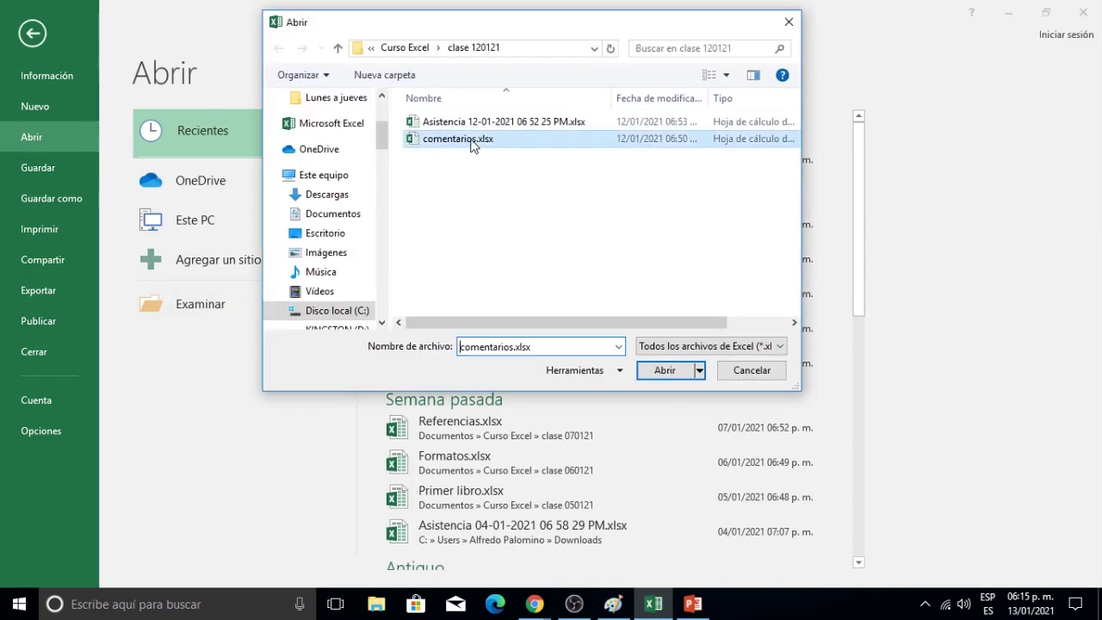
{"action": "left_click", "coordinate": [701, 372]}
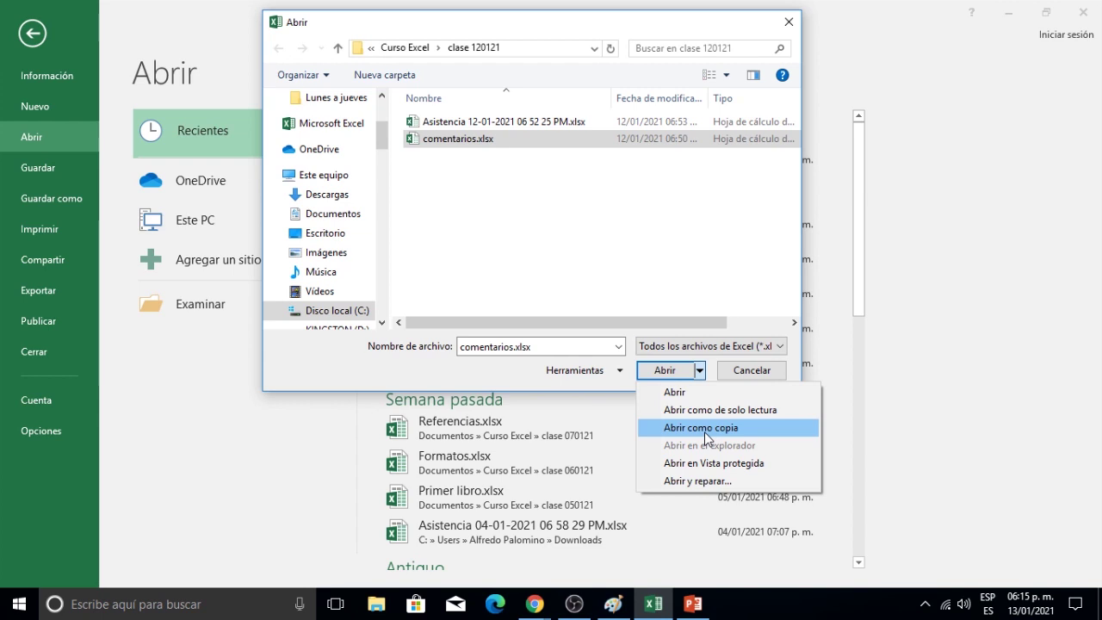
{"action": "left_click", "coordinate": [701, 428]}
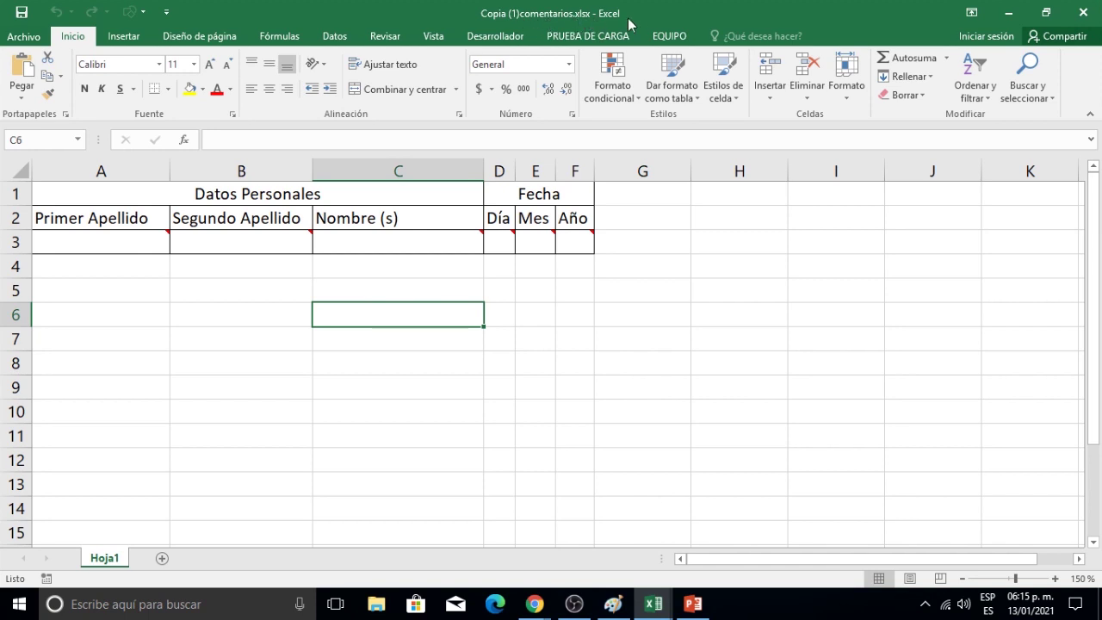
Type Pérez into cell A3 of the copy and save the workbook.
{"action": "left_click", "coordinate": [123, 241]}
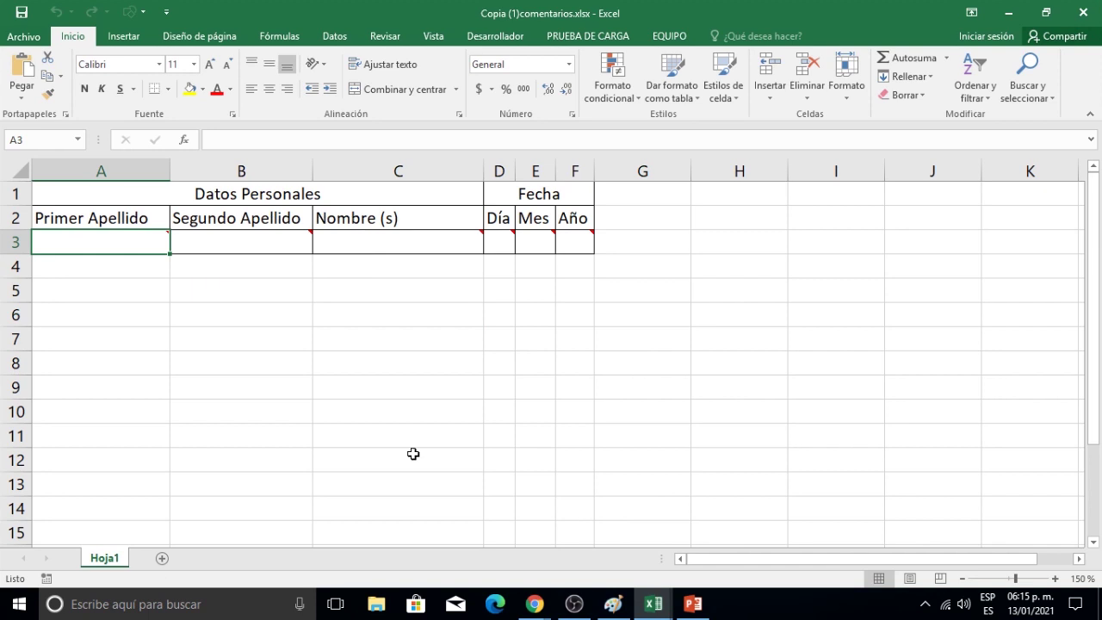
{"action": "type", "text": "P"}
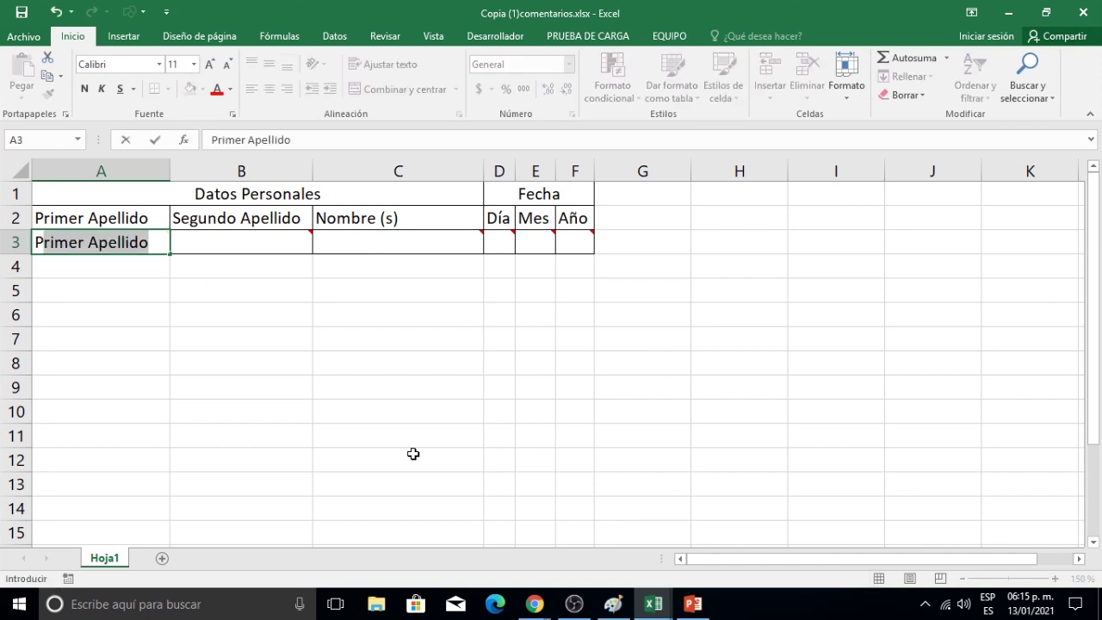
{"action": "type", "text": "érez"}
{"action": "key", "text": "Return"}
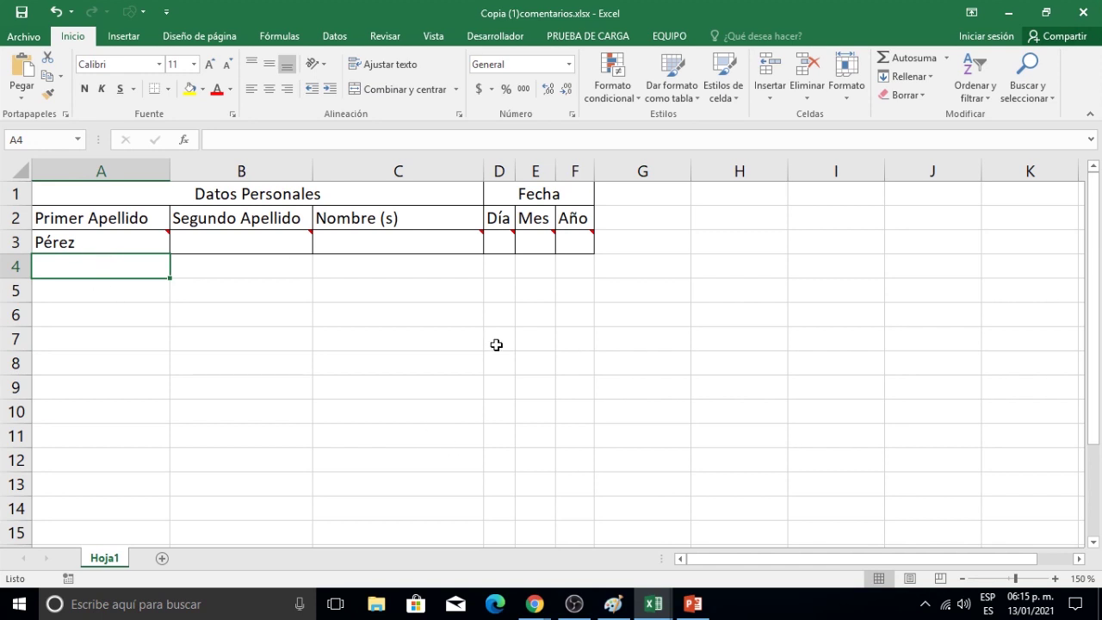
{"action": "left_click", "coordinate": [22, 13]}
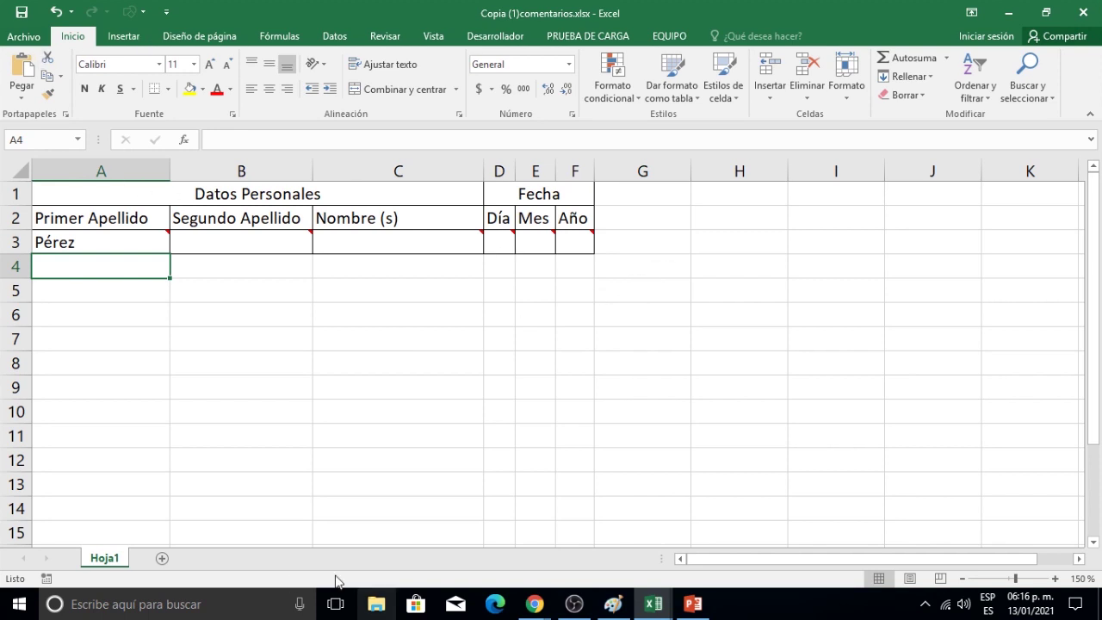
{"action": "left_click", "coordinate": [376, 604]}
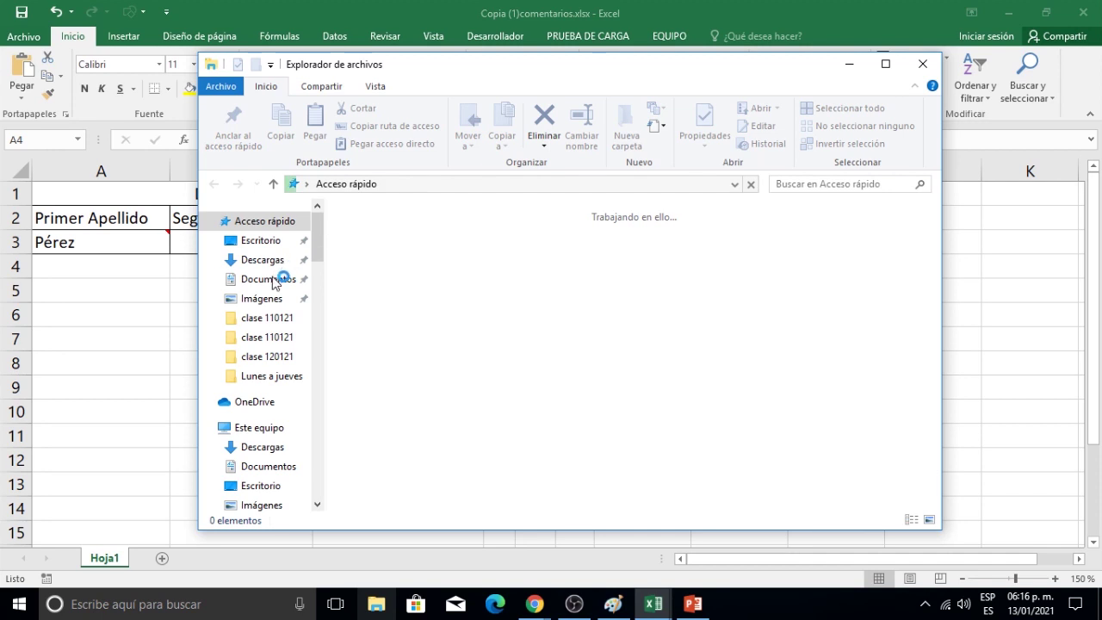
{"action": "left_click", "coordinate": [267, 281]}
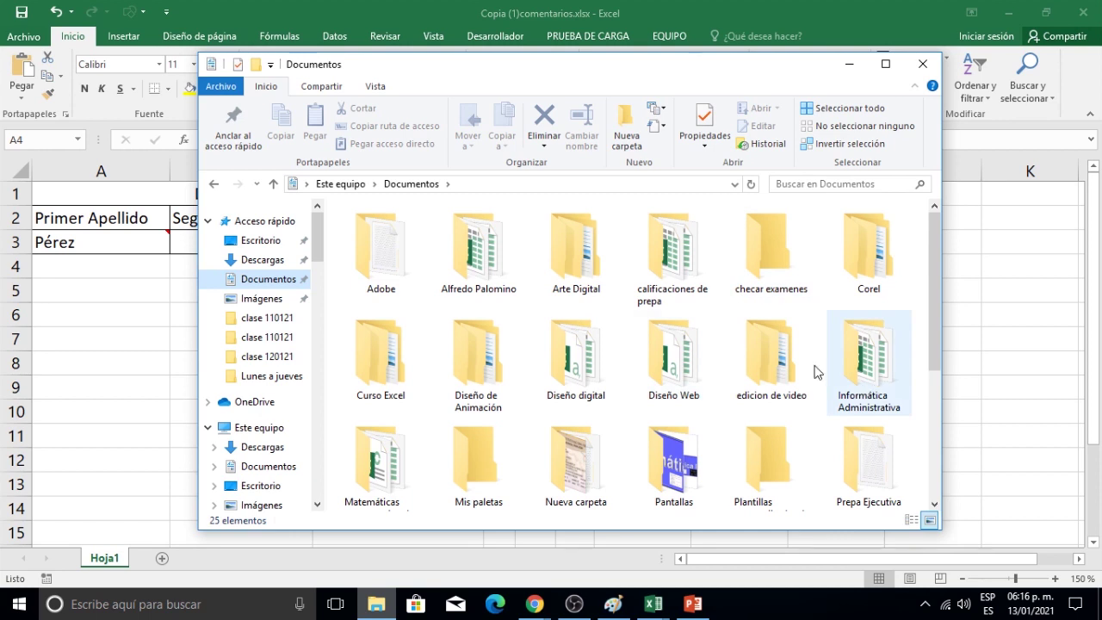
{"action": "double_click", "coordinate": [366, 372]}
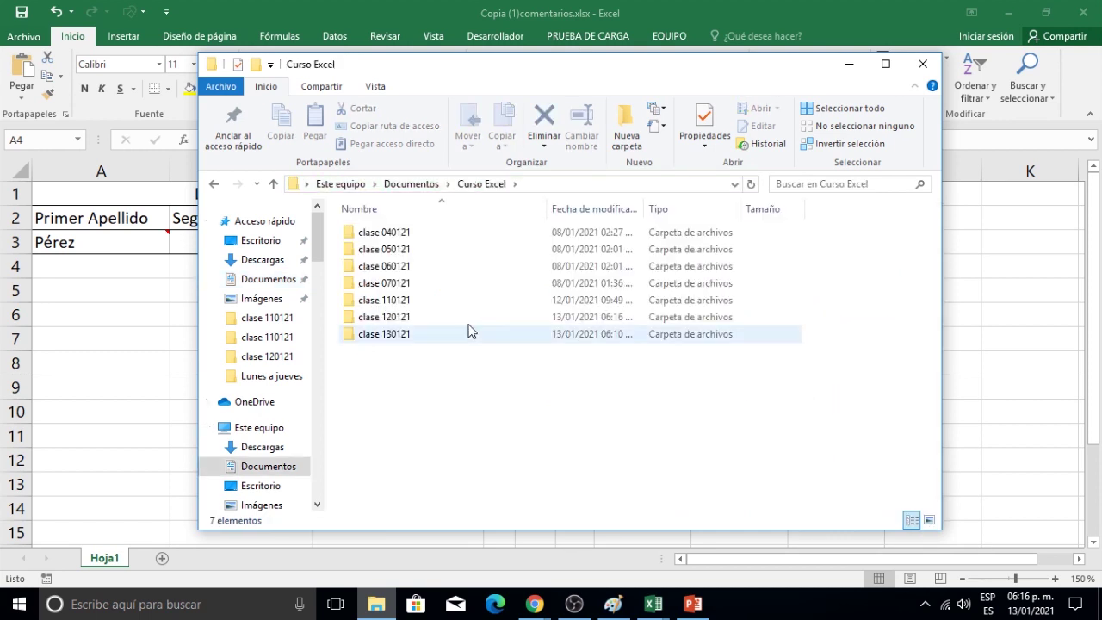
{"action": "double_click", "coordinate": [396, 319]}
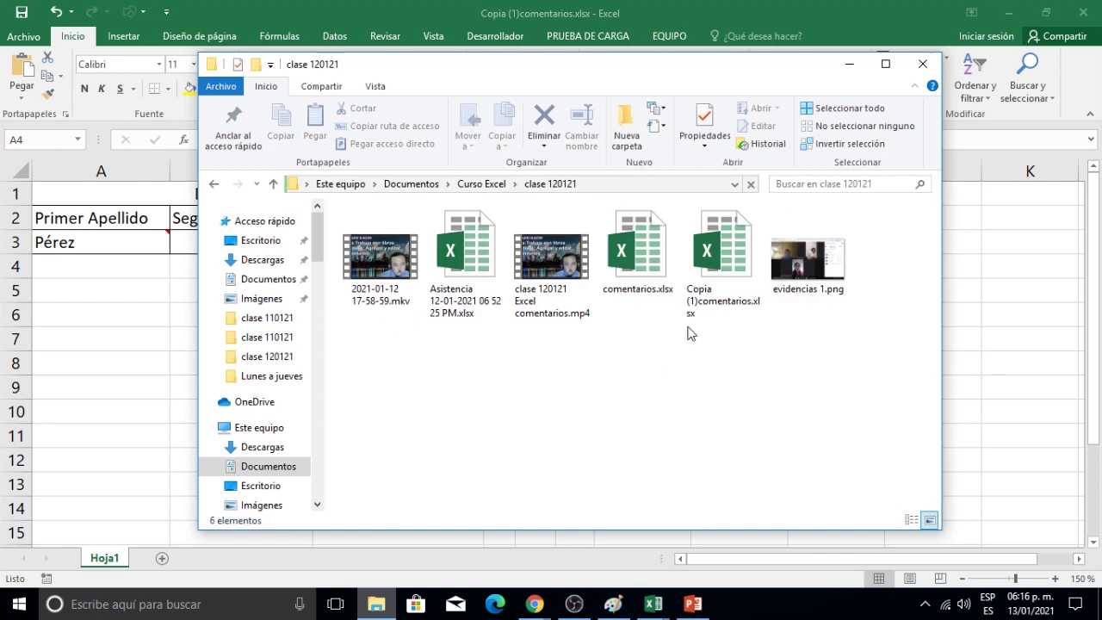
{"action": "left_click", "coordinate": [641, 243]}
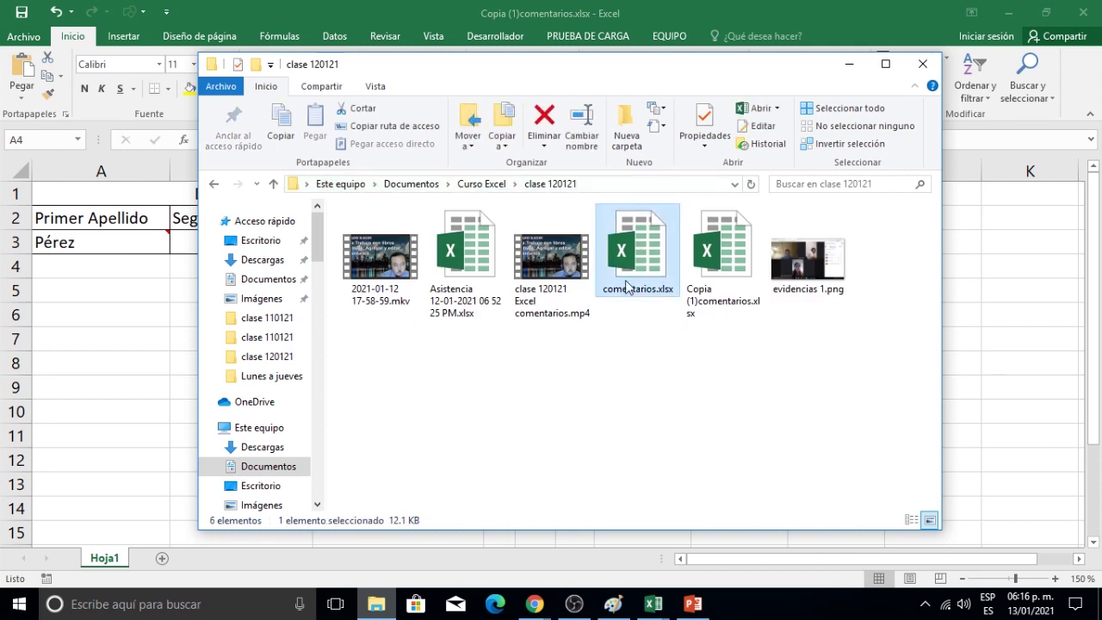
{"action": "left_click", "coordinate": [713, 269]}
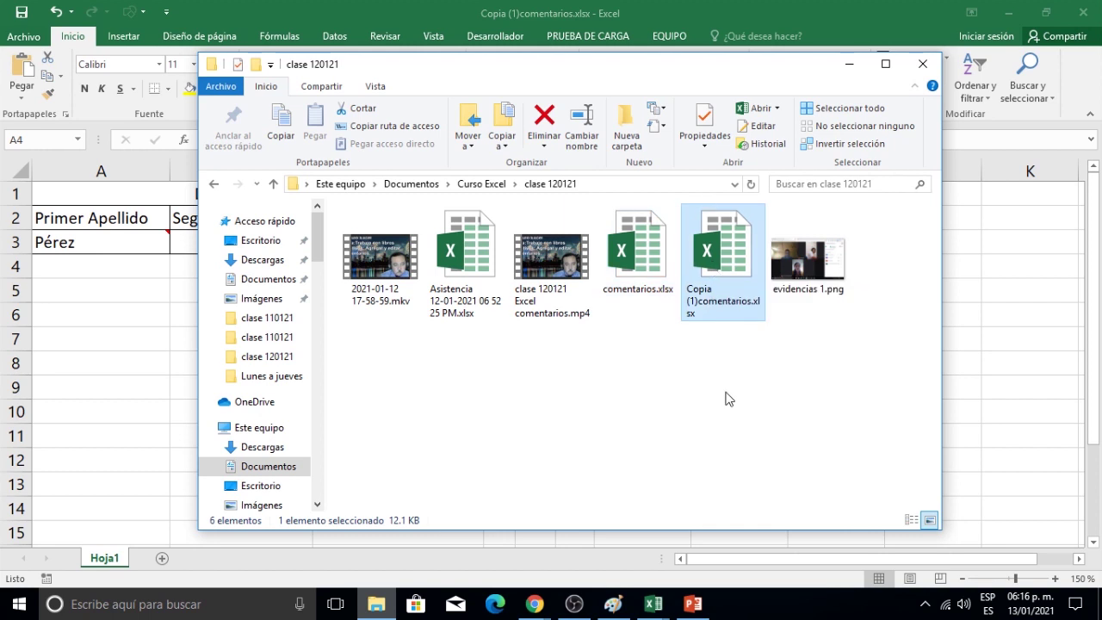
{"action": "left_click", "coordinate": [726, 399]}
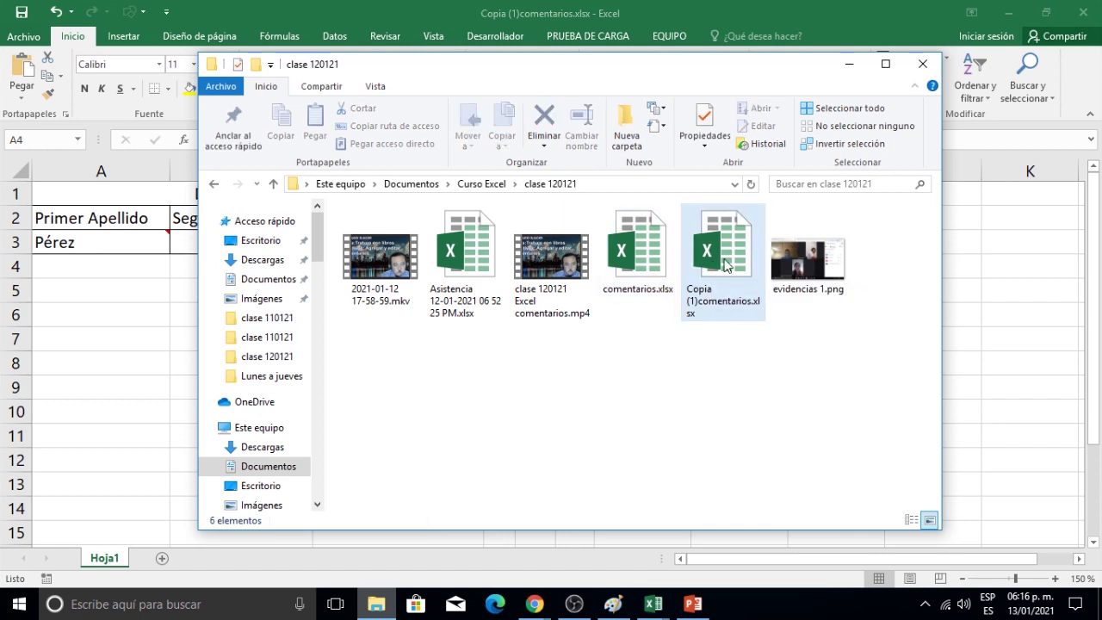
{"action": "left_click", "coordinate": [726, 266]}
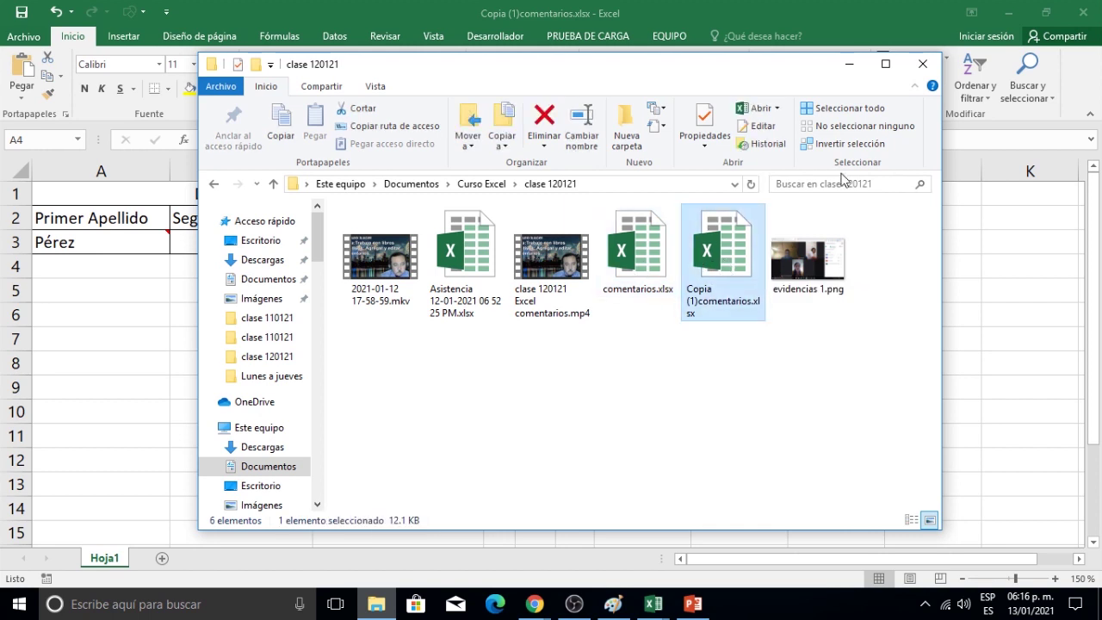
{"action": "left_click", "coordinate": [922, 64]}
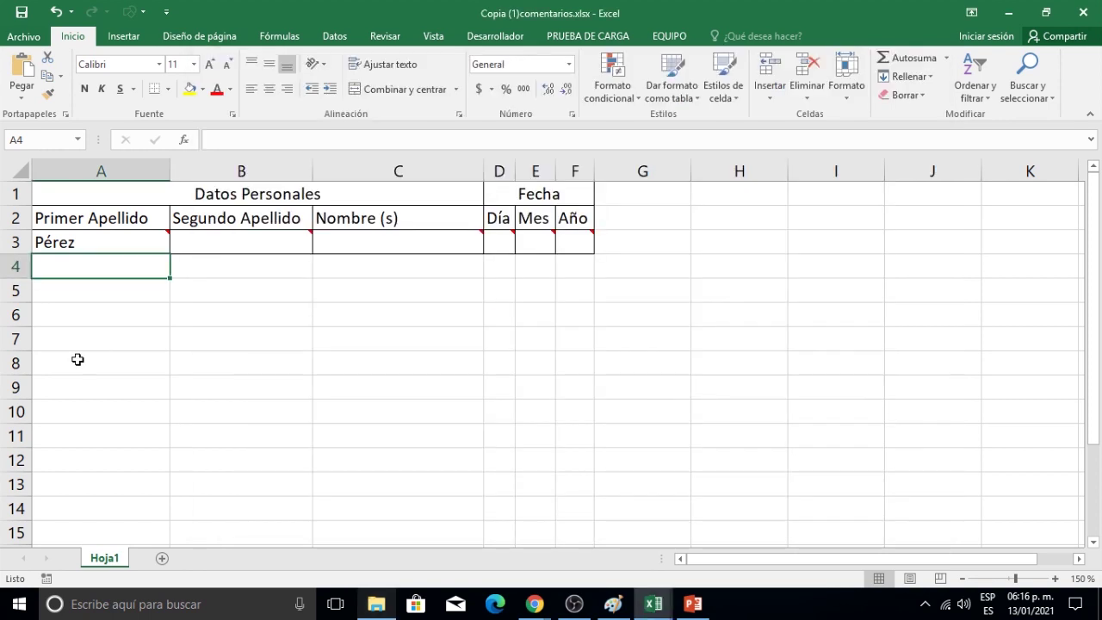
Open the original comentarios.xlsx from Recientes, then switch back to the Copia (1) window via the taskbar.
{"action": "left_click", "coordinate": [28, 39]}
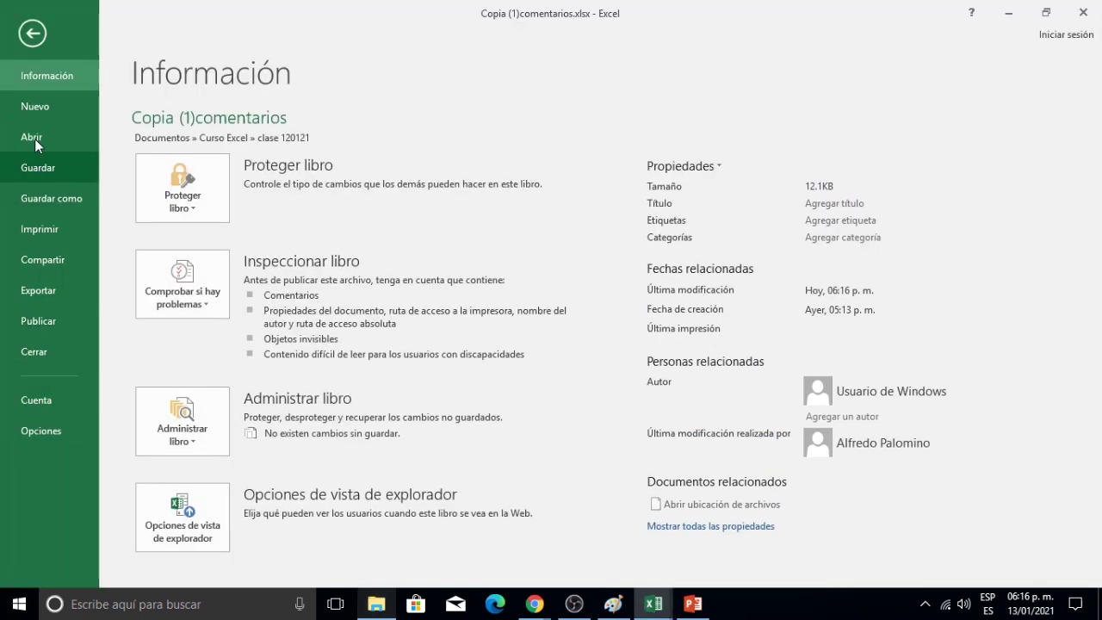
{"action": "left_click", "coordinate": [37, 139]}
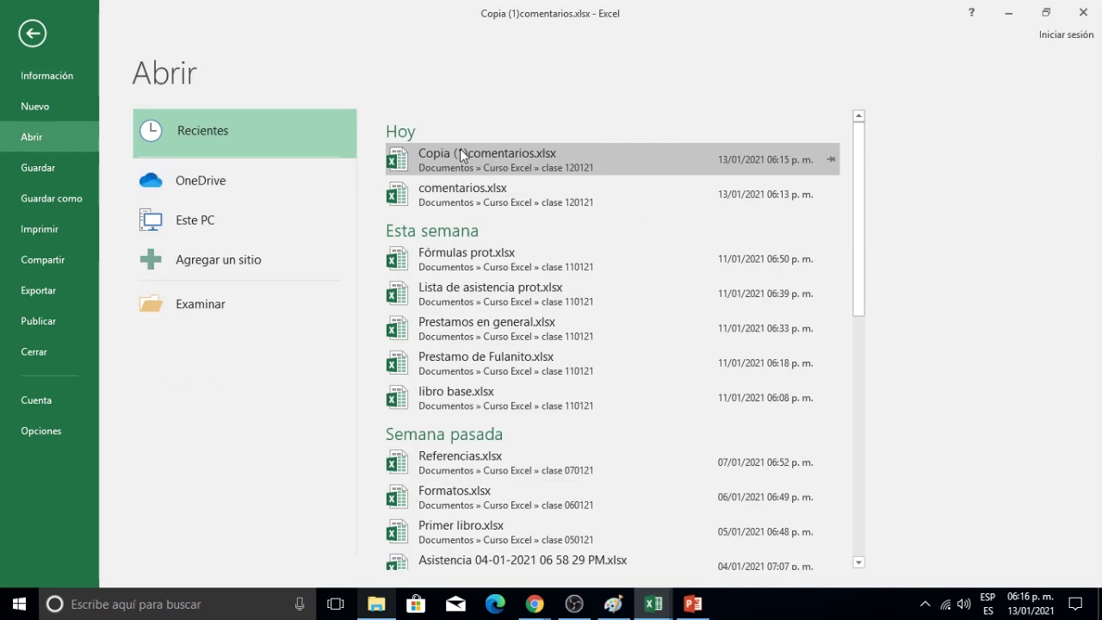
{"action": "left_click", "coordinate": [464, 205]}
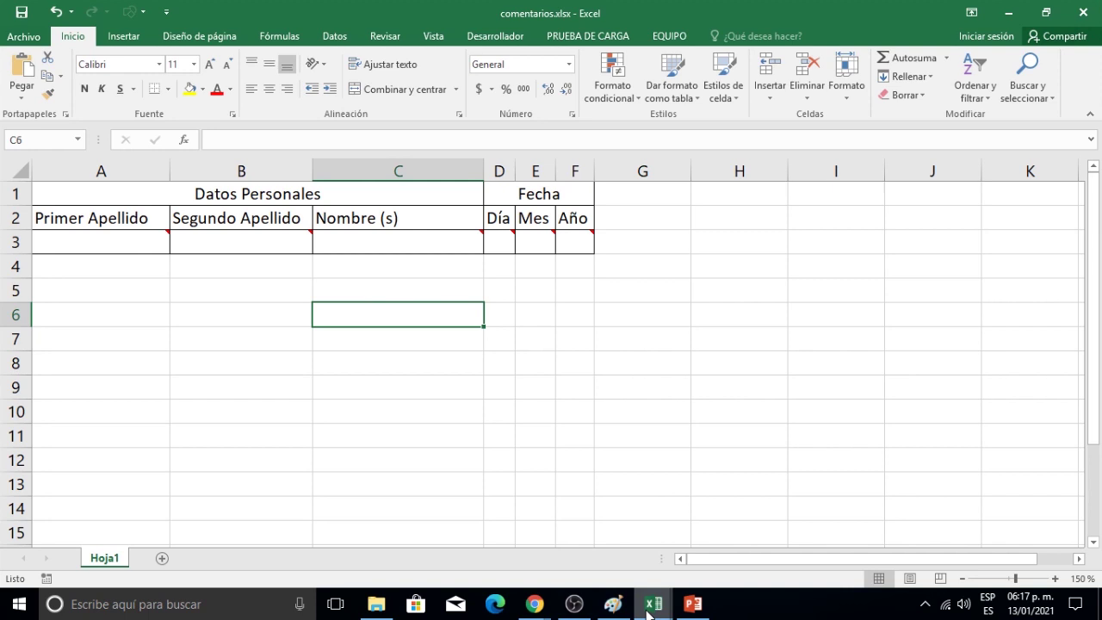
{"action": "mouse_move", "coordinate": [650, 612]}
{"action": "mouse_move", "coordinate": [635, 546]}
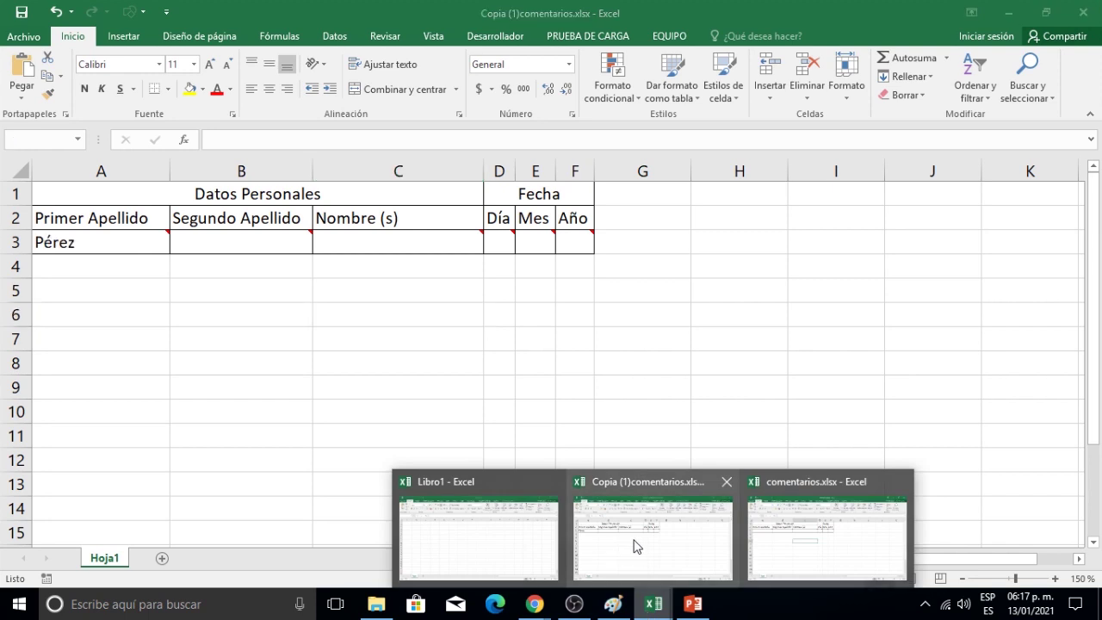
{"action": "left_click", "coordinate": [635, 546]}
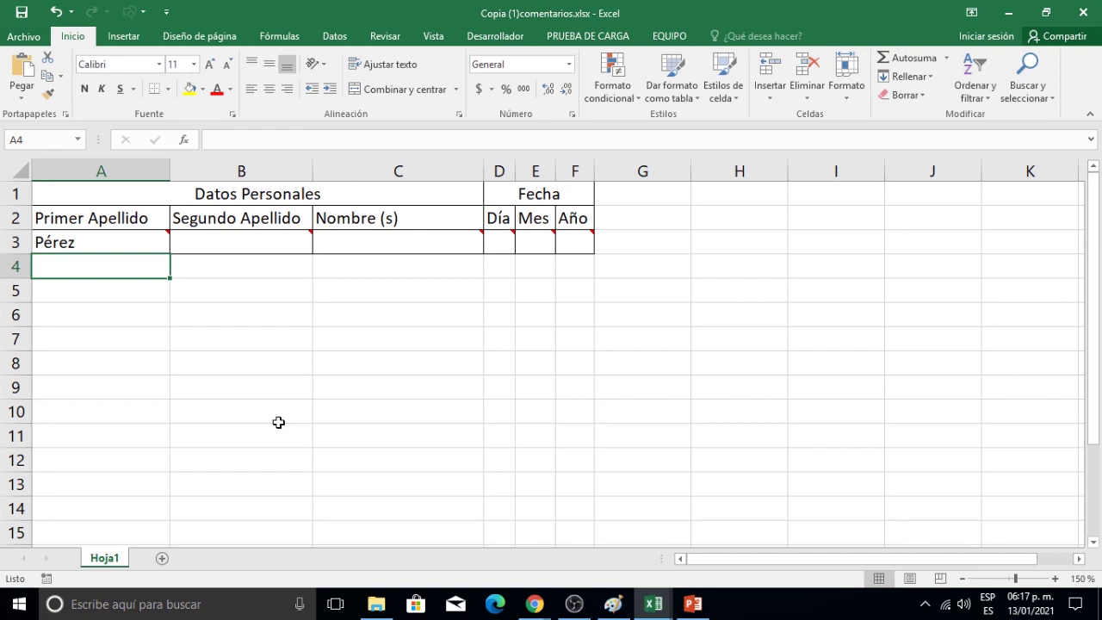
Close Copia (1)comentarios.xlsx and then comentarios.xlsx through Archivo > Cerrar.
{"action": "left_click", "coordinate": [25, 37]}
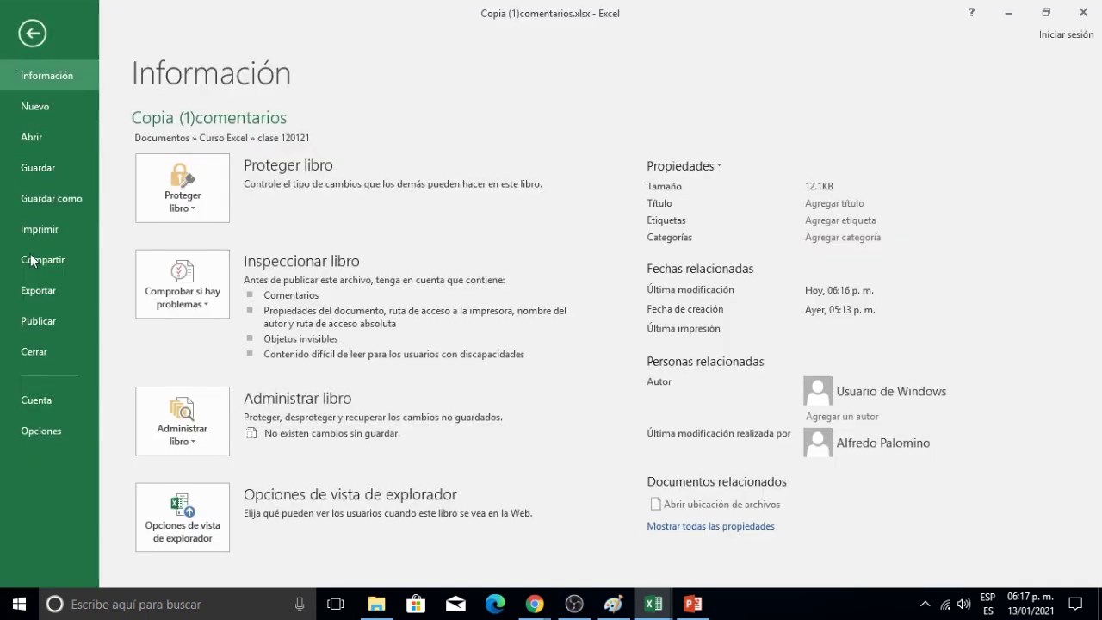
{"action": "left_click", "coordinate": [26, 352]}
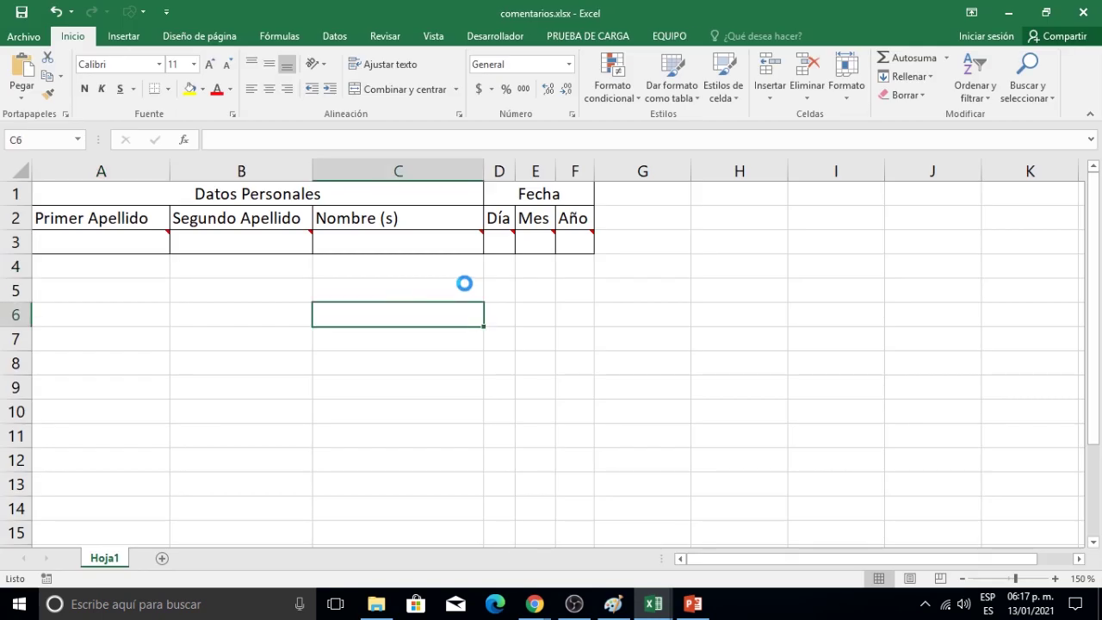
{"action": "left_click", "coordinate": [33, 39]}
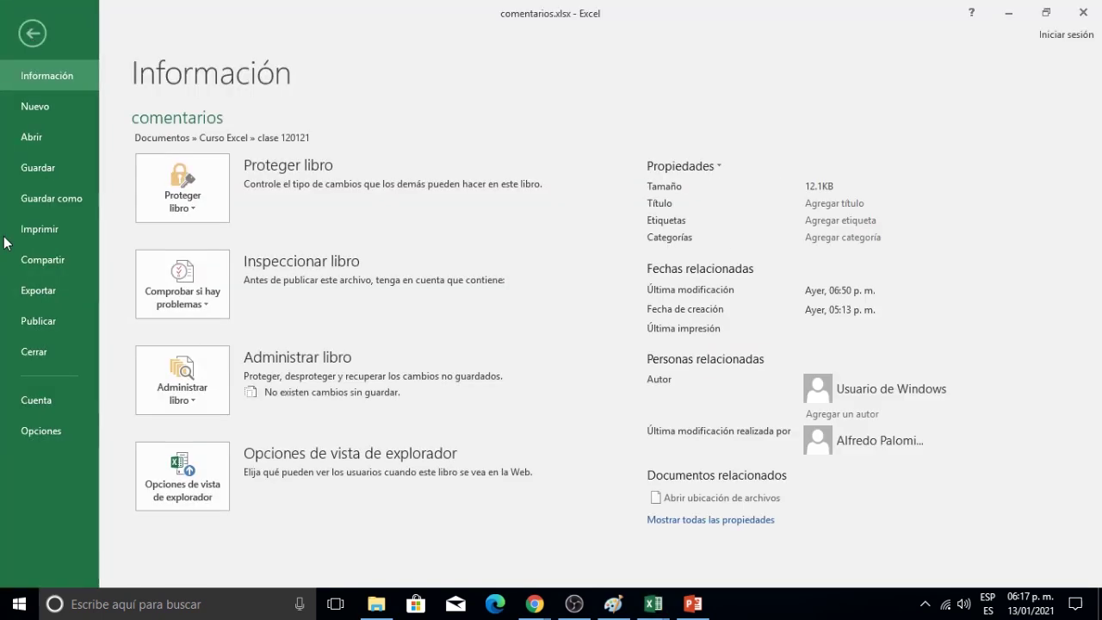
{"action": "left_click", "coordinate": [35, 353]}
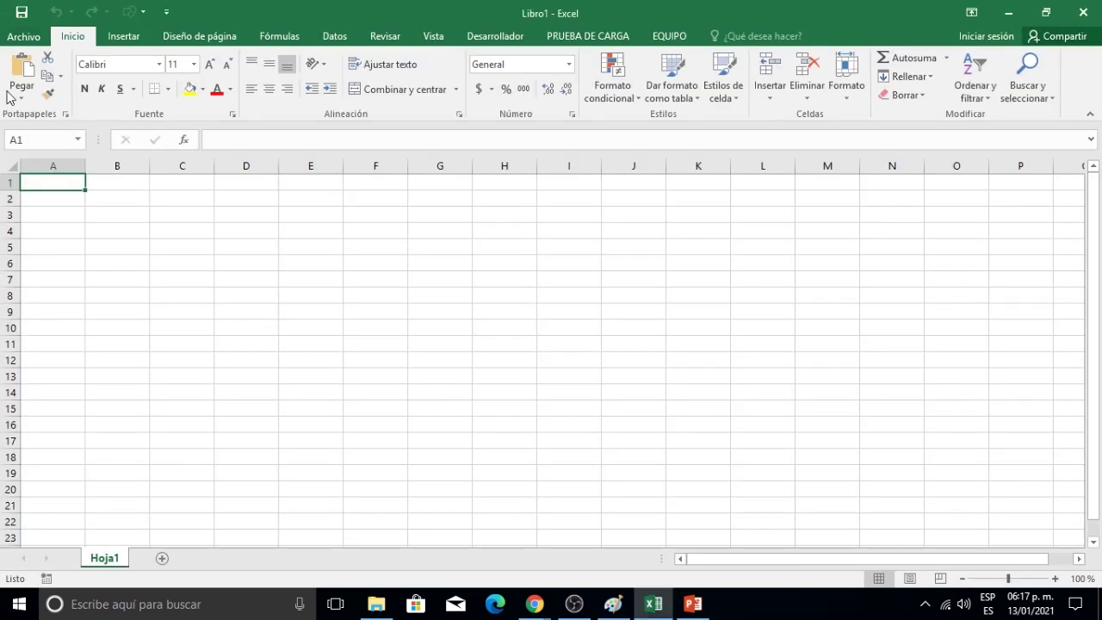
Browse to comentarios.xlsx again and open it as a copy, creating Copia (2)comentarios.xlsx.
{"action": "left_click", "coordinate": [23, 37]}
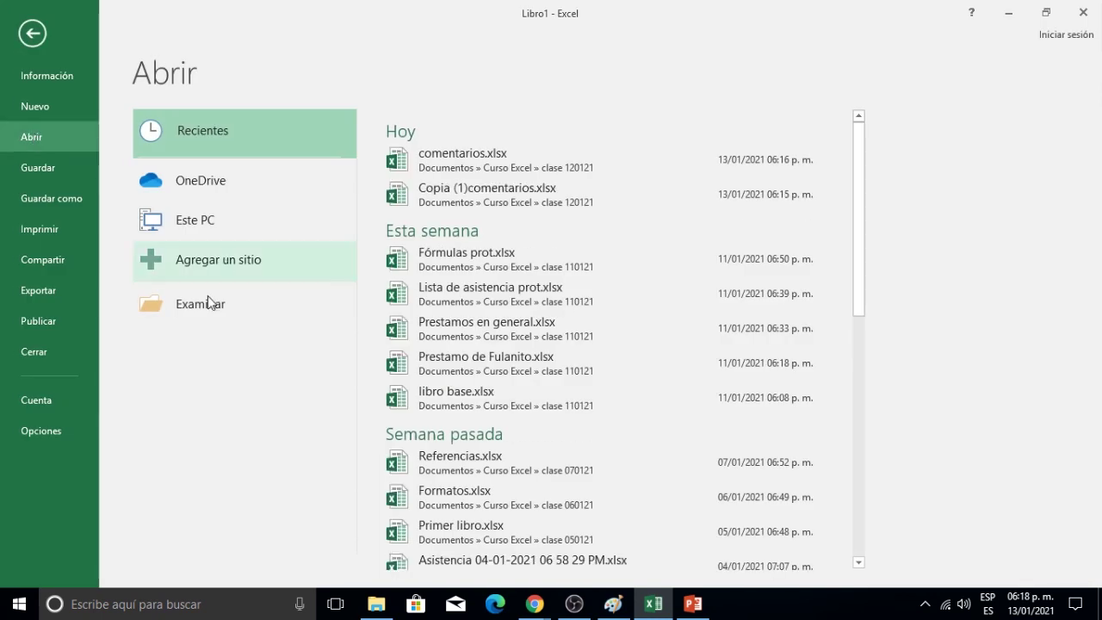
{"action": "left_click", "coordinate": [205, 304]}
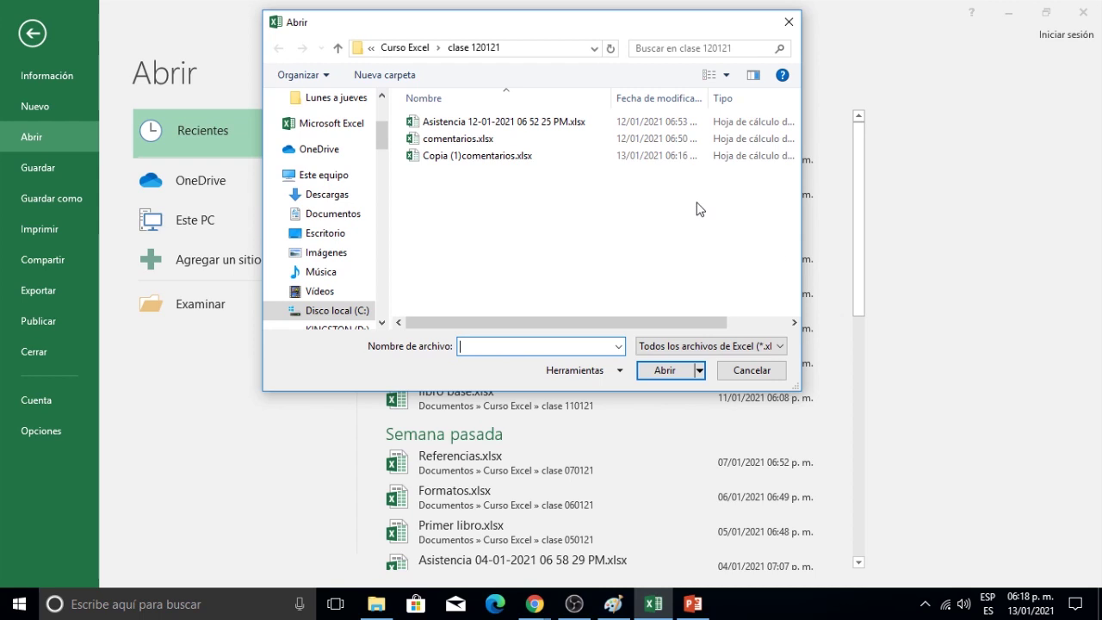
{"action": "left_click", "coordinate": [433, 143]}
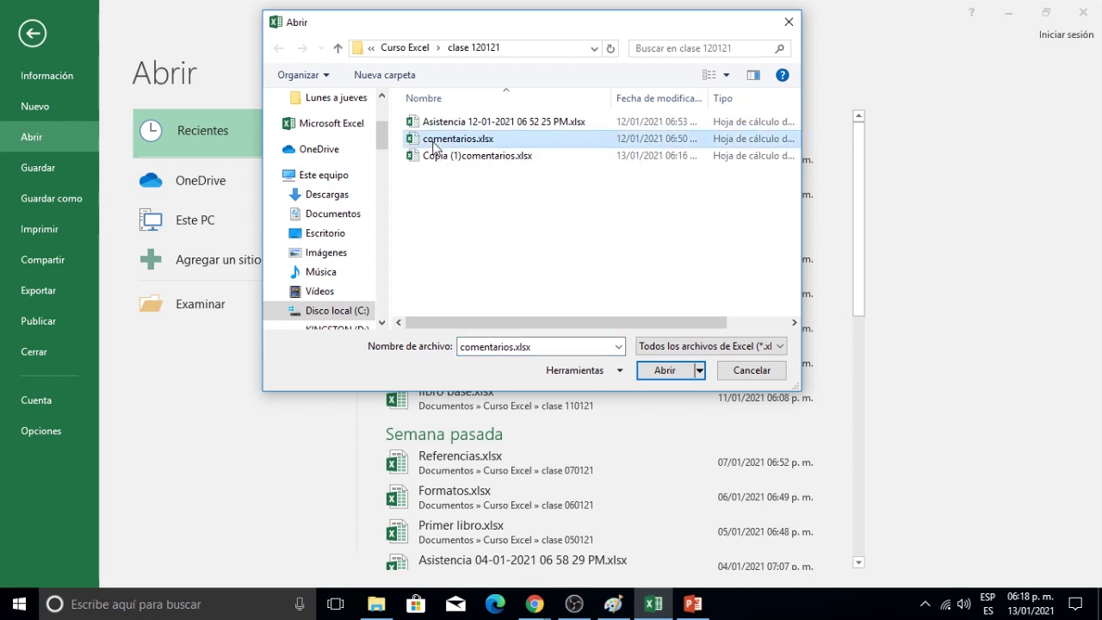
{"action": "left_click", "coordinate": [700, 372]}
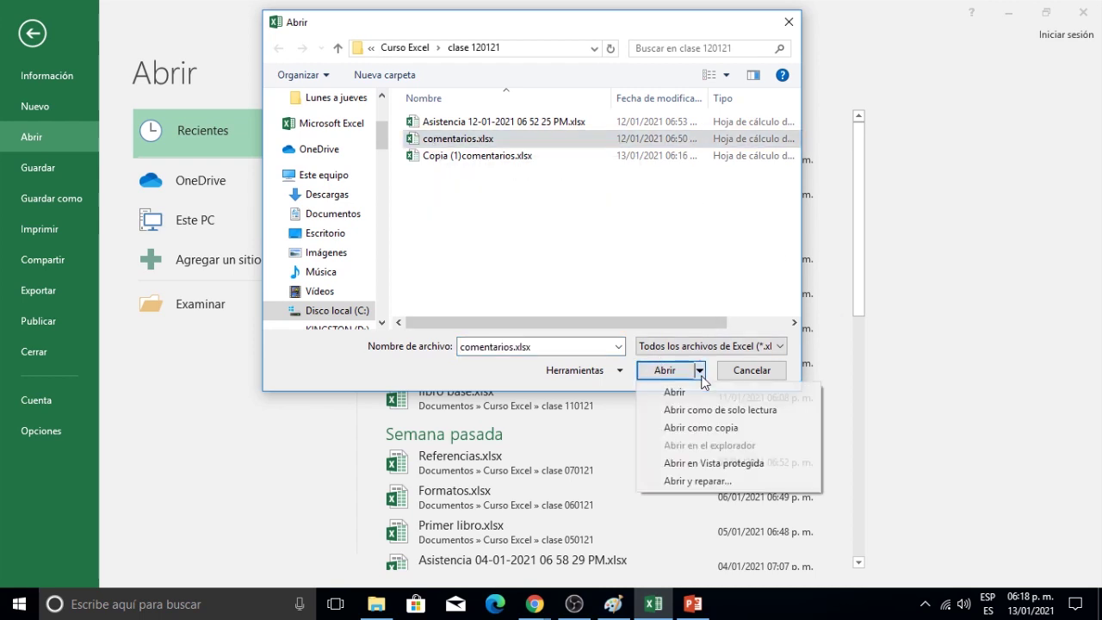
{"action": "left_click", "coordinate": [687, 428]}
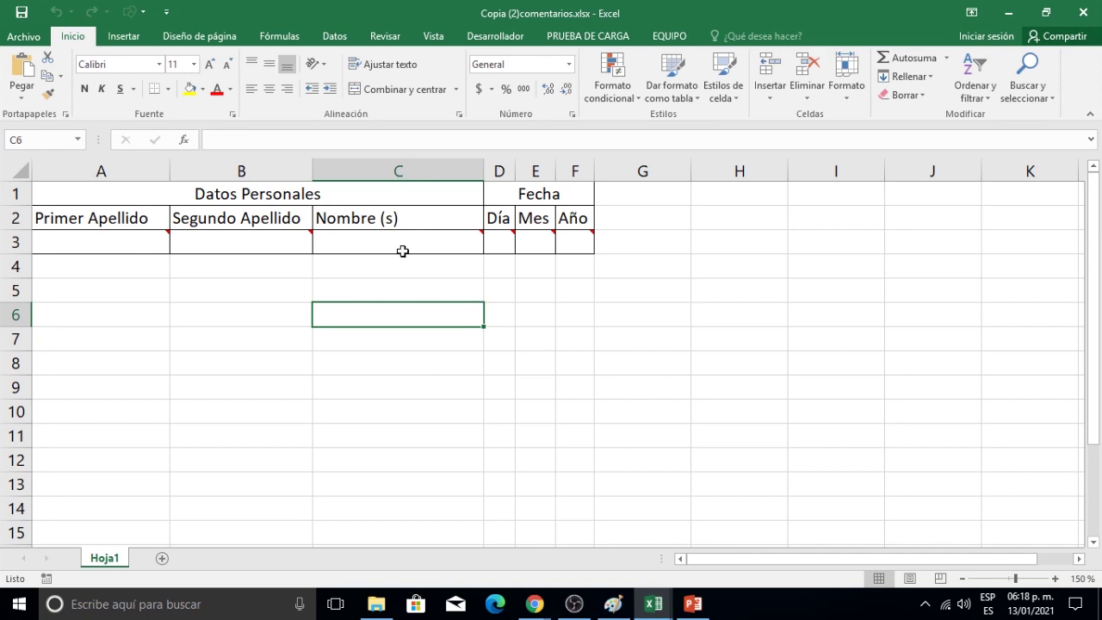
Enter the surname Hernández in cell A3 and save the workbook.
{"action": "left_click", "coordinate": [116, 247]}
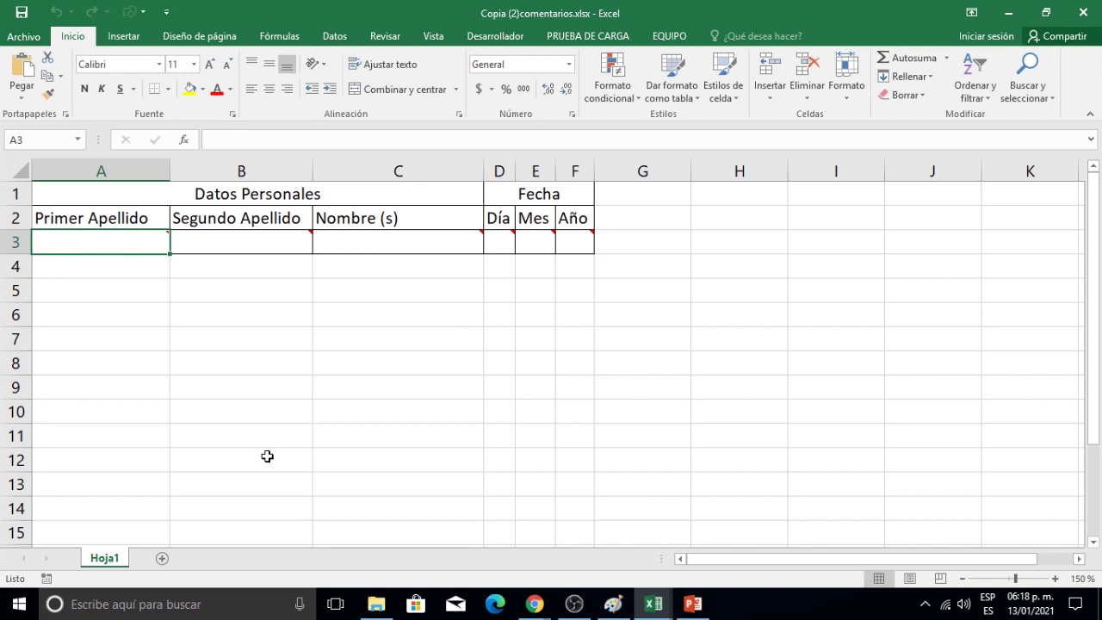
{"action": "type", "text": "He"}
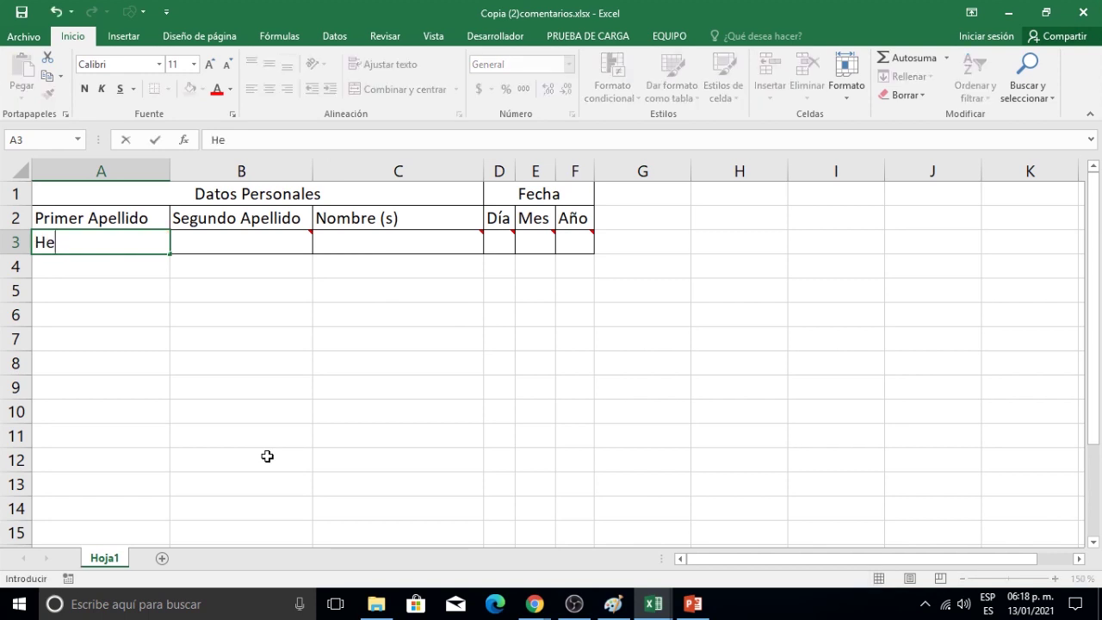
{"action": "type", "text": "rnández"}
{"action": "key", "text": "Return"}
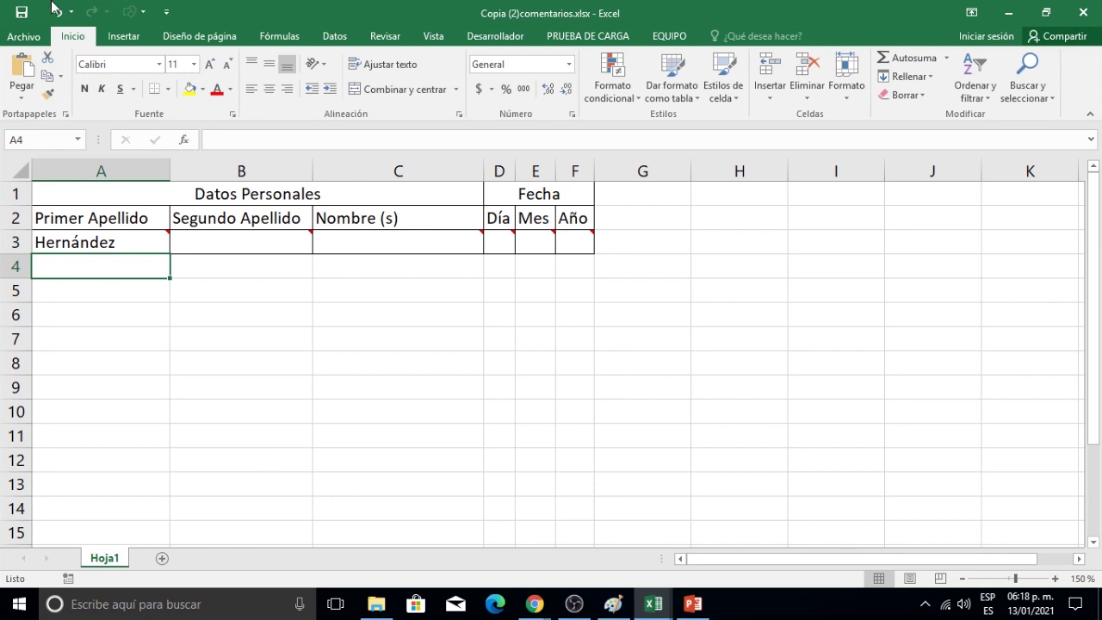
{"action": "left_click", "coordinate": [24, 12]}
In the clase 120121 folder, select the three comentarios files, then minimize the window.
{"action": "mouse_move", "coordinate": [376, 603]}
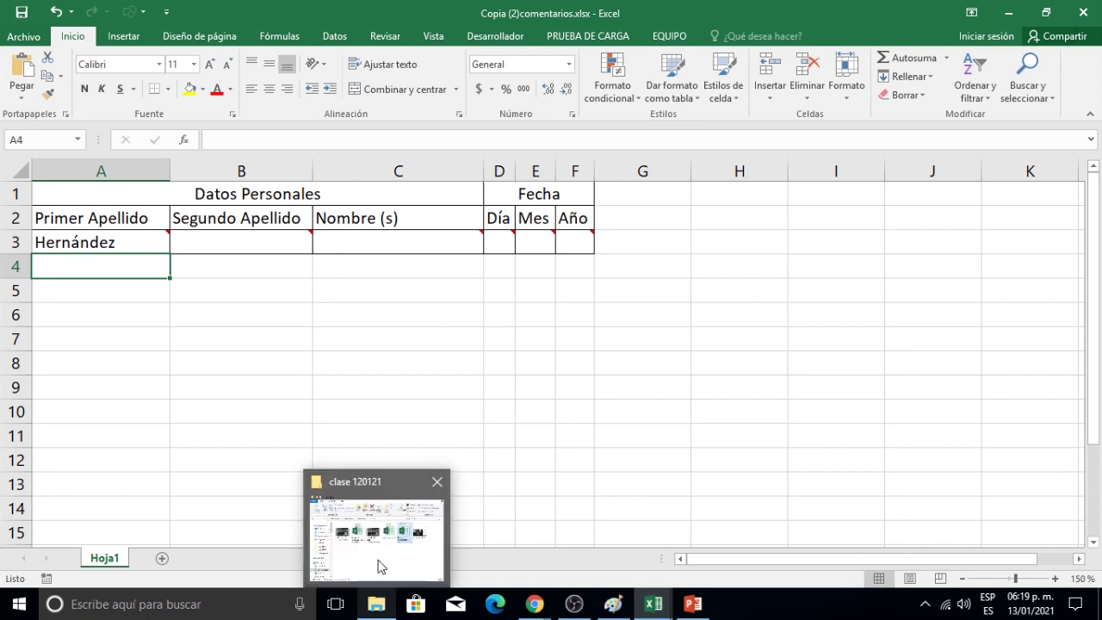
{"action": "left_click", "coordinate": [382, 566]}
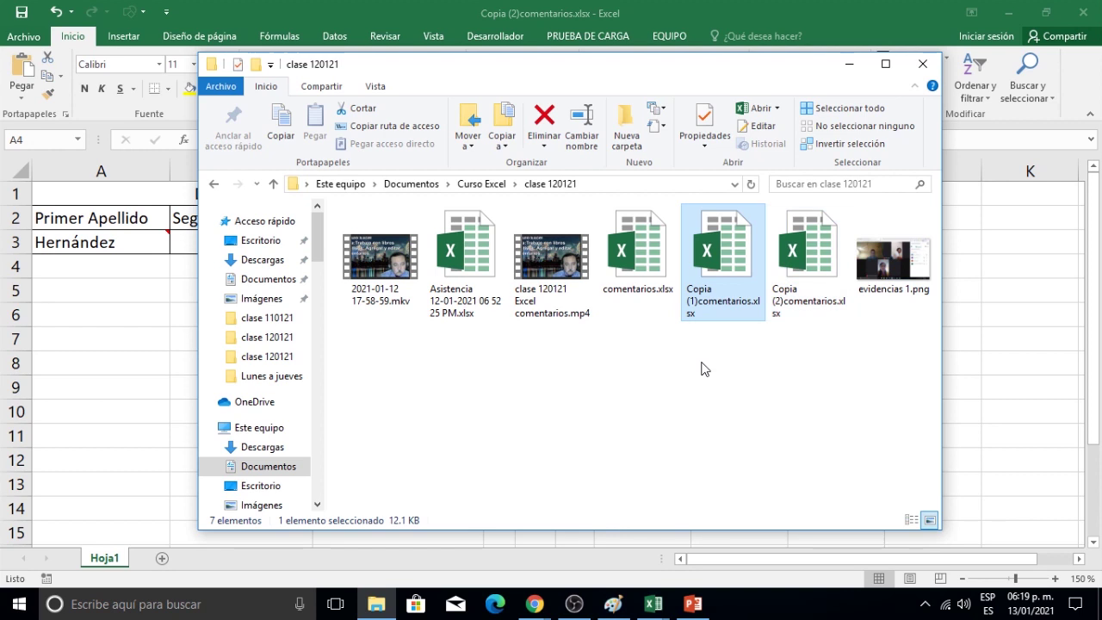
{"action": "left_click", "coordinate": [642, 297]}
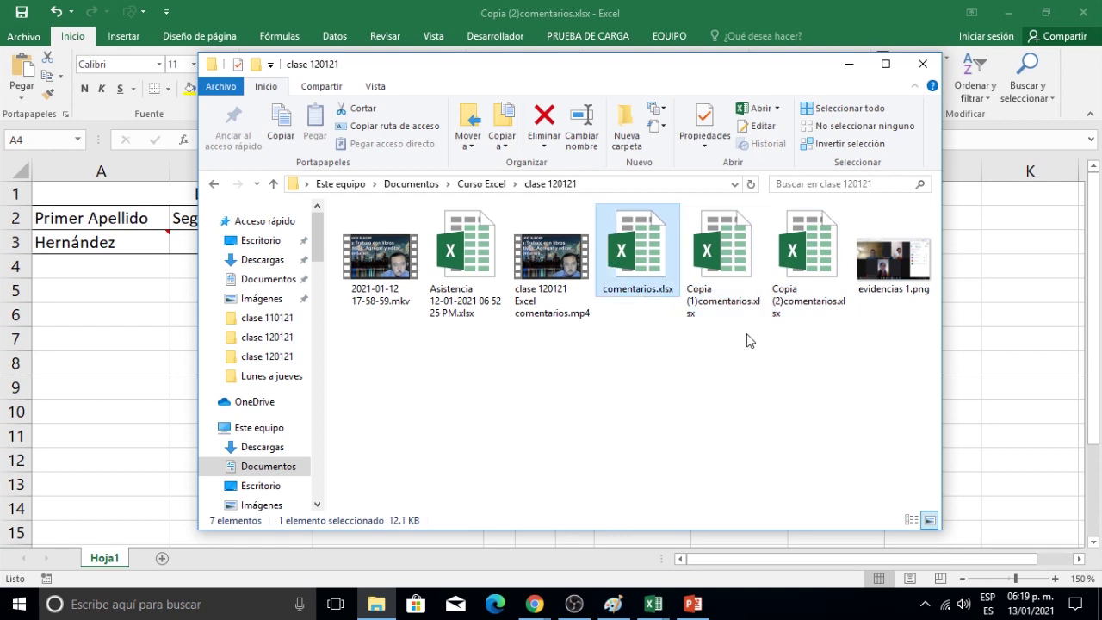
{"action": "left_click", "coordinate": [726, 303]}
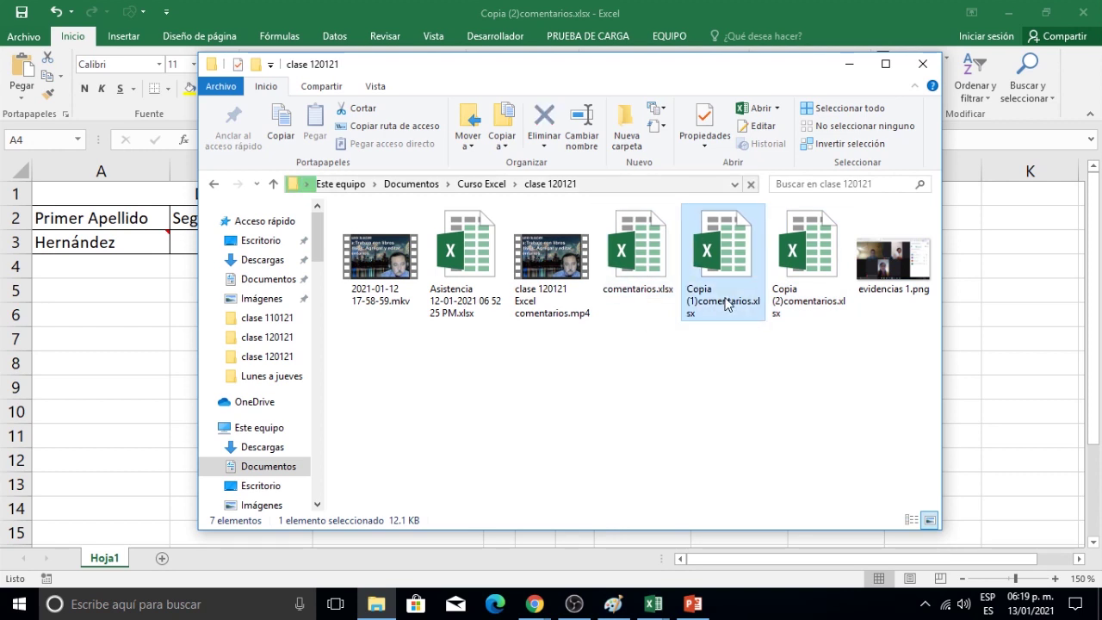
{"action": "left_click", "coordinate": [811, 312]}
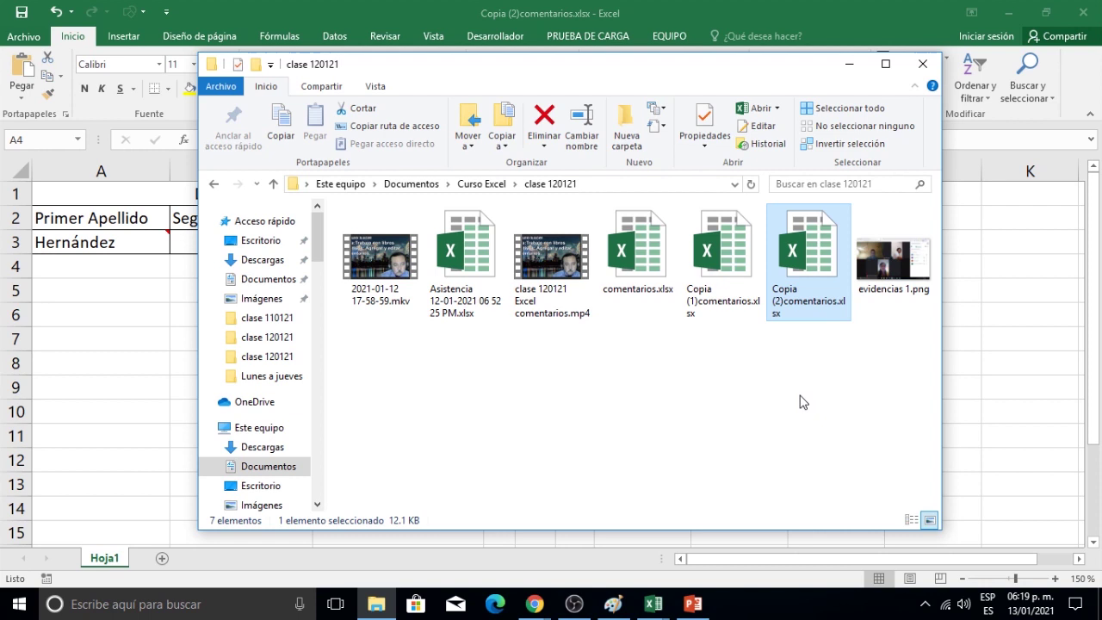
{"action": "left_click", "coordinate": [849, 69]}
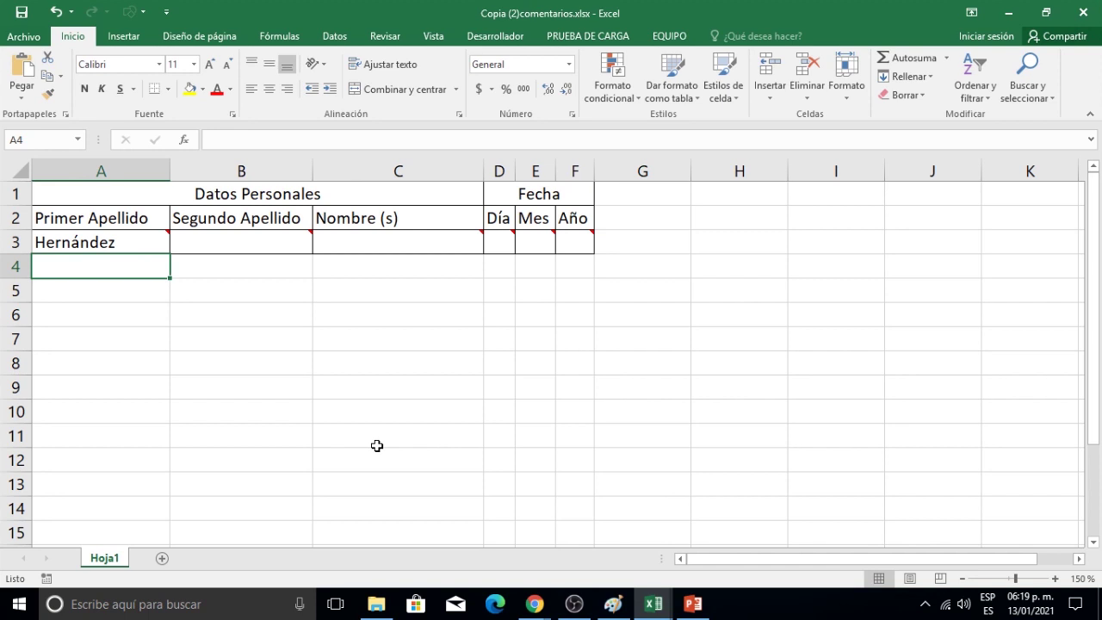
Close Copia (2)comentarios.xlsx and reopen comentarios.xlsx in Protected View.
{"action": "left_click", "coordinate": [19, 41]}
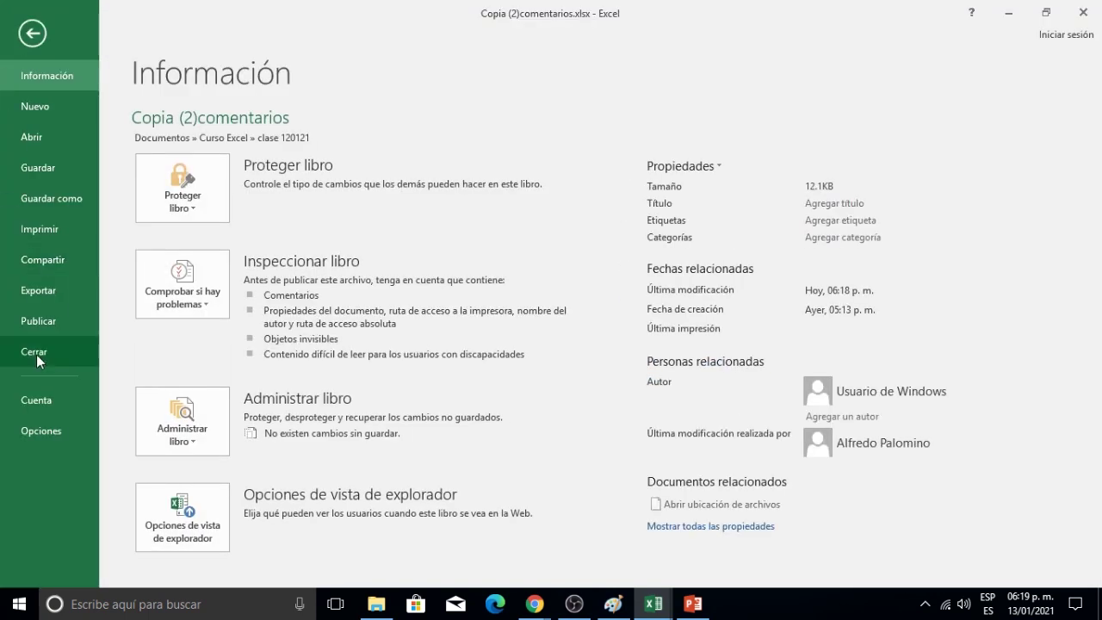
{"action": "left_click", "coordinate": [36, 357]}
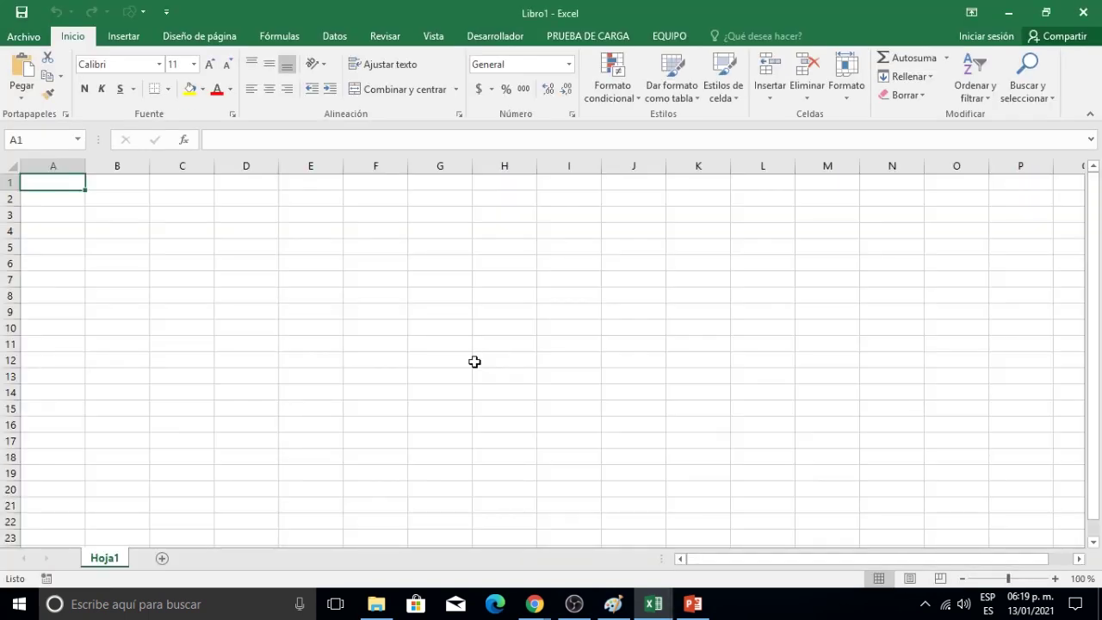
{"action": "left_click", "coordinate": [37, 41]}
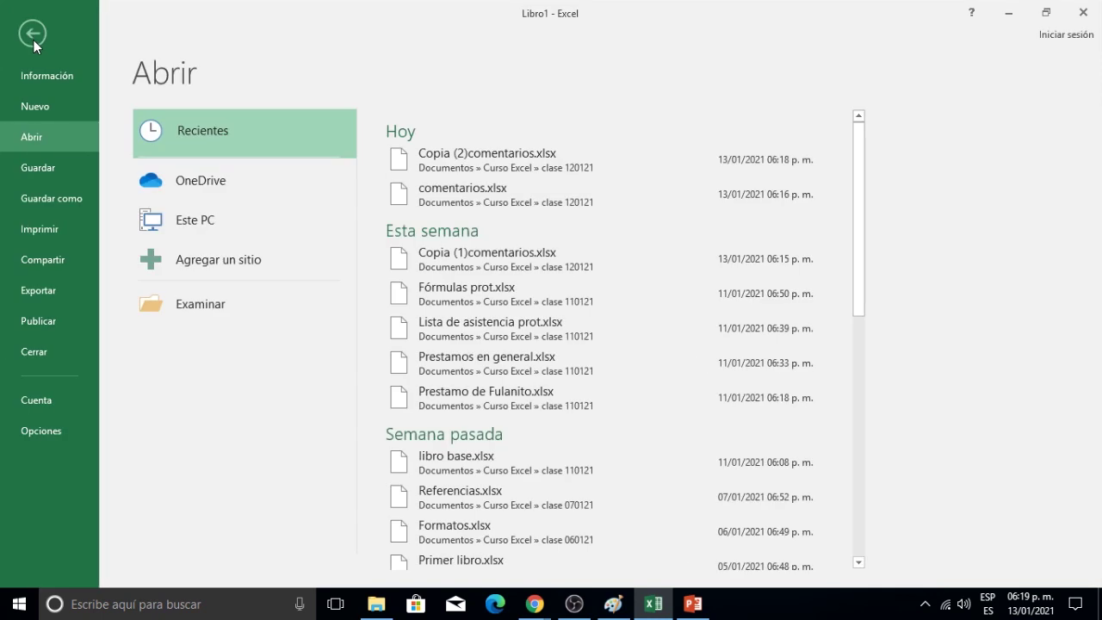
{"action": "left_click", "coordinate": [226, 305]}
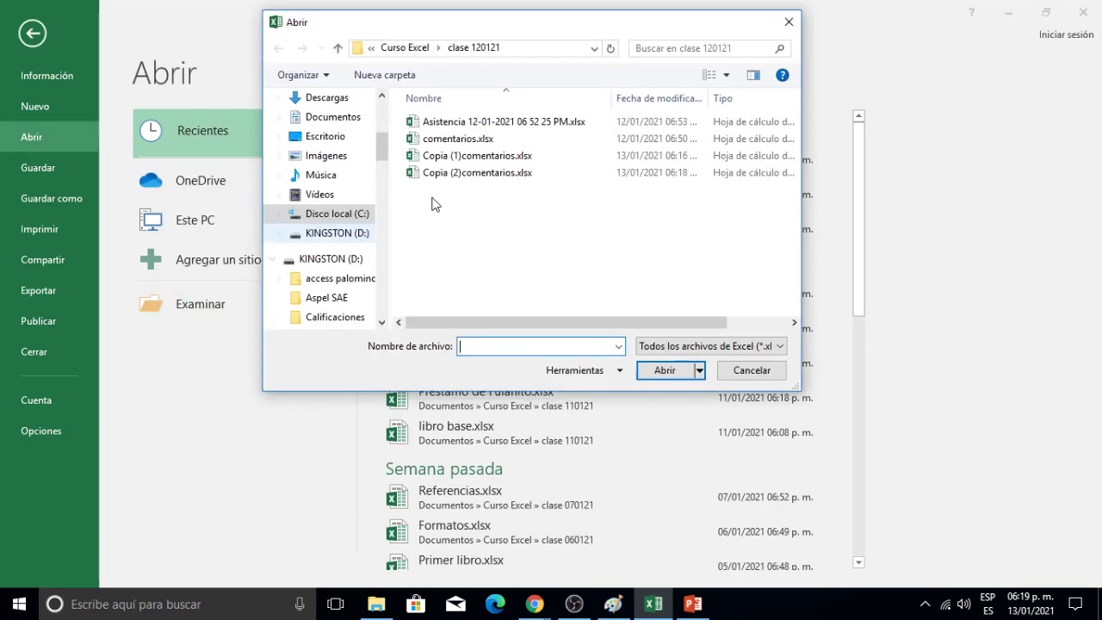
{"action": "left_click", "coordinate": [460, 141]}
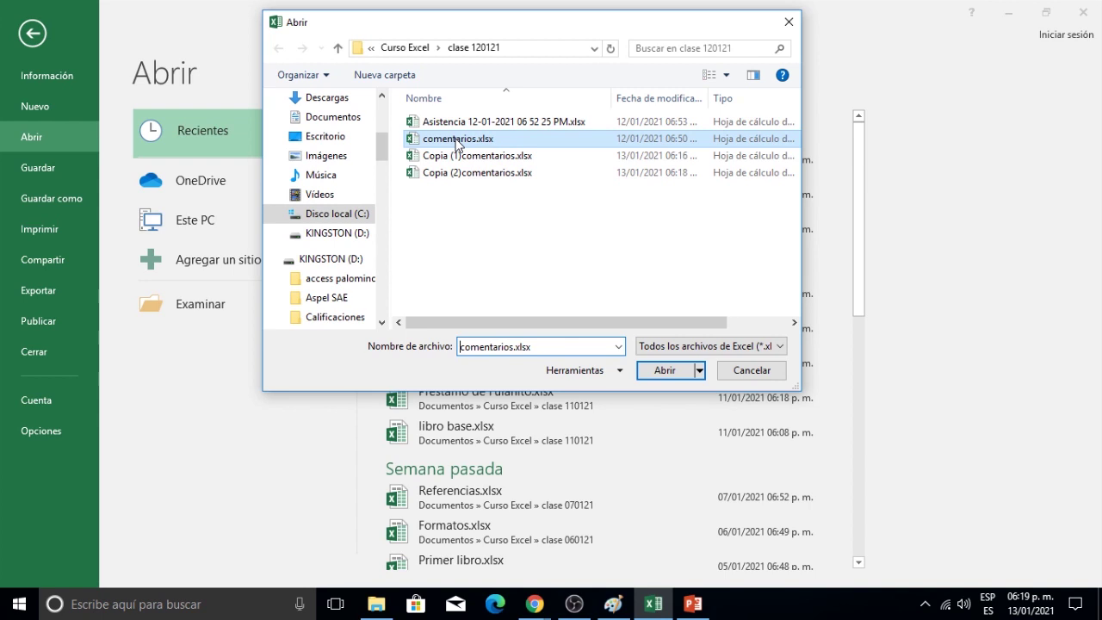
{"action": "left_click", "coordinate": [700, 371]}
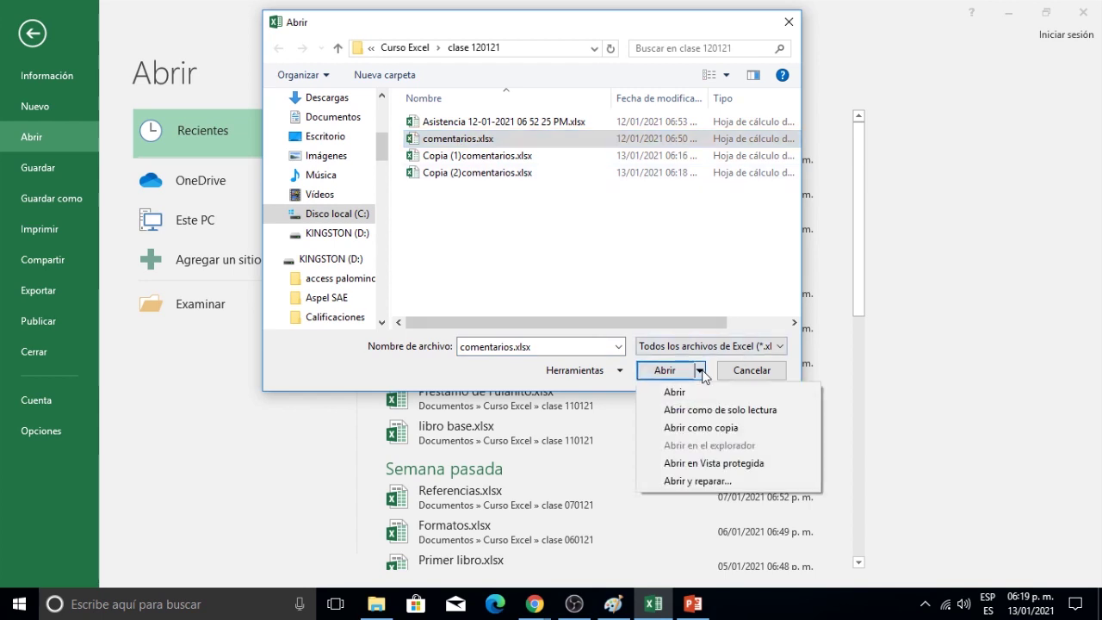
{"action": "left_click", "coordinate": [741, 466]}
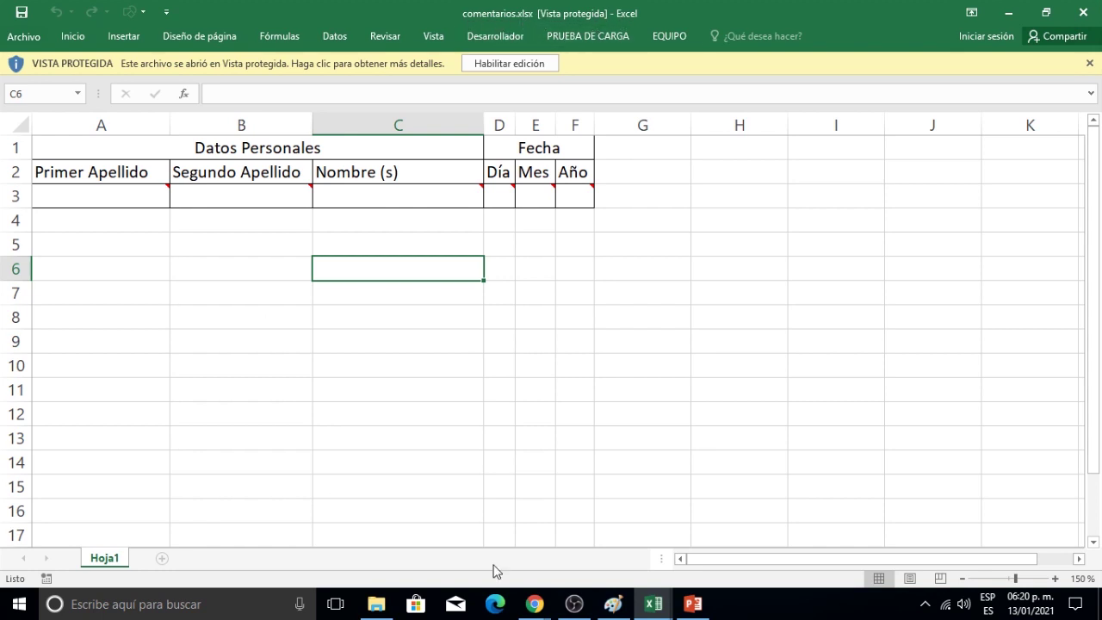
Select cell H9, then cells A3 through F3, showing the protected workbook can't be edited.
{"action": "mouse_move", "coordinate": [537, 608]}
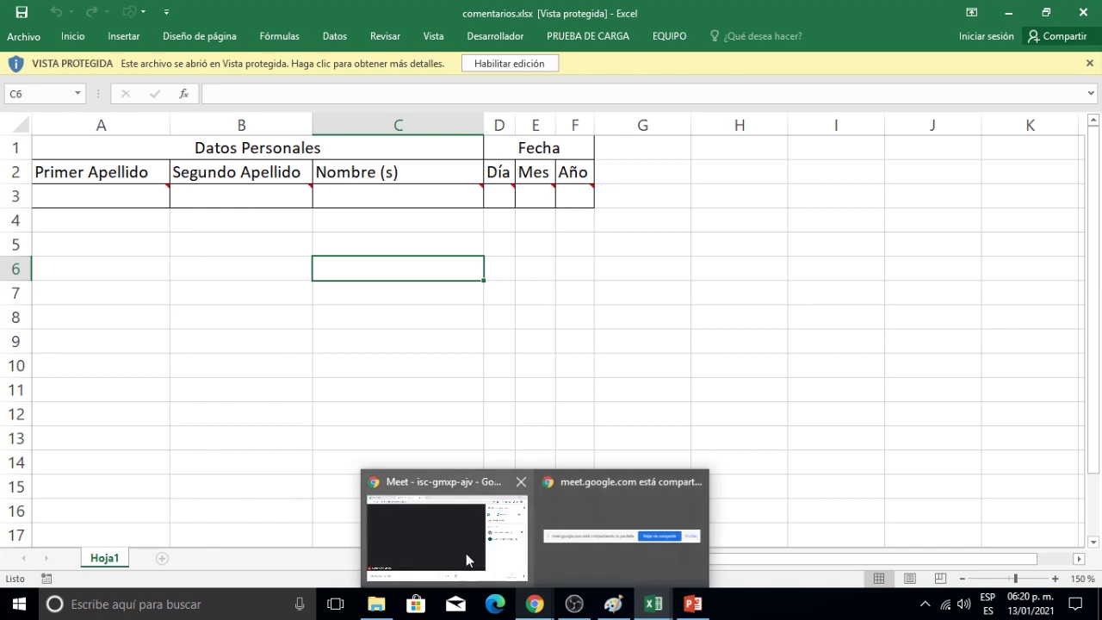
{"action": "mouse_move", "coordinate": [466, 552]}
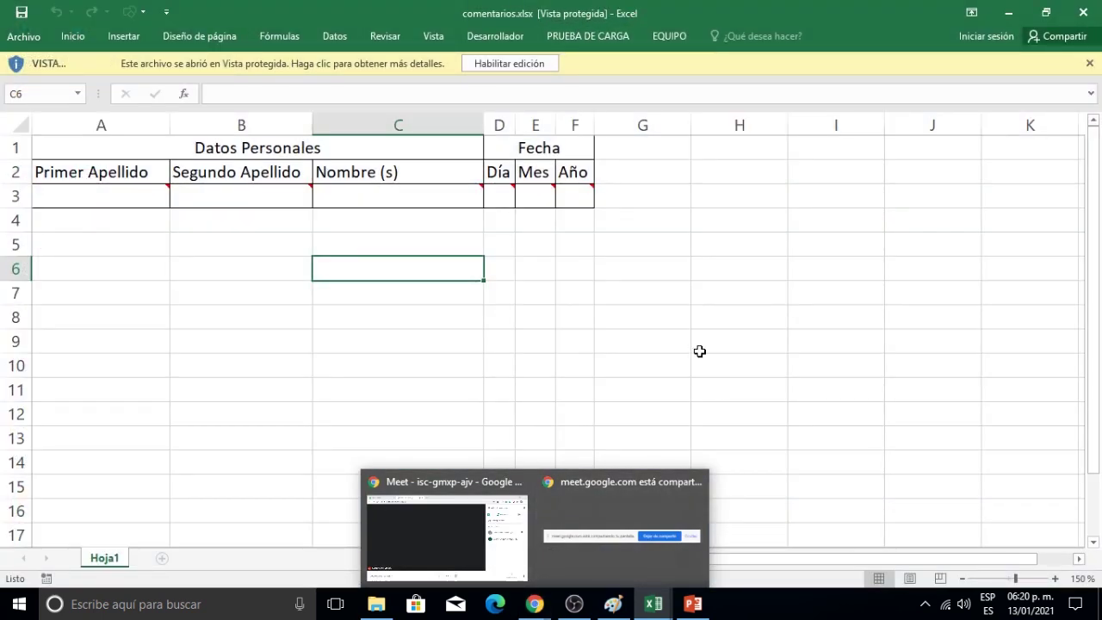
{"action": "left_click", "coordinate": [699, 346]}
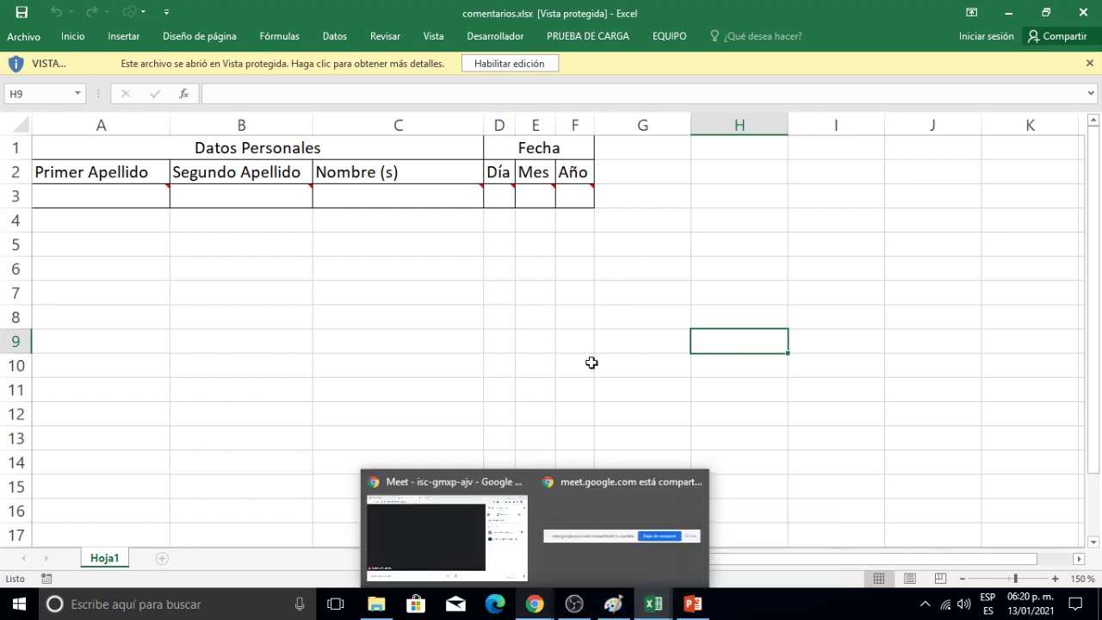
{"action": "mouse_move", "coordinate": [653, 603]}
{"action": "left_click", "coordinate": [713, 525]}
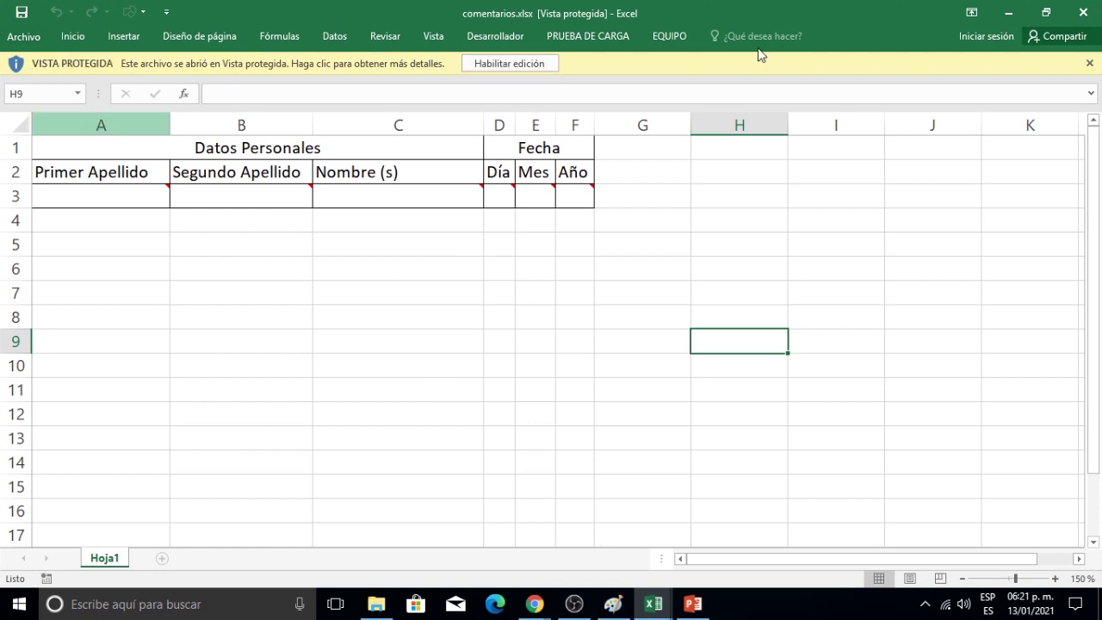
{"action": "left_click", "coordinate": [117, 195]}
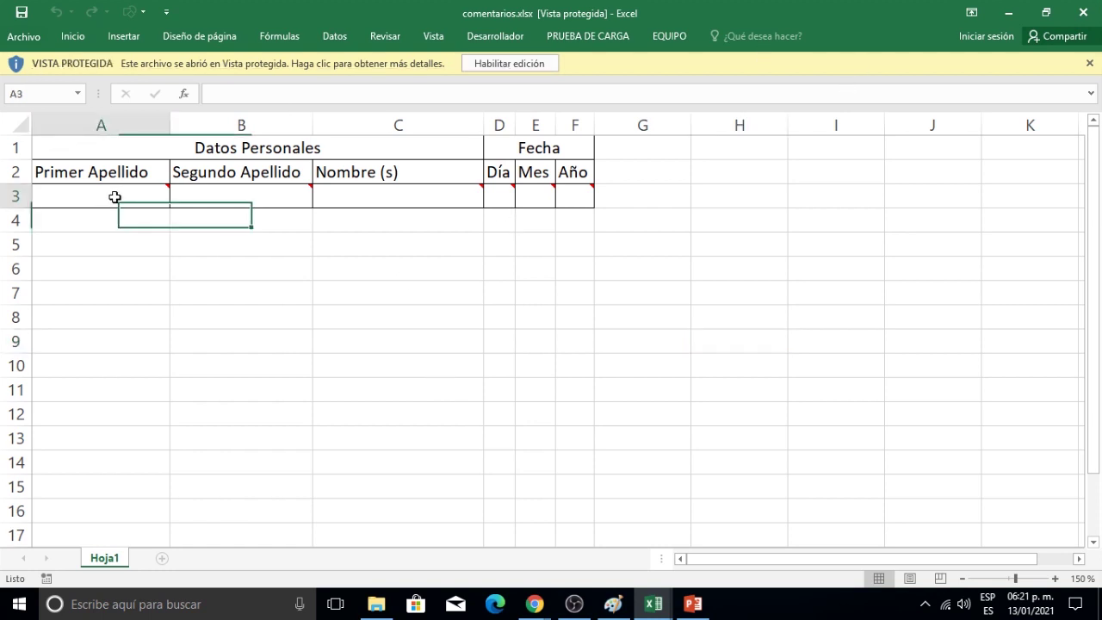
{"action": "left_click", "coordinate": [227, 202]}
{"action": "left_click", "coordinate": [361, 197]}
{"action": "left_click", "coordinate": [501, 197]}
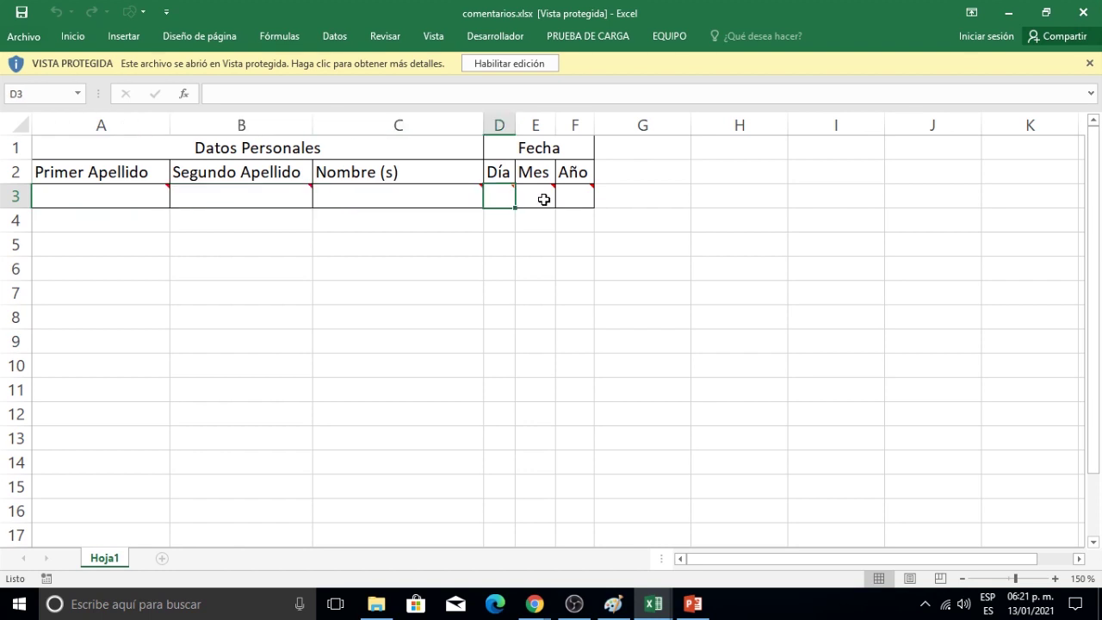
{"action": "left_click", "coordinate": [549, 197]}
{"action": "left_click", "coordinate": [571, 197]}
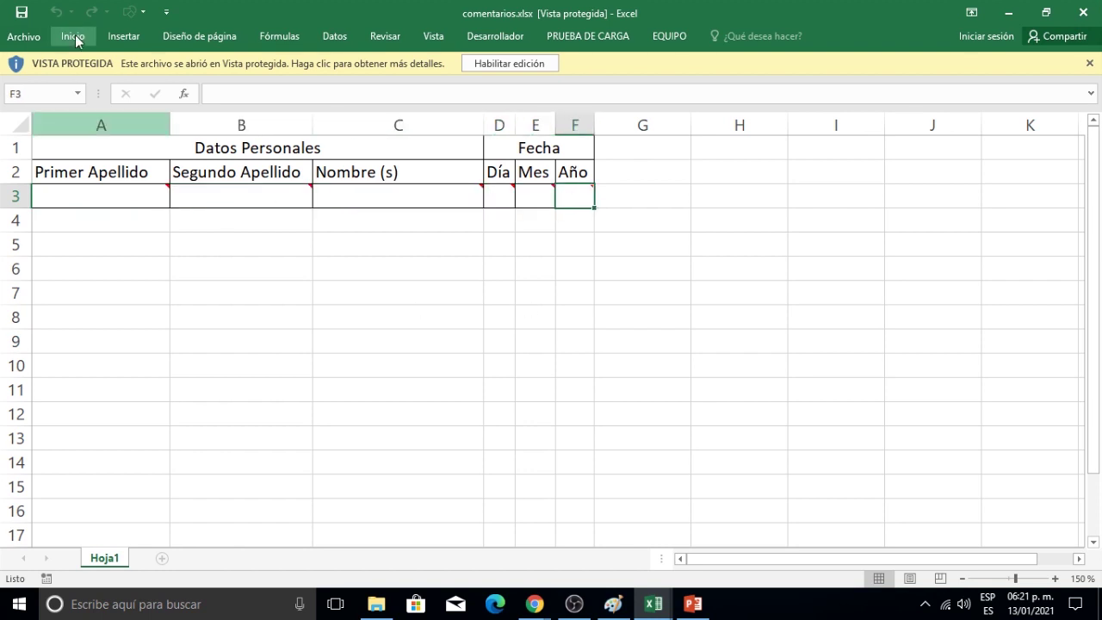
Check the greyed-out Home commands and file info, then enable editing.
{"action": "left_click", "coordinate": [73, 36]}
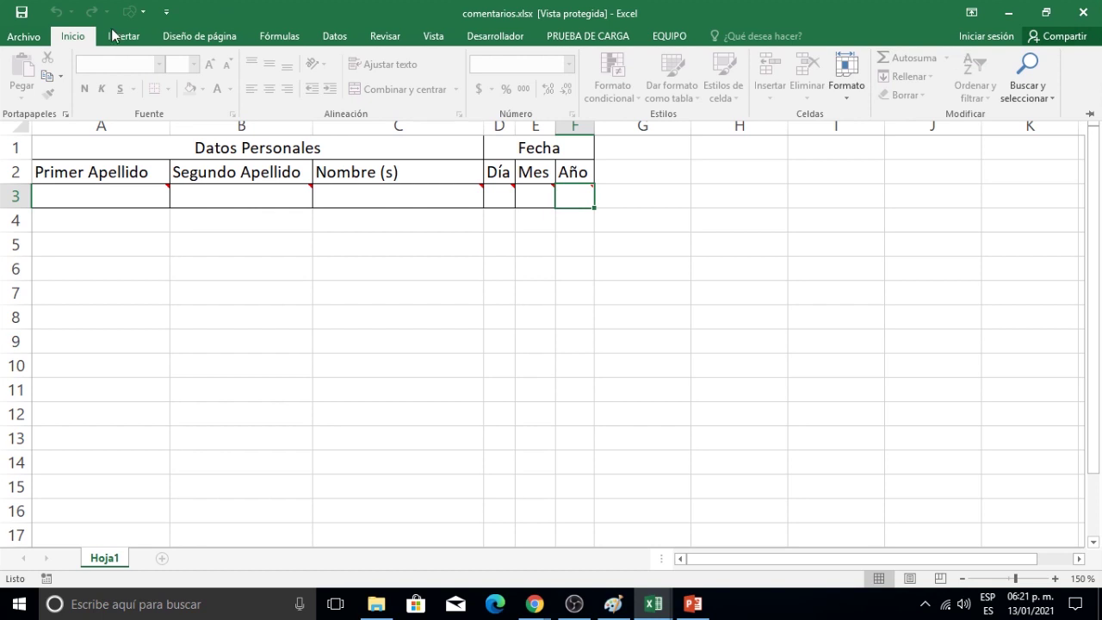
{"action": "left_click", "coordinate": [214, 310]}
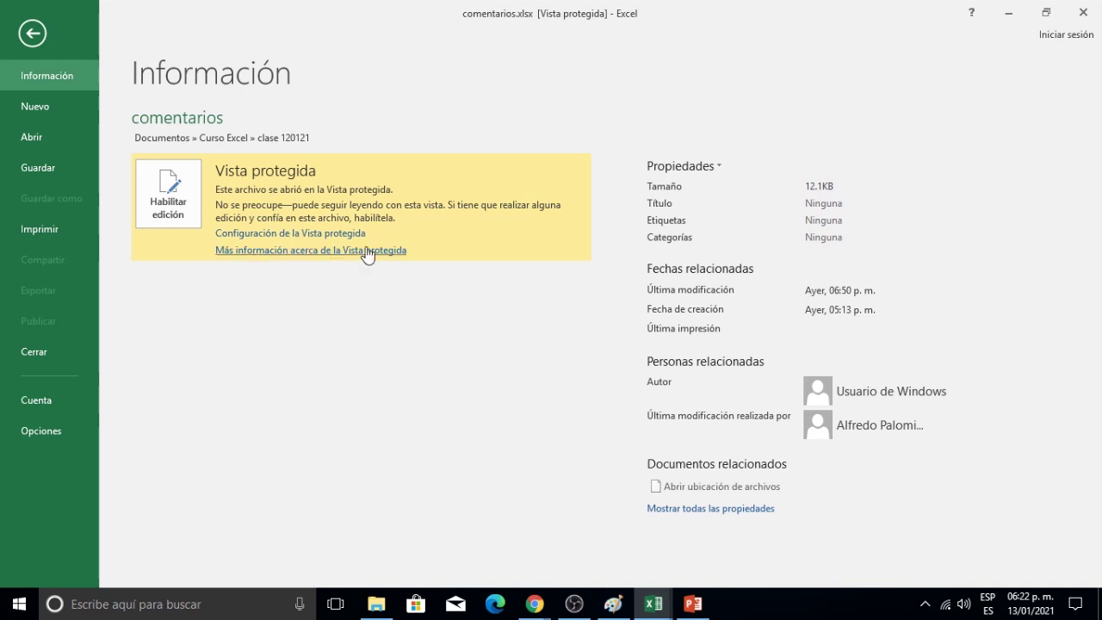
{"action": "left_click", "coordinate": [33, 33]}
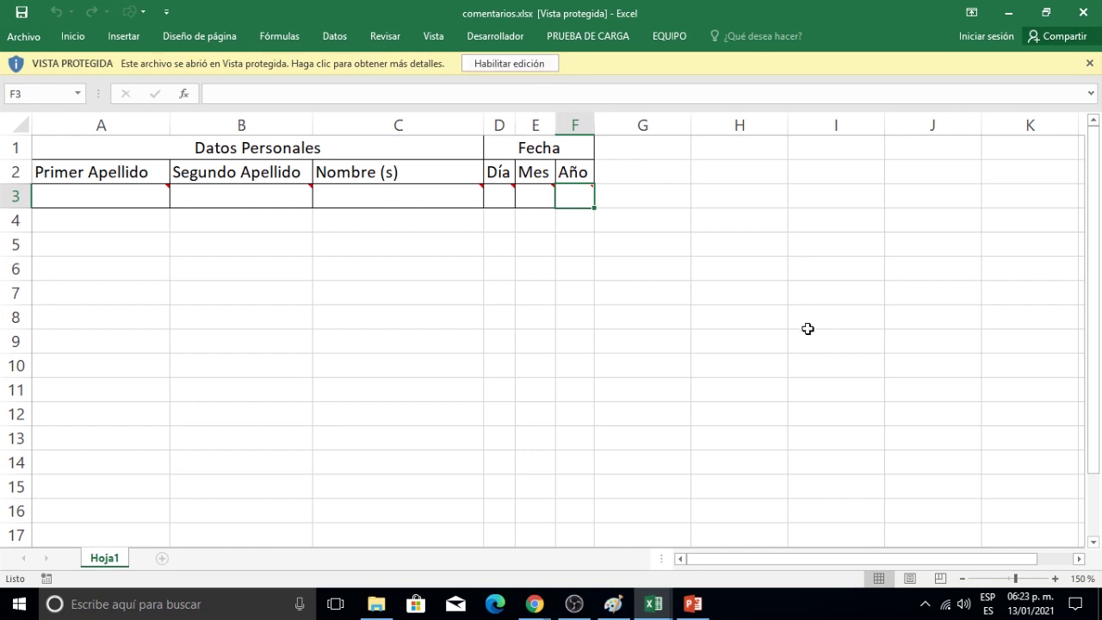
{"action": "left_click", "coordinate": [524, 63]}
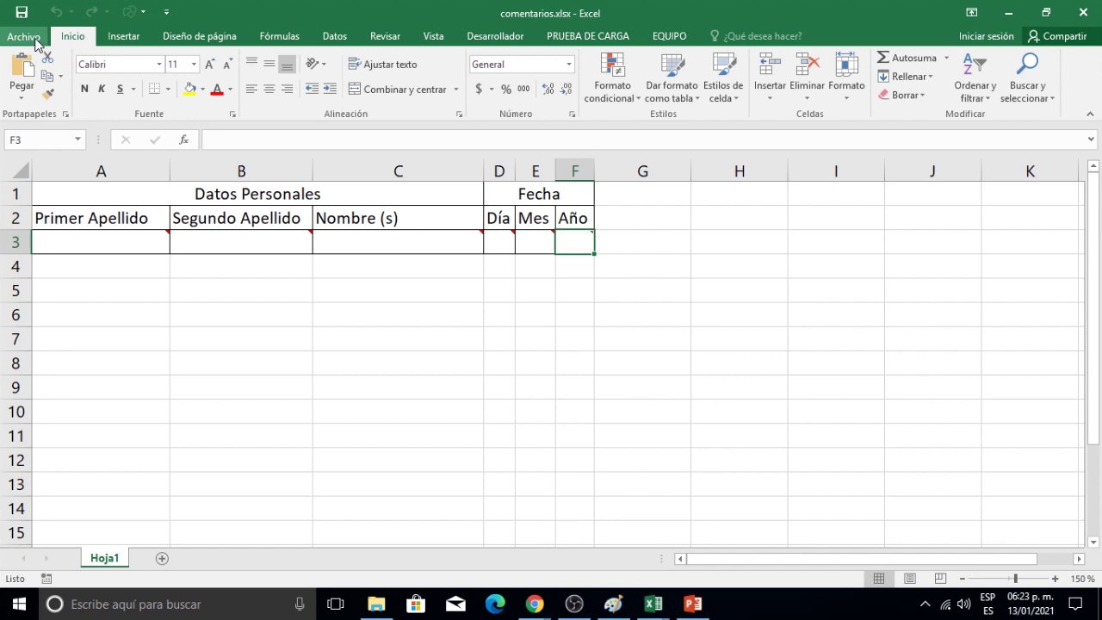
Close comentarios.xlsx through File > Close.
{"action": "left_click", "coordinate": [35, 40]}
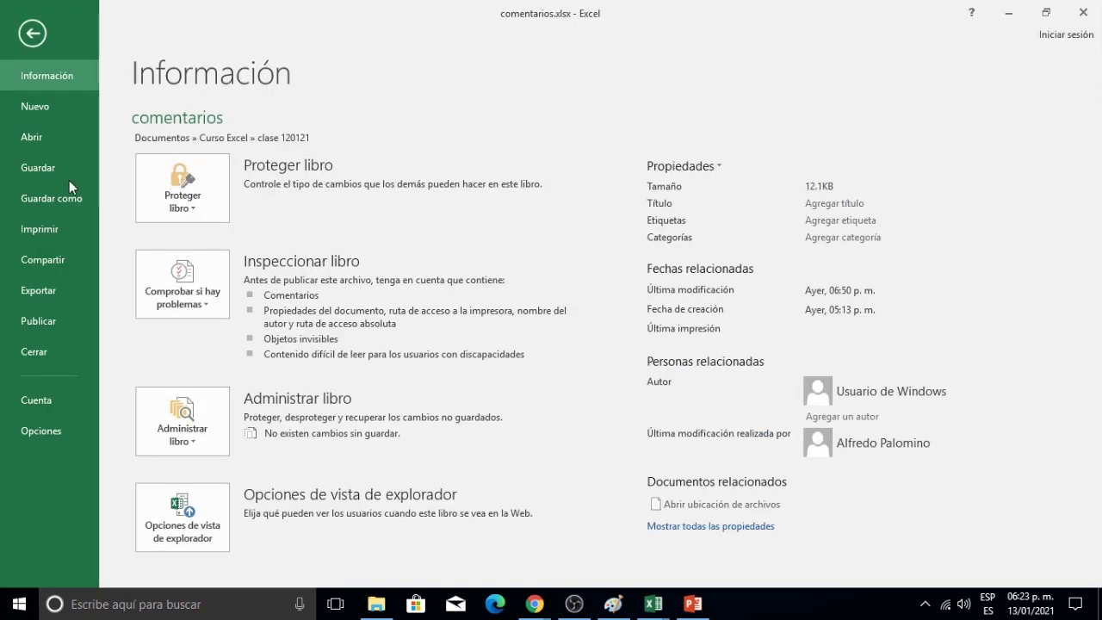
{"action": "left_click", "coordinate": [38, 355]}
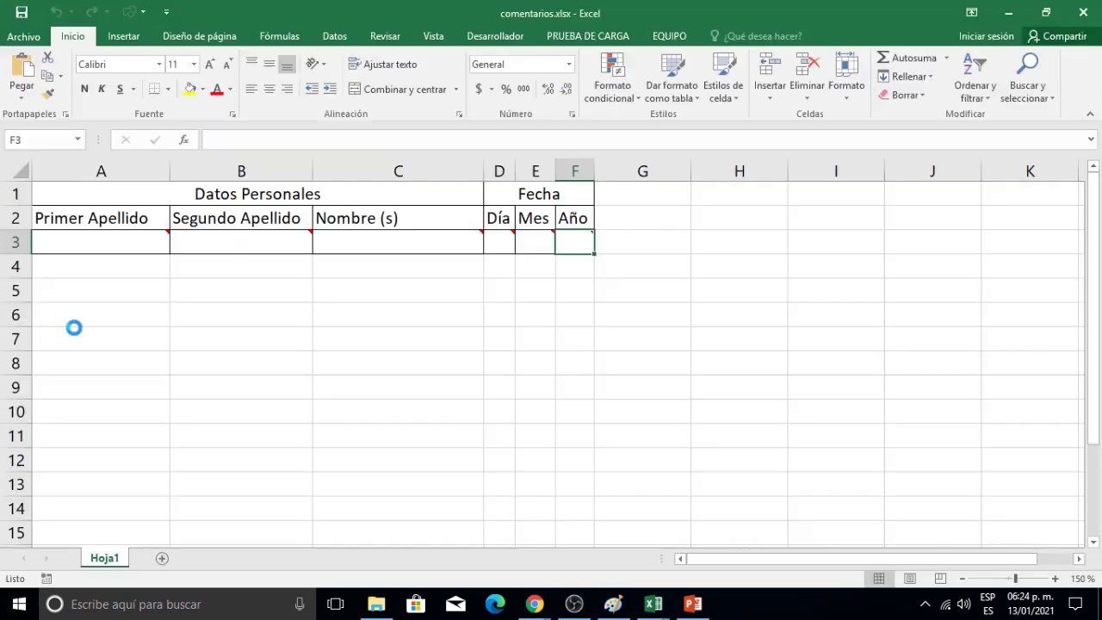
Browse to comentarios.xlsx in clase 120121 and expand the Open button's options.
{"action": "left_click", "coordinate": [21, 38]}
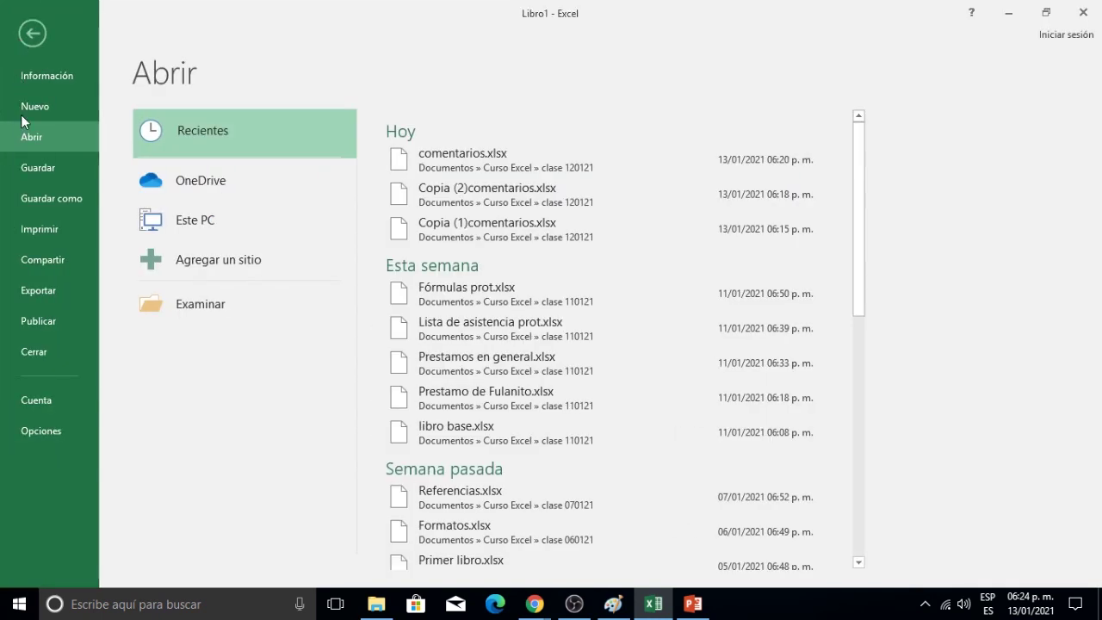
{"action": "left_click", "coordinate": [213, 312]}
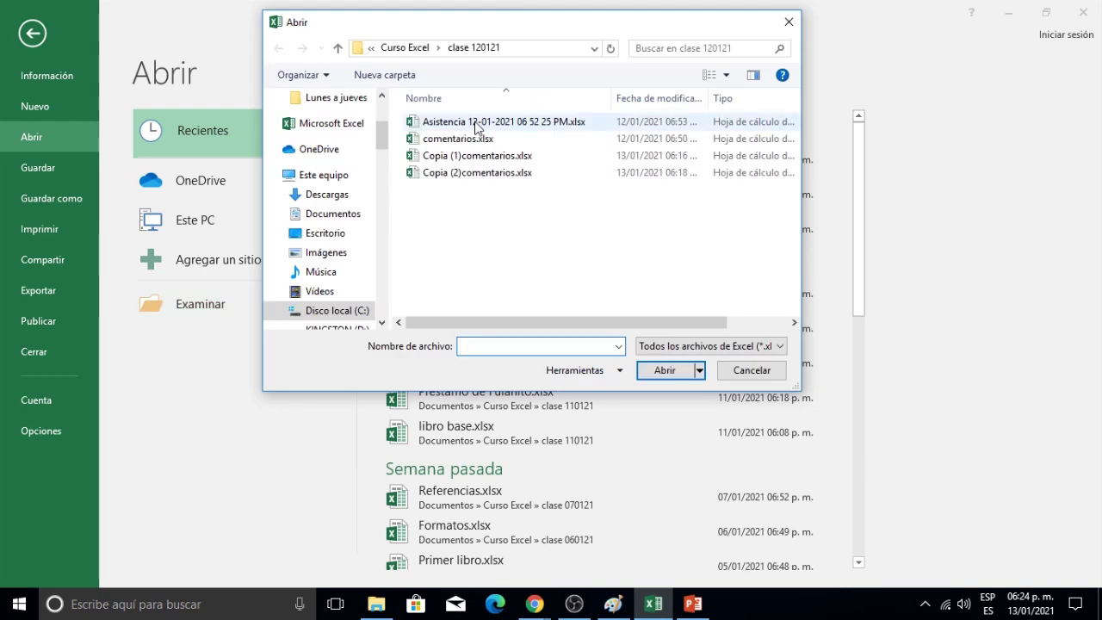
{"action": "left_click", "coordinate": [463, 139]}
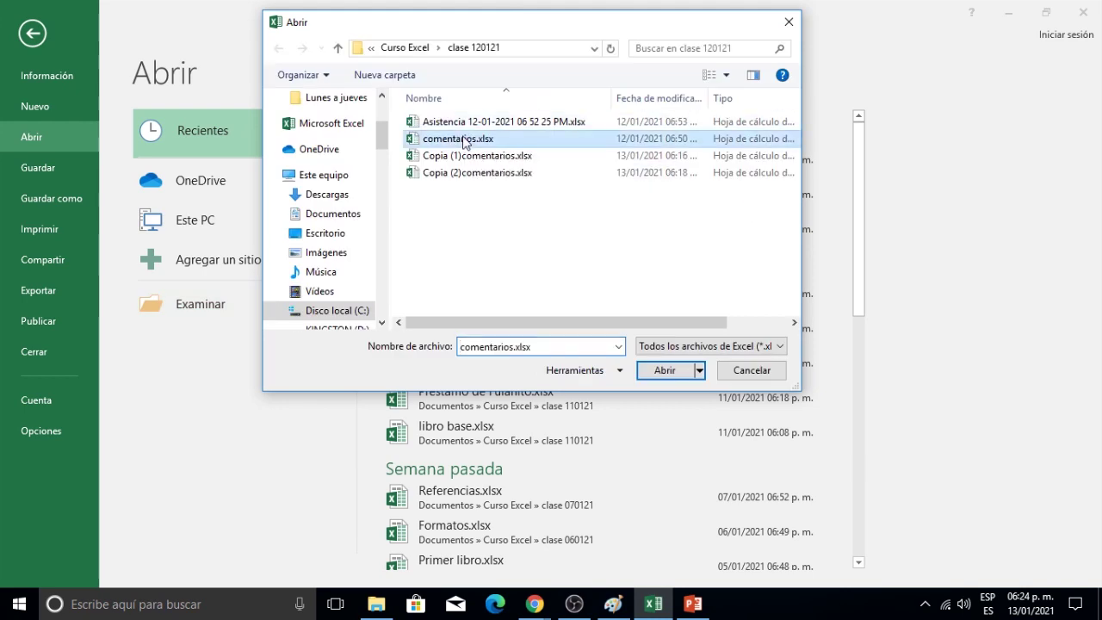
{"action": "left_click", "coordinate": [699, 371]}
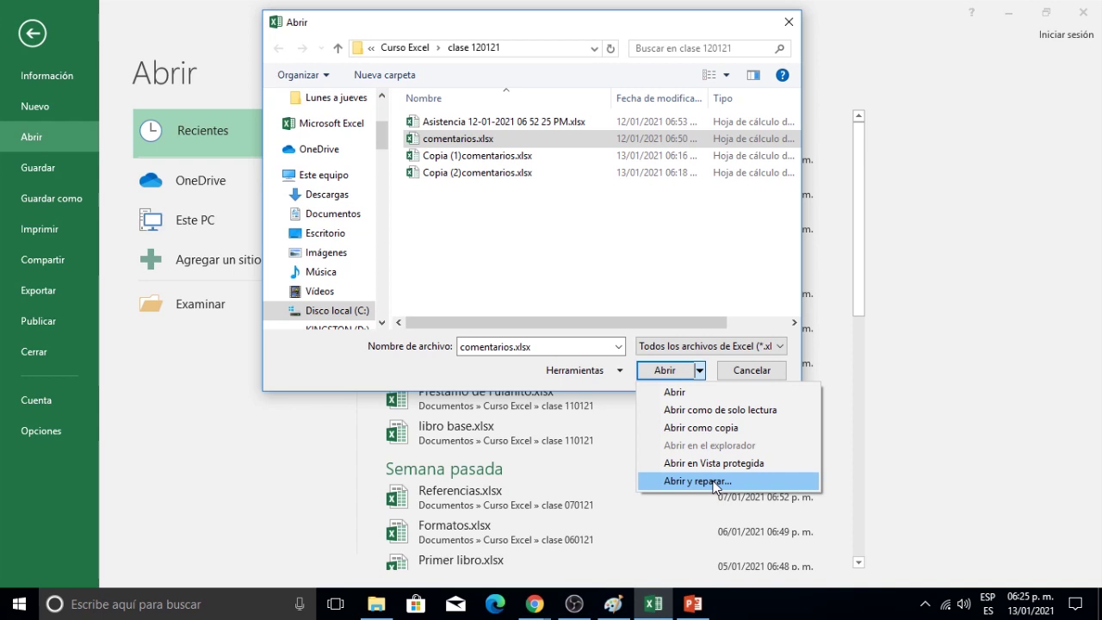
Choose Open and Repair for comentarios.xlsx and confirm Repair in the prompt.
{"action": "left_click", "coordinate": [714, 483]}
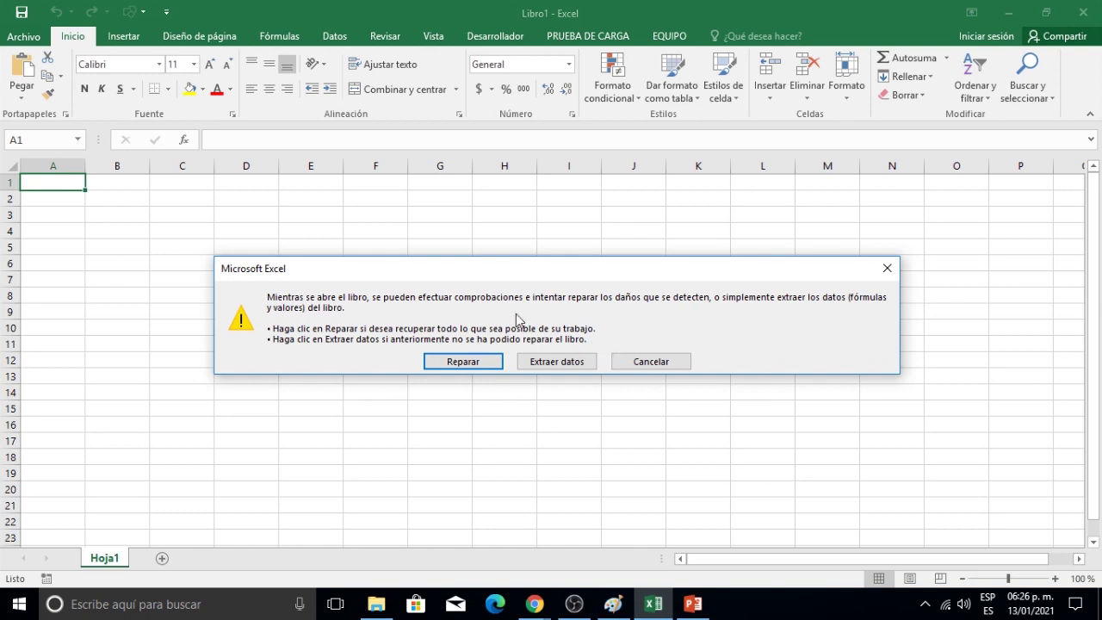
{"action": "left_click", "coordinate": [472, 364]}
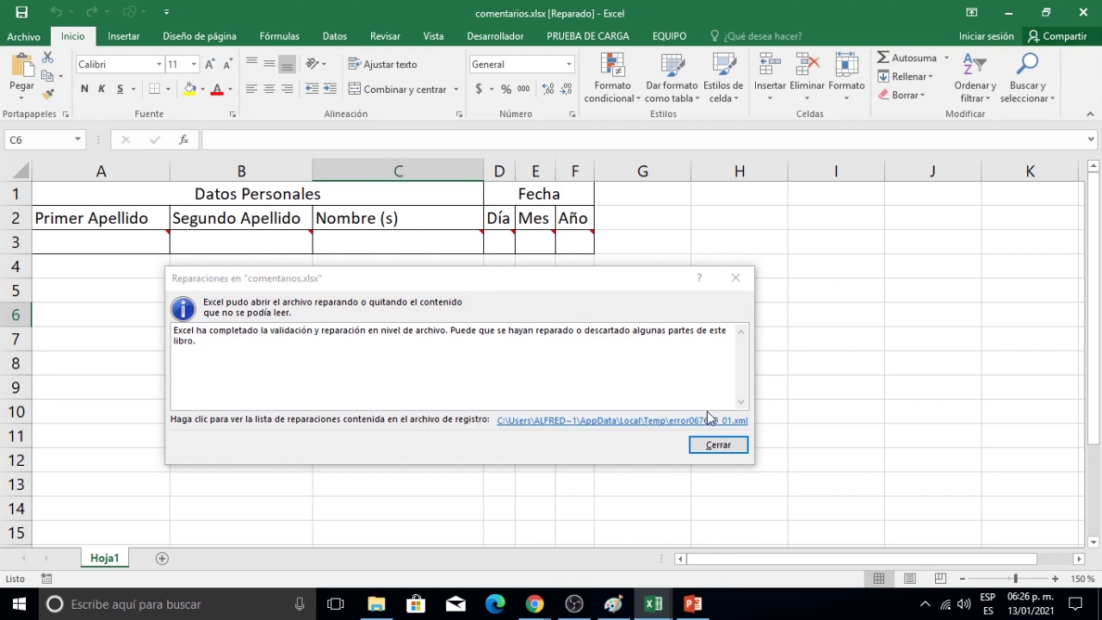
Dismiss the repair report, close comentarios.xlsx without saving, and start a new blank workbook.
{"action": "left_click", "coordinate": [738, 448]}
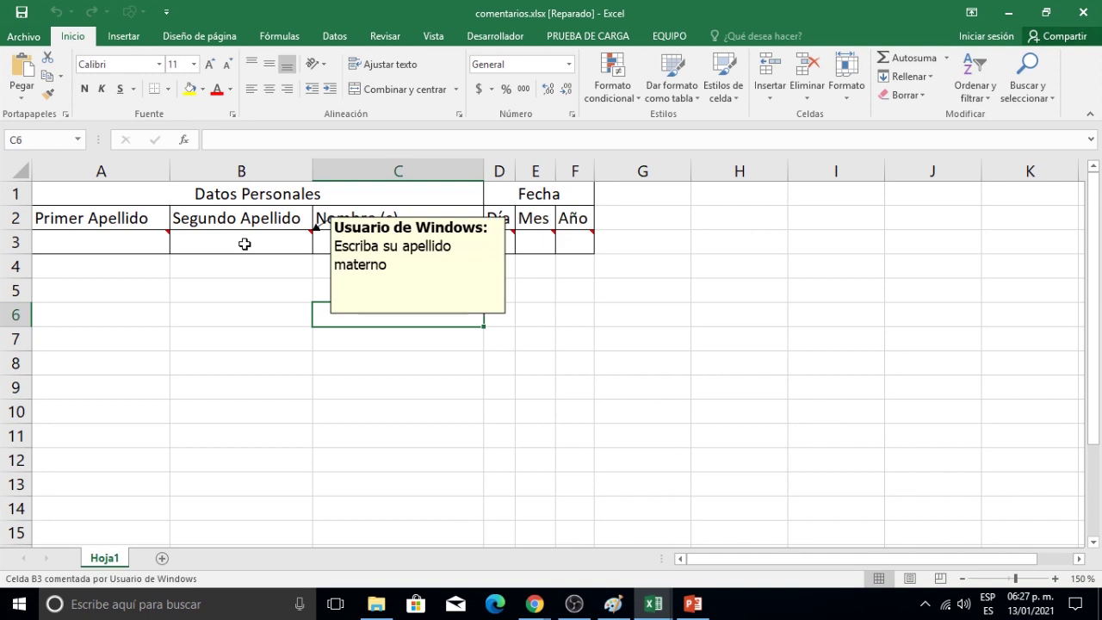
{"action": "mouse_move", "coordinate": [103, 237]}
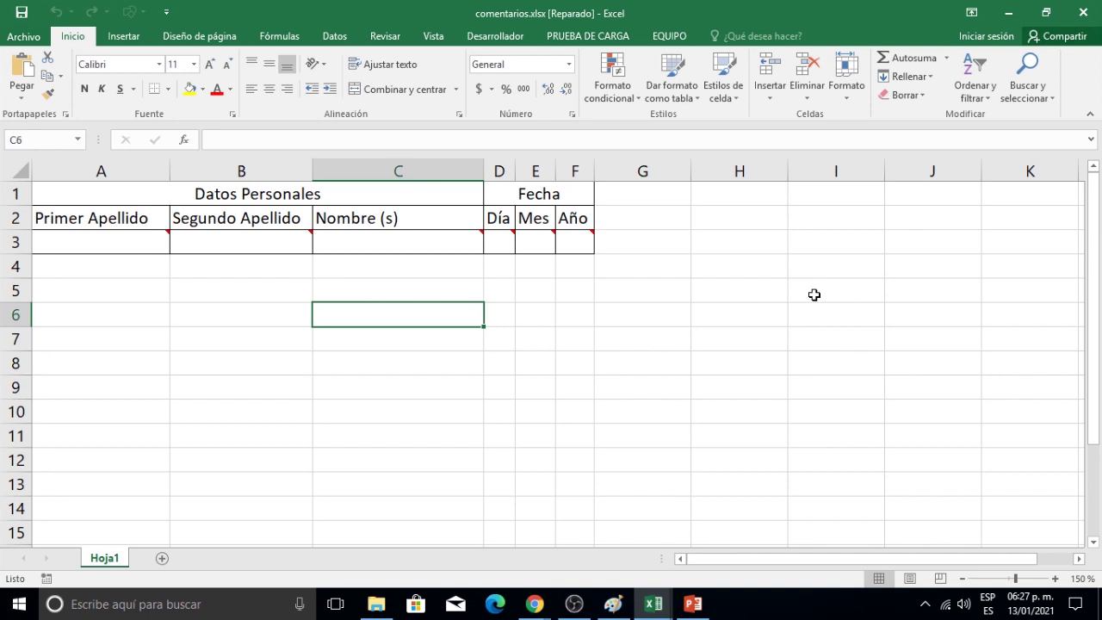
{"action": "left_click", "coordinate": [45, 41]}
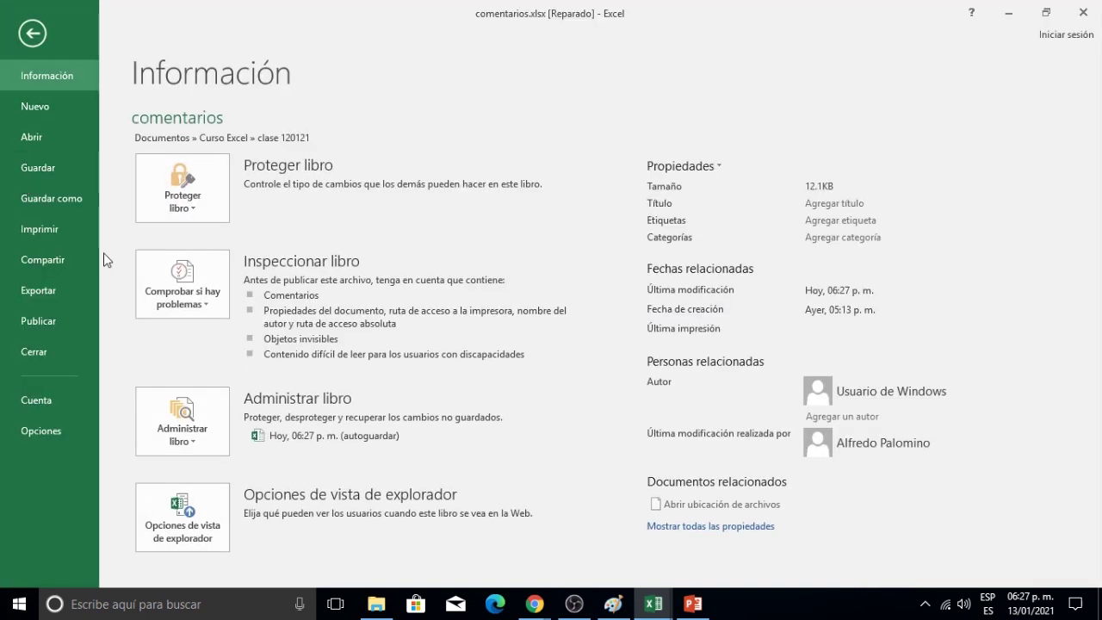
{"action": "key", "text": "Escape"}
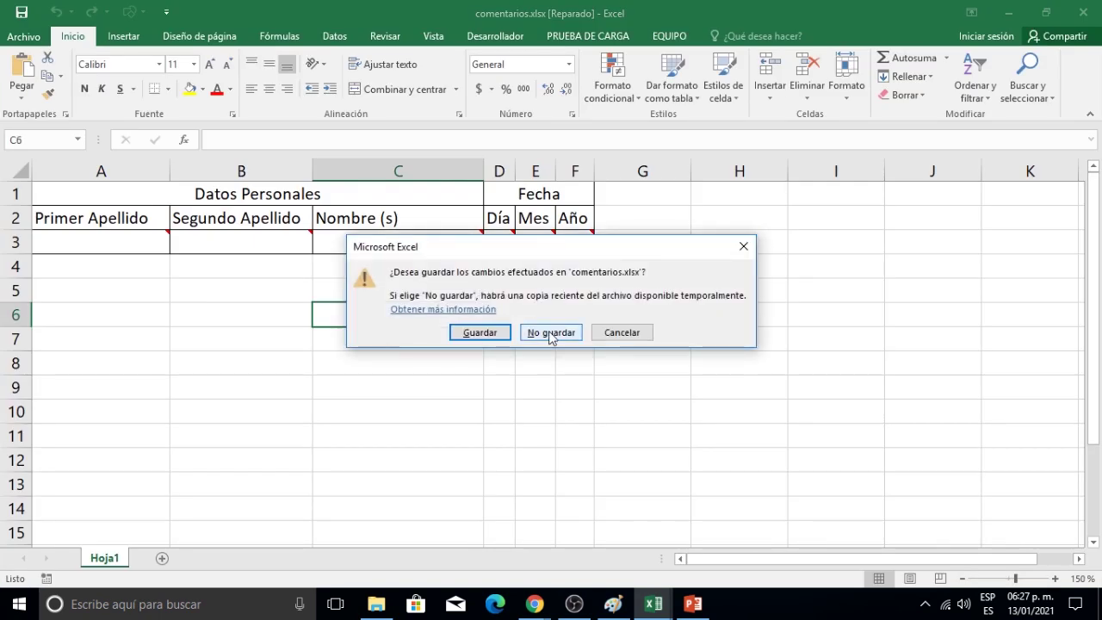
{"action": "left_click", "coordinate": [541, 332]}
{"action": "key", "text": "ctrl+n"}
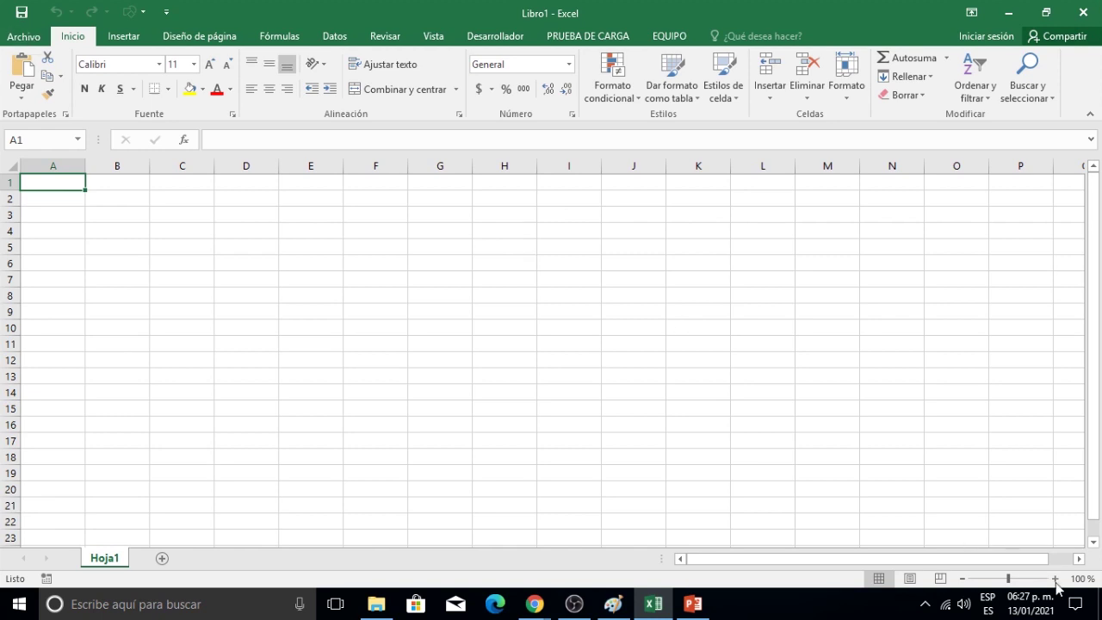
Zoom the sheet to 150% and enter the title Inventario in A1.
{"action": "left_click", "coordinate": [1055, 579]}
{"action": "left_click", "coordinate": [1055, 579]}
{"action": "left_click", "coordinate": [1055, 579]}
{"action": "left_click", "coordinate": [1056, 578]}
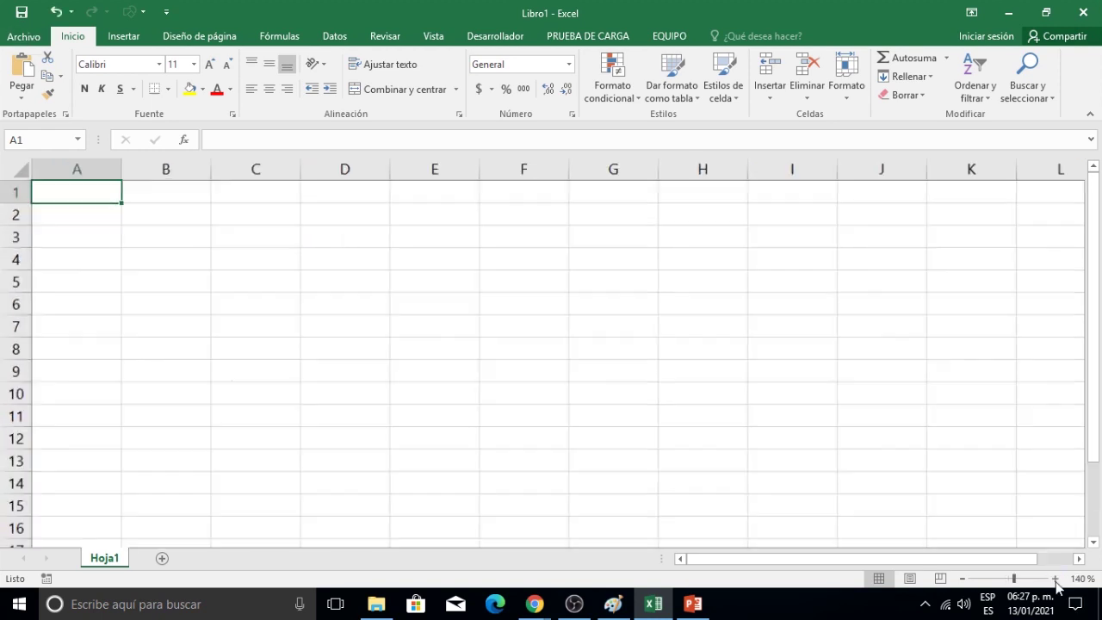
{"action": "left_click", "coordinate": [1055, 579]}
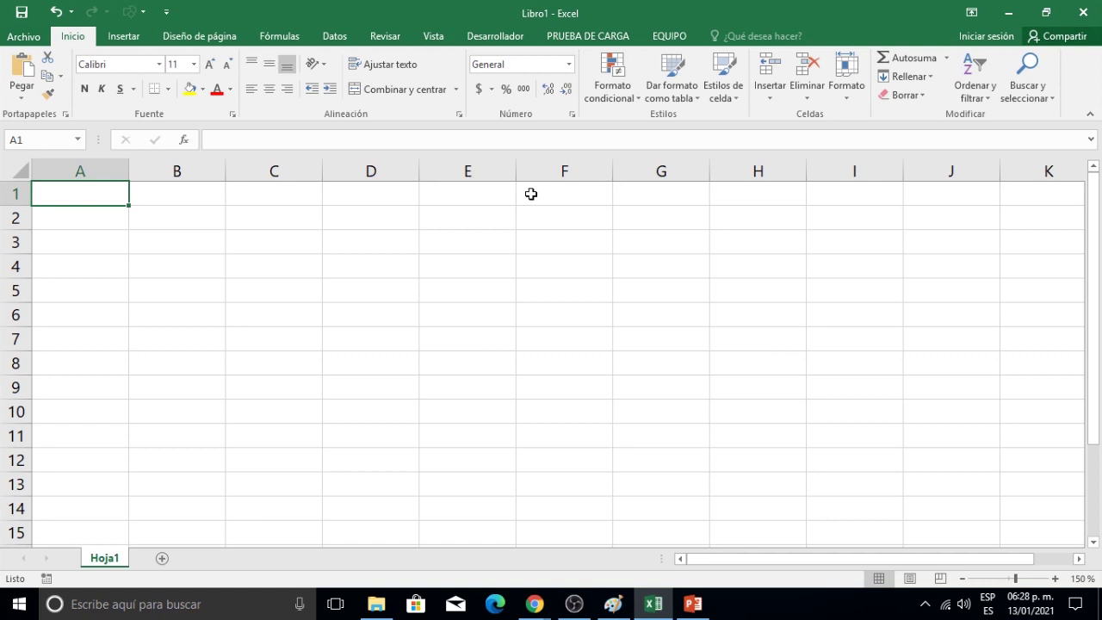
{"action": "type", "text": "Inventar"}
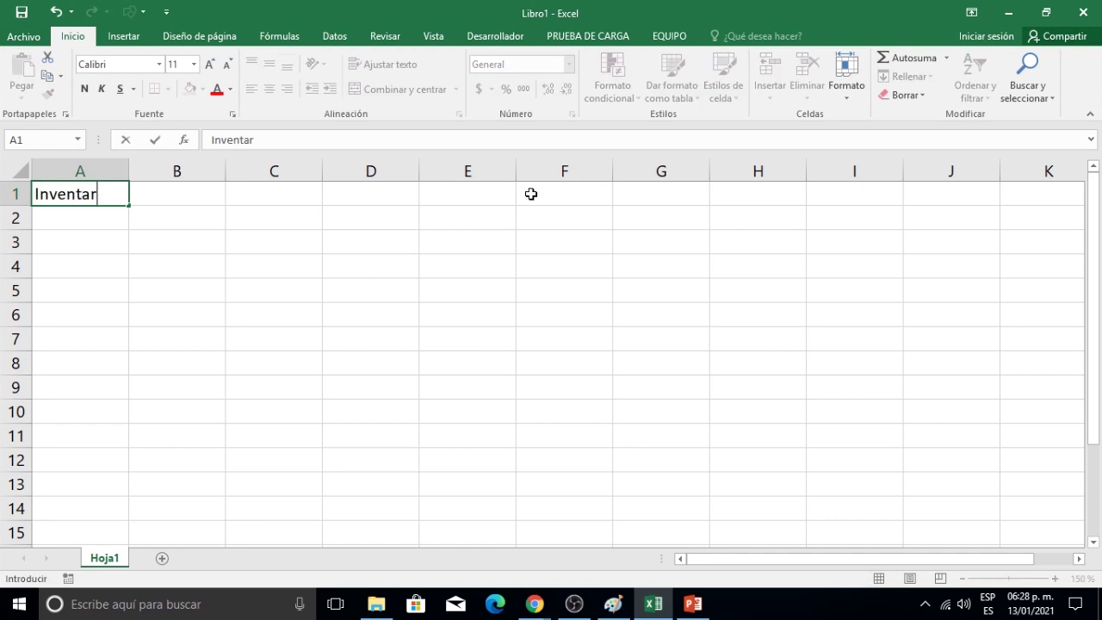
{"action": "type", "text": "io"}
{"action": "key", "text": "Return"}
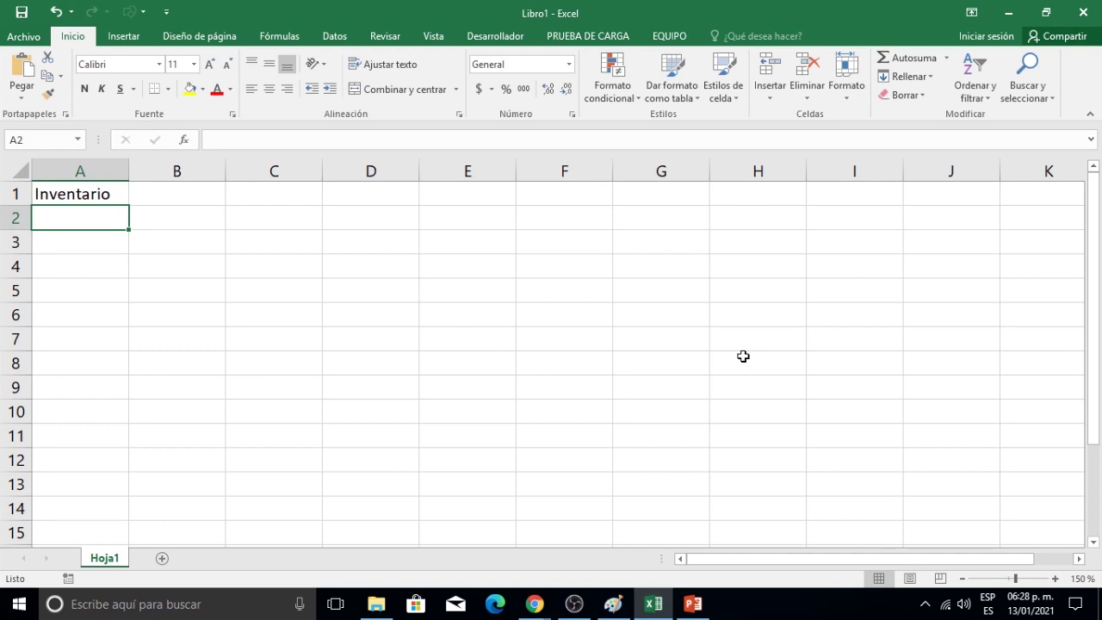
Enter headers Artículo, Anaquel 1, Anaquel 2, Bodega and Total across A2:E2.
{"action": "type", "text": "Artíc"}
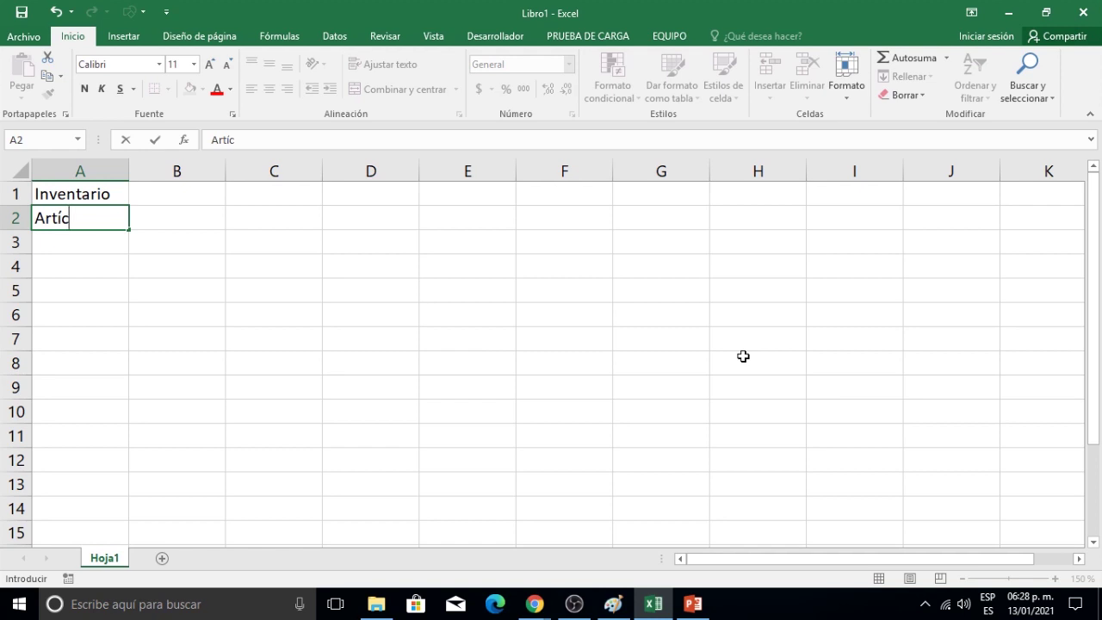
{"action": "type", "text": "ulo"}
{"action": "key", "text": "Tab"}
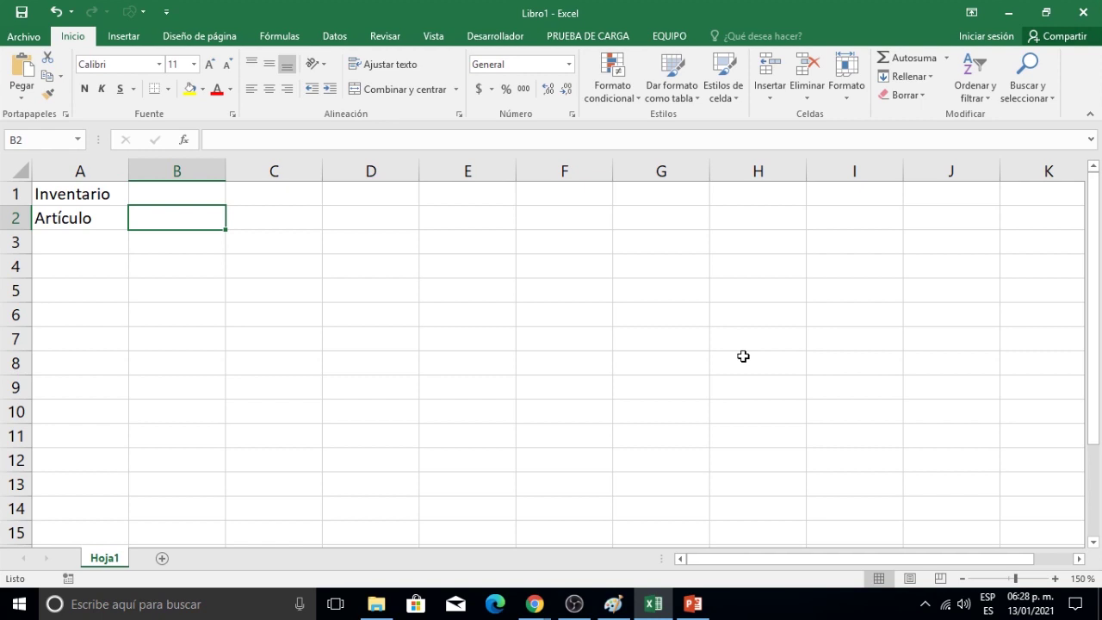
{"action": "type", "text": "Ana"}
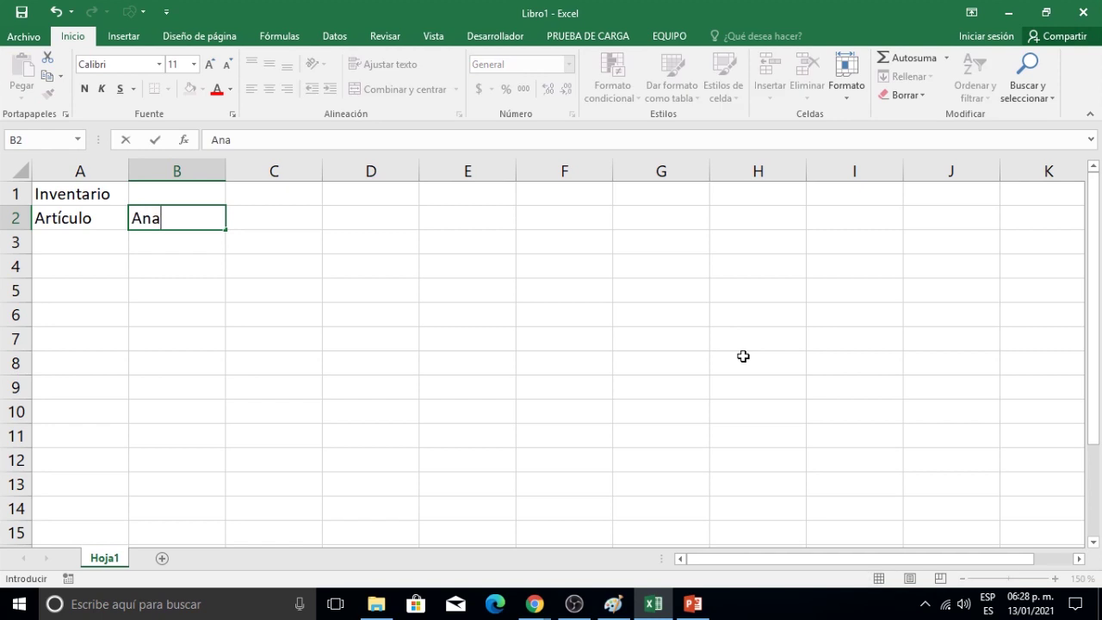
{"action": "type", "text": "quel 1"}
{"action": "key", "text": "Tab"}
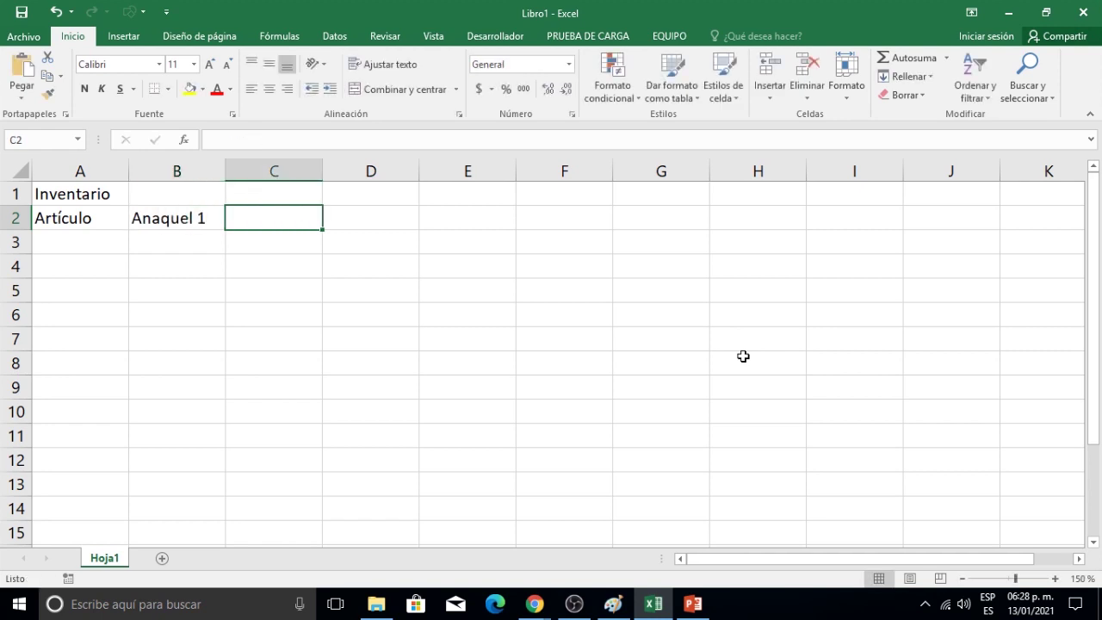
{"action": "type", "text": "A"}
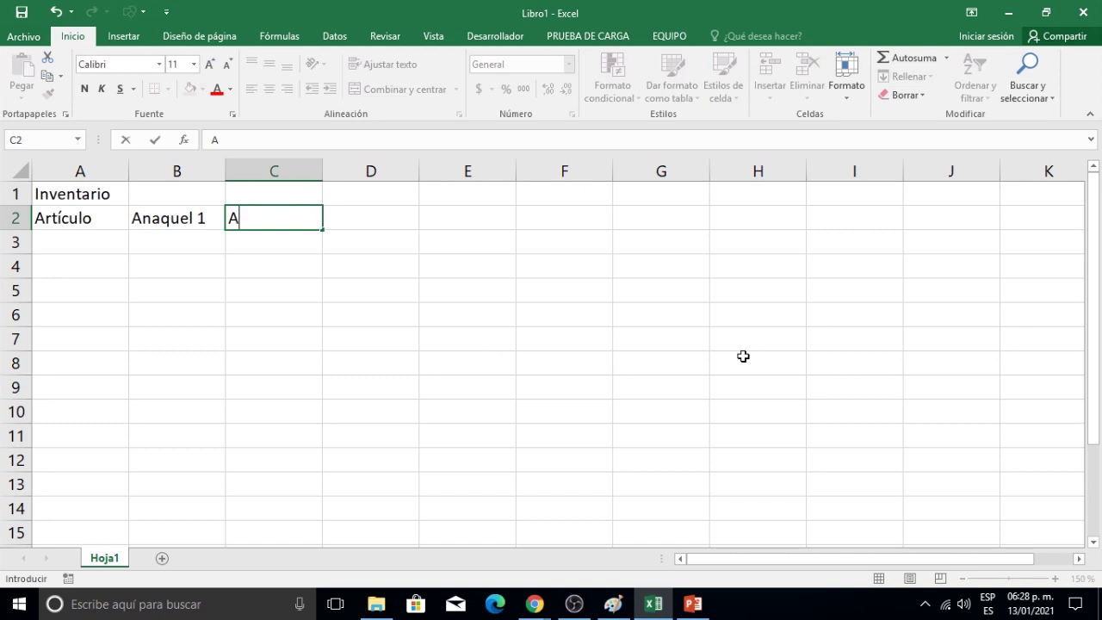
{"action": "type", "text": "naquel 2"}
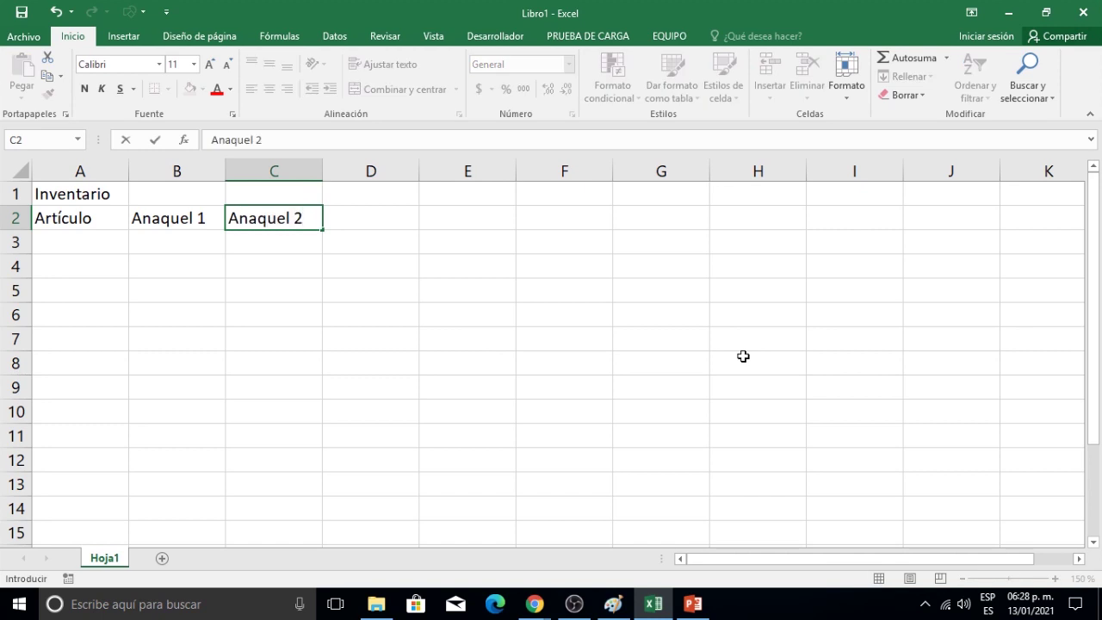
{"action": "key", "text": "Tab"}
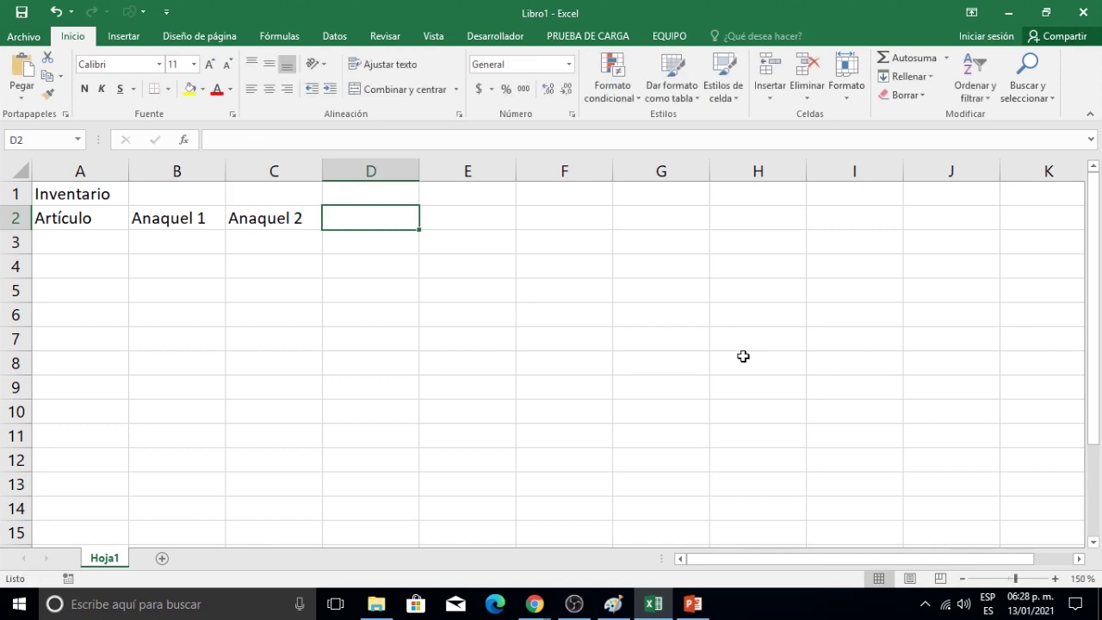
{"action": "type", "text": "Bodega"}
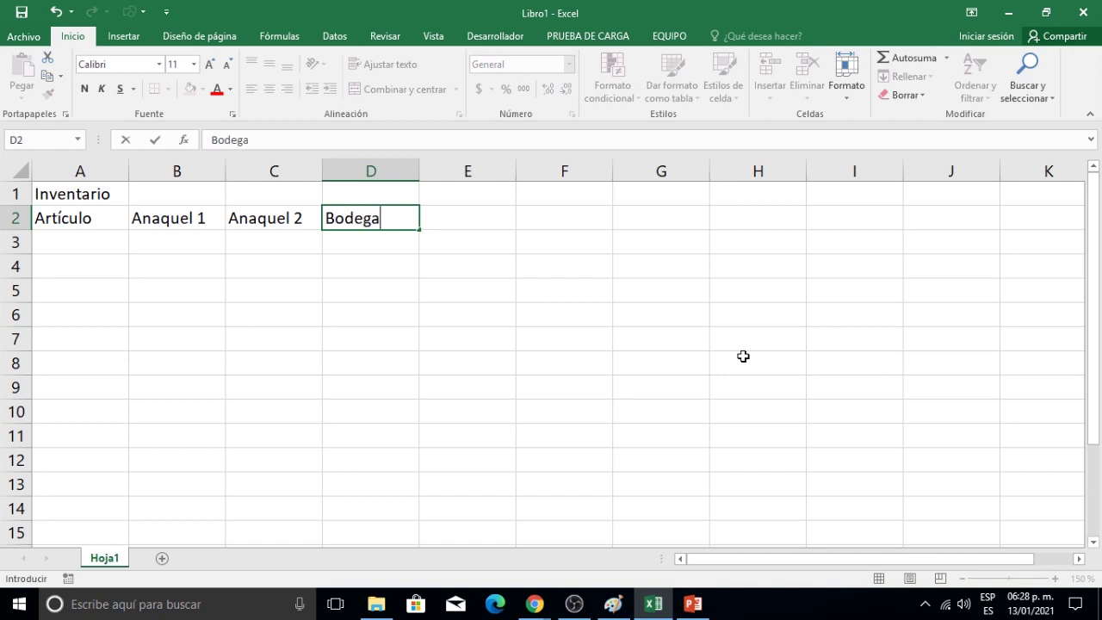
{"action": "key", "text": "Tab"}
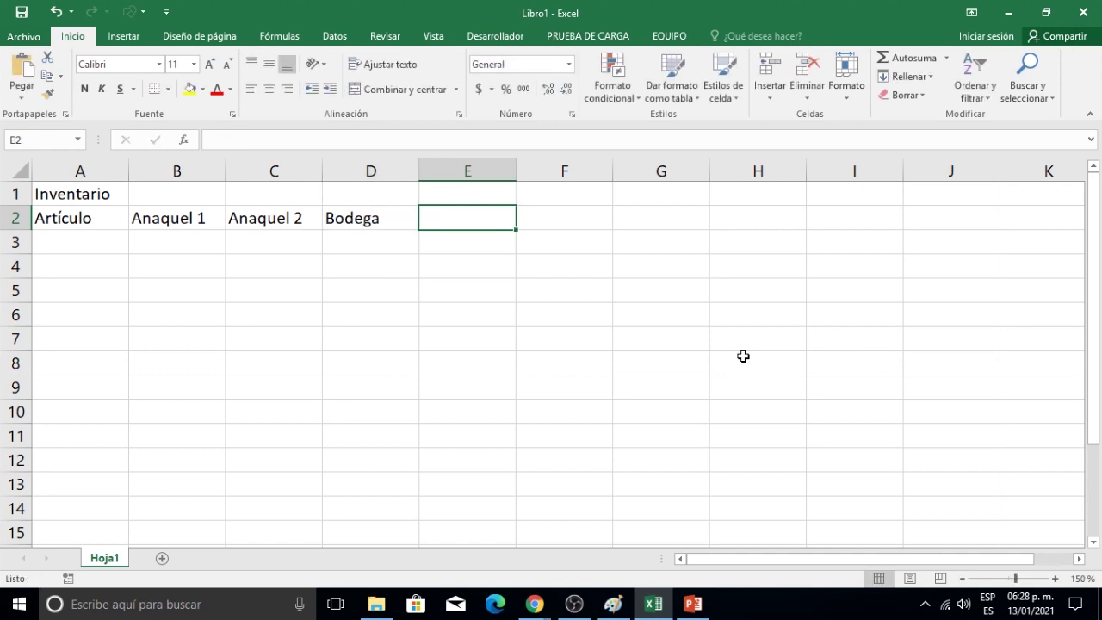
{"action": "type", "text": "Total"}
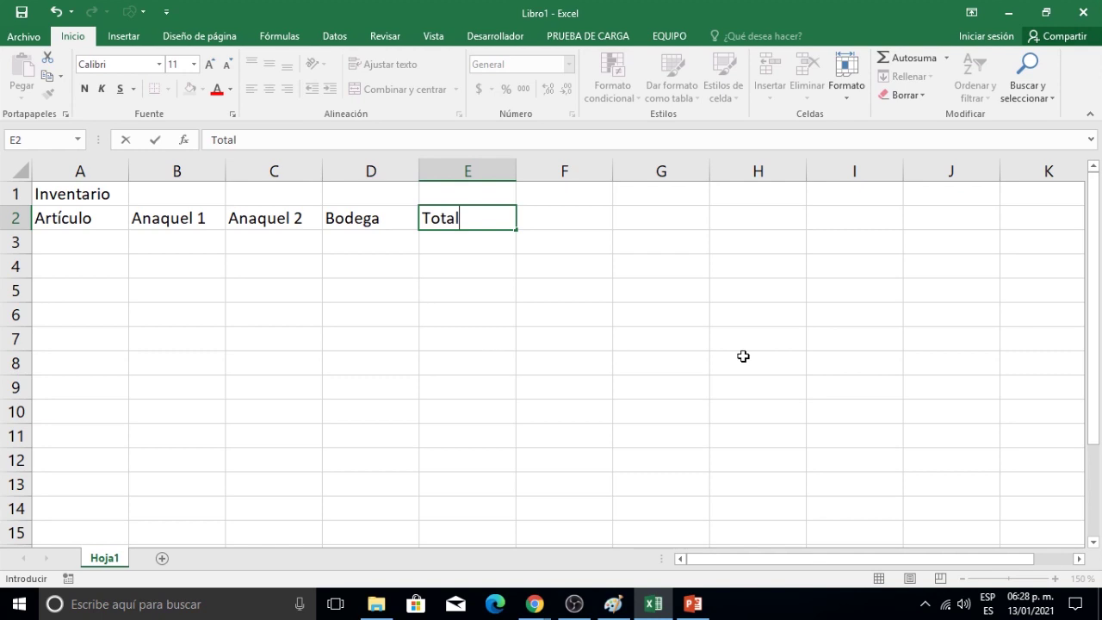
{"action": "key", "text": "Return"}
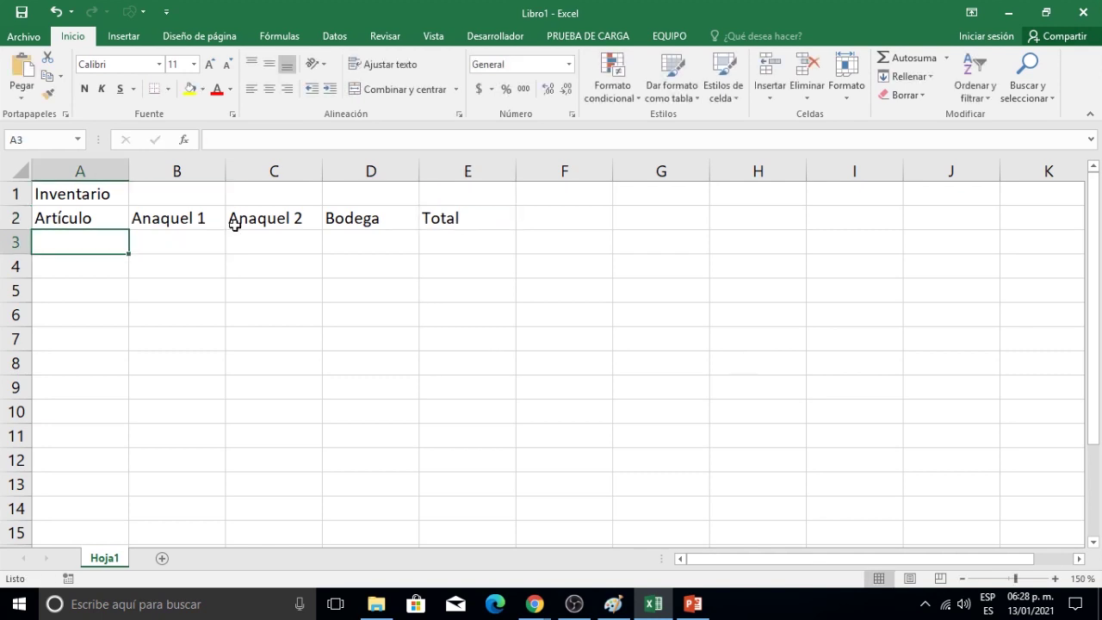
Merge and centre the Inventario title across A1:E1.
{"action": "left_click", "coordinate": [56, 199]}
{"action": "left_click_drag", "start_coordinate": [194, 184], "coordinate": [442, 197]}
{"action": "left_click", "coordinate": [398, 89]}
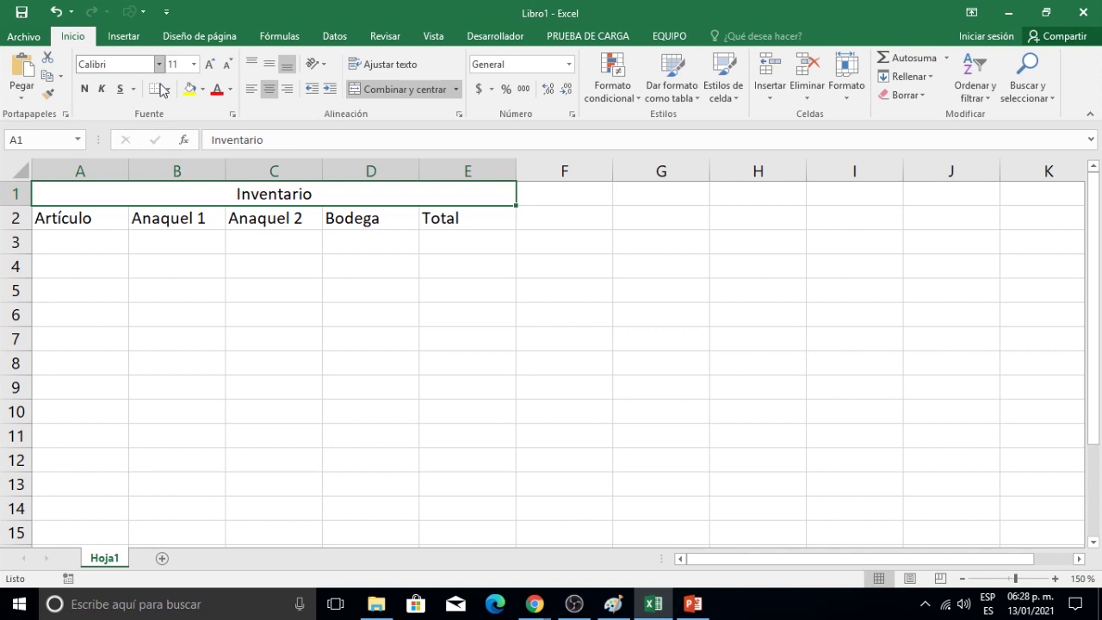
Set the title font to Arial Black at size 14.
{"action": "left_click", "coordinate": [159, 66]}
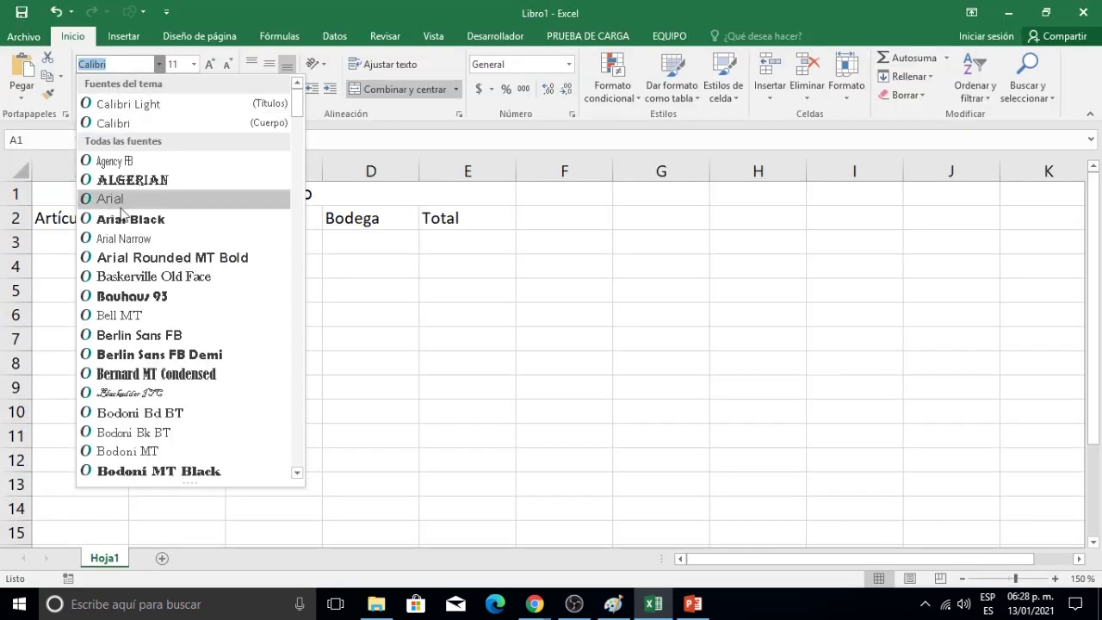
{"action": "left_click", "coordinate": [122, 219]}
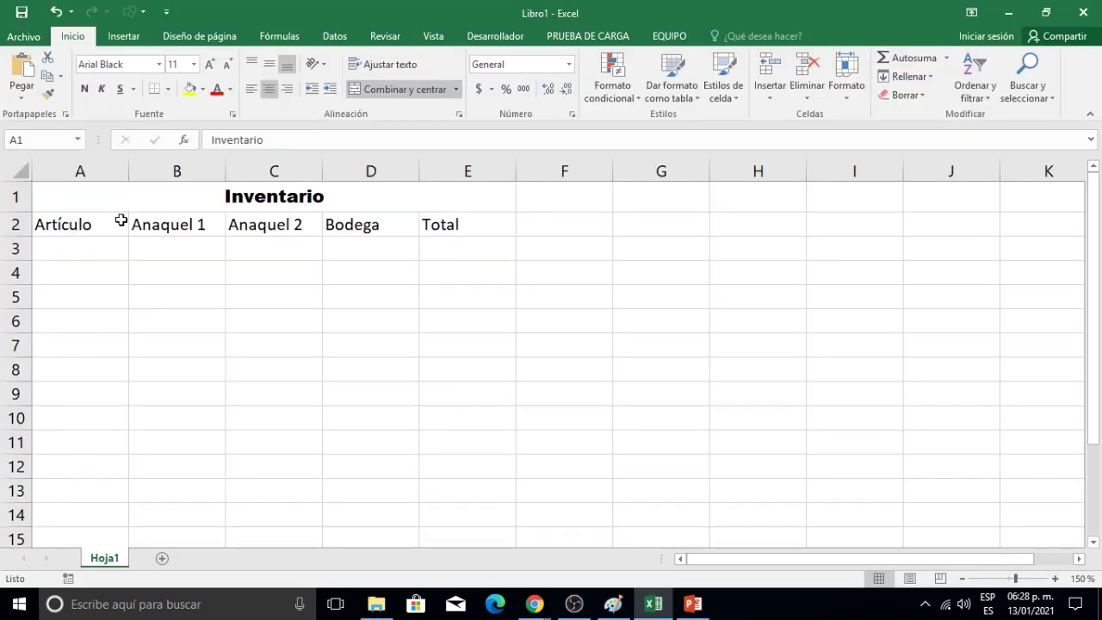
{"action": "left_click", "coordinate": [209, 66]}
{"action": "left_click", "coordinate": [208, 66]}
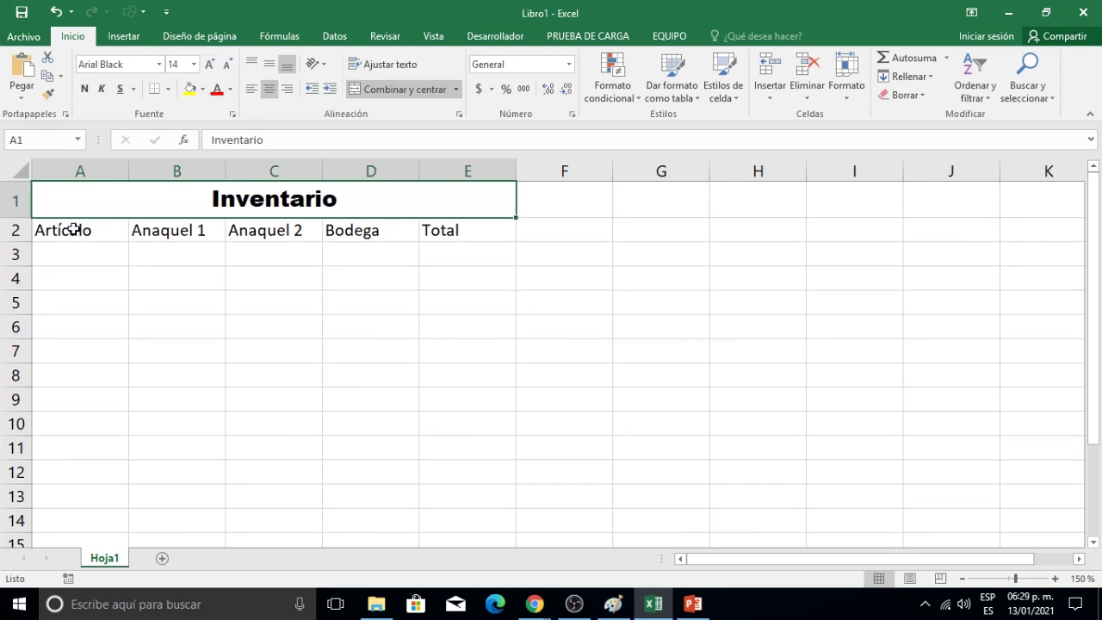
Apply Todos los bordes to every cell of the table range A1:E13.
{"action": "left_click_drag", "start_coordinate": [218, 241], "coordinate": [188, 500]}
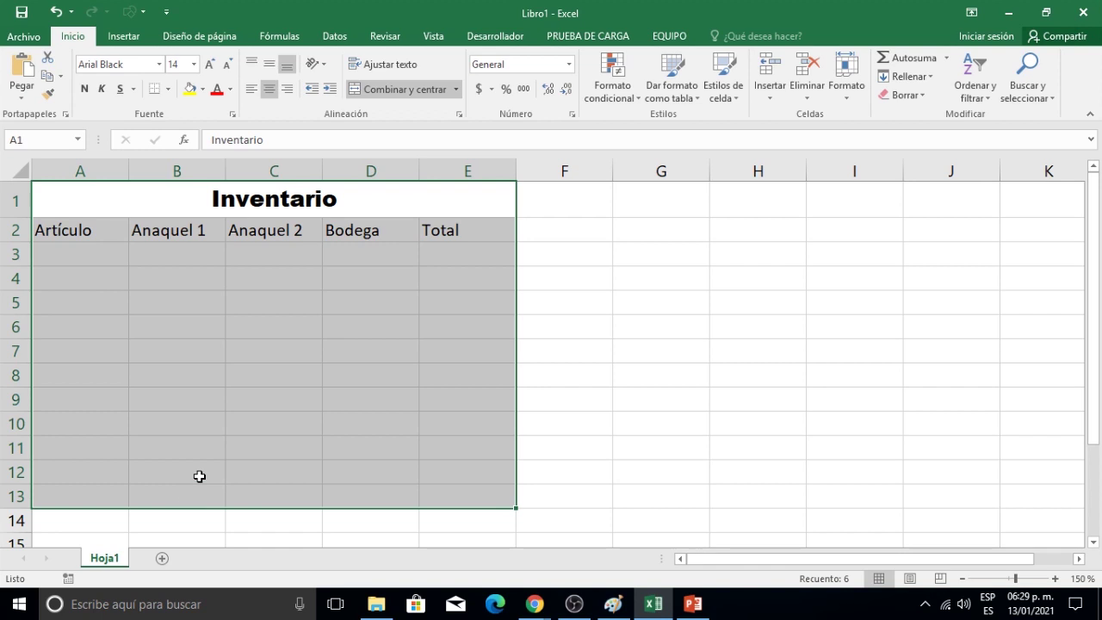
{"action": "left_click", "coordinate": [168, 89]}
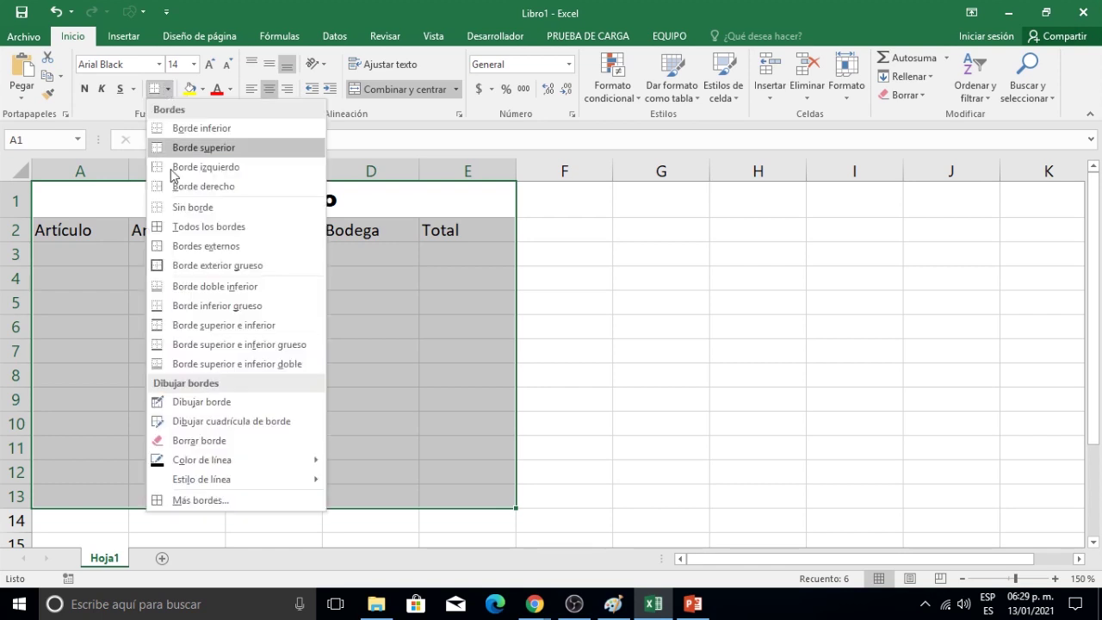
{"action": "left_click", "coordinate": [194, 229]}
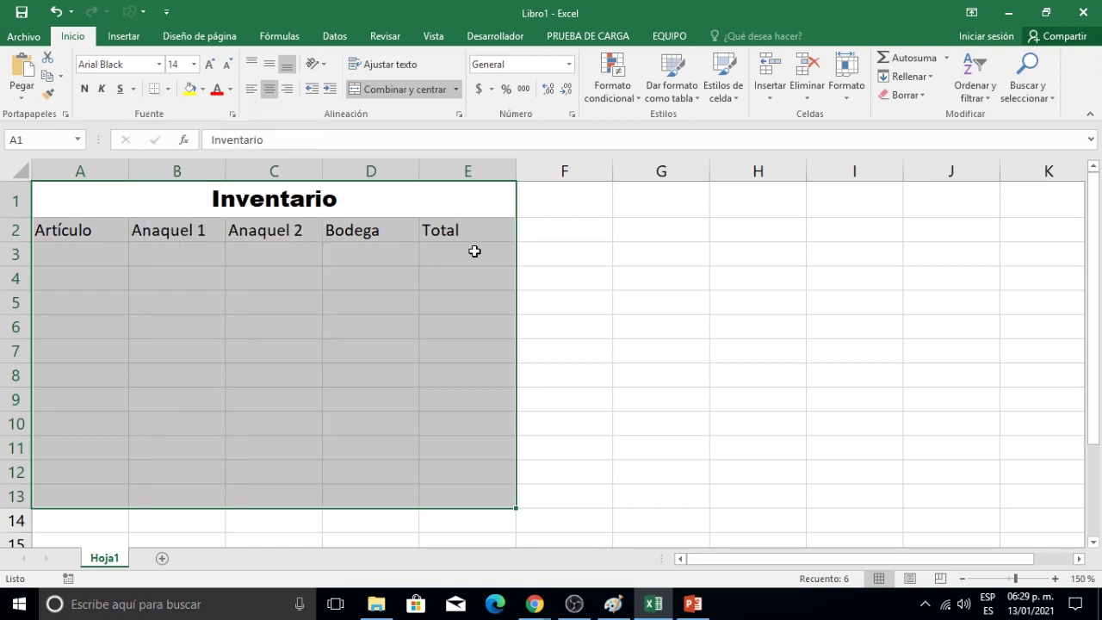
{"action": "left_click", "coordinate": [576, 273]}
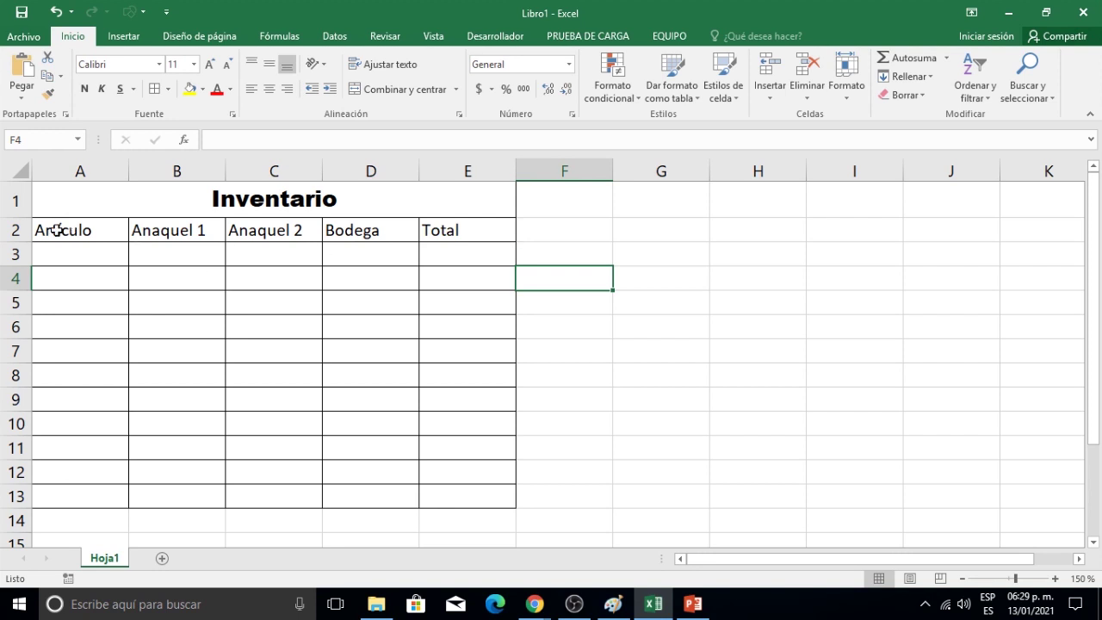
{"action": "left_click", "coordinate": [70, 251]}
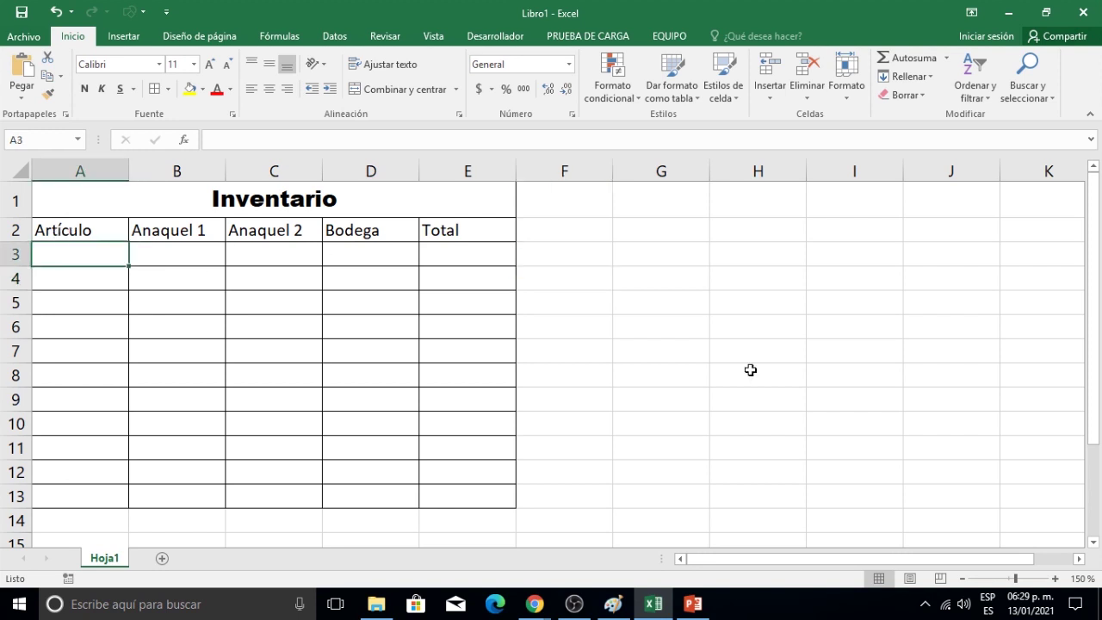
Enter 'Pasta para sopa' in A3 with quantities 2, 1, 5, autofitting column A.
{"action": "type", "text": "Past"}
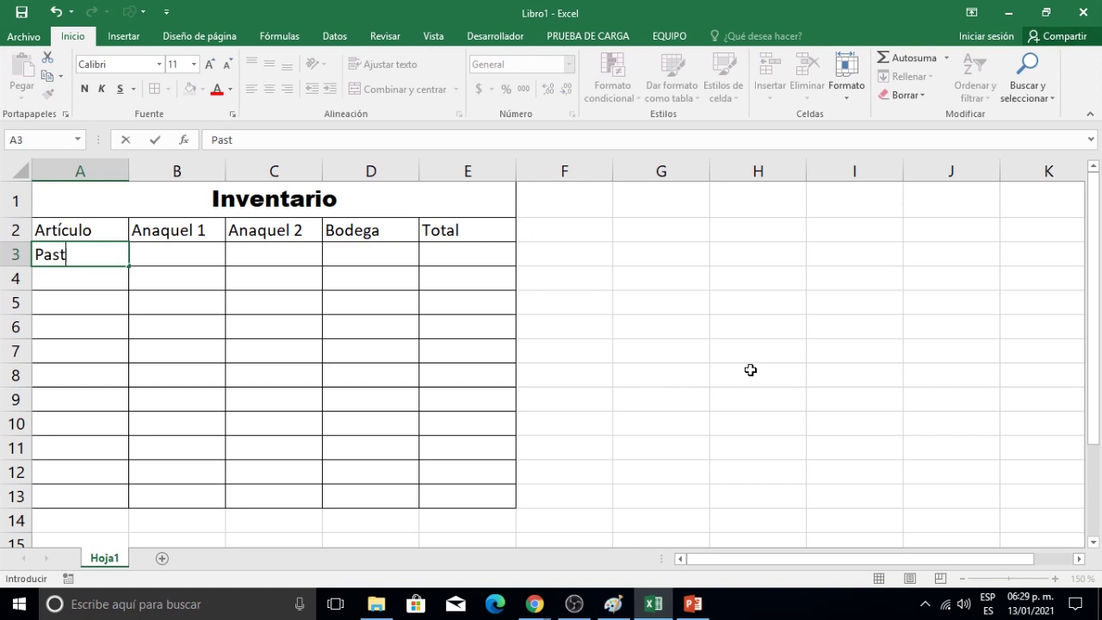
{"action": "type", "text": "a para sopa"}
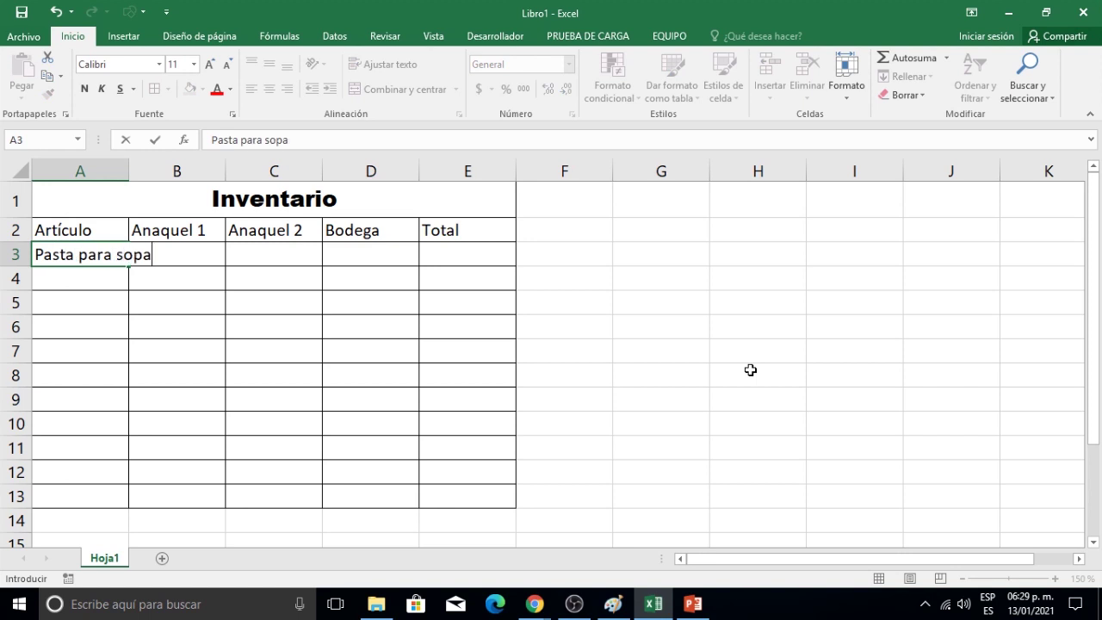
{"action": "key", "text": "Tab"}
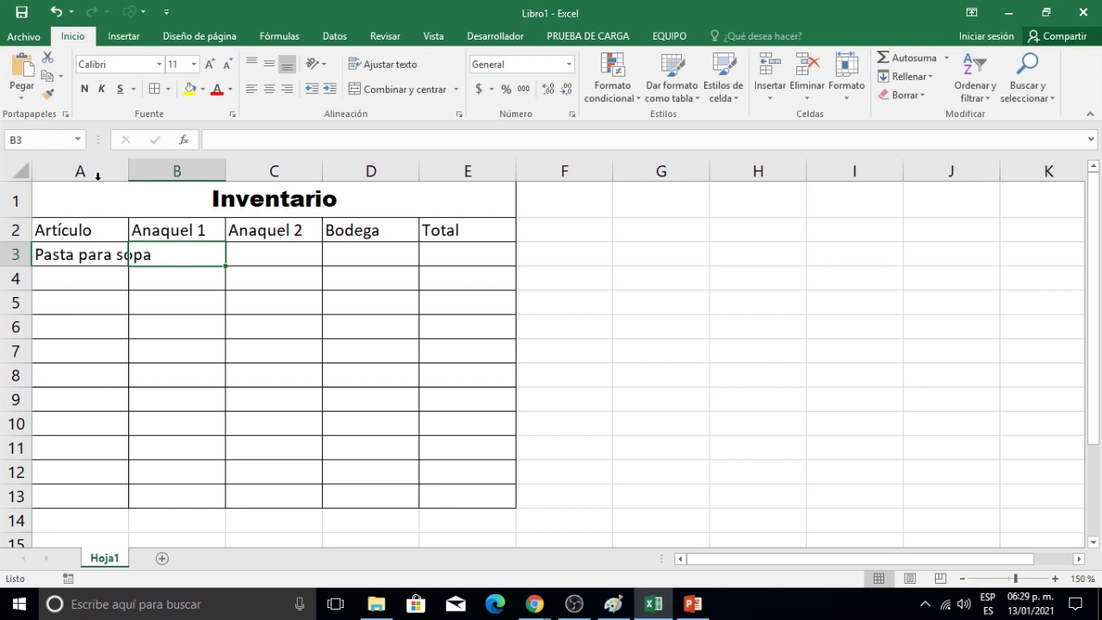
{"action": "double_click", "coordinate": [129, 172]}
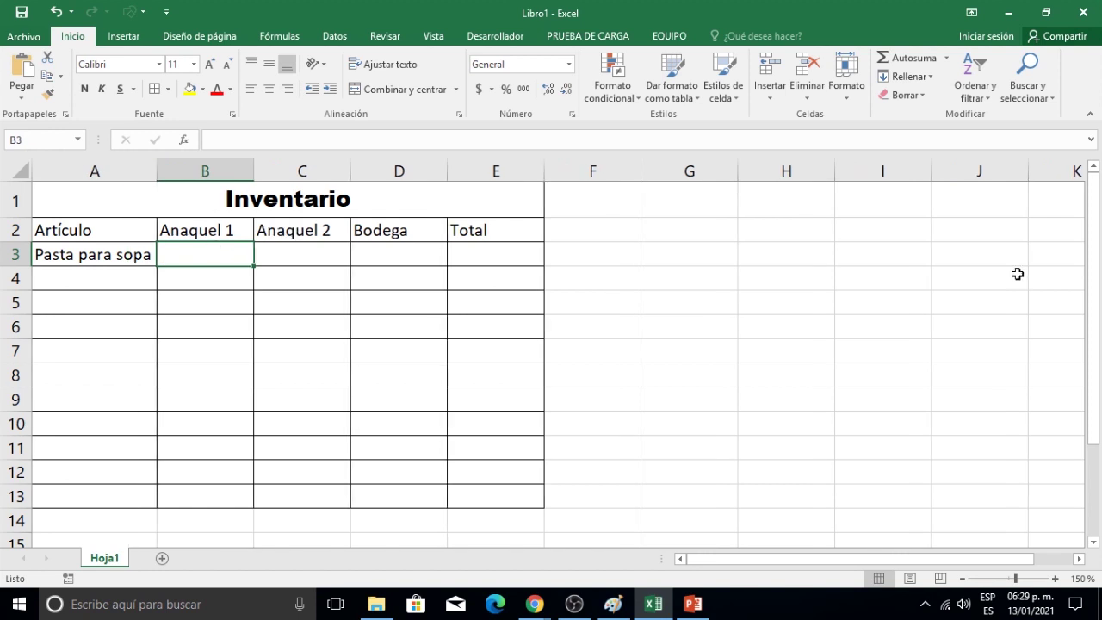
{"action": "type", "text": "2"}
{"action": "key", "text": "Tab"}
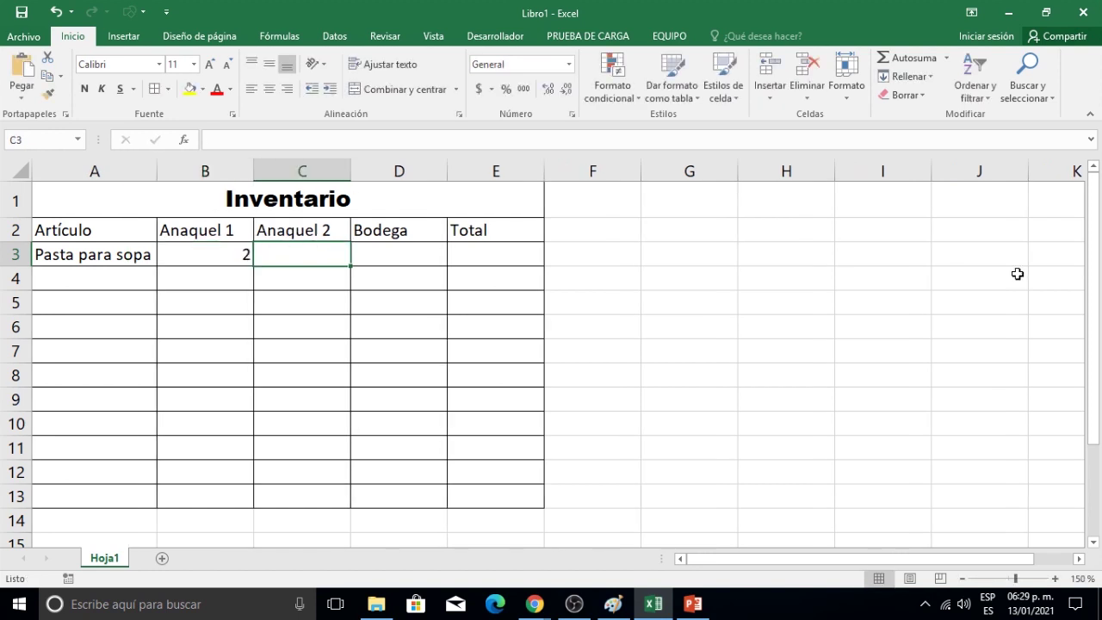
{"action": "type", "text": "1"}
{"action": "key", "text": "Tab"}
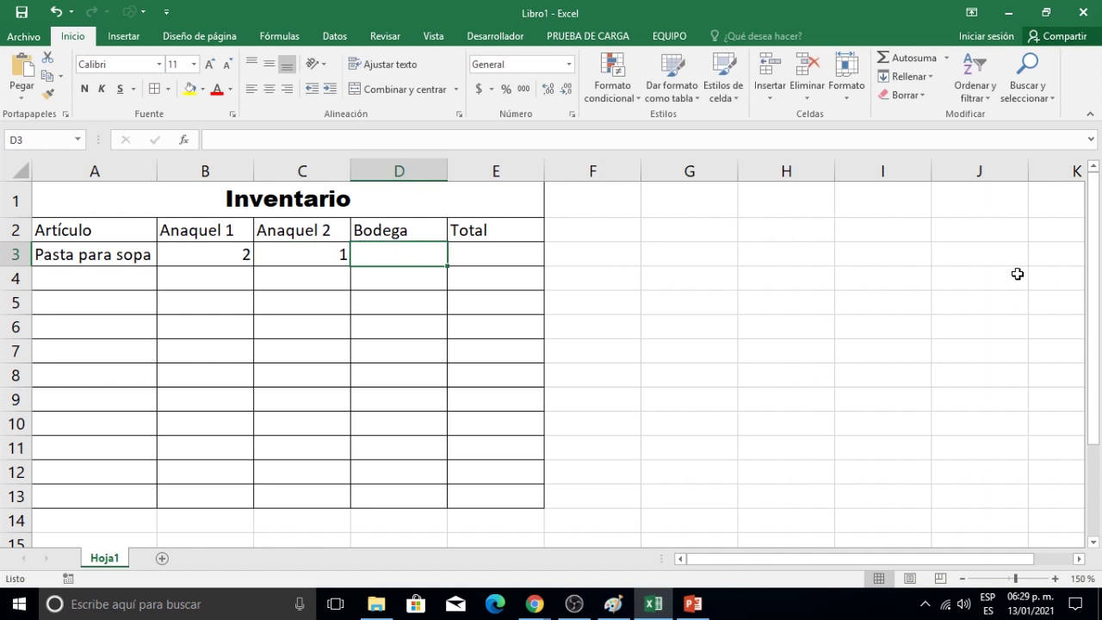
{"action": "type", "text": "5"}
{"action": "key", "text": "Tab"}
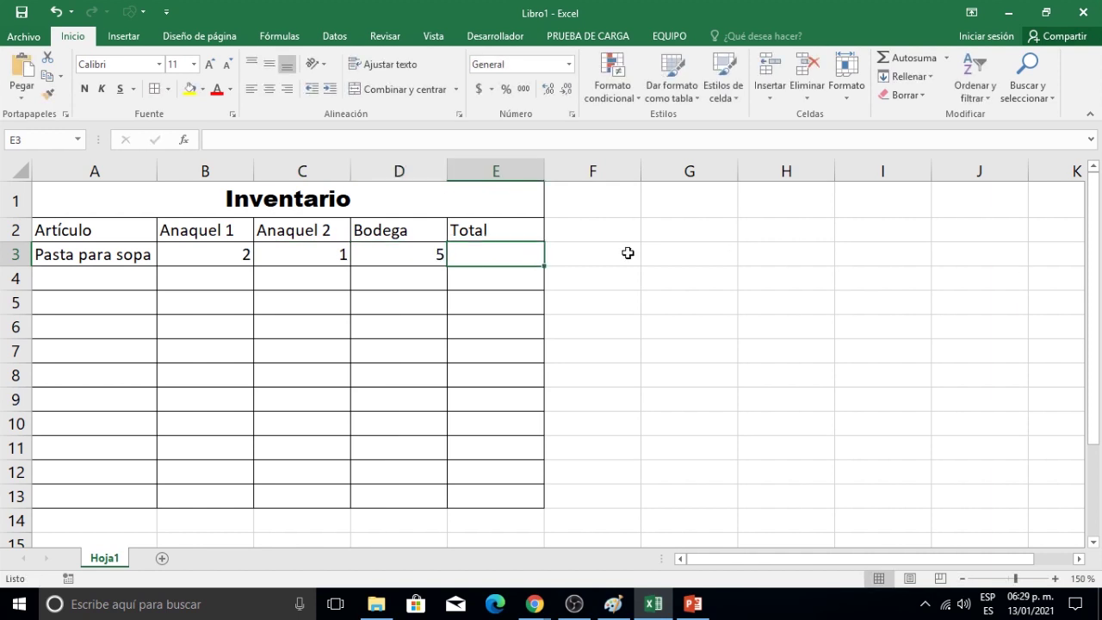
Total row 3 with =SUMA(B3:D3) and fill that formula down to E13.
{"action": "left_click", "coordinate": [906, 60]}
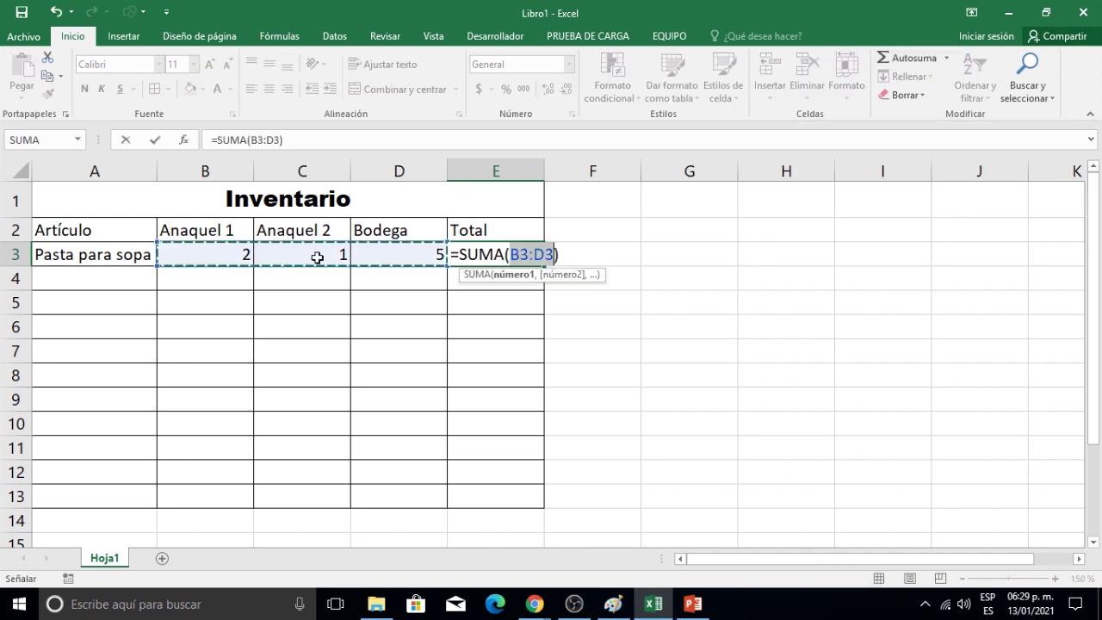
{"action": "key", "text": "Return"}
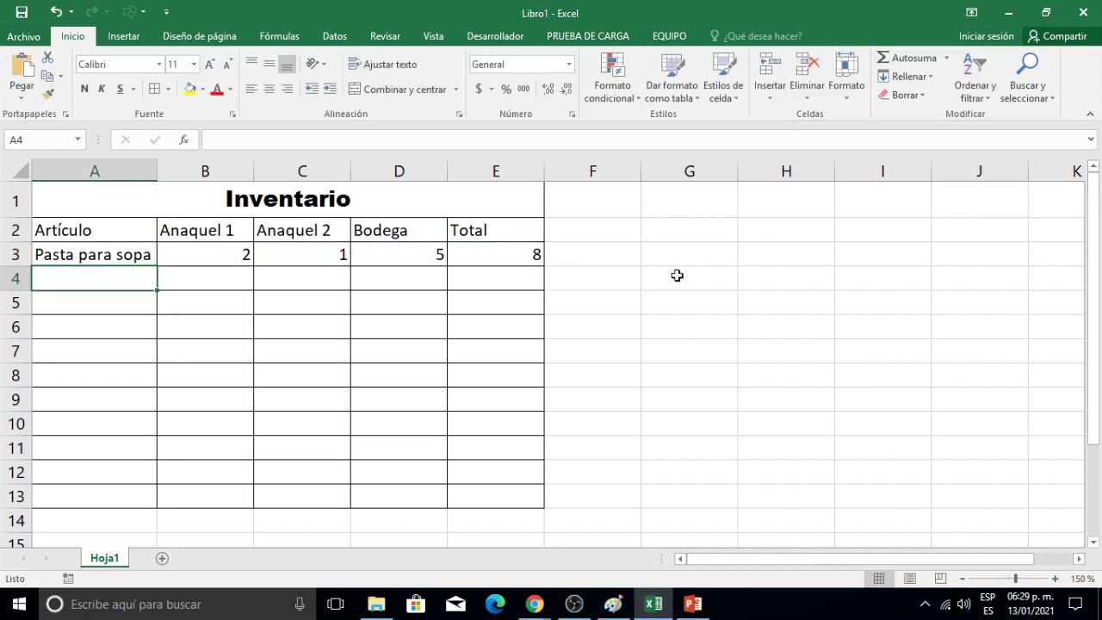
{"action": "left_click", "coordinate": [484, 258]}
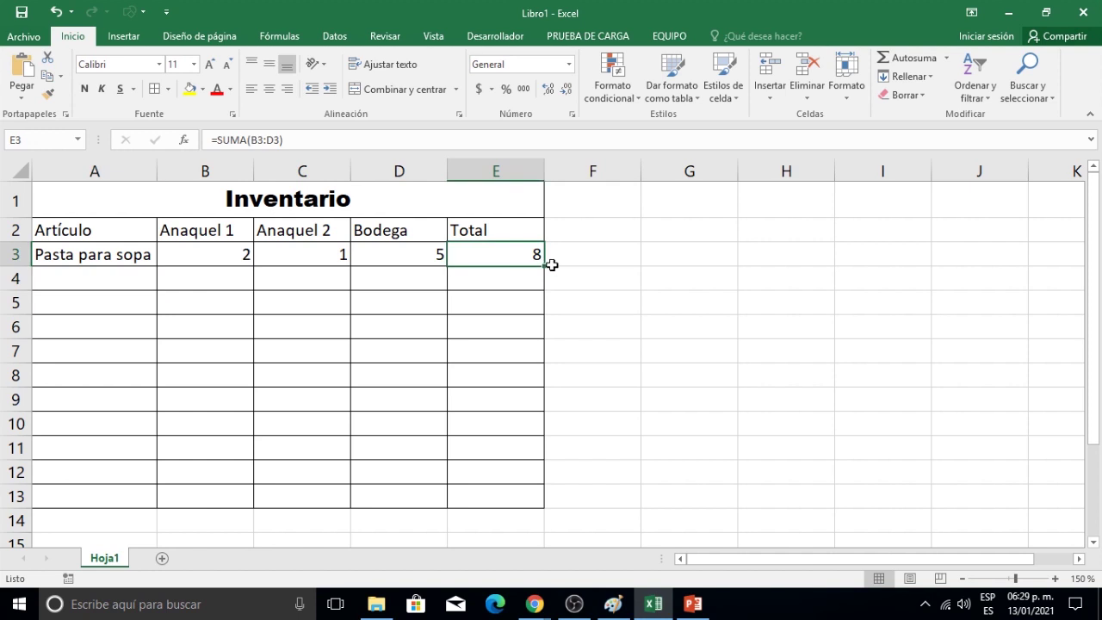
{"action": "left_click_drag", "start_coordinate": [545, 268], "coordinate": [543, 504]}
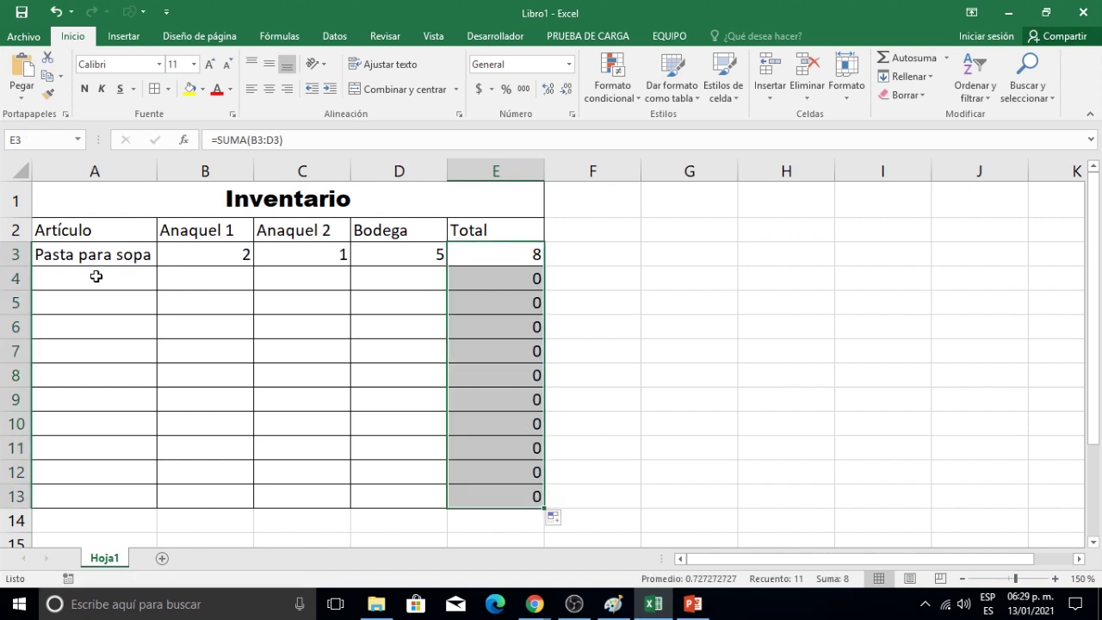
{"action": "left_click", "coordinate": [94, 277]}
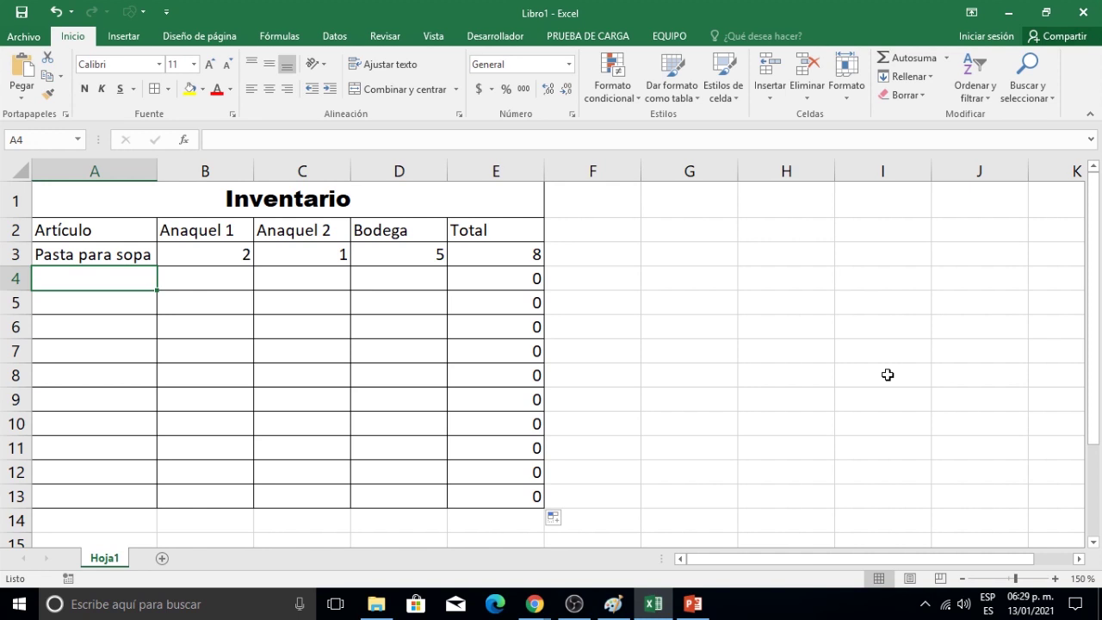
Enter Gaseosas with quantities 5, 3 and 10 in row 4.
{"action": "type", "text": "Gaseosas"}
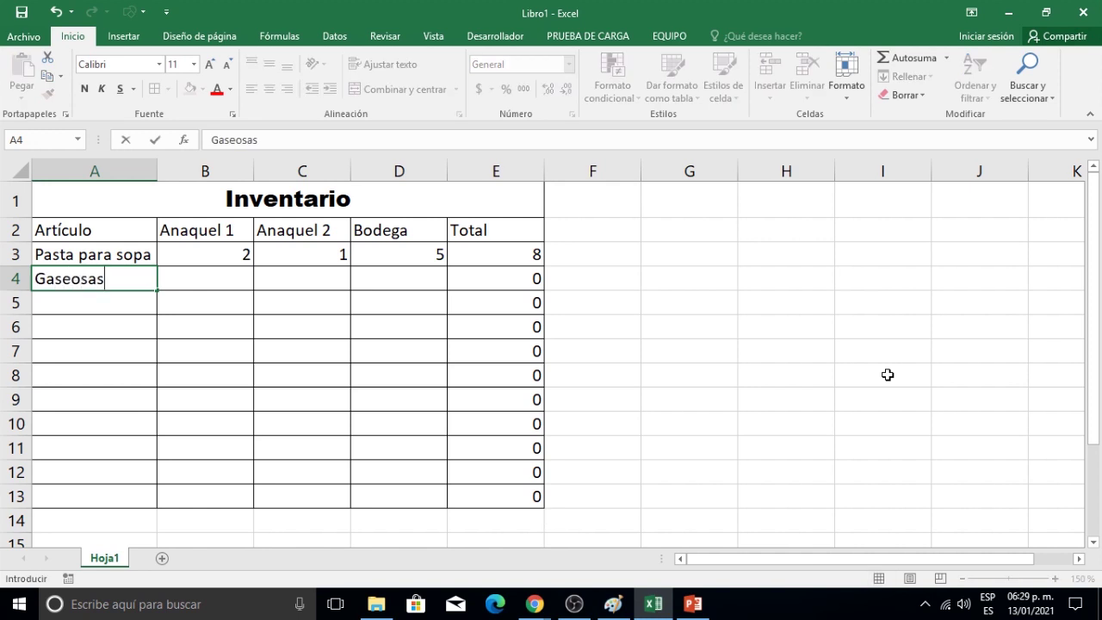
{"action": "key", "text": "Tab"}
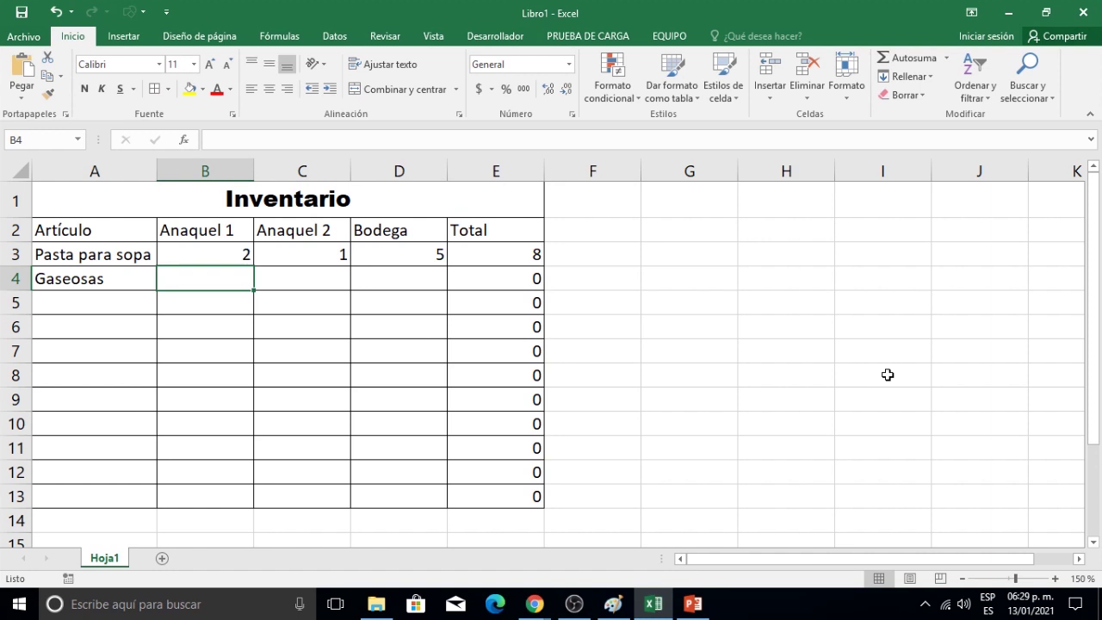
{"action": "type", "text": "5"}
{"action": "key", "text": "Tab"}
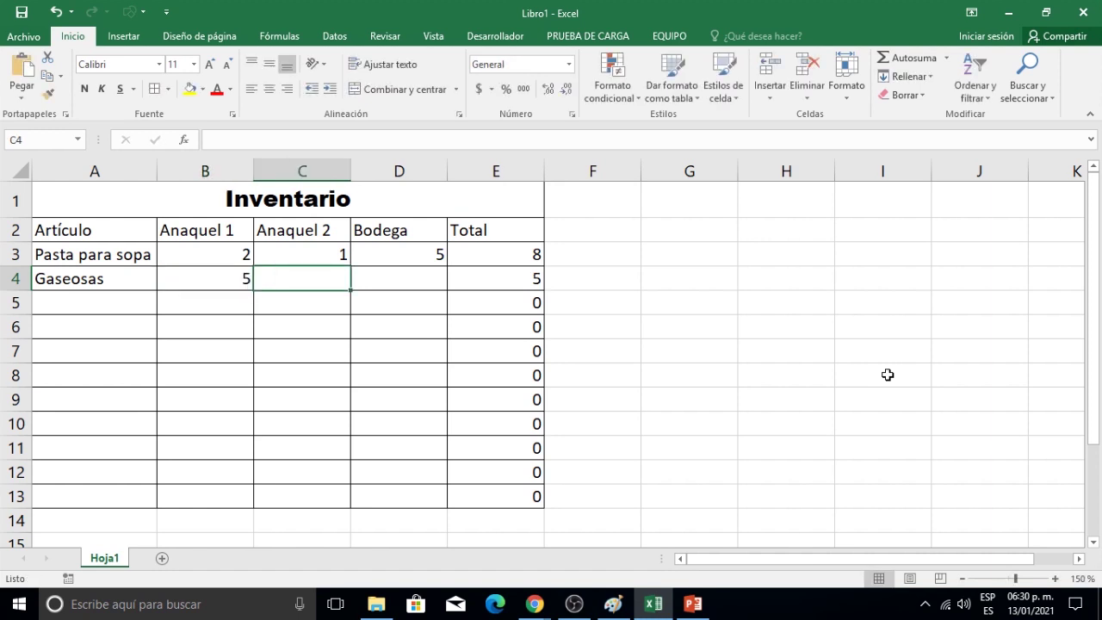
{"action": "type", "text": "3"}
{"action": "key", "text": "Tab"}
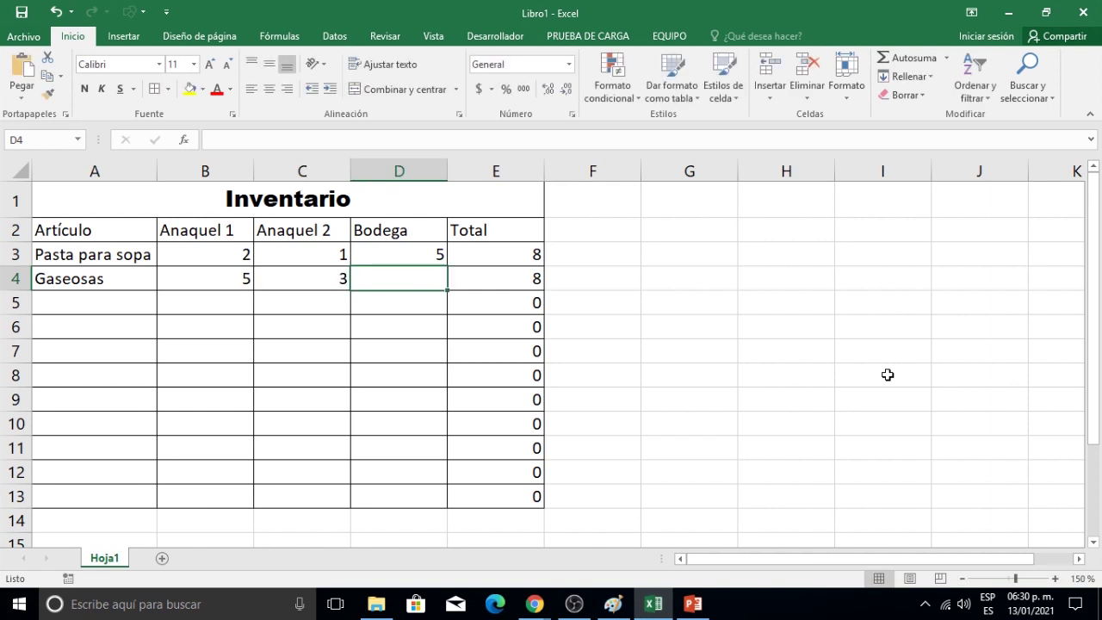
{"action": "type", "text": "10"}
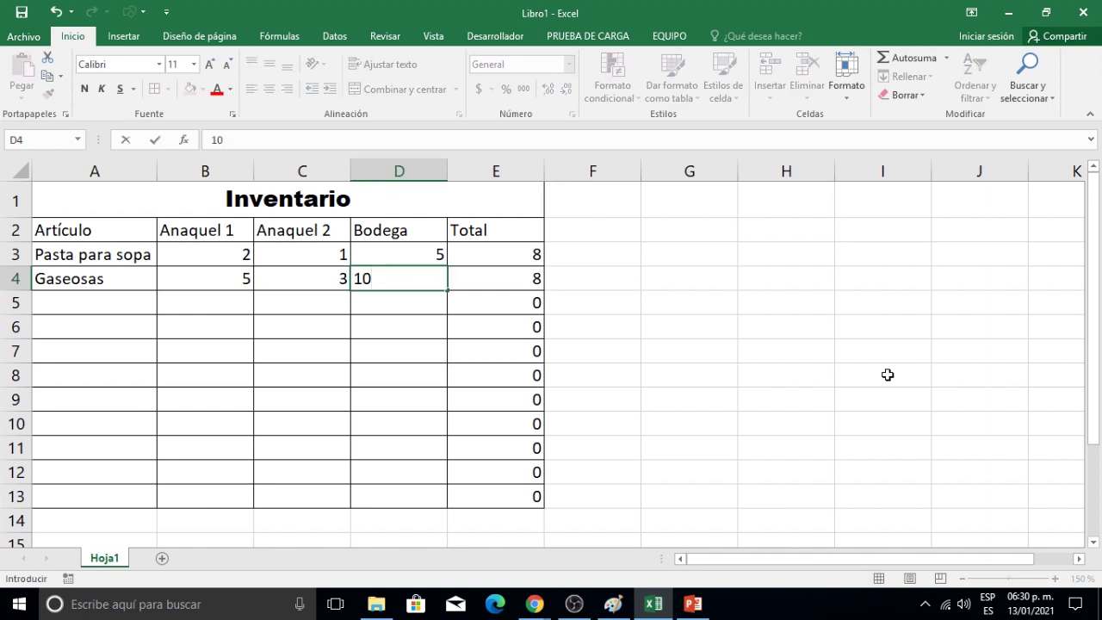
{"action": "key", "text": "Return"}
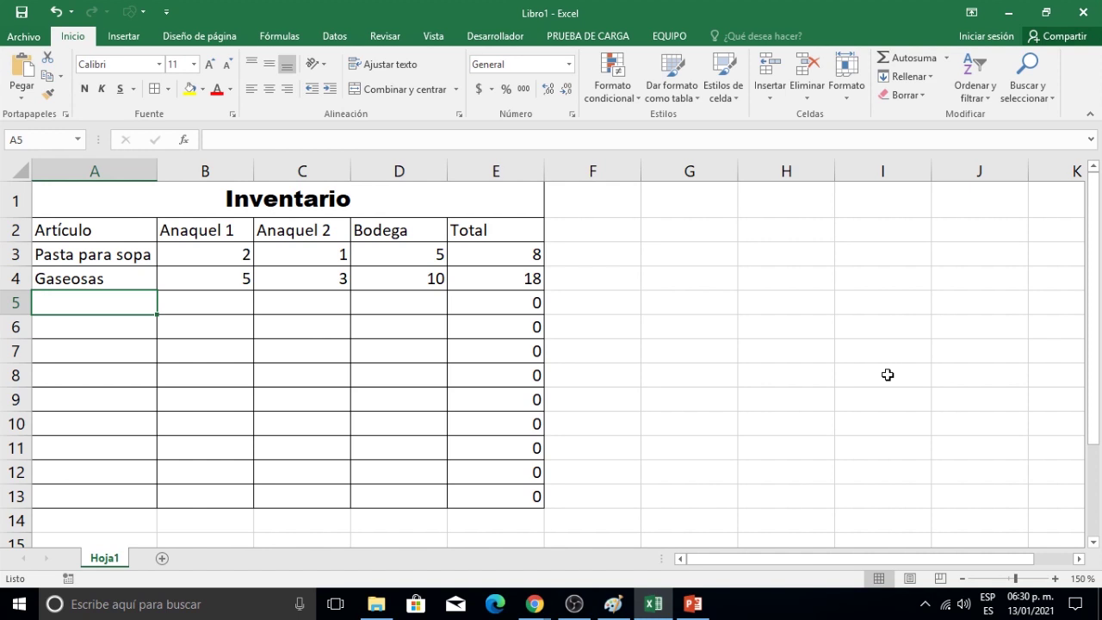
Enter Puere de tomate with quantities 3, 5 and 10 in row 5.
{"action": "type", "text": "Puere"}
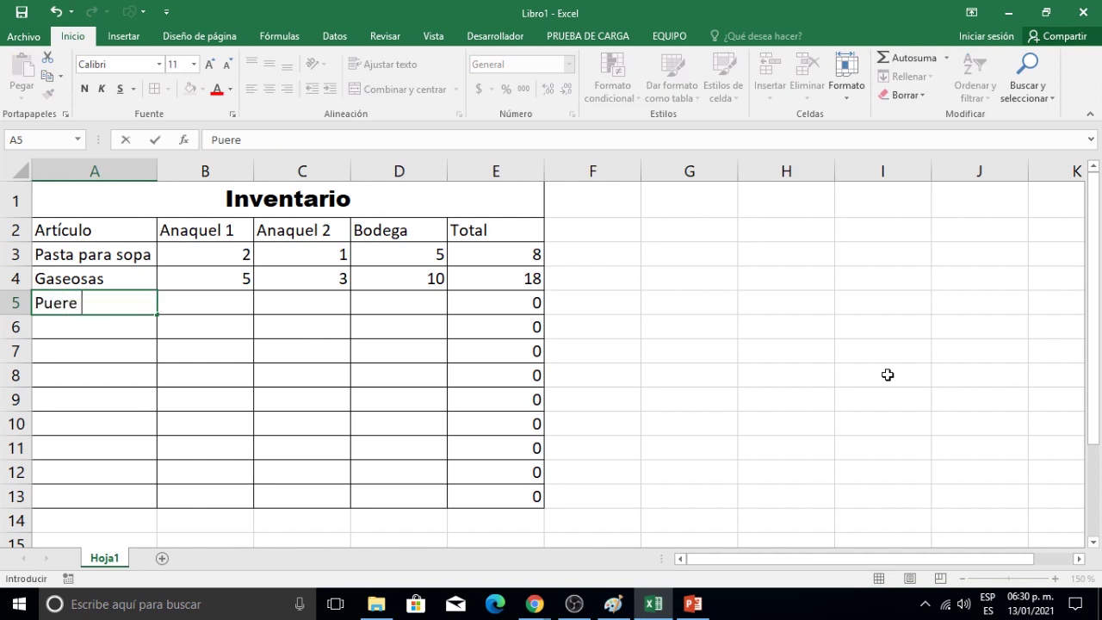
{"action": "type", "text": " de tomate"}
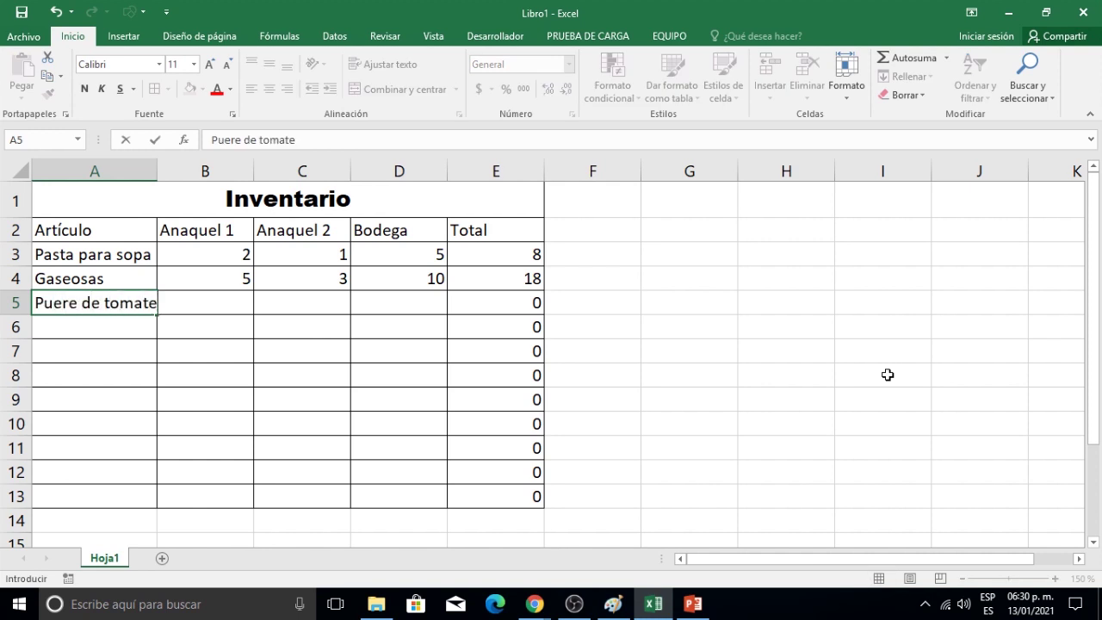
{"action": "key", "text": "Tab"}
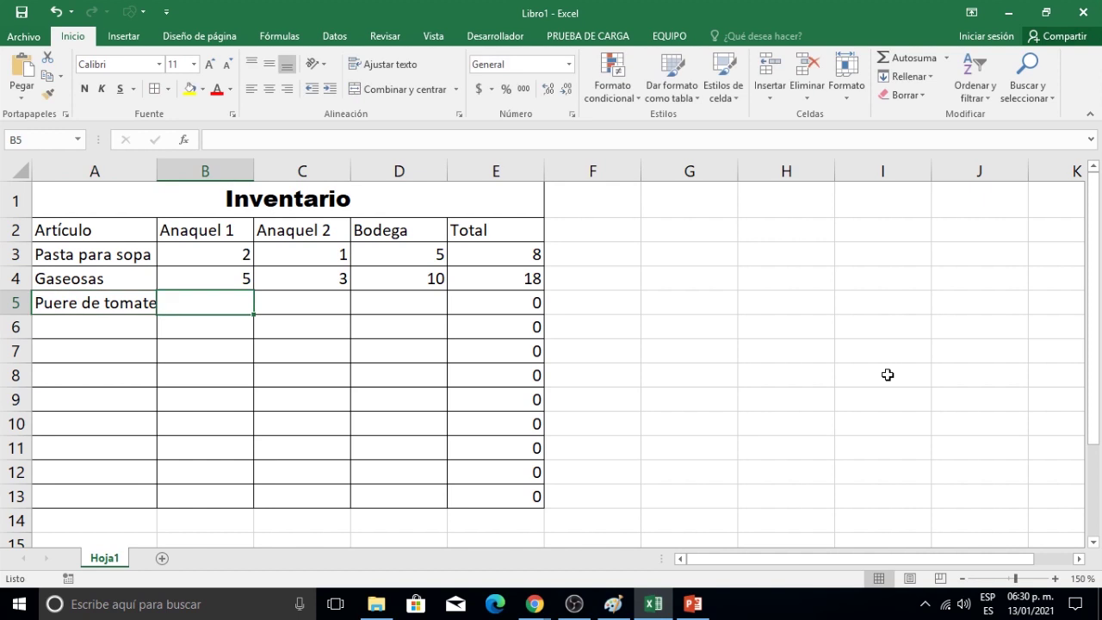
{"action": "type", "text": "3"}
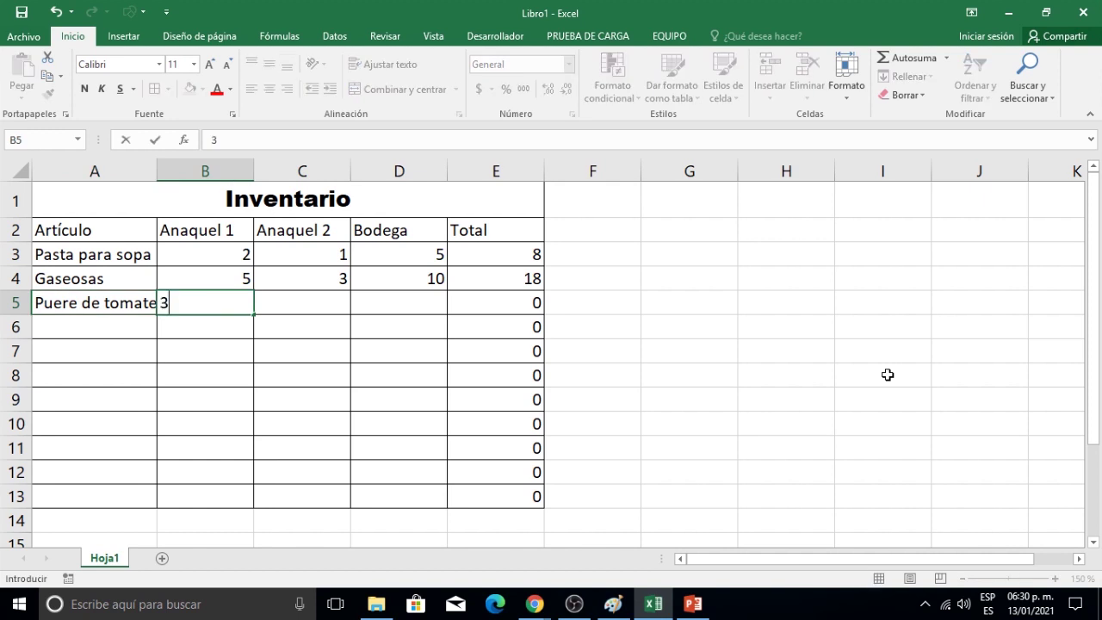
{"action": "key", "text": "Tab"}
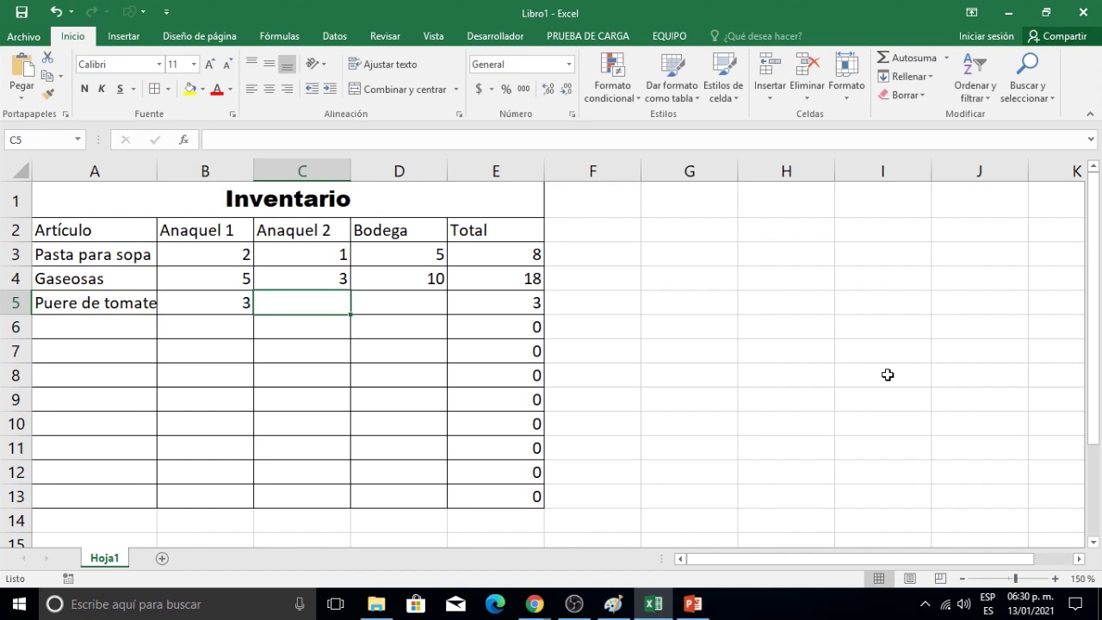
{"action": "type", "text": "5"}
{"action": "key", "text": "Tab"}
{"action": "type", "text": "10"}
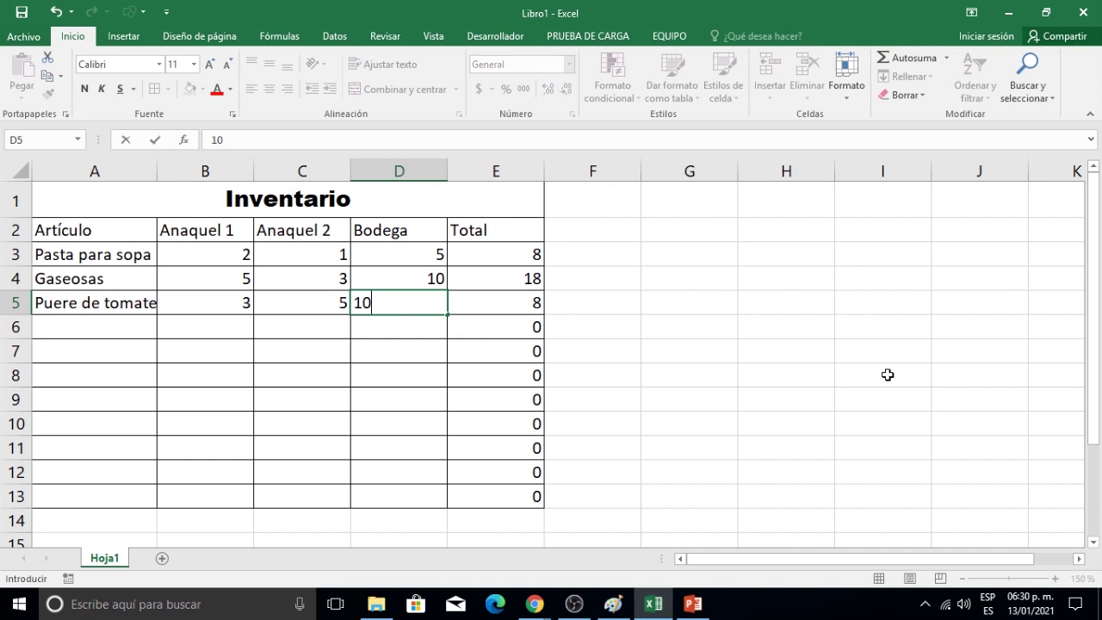
{"action": "key", "text": "Return"}
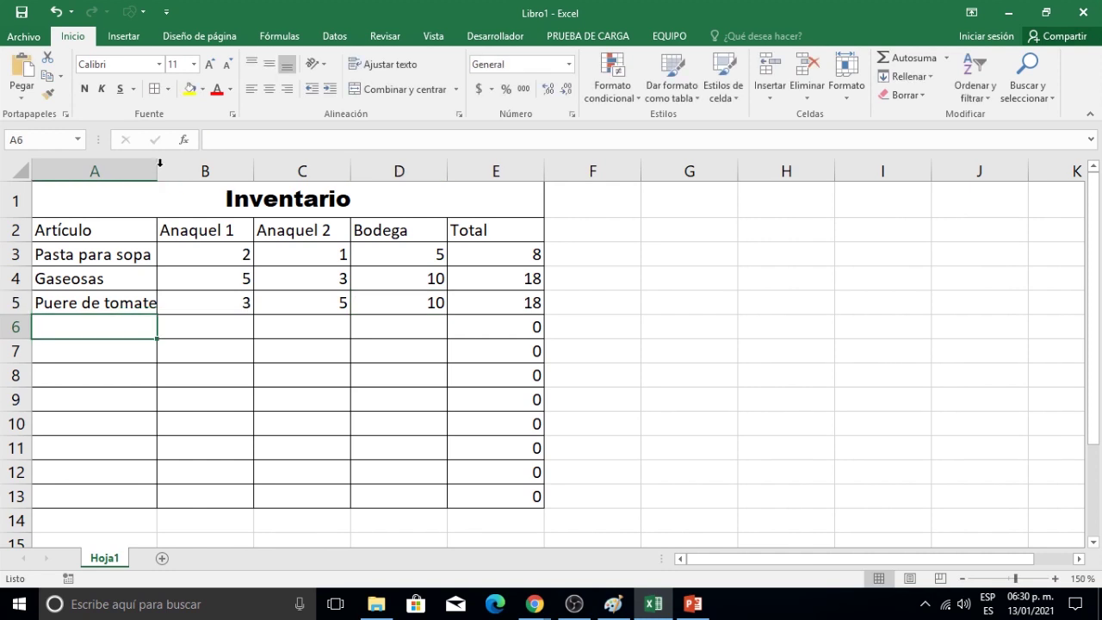
Autofit column A and enter Galletas de soda with quantities 1, 3, 5 in row 6.
{"action": "double_click", "coordinate": [157, 164]}
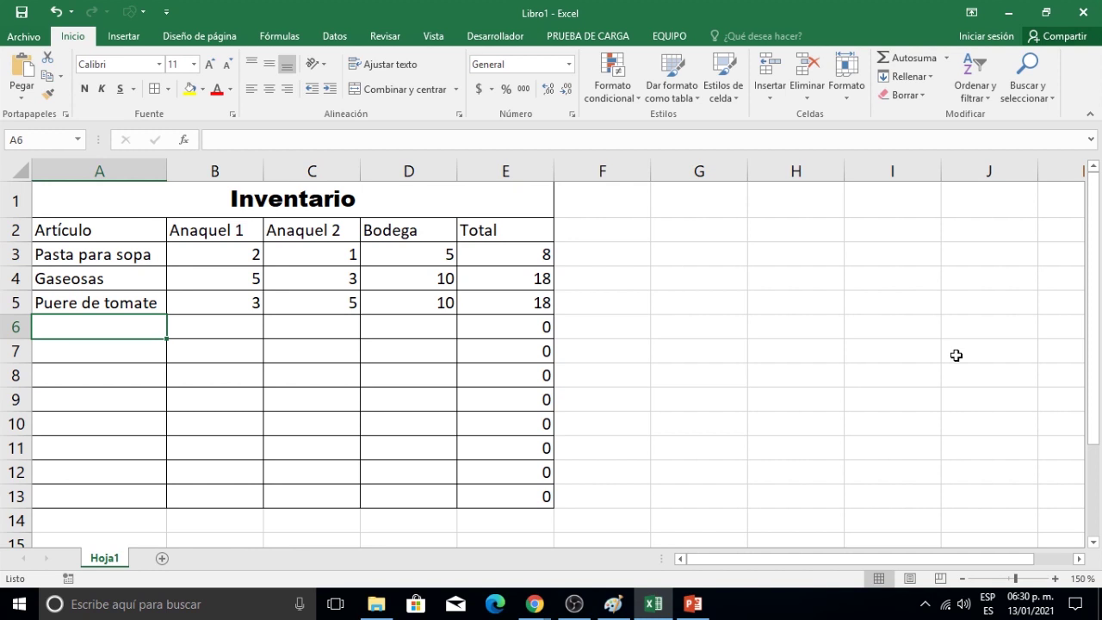
{"action": "type", "text": "Galles"}
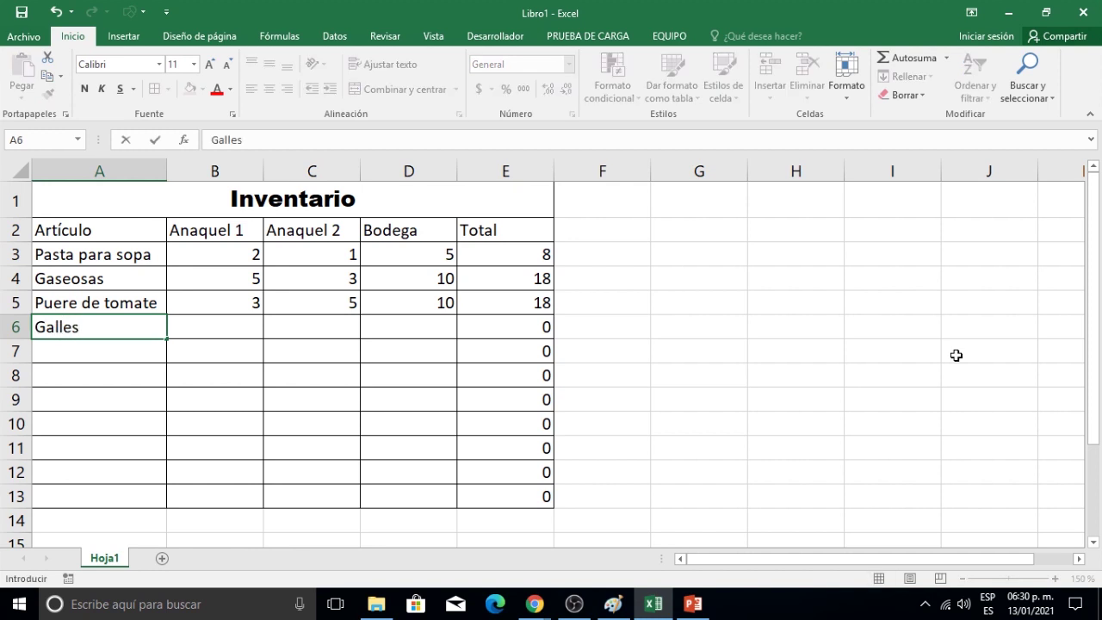
{"action": "key", "text": "BackSpace"}
{"action": "type", "text": "tas de soda"}
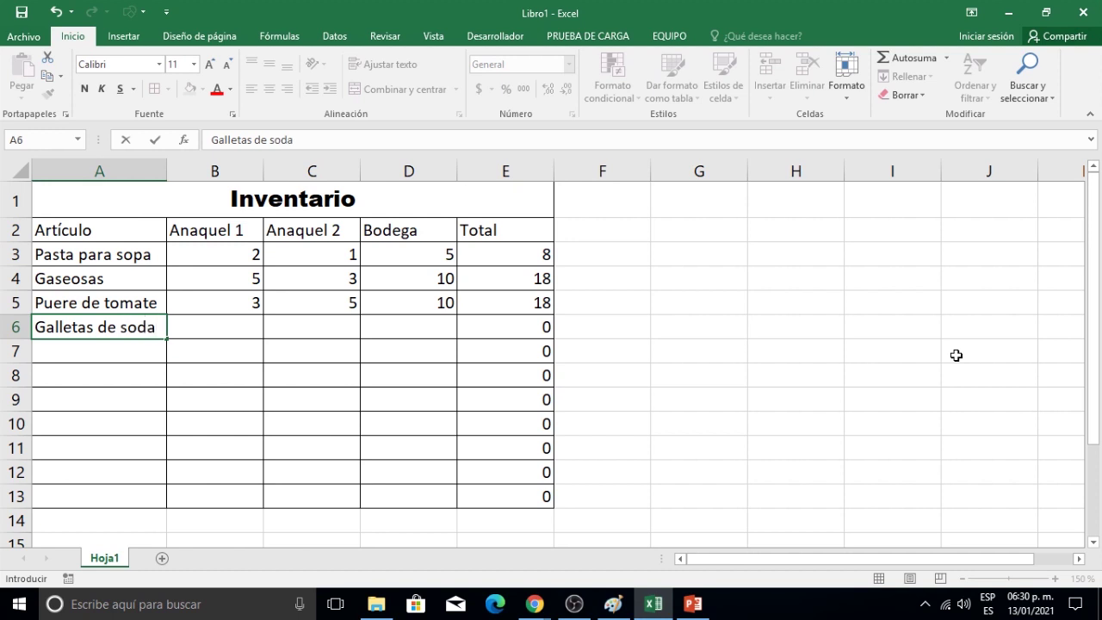
{"action": "key", "text": "Tab"}
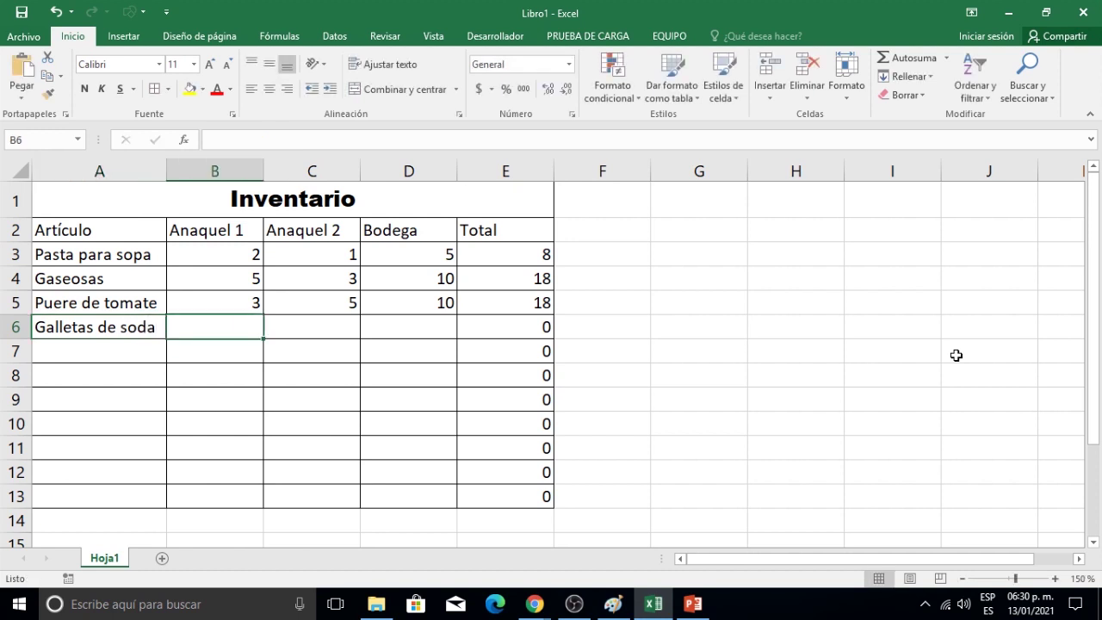
{"action": "type", "text": "1"}
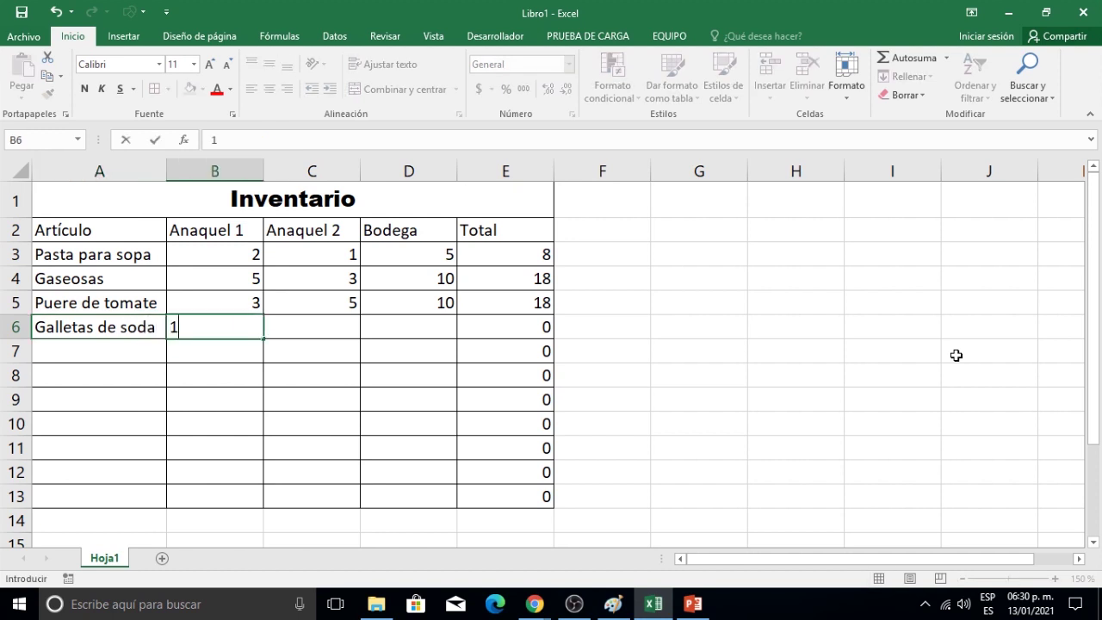
{"action": "key", "text": "Tab"}
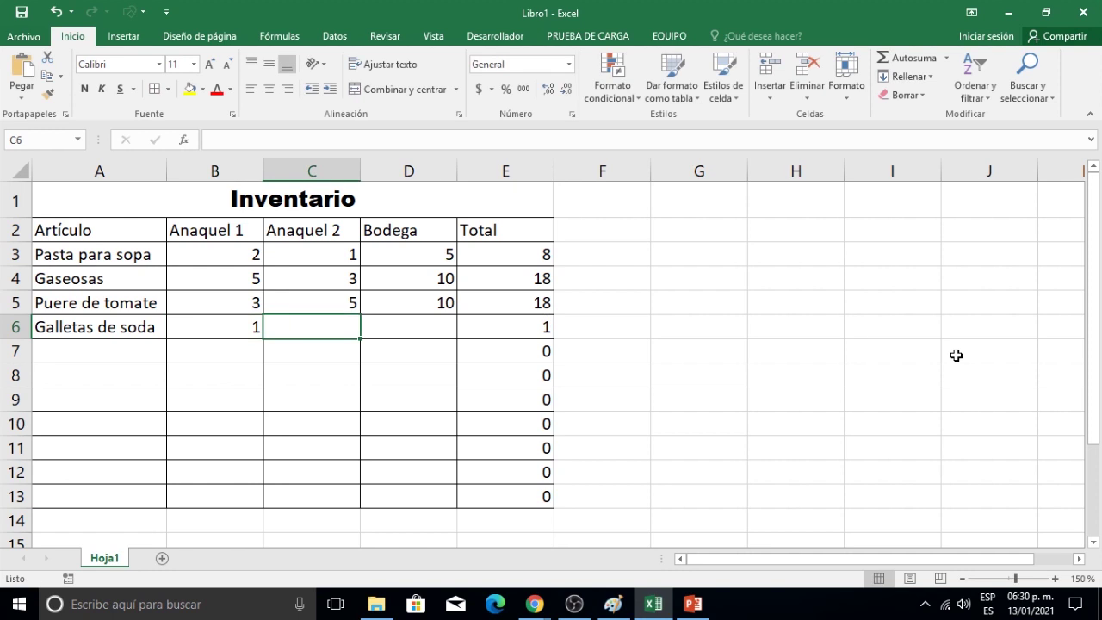
{"action": "type", "text": "3"}
{"action": "key", "text": "Tab"}
{"action": "type", "text": "5"}
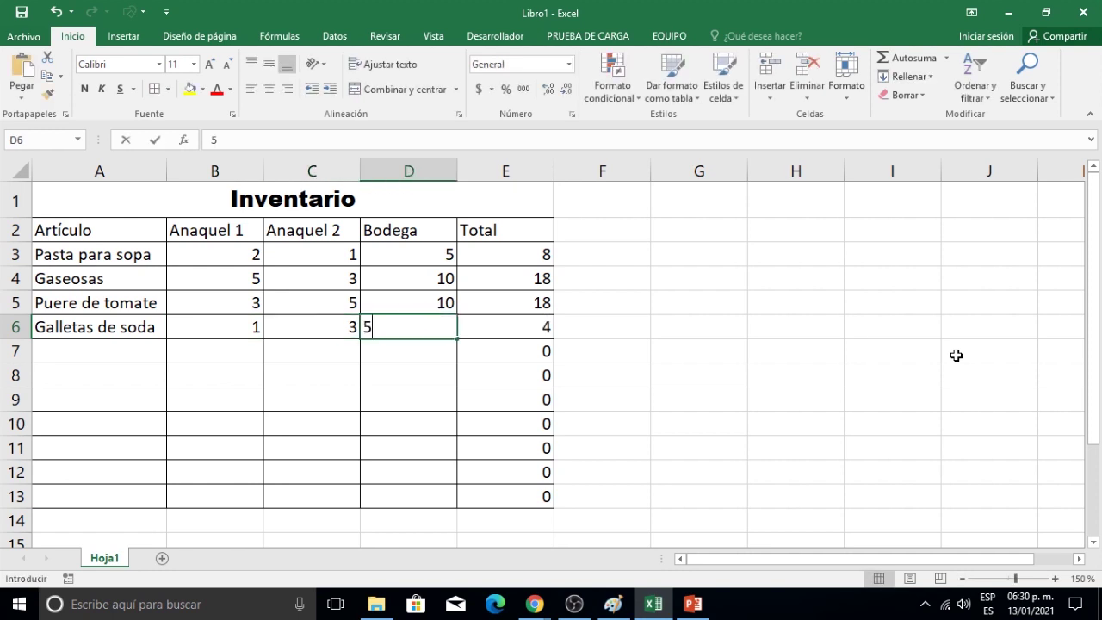
{"action": "key", "text": "Return"}
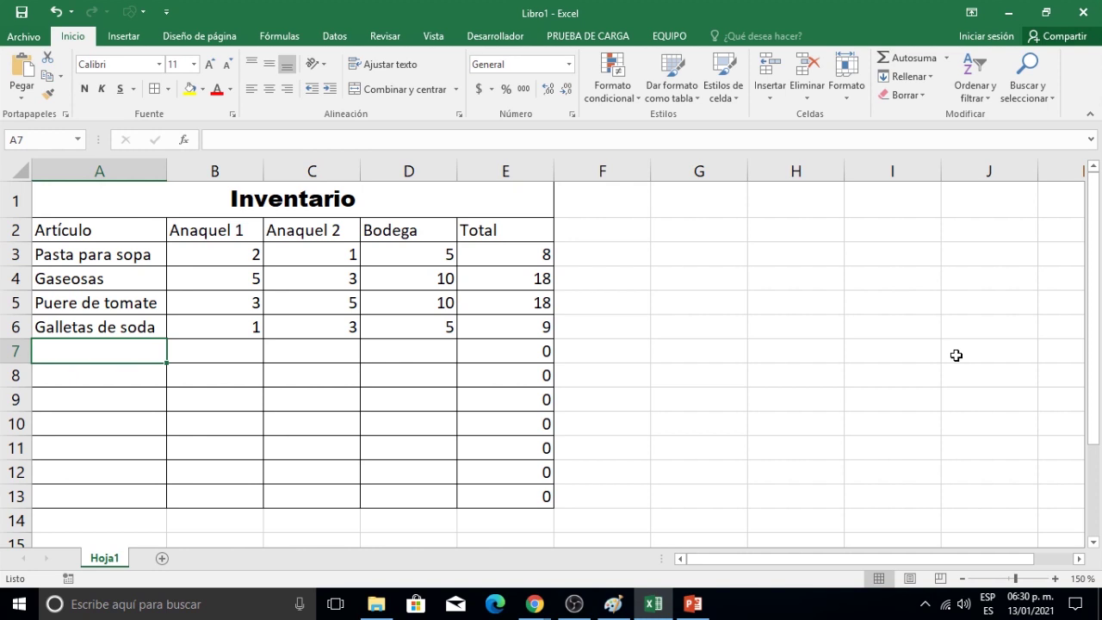
Enter Arina de trigo with quantities 2, 2 and 3 in row 7.
{"action": "type", "text": "Arina de trigo"}
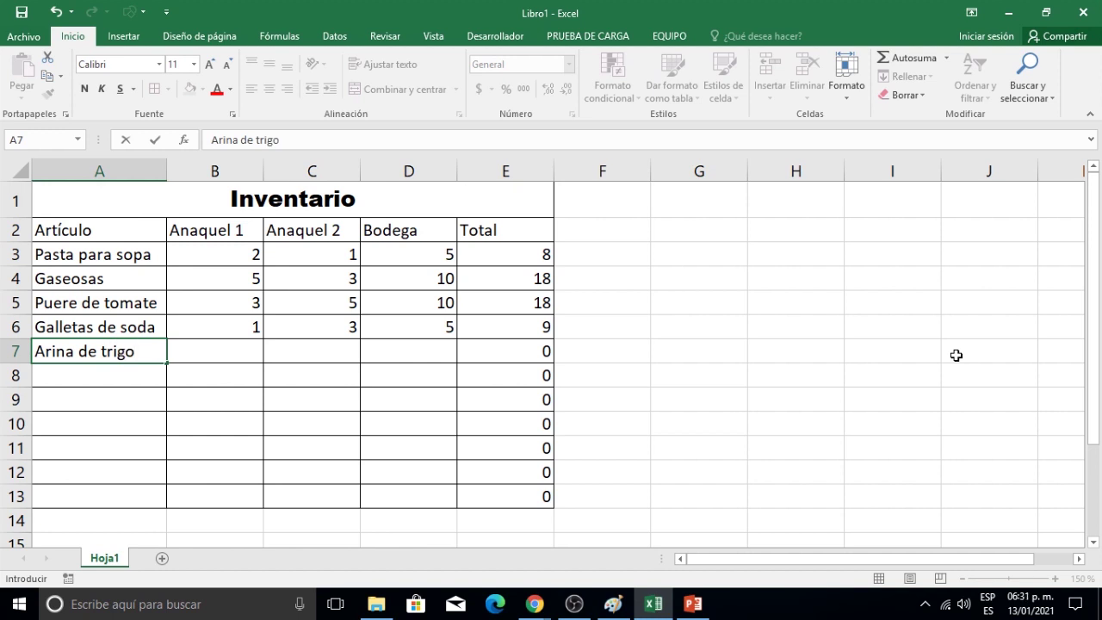
{"action": "key", "text": "Tab"}
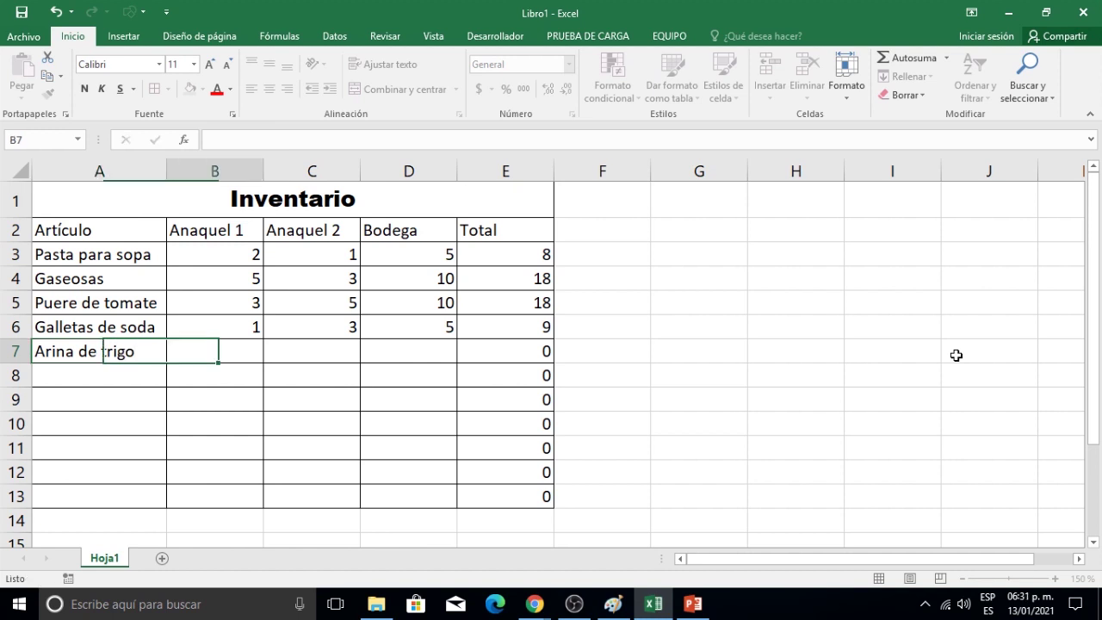
{"action": "type", "text": "2"}
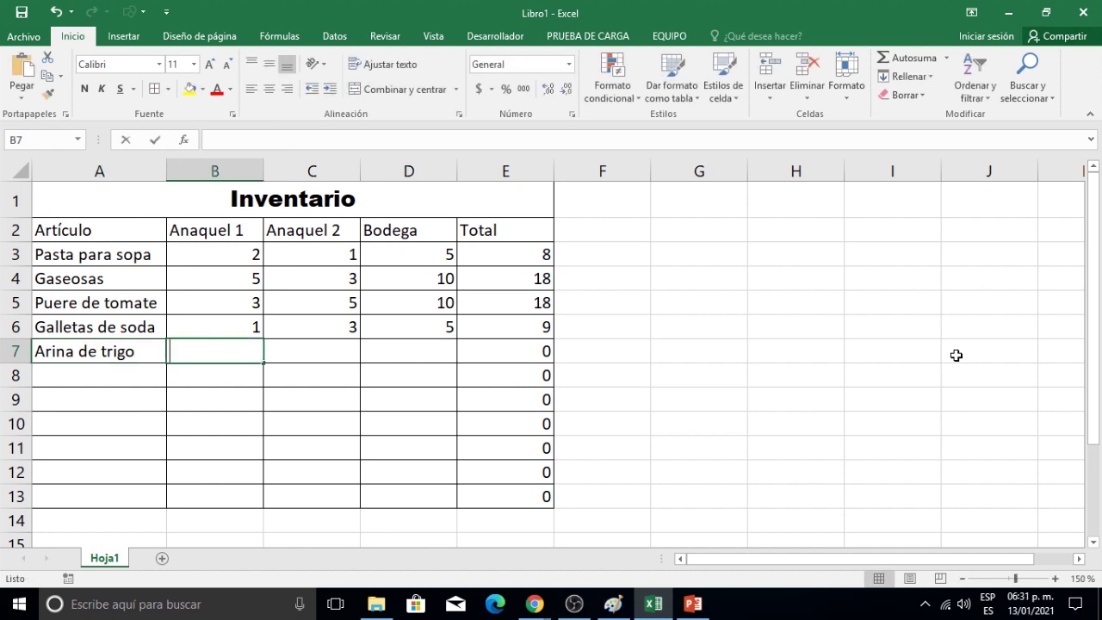
{"action": "key", "text": "Tab"}
{"action": "type", "text": "2"}
{"action": "key", "text": "Tab"}
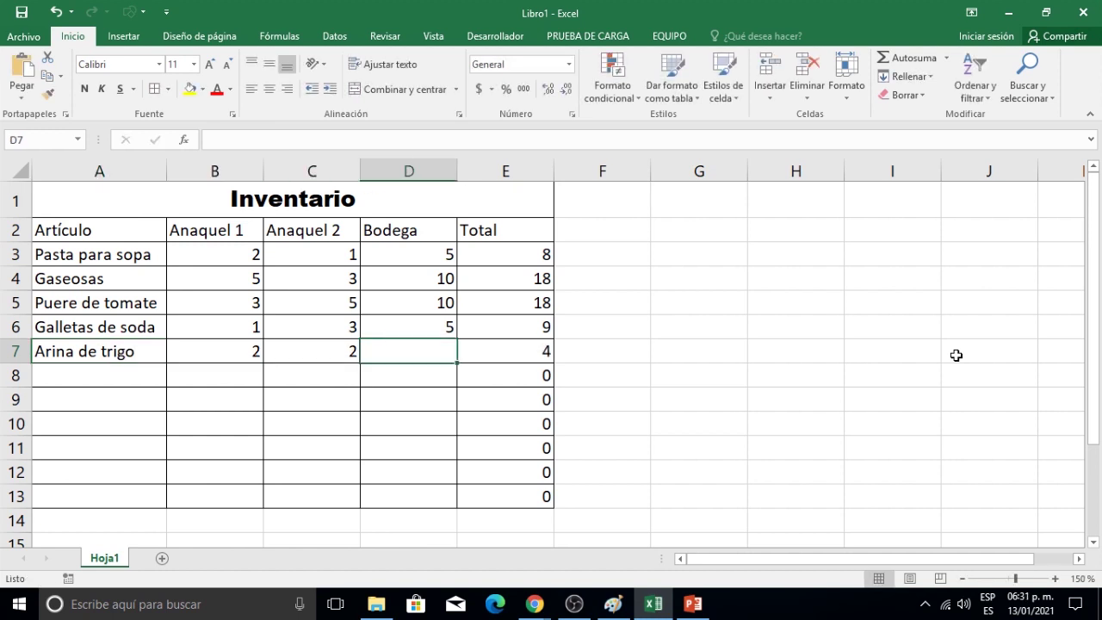
{"action": "type", "text": "3"}
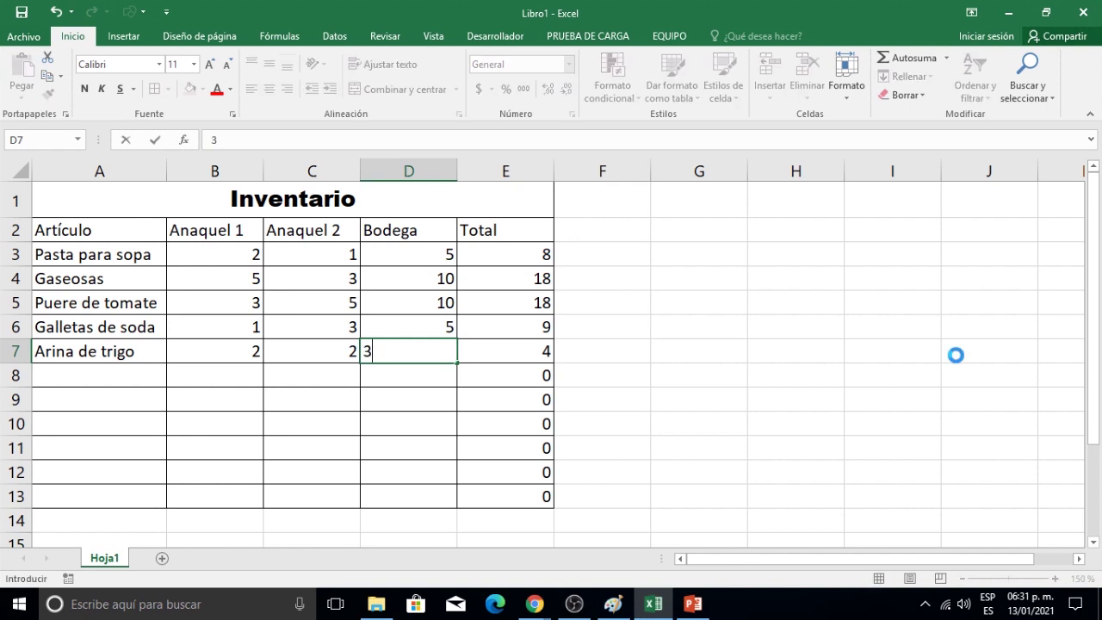
{"action": "key", "text": "Return"}
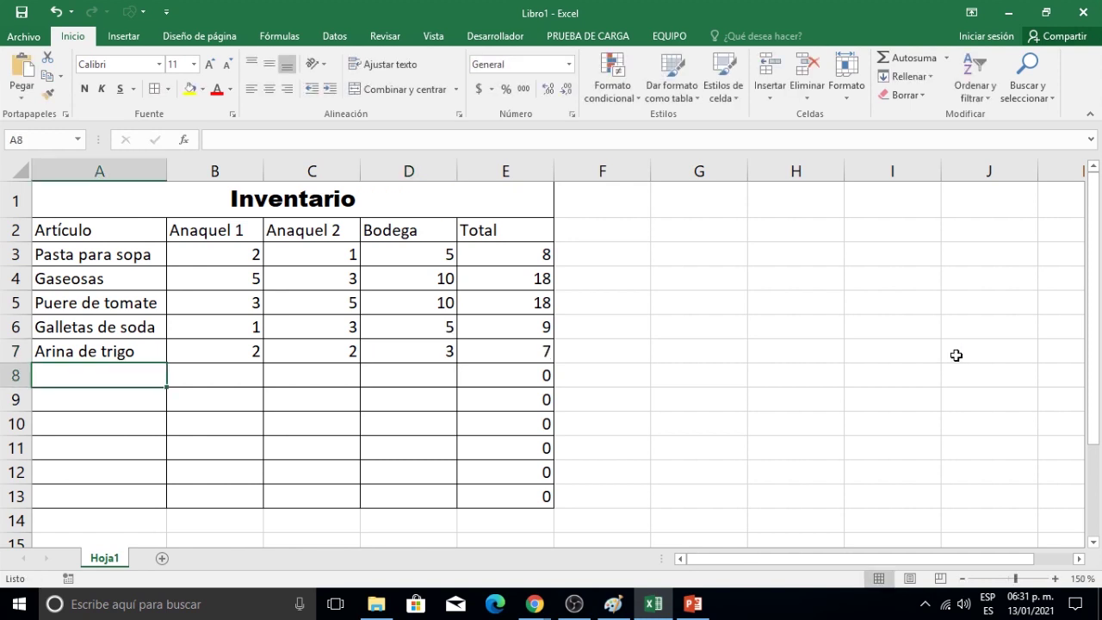
Enter Jabón de Baño (1, 1, 5) in row 8 and Pasta para dientes in A9.
{"action": "type", "text": "Jab"}
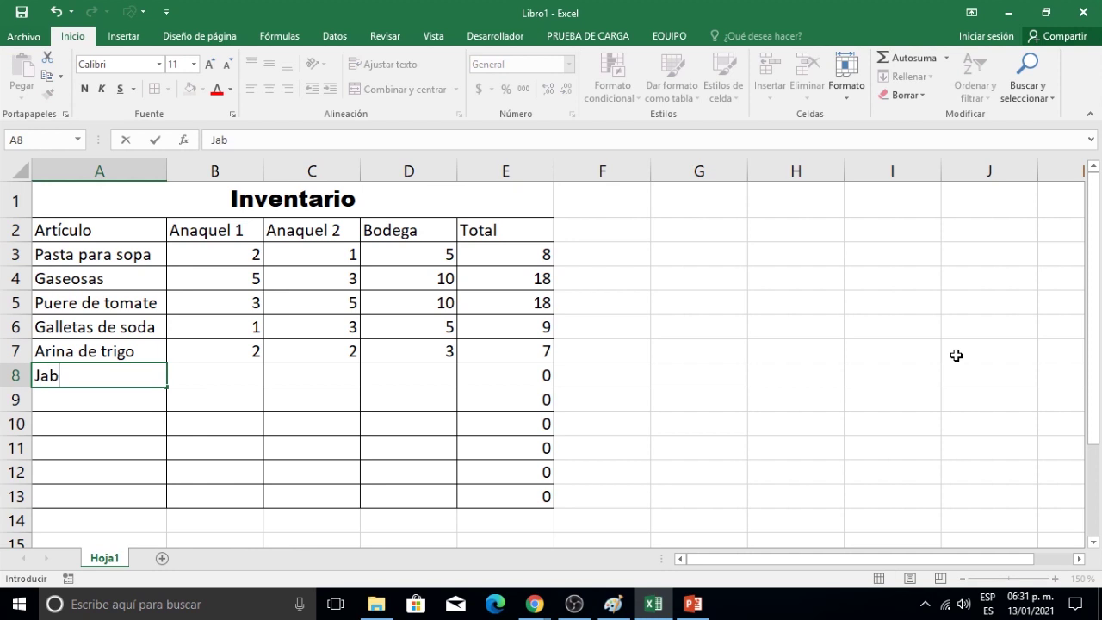
{"action": "type", "text": "ón de Baño"}
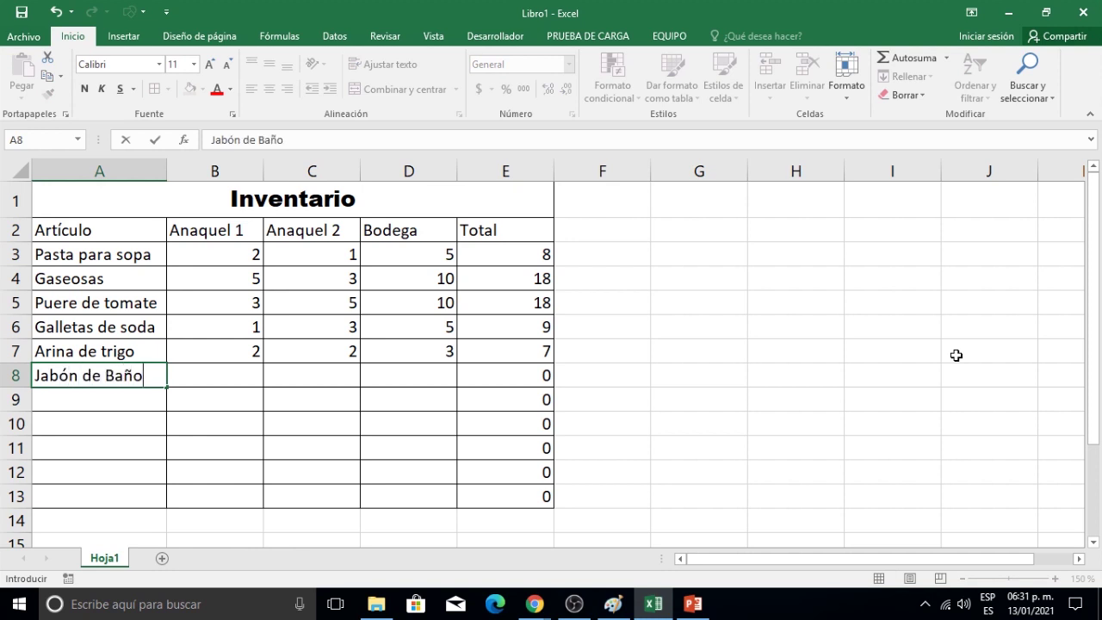
{"action": "key", "text": "Tab"}
{"action": "type", "text": "1"}
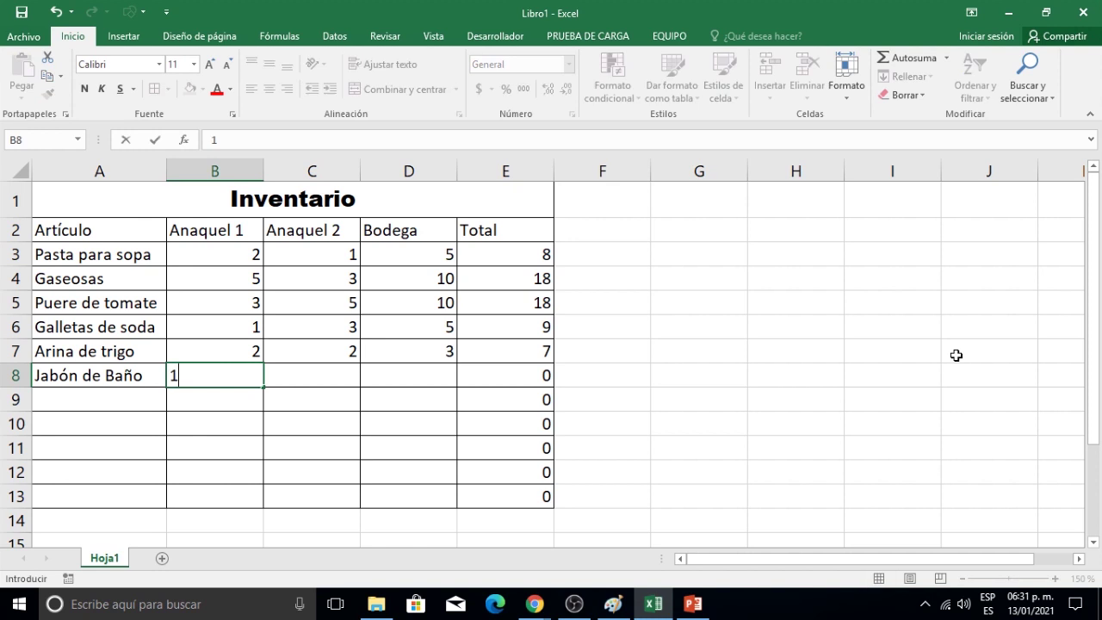
{"action": "key", "text": "Tab"}
{"action": "type", "text": "1"}
{"action": "key", "text": "Tab"}
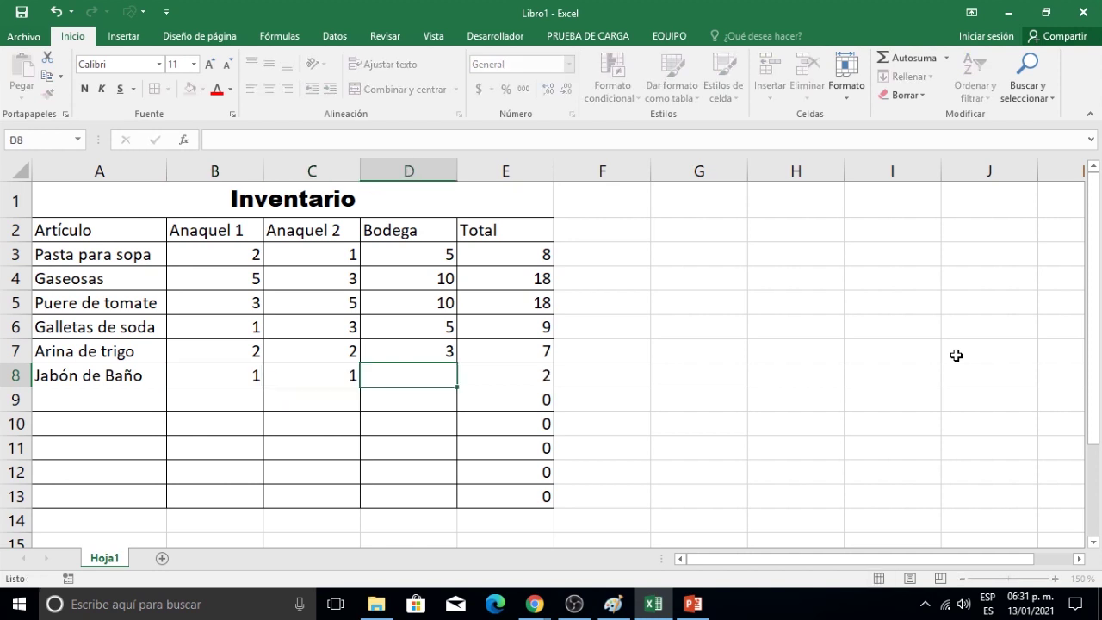
{"action": "type", "text": "5"}
{"action": "key", "text": "Return"}
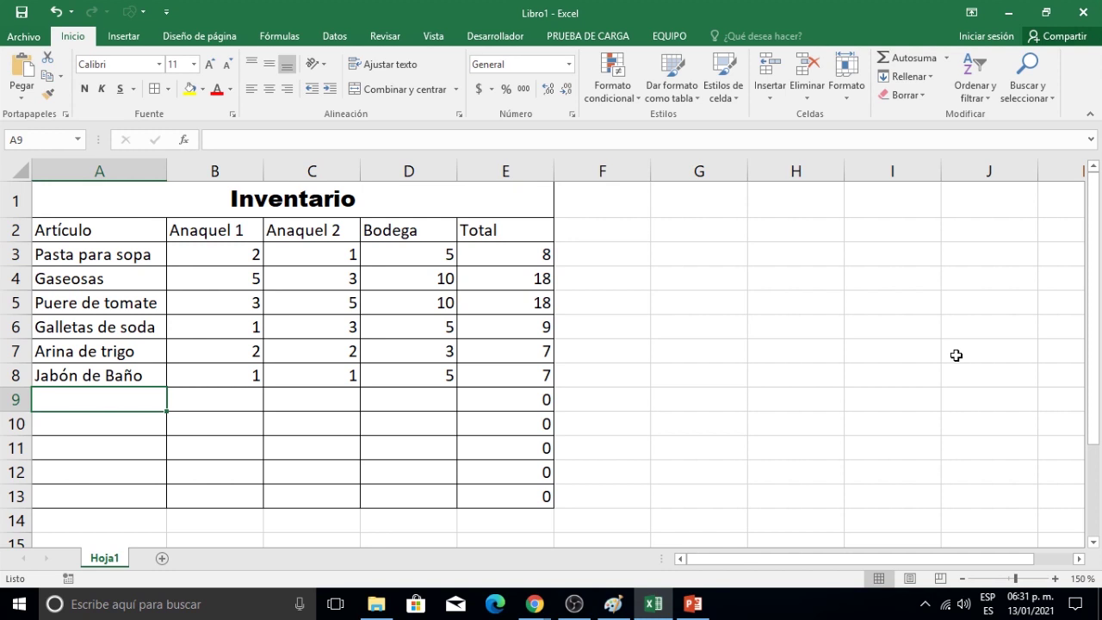
{"action": "type", "text": "Pasta "}
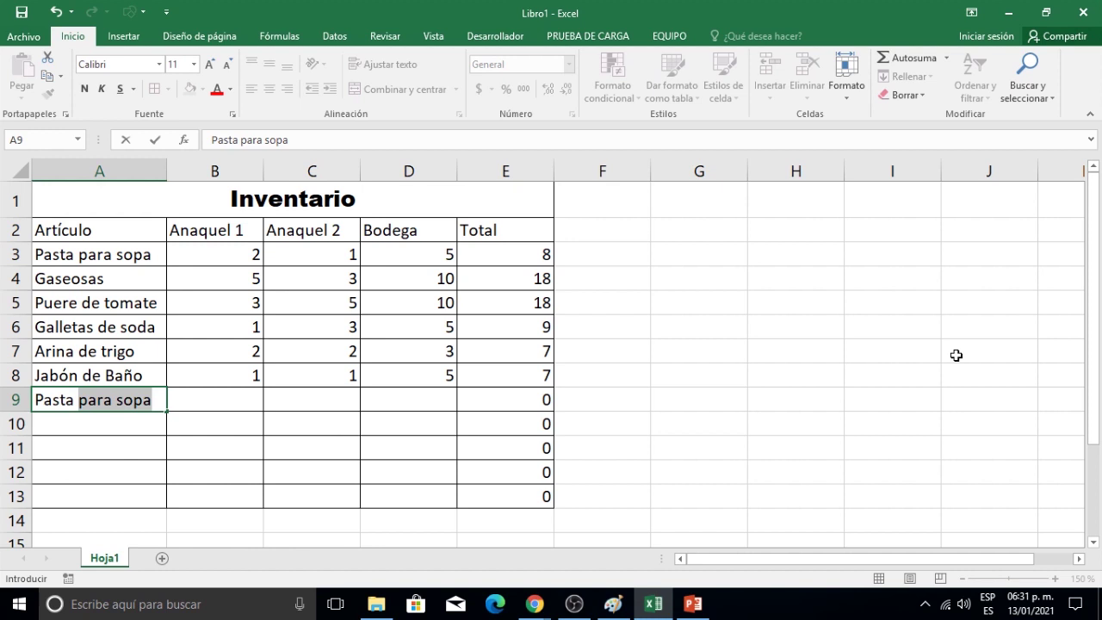
{"action": "type", "text": "para "}
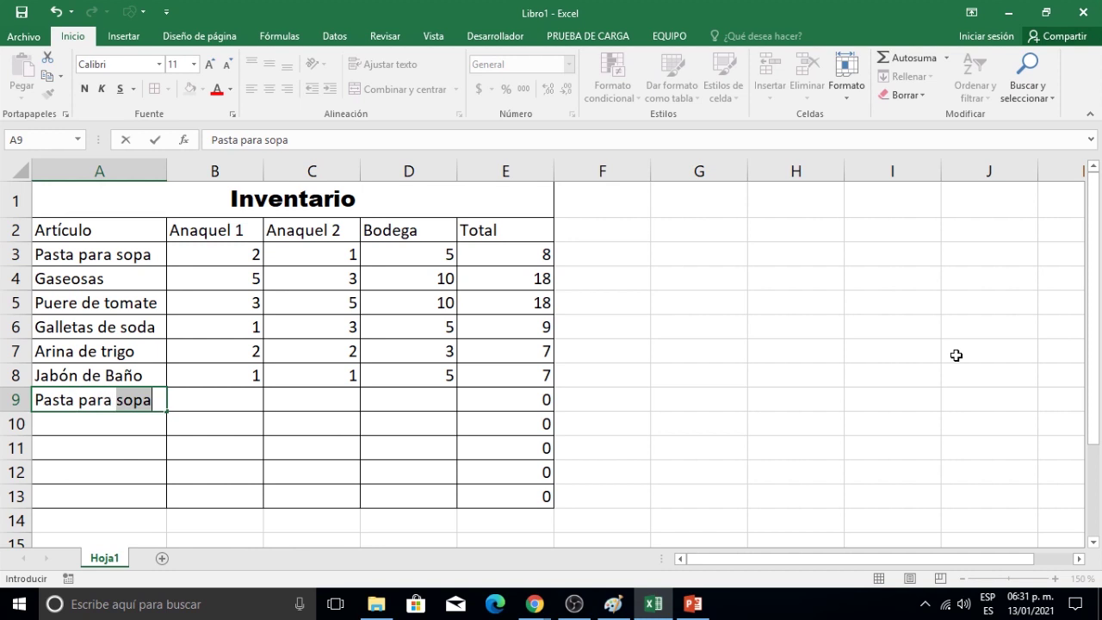
{"action": "type", "text": "diente"}
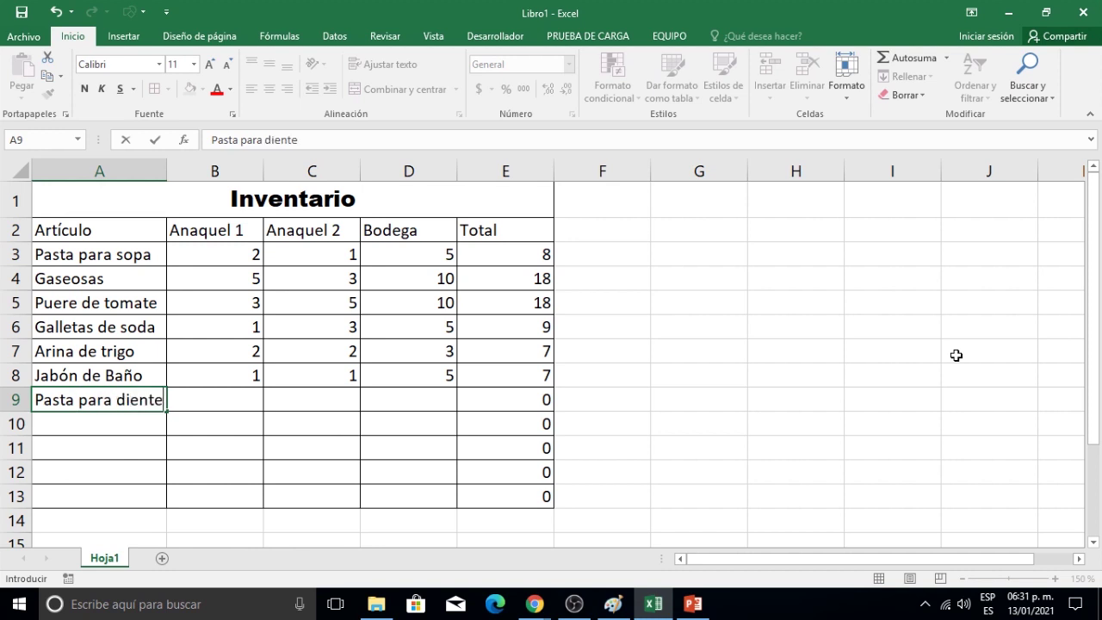
{"action": "type", "text": "s"}
{"action": "left_click", "coordinate": [155, 144]}
Widen column A and give Pasta para dientes quantities 1, 2 and 5.
{"action": "left_click_drag", "start_coordinate": [168, 177], "coordinate": [179, 177]}
{"action": "left_click", "coordinate": [229, 394]}
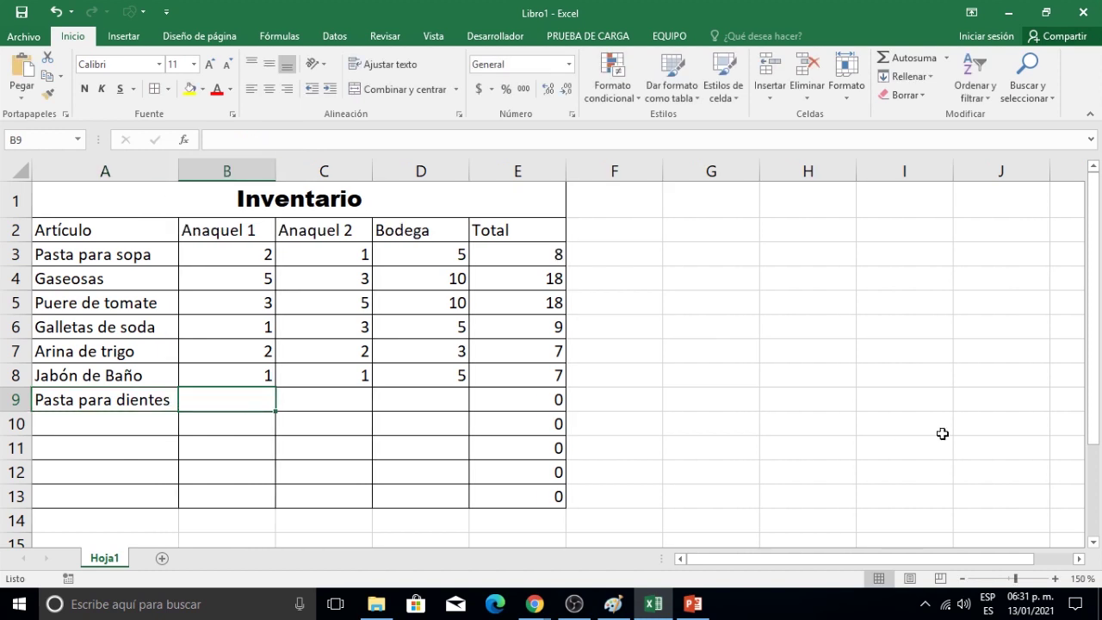
{"action": "type", "text": "1"}
{"action": "key", "text": "Tab"}
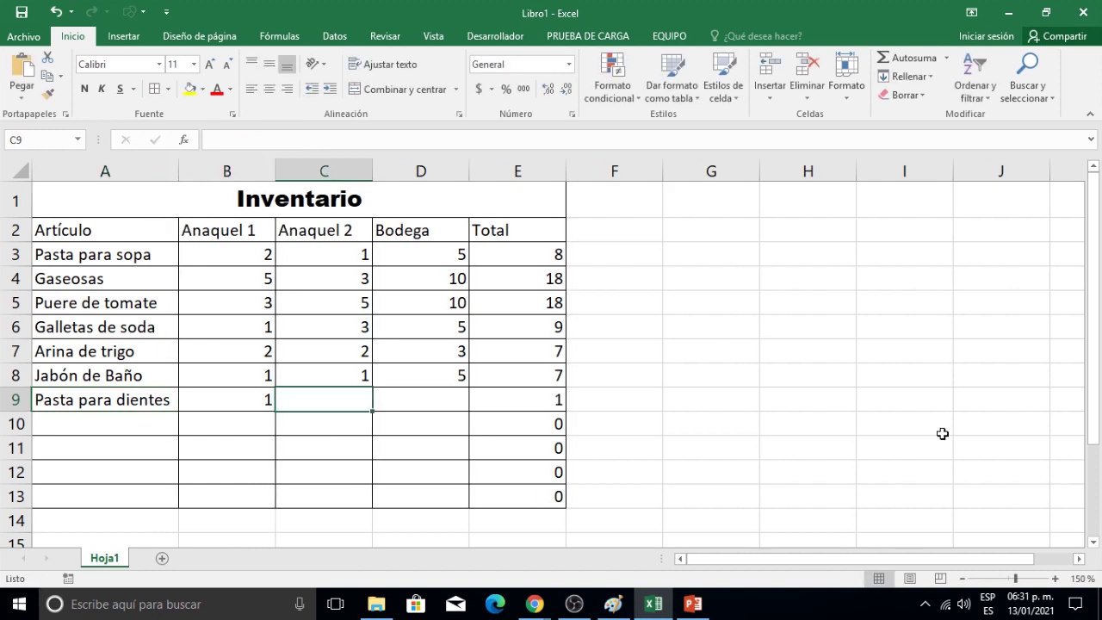
{"action": "type", "text": "2"}
{"action": "key", "text": "Tab"}
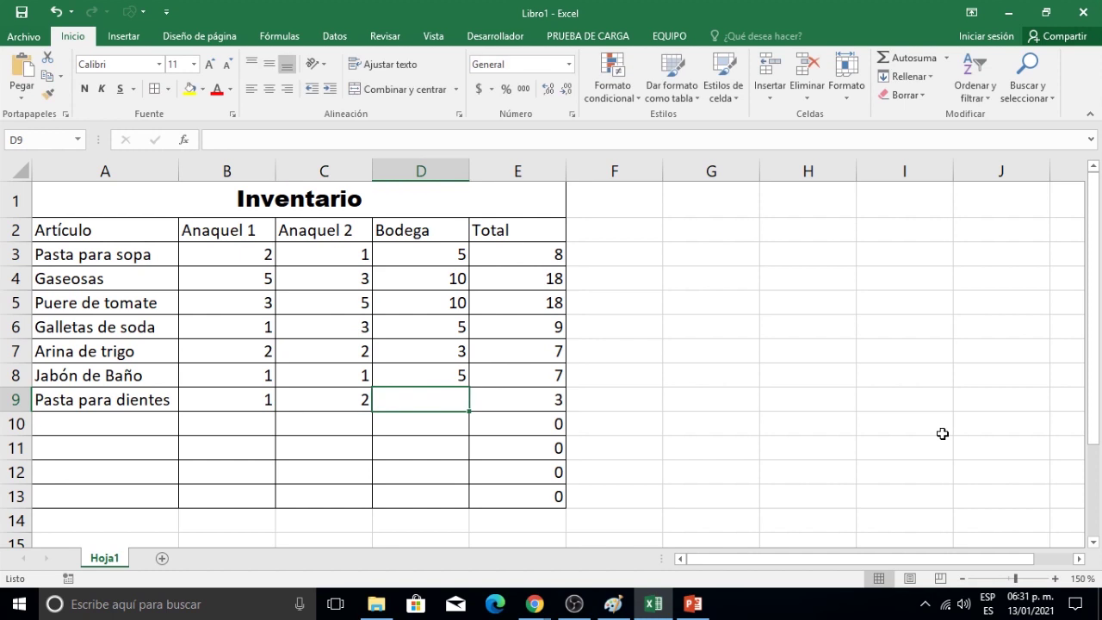
{"action": "type", "text": "5"}
{"action": "key", "text": "Return"}
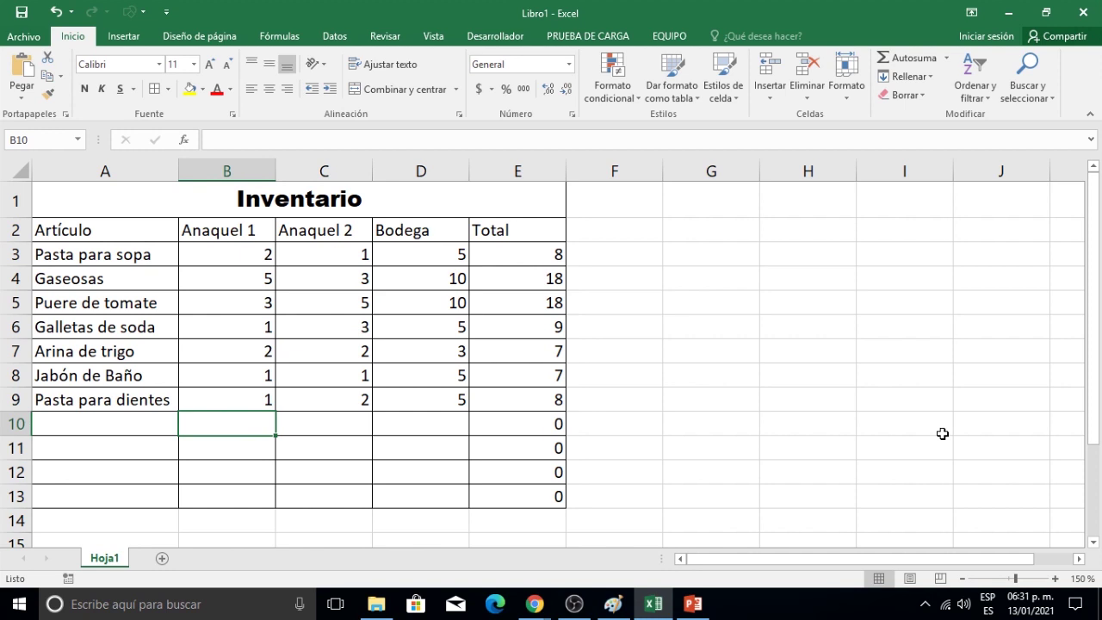
Enter Maseca with quantities 3, 3 and 15 in row 10.
{"action": "type", "text": "Maseca"}
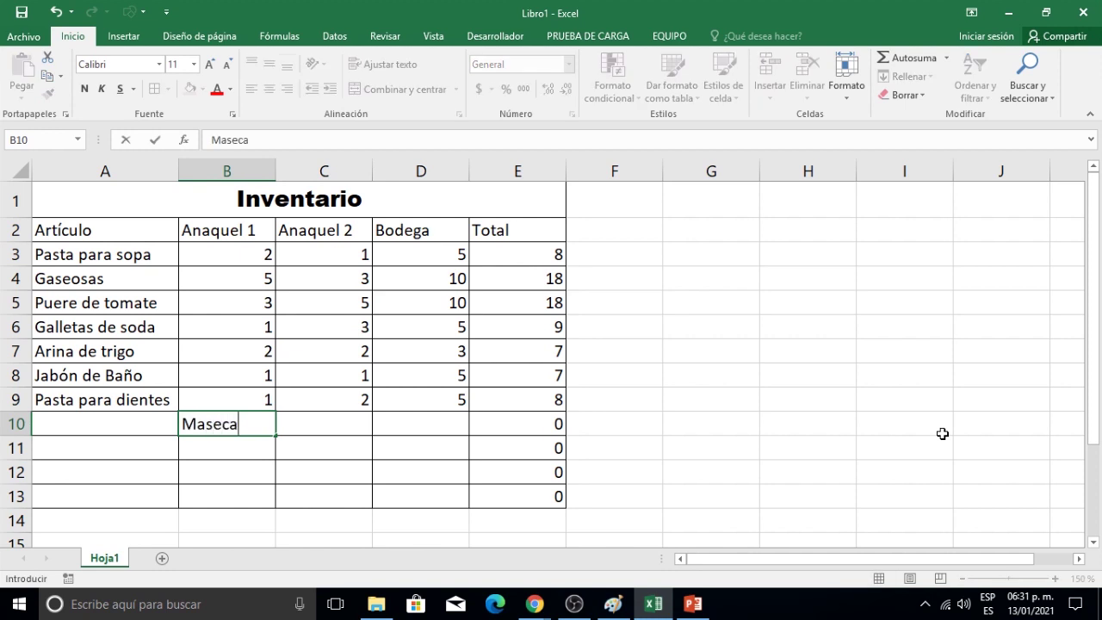
{"action": "key", "text": "Escape"}
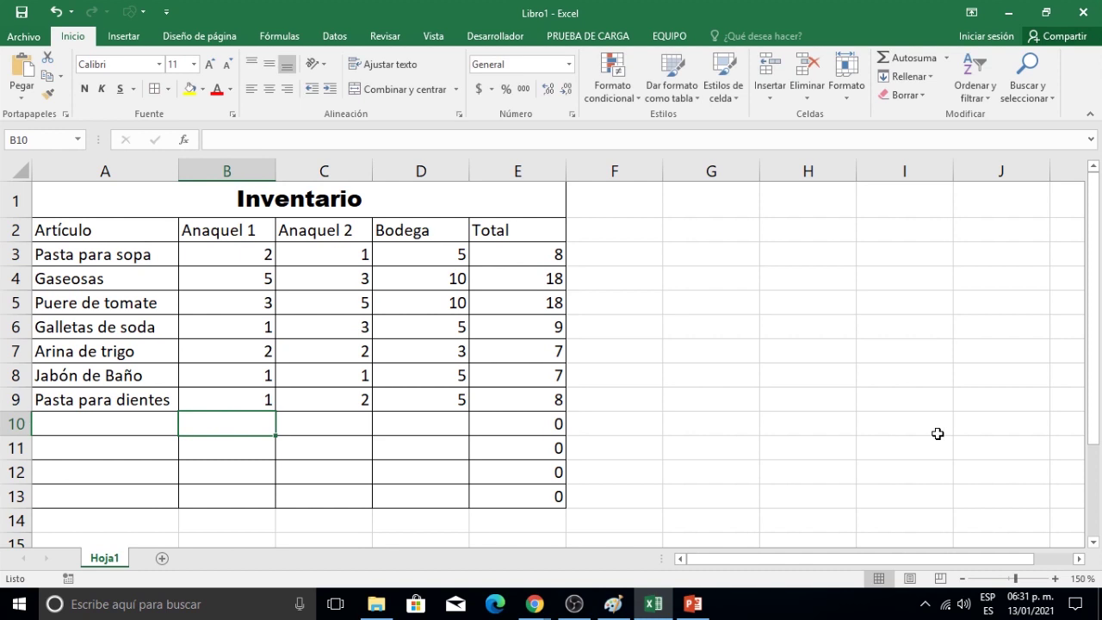
{"action": "left_click", "coordinate": [79, 425]}
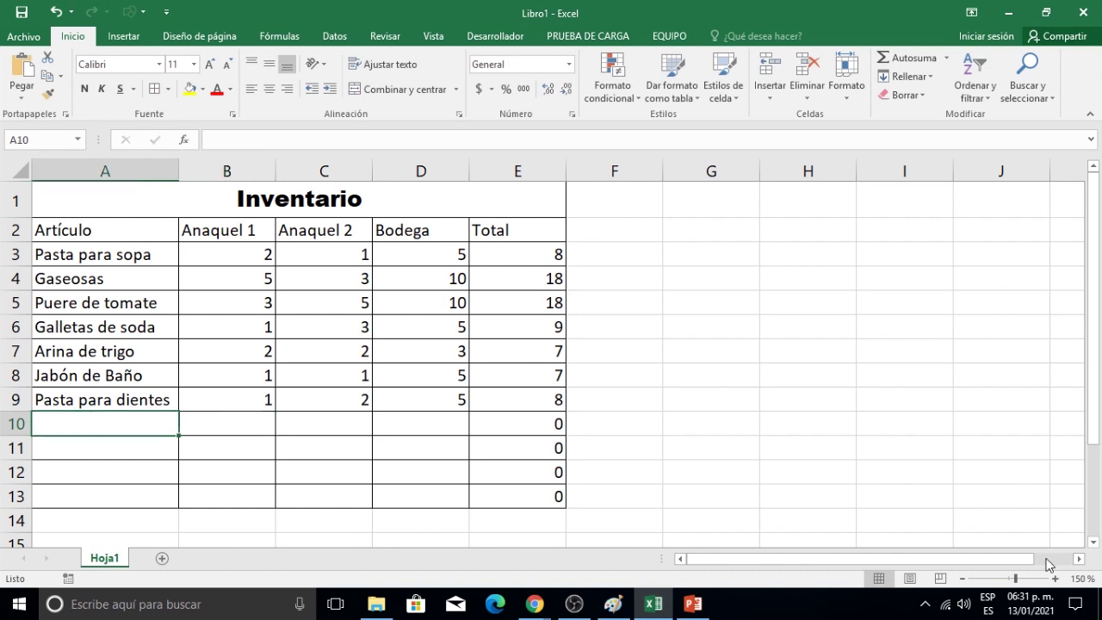
{"action": "type", "text": "M"}
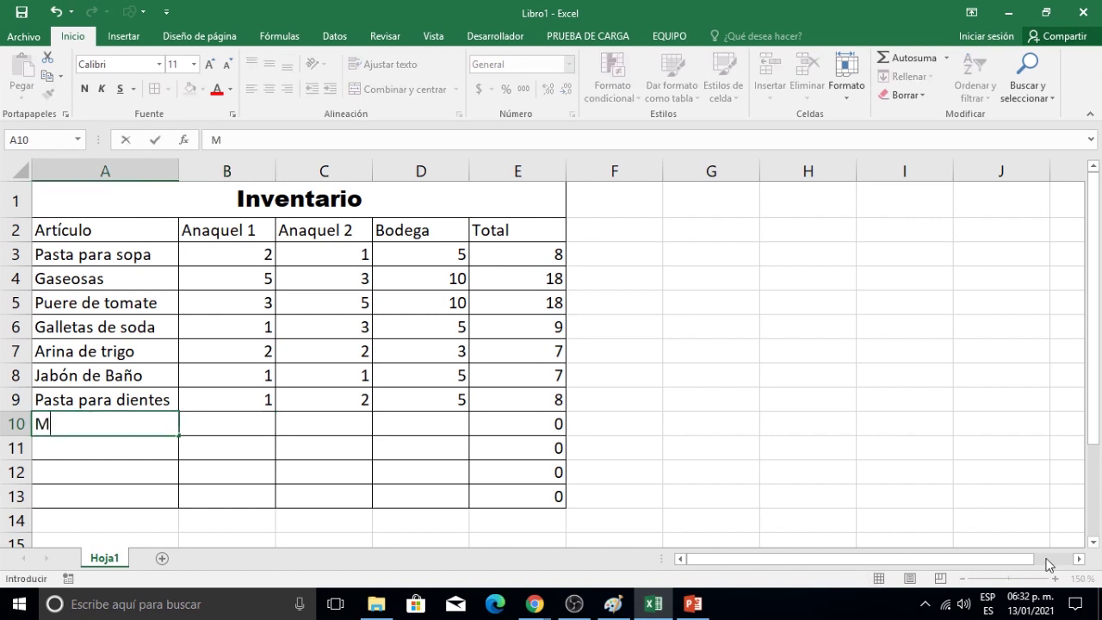
{"action": "type", "text": "aseca"}
{"action": "key", "text": "Tab"}
{"action": "type", "text": "3"}
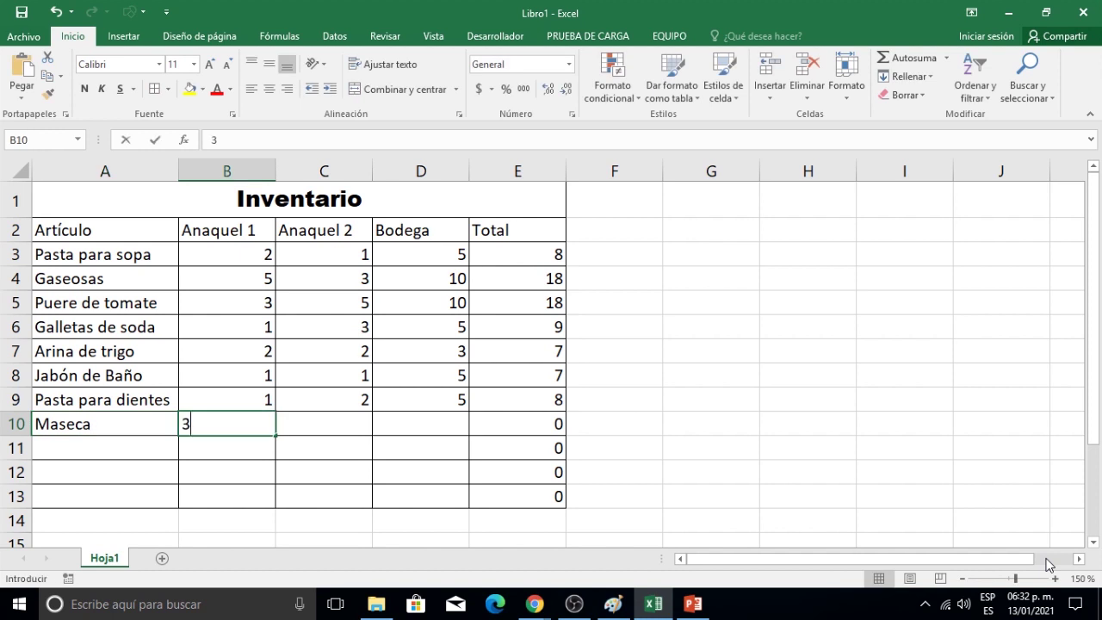
{"action": "key", "text": "Tab"}
{"action": "type", "text": "3"}
{"action": "key", "text": "Tab"}
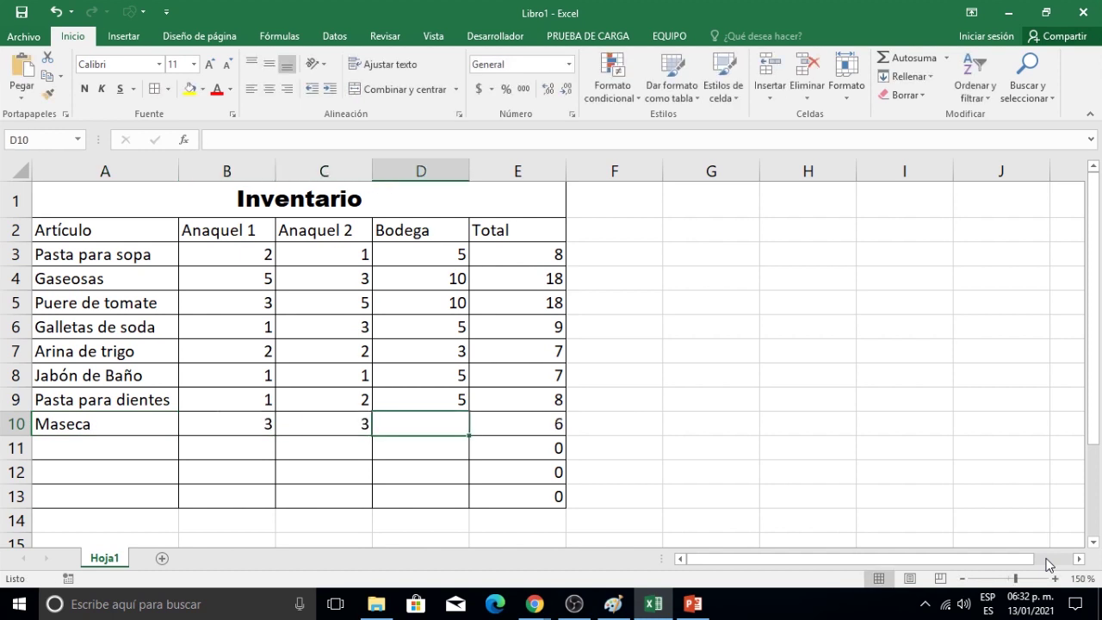
{"action": "type", "text": "15"}
{"action": "key", "text": "Return"}
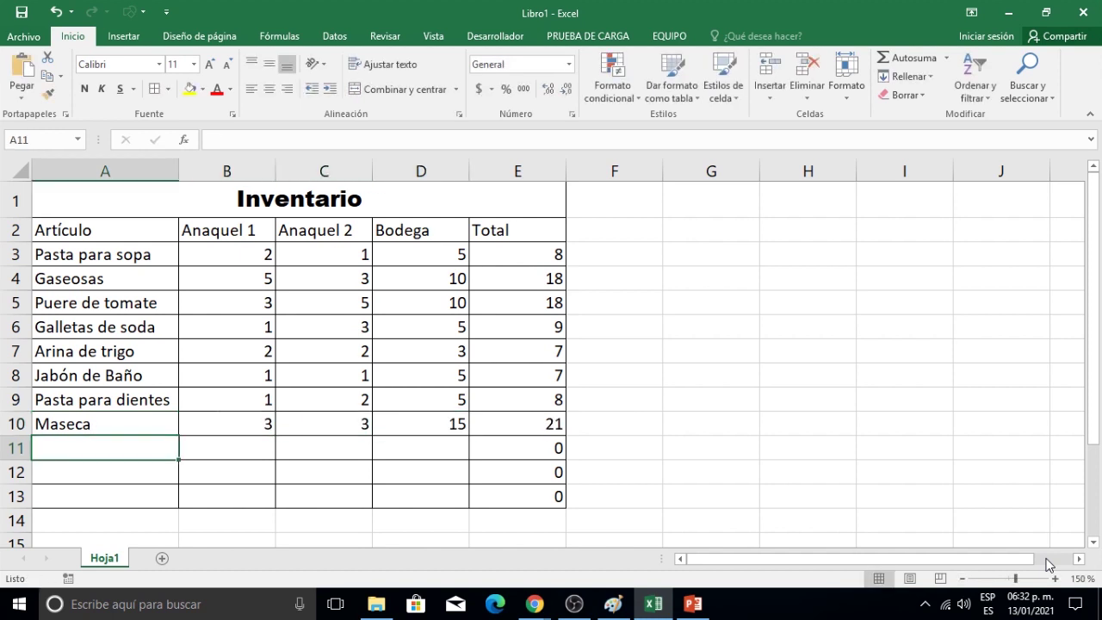
Enter Arroz with quantities 2, 3 and 10 in row 11.
{"action": "type", "text": "Arroz"}
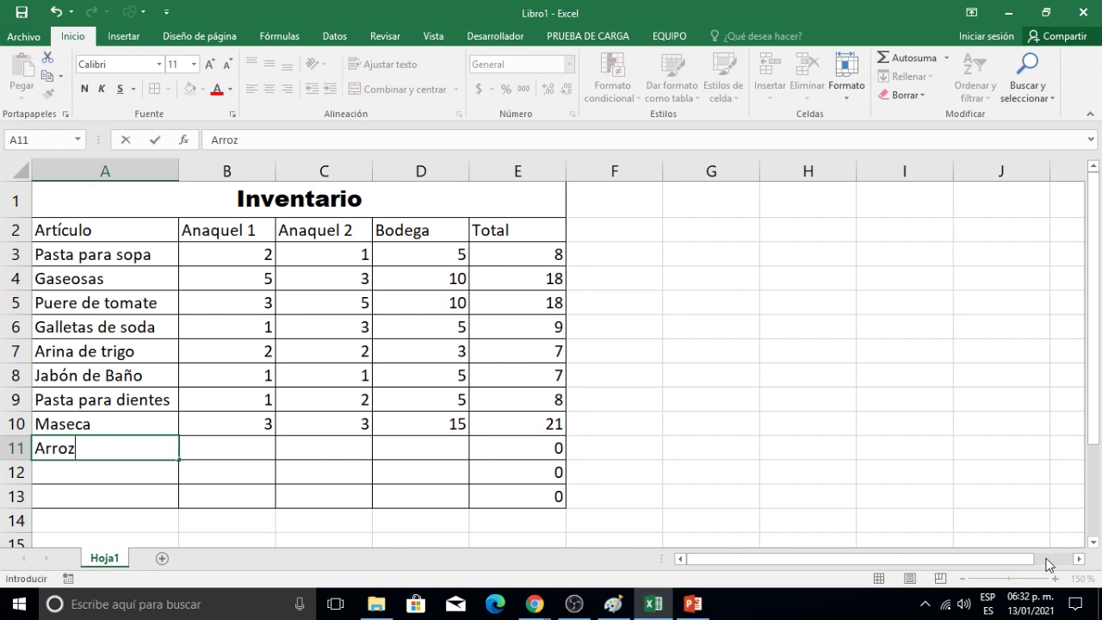
{"action": "key", "text": "Tab"}
{"action": "type", "text": "2"}
{"action": "key", "text": "Tab"}
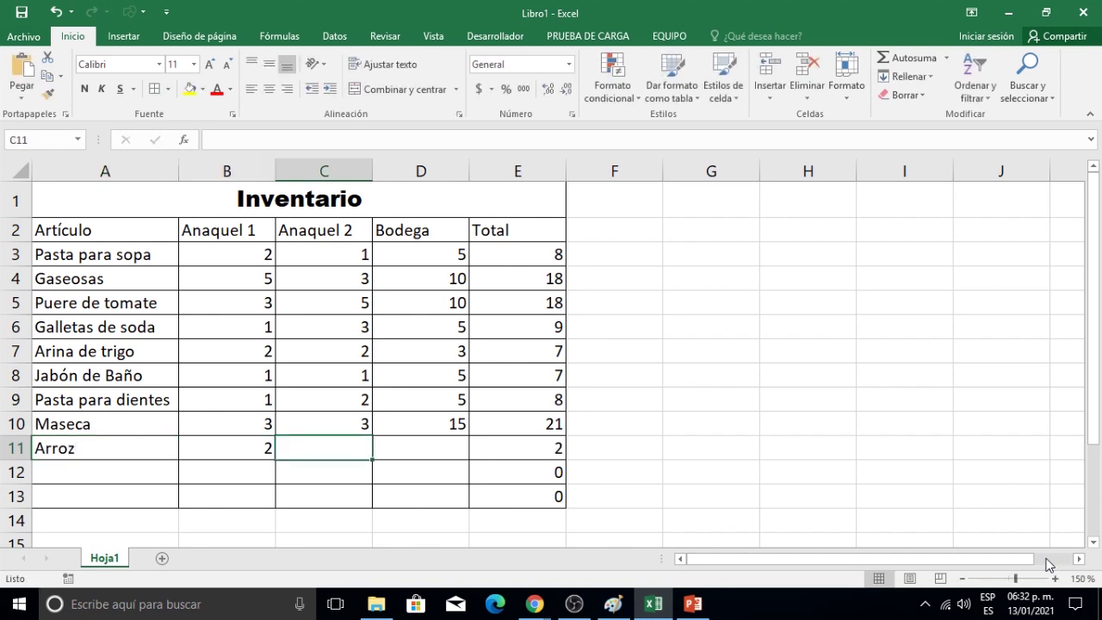
{"action": "type", "text": "3"}
{"action": "key", "text": "Tab"}
{"action": "type", "text": "10"}
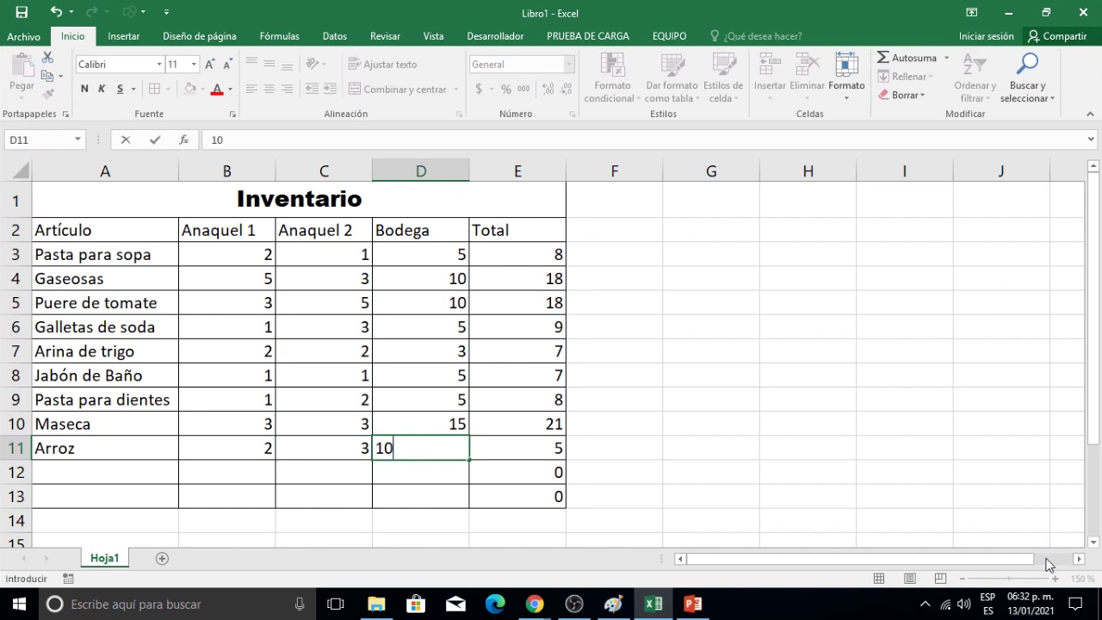
{"action": "key", "text": "Return"}
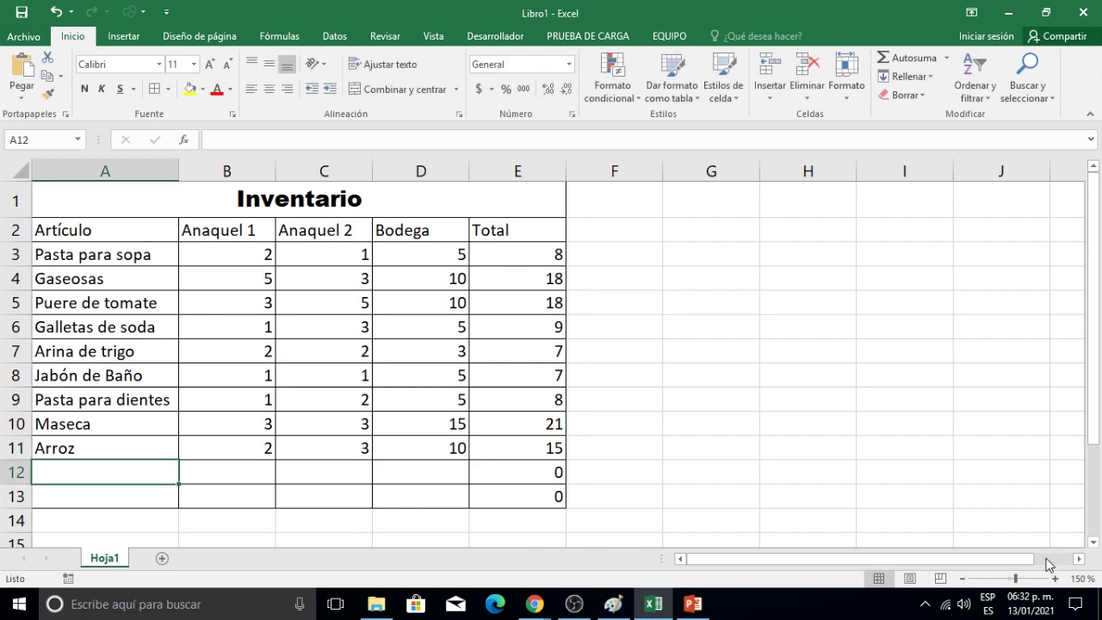
Enter Frijol en grano with quantities 3, 3 and 15 in row 12.
{"action": "type", "text": "Frijol"}
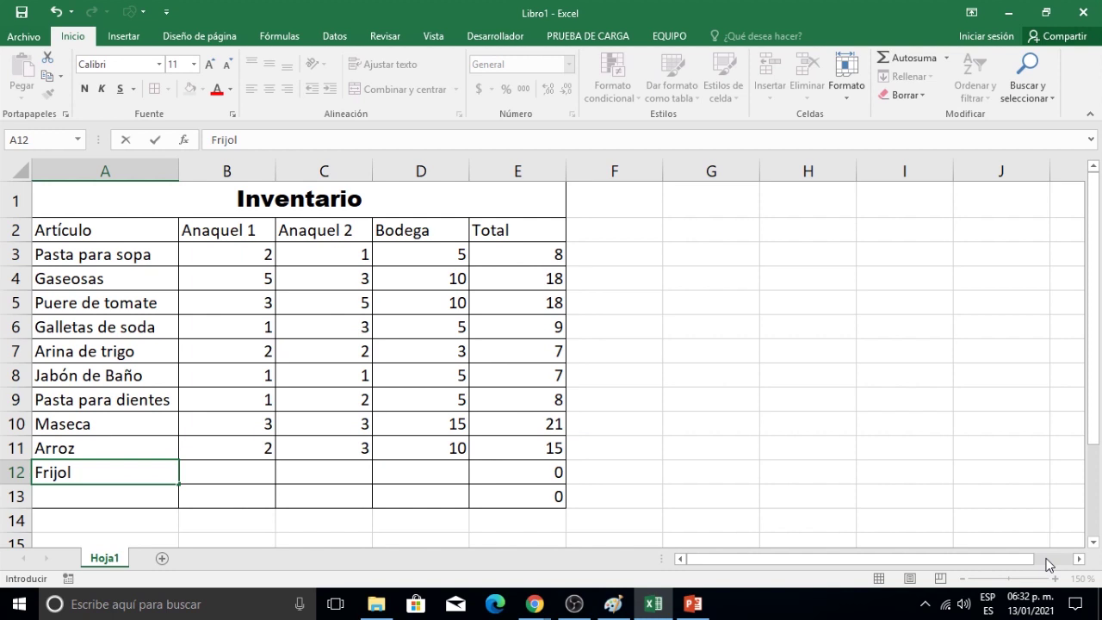
{"action": "type", "text": " en grano"}
{"action": "key", "text": "Tab"}
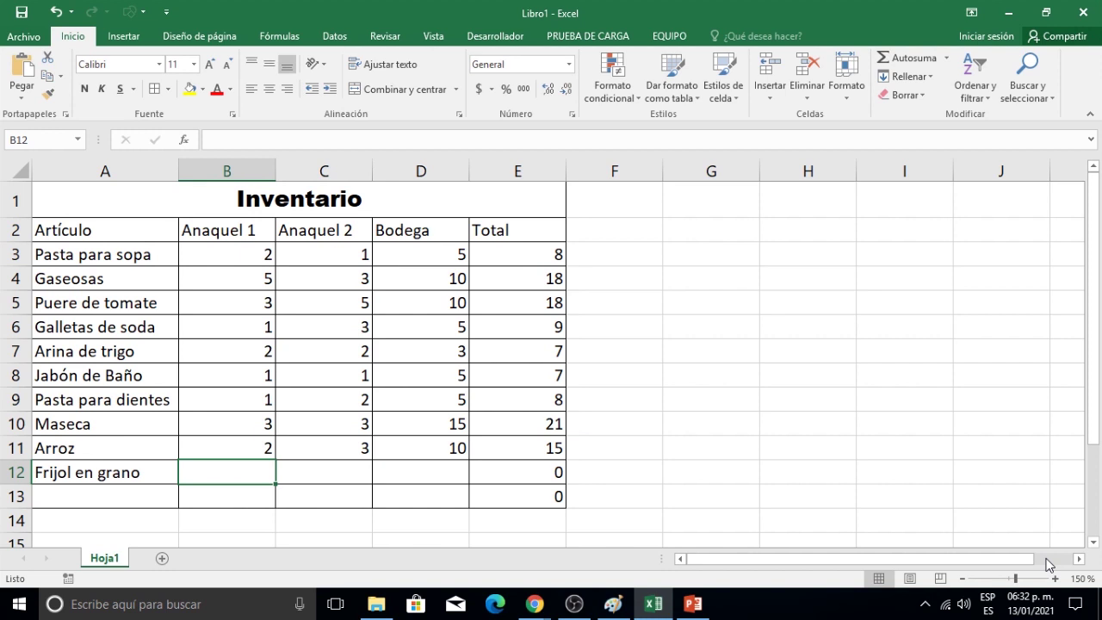
{"action": "type", "text": "3"}
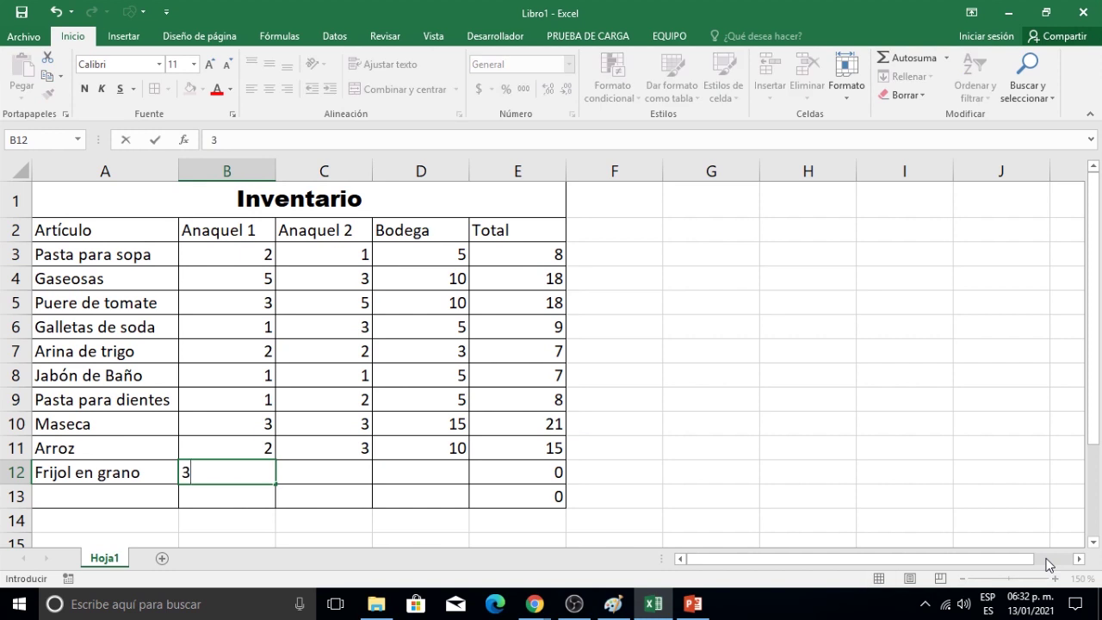
{"action": "key", "text": "Tab"}
{"action": "type", "text": "3"}
{"action": "key", "text": "Tab"}
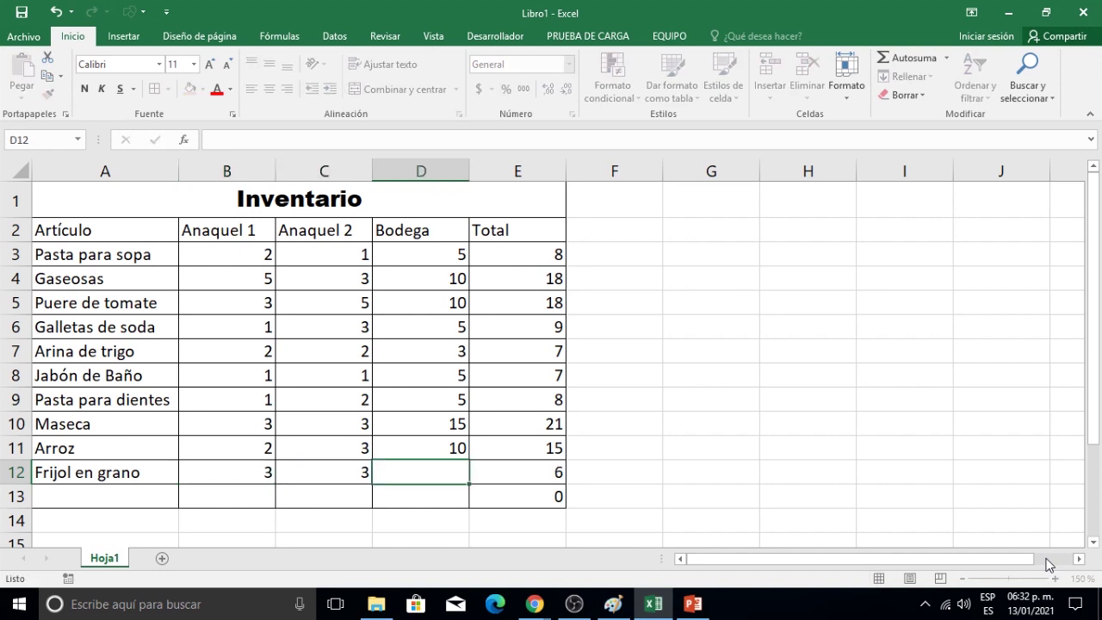
{"action": "type", "text": "15"}
{"action": "key", "text": "Return"}
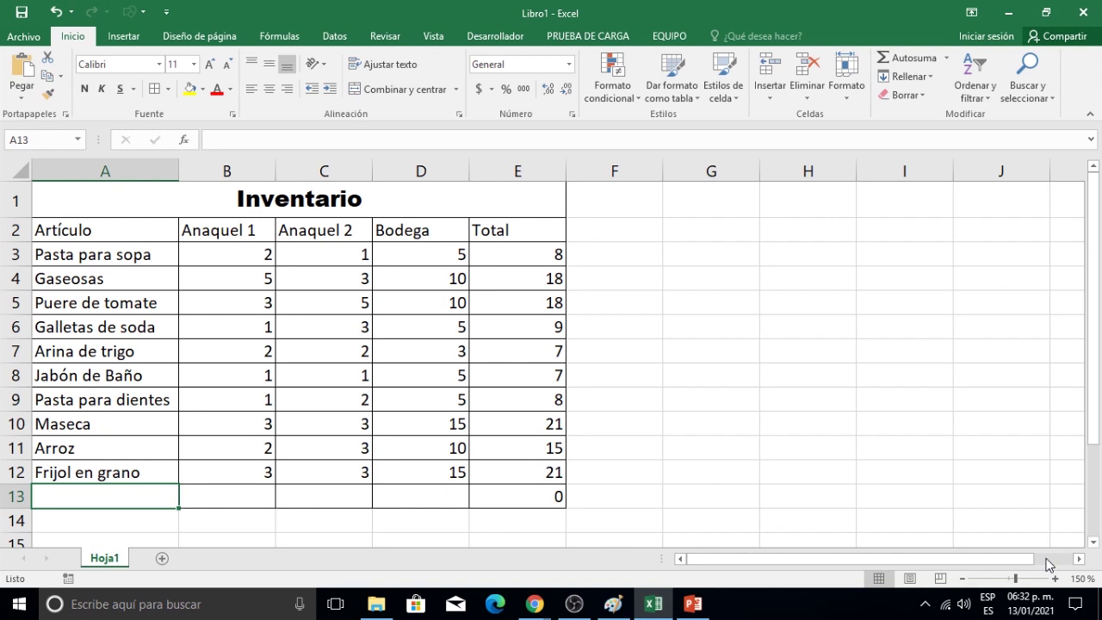
Enter Lentejas with quantities 2, 1 and 5 in row 13.
{"action": "type", "text": "Lentejas"}
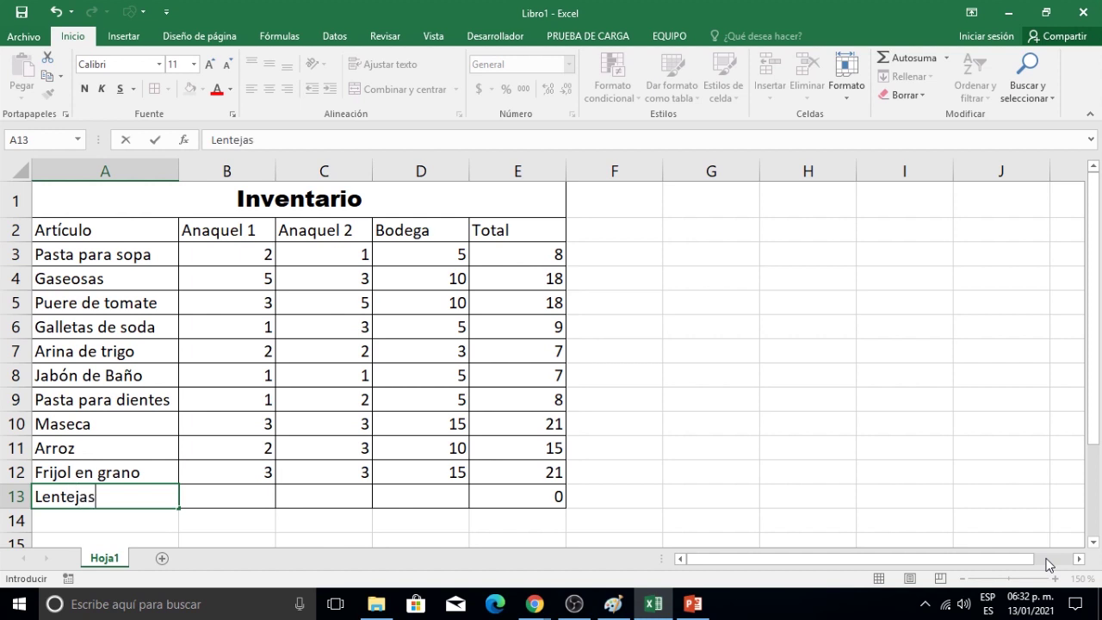
{"action": "key", "text": "Tab"}
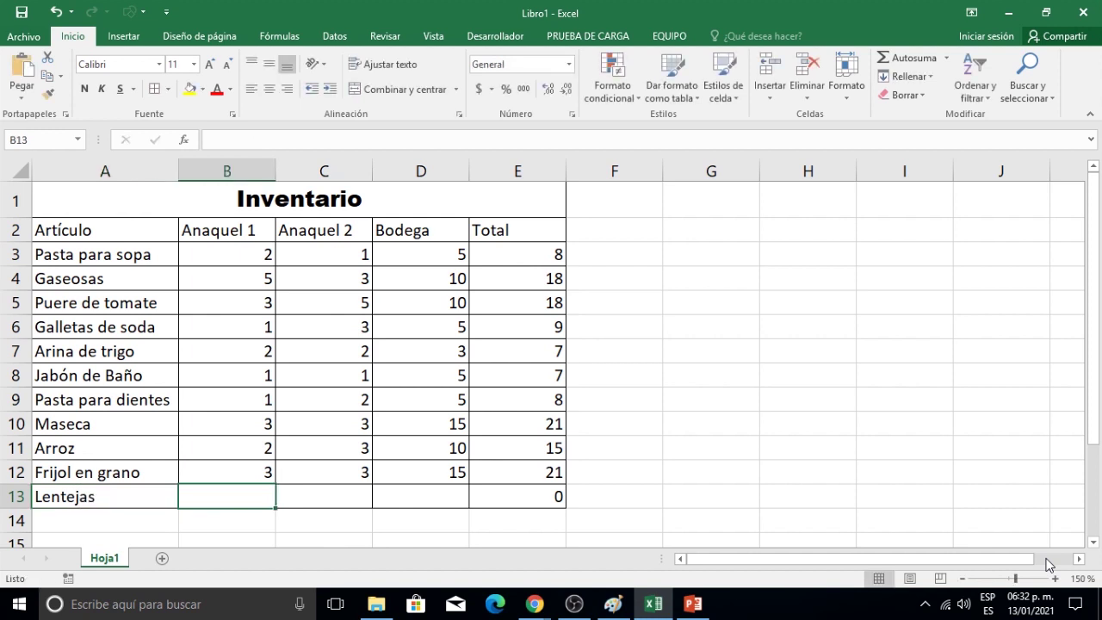
{"action": "type", "text": "2"}
{"action": "key", "text": "Tab"}
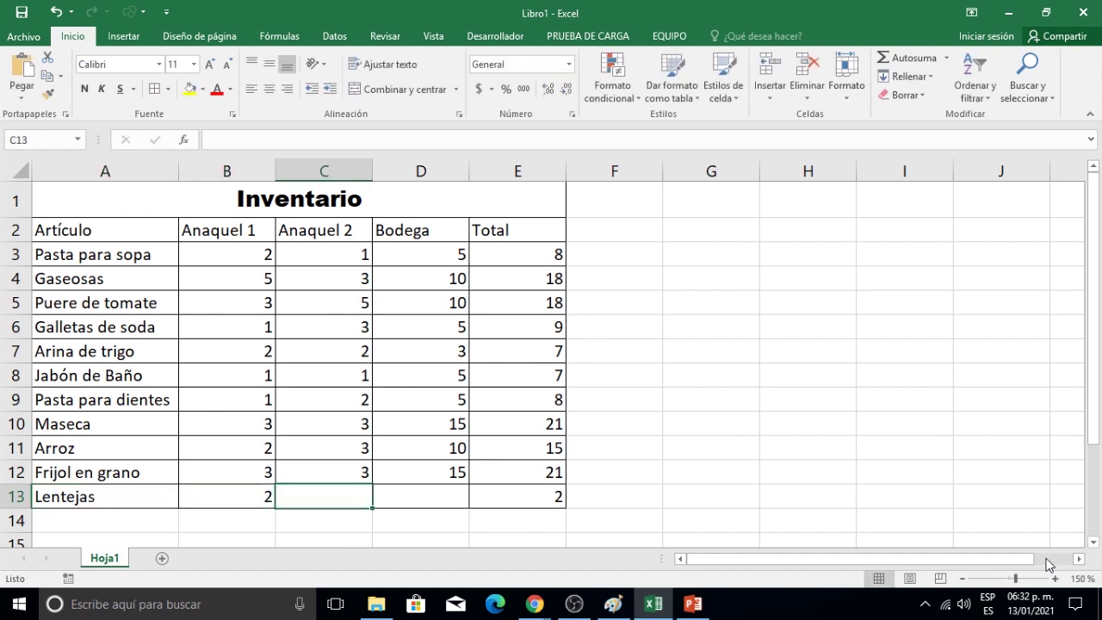
{"action": "type", "text": "1"}
{"action": "key", "text": "Tab"}
{"action": "type", "text": "5"}
{"action": "key", "text": "Return"}
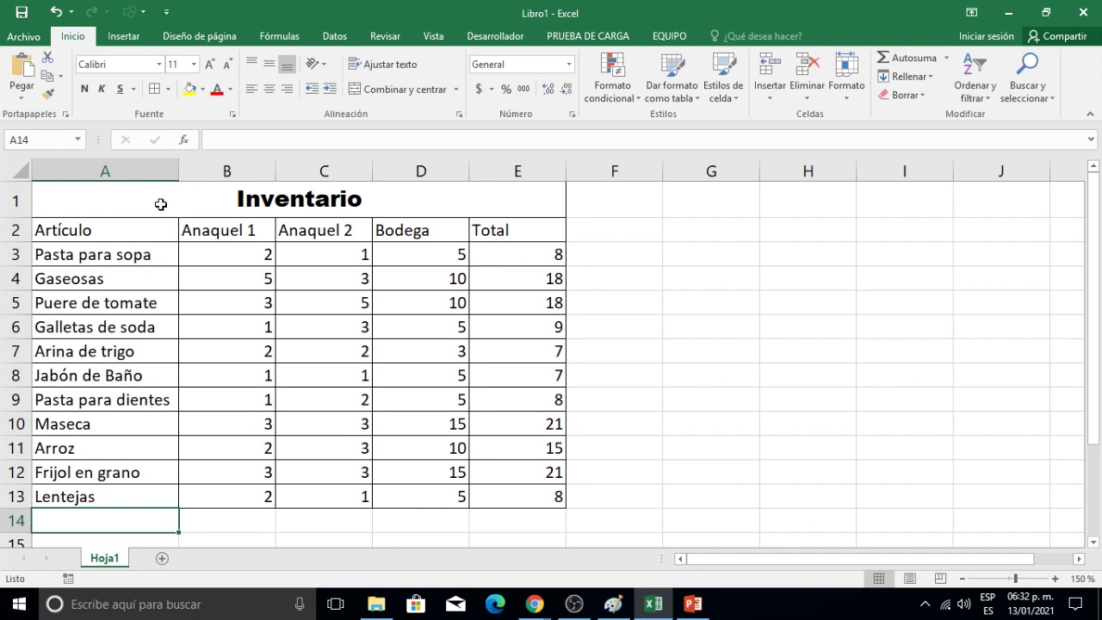
Give the merged Inventario title A1:E1 a dark blue fill and white text.
{"action": "left_click", "coordinate": [156, 206]}
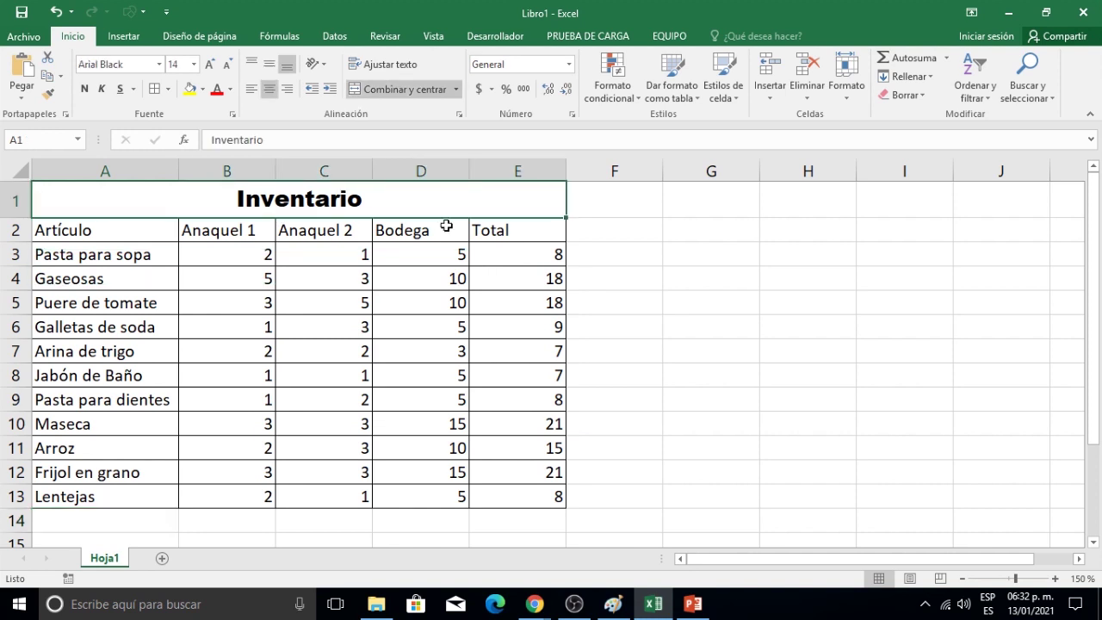
{"action": "left_click", "coordinate": [204, 90]}
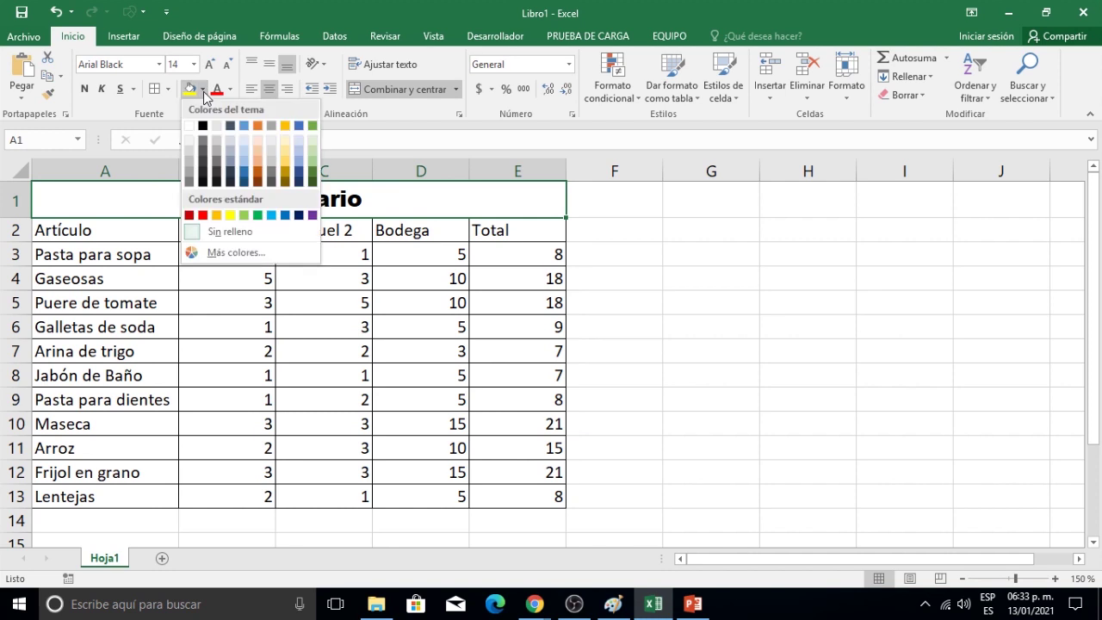
{"action": "left_click", "coordinate": [244, 180]}
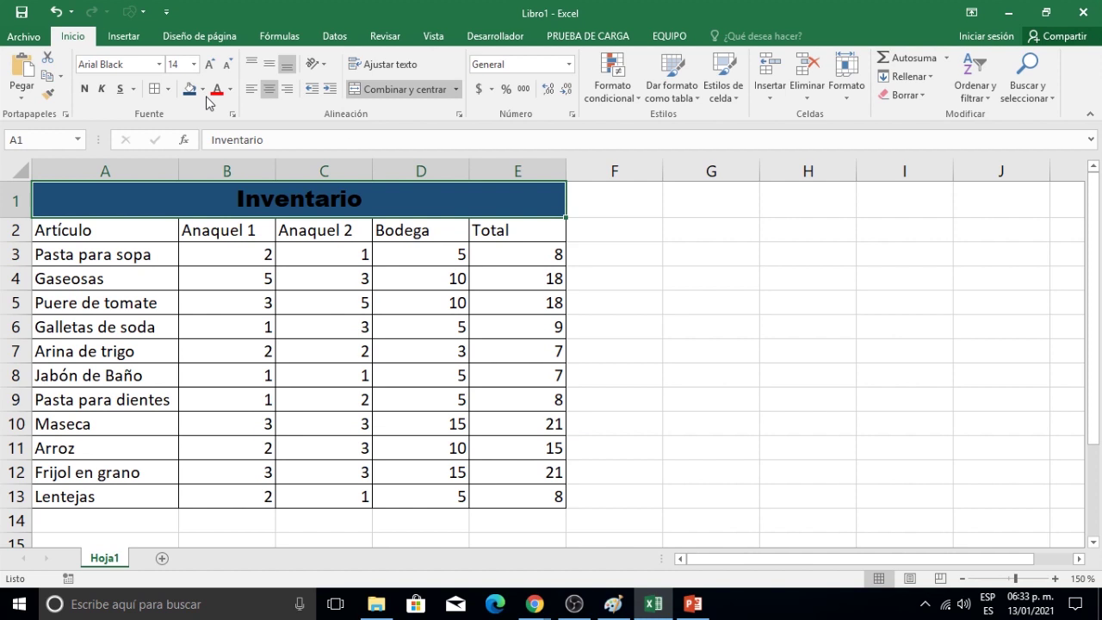
{"action": "left_click", "coordinate": [231, 90]}
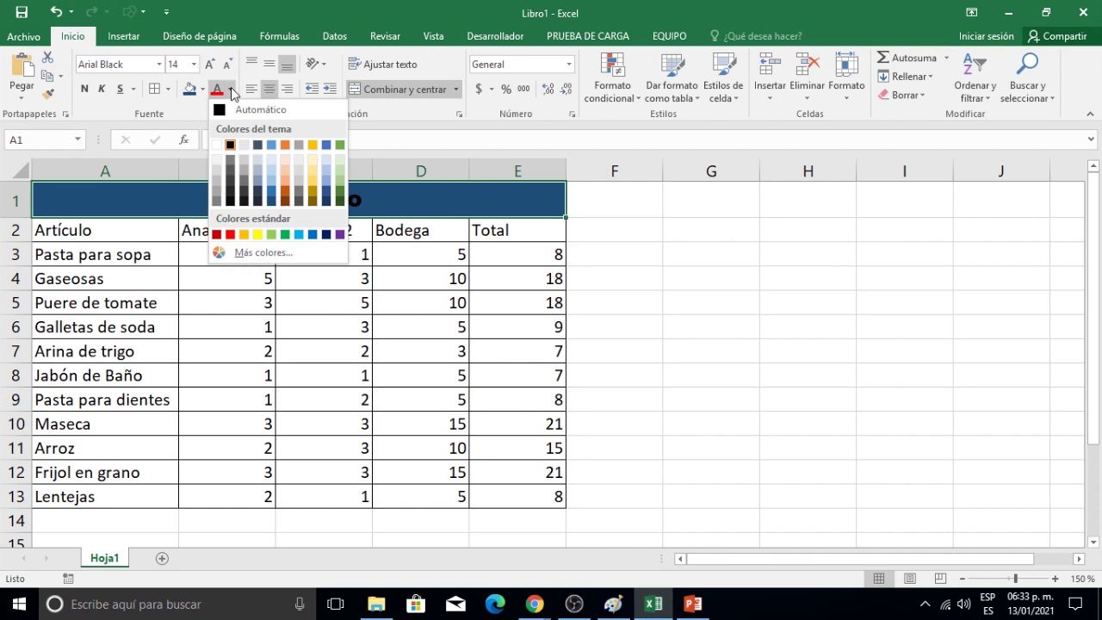
{"action": "left_click", "coordinate": [217, 144]}
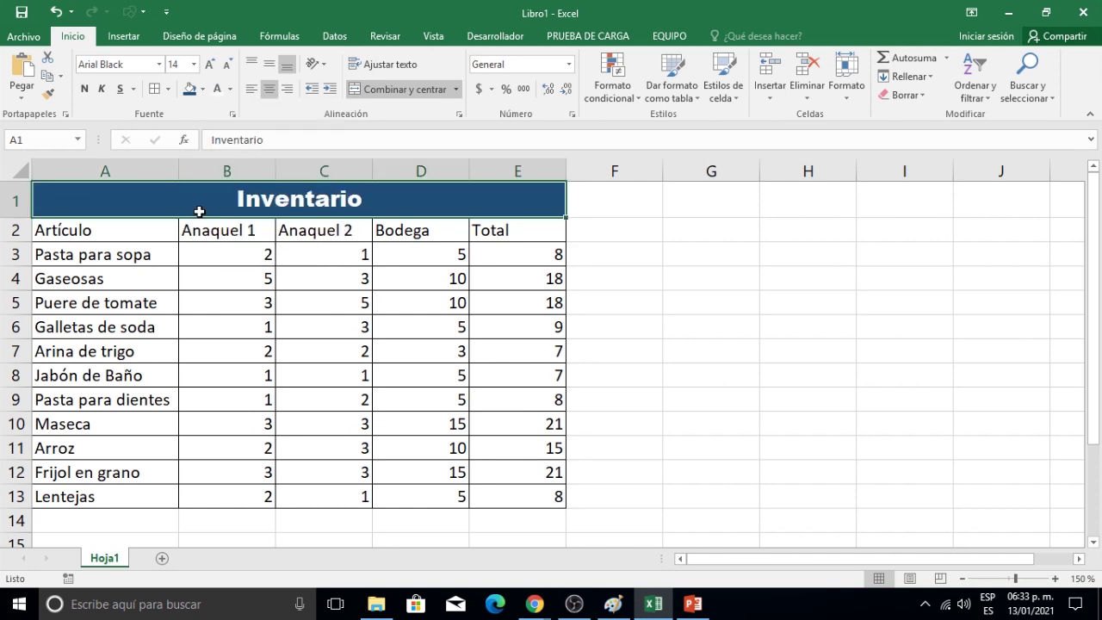
Make headers A2:E2 centered, bold, white text on Azul Énfasis 1 Oscuro 25% fill.
{"action": "left_click_drag", "start_coordinate": [60, 233], "coordinate": [490, 241]}
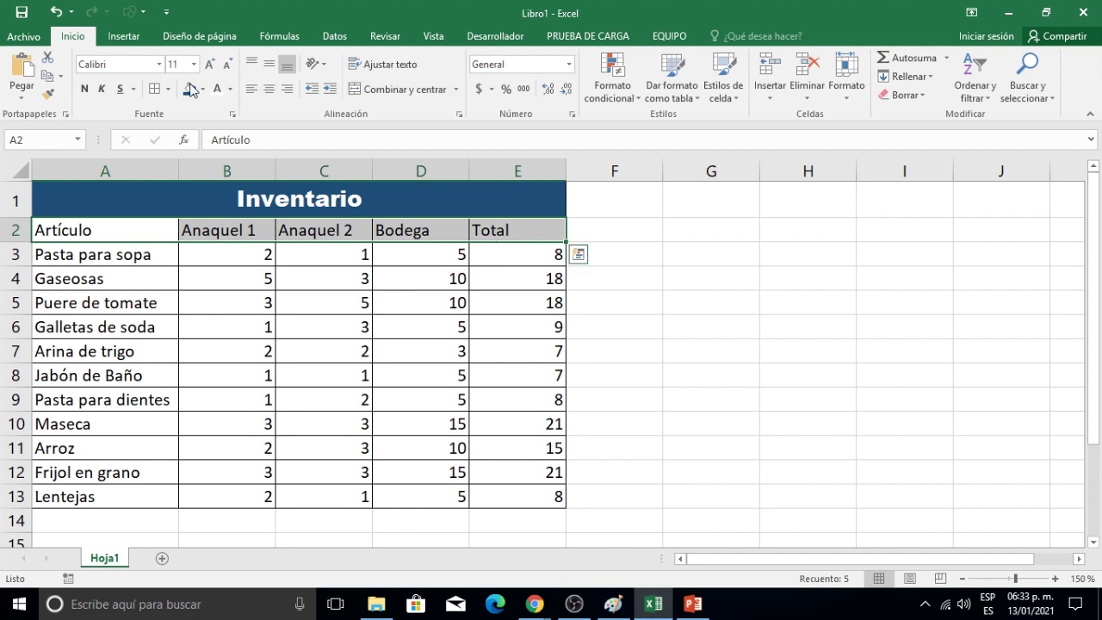
{"action": "left_click", "coordinate": [271, 91]}
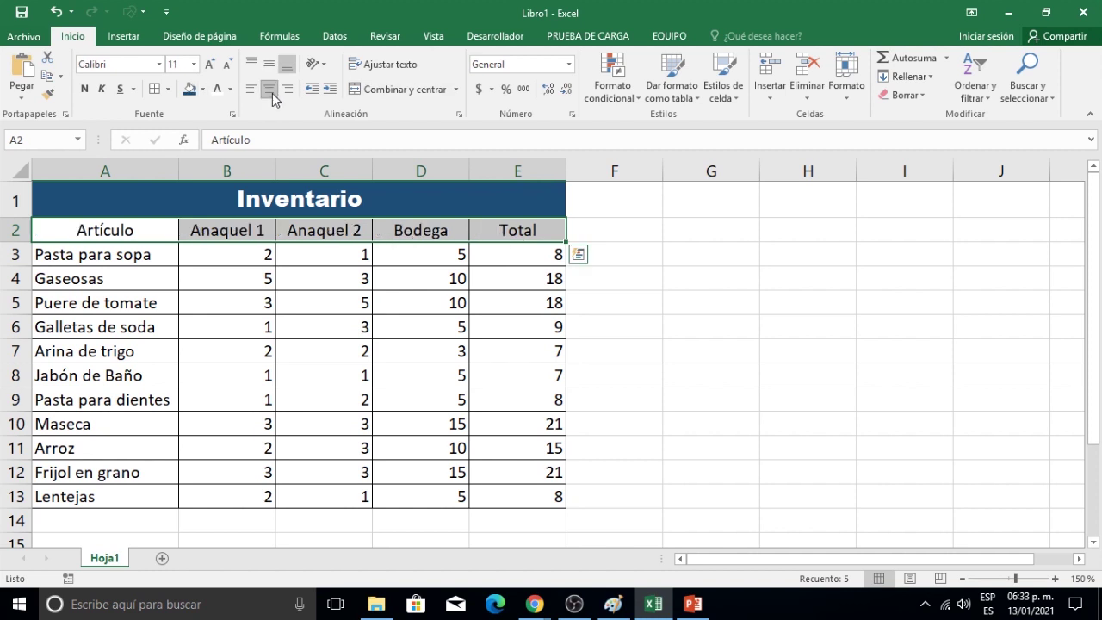
{"action": "left_click", "coordinate": [83, 89]}
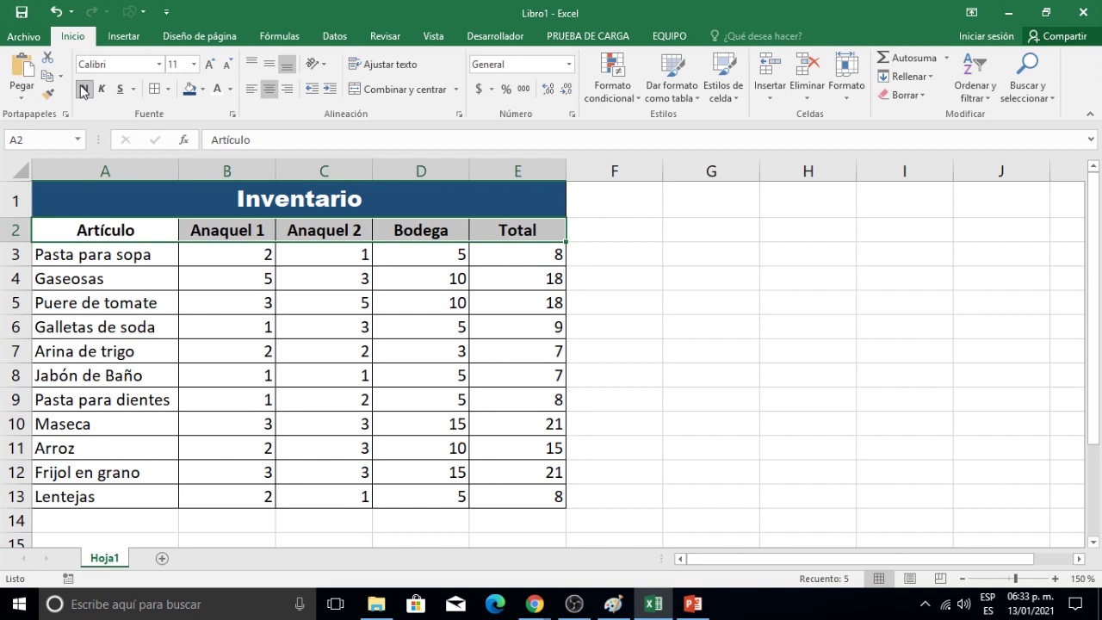
{"action": "left_click", "coordinate": [218, 89]}
{"action": "left_click", "coordinate": [204, 90]}
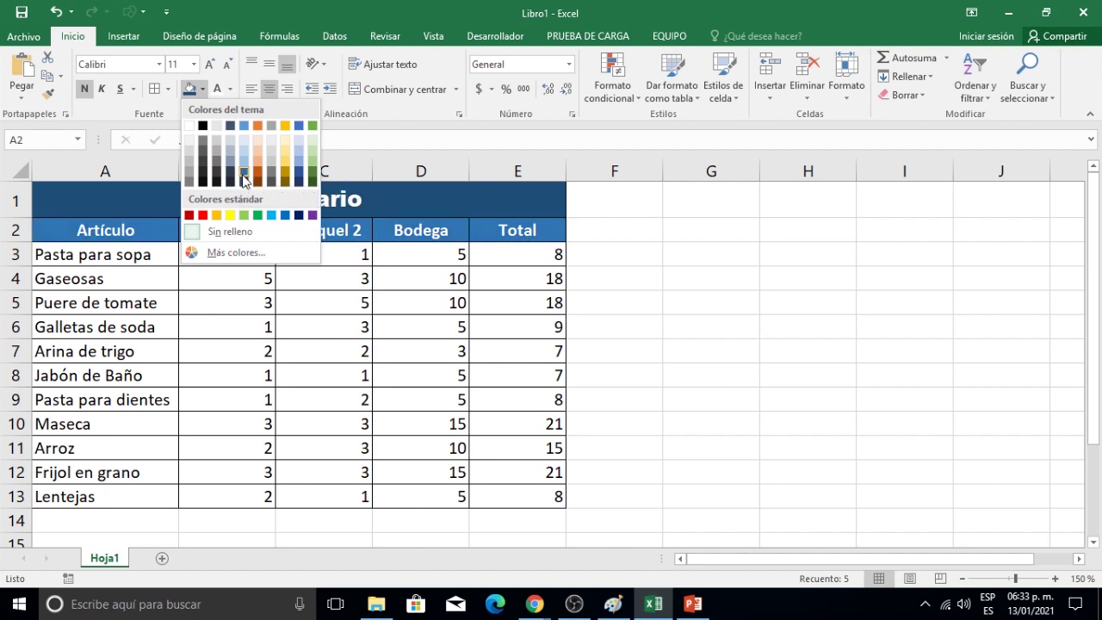
{"action": "left_click", "coordinate": [244, 179]}
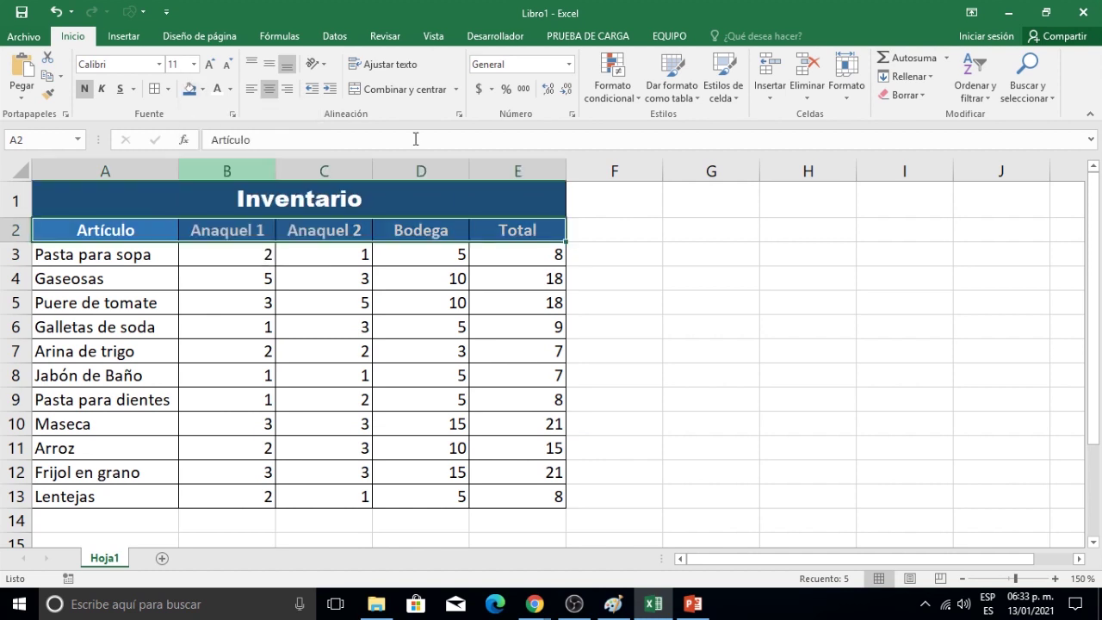
{"action": "left_click", "coordinate": [734, 274]}
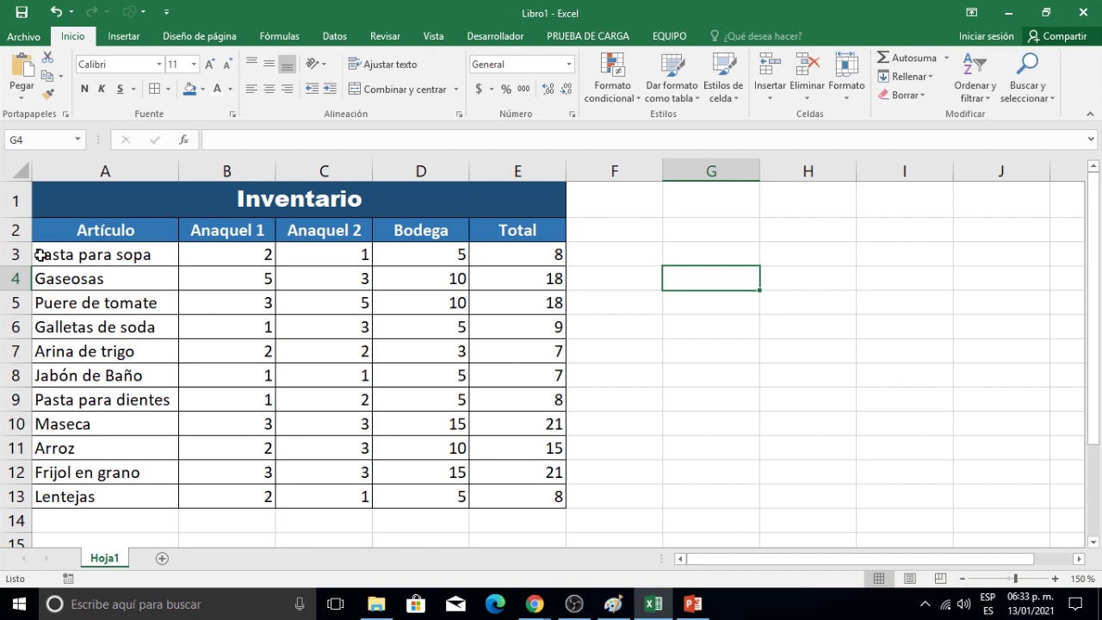
Fill rows 3, 5, 7, 9, 11 and 13 across columns A–E with light blue.
{"action": "left_click_drag", "start_coordinate": [40, 254], "coordinate": [543, 261]}
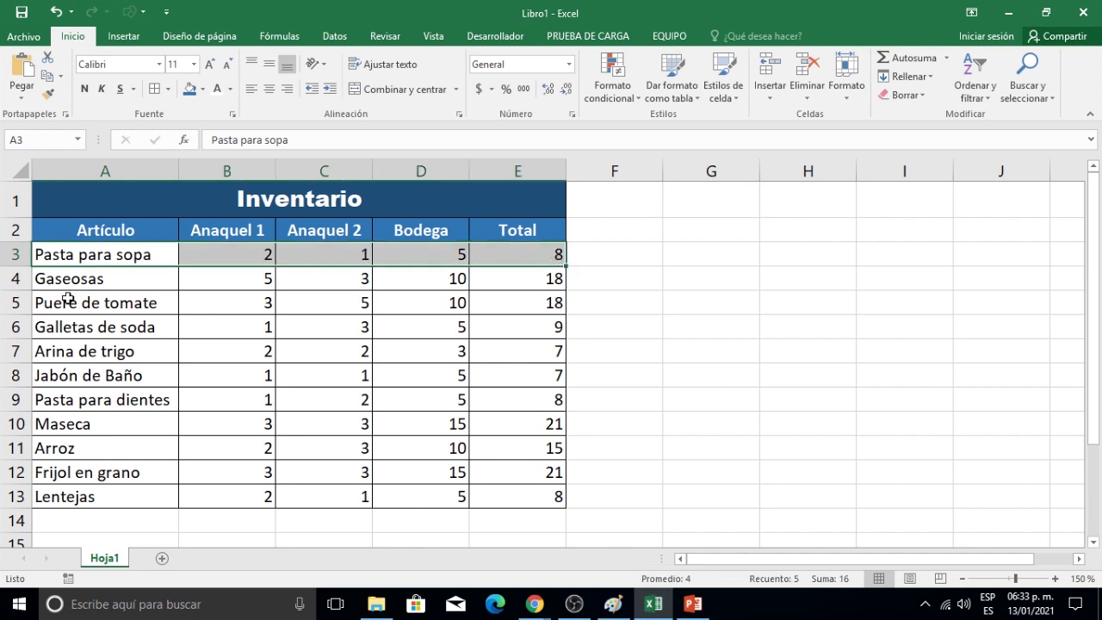
{"action": "left_click_drag", "start_coordinate": [94, 302], "coordinate": [522, 302]}
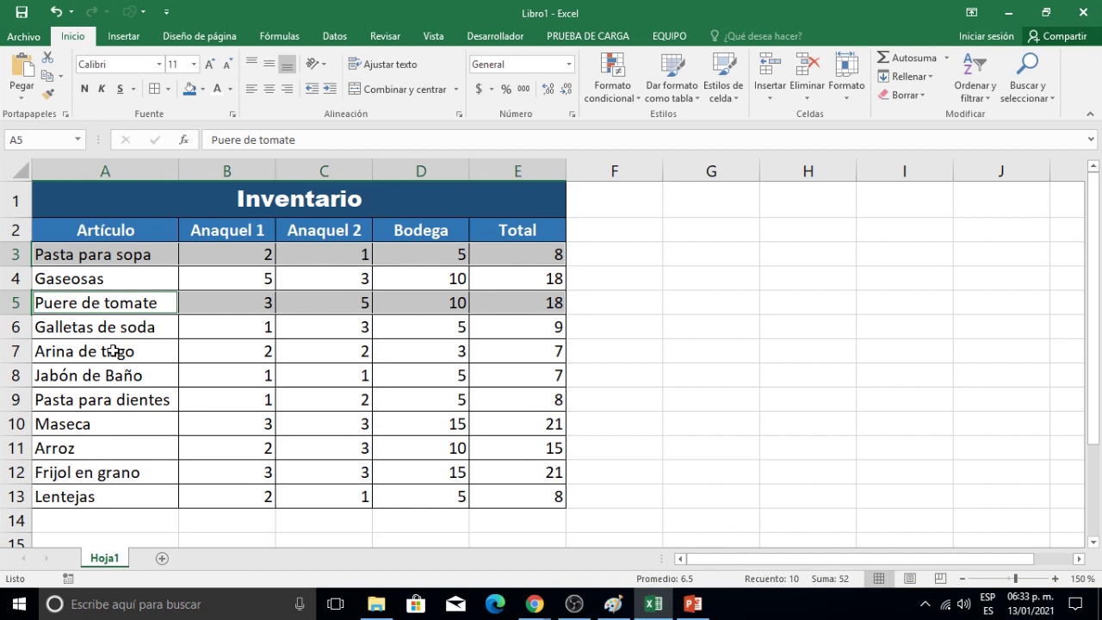
{"action": "left_click_drag", "start_coordinate": [41, 351], "coordinate": [448, 356]}
{"action": "left_click_drag", "start_coordinate": [44, 398], "coordinate": [522, 410]}
{"action": "left_click_drag", "start_coordinate": [57, 451], "coordinate": [485, 448]}
{"action": "left_click_drag", "start_coordinate": [43, 495], "coordinate": [519, 496]}
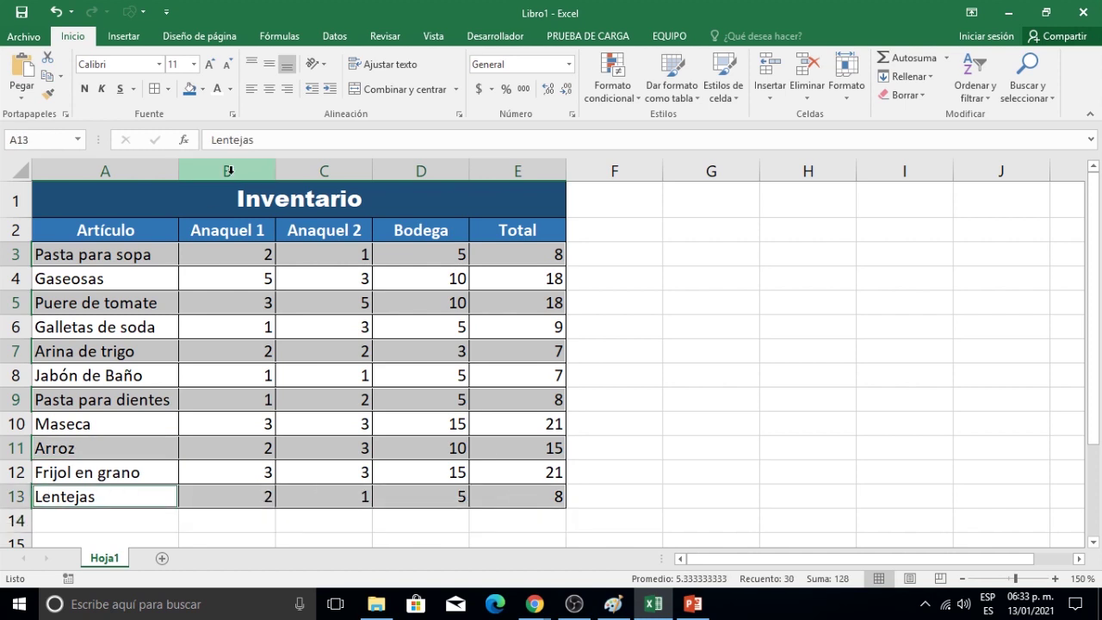
{"action": "left_click", "coordinate": [205, 90]}
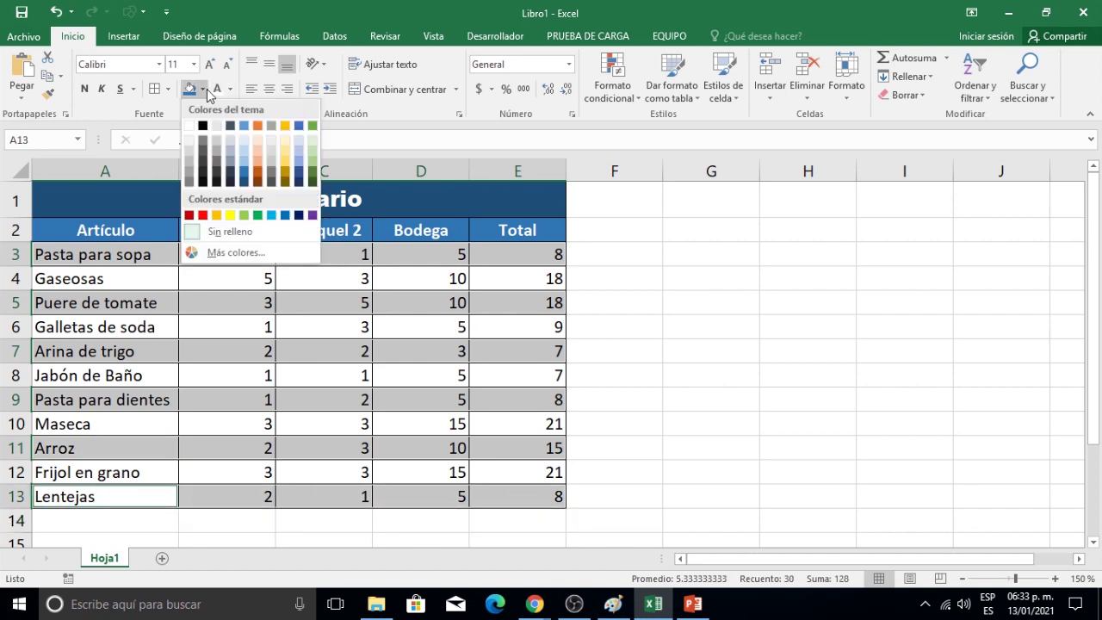
{"action": "left_click", "coordinate": [243, 151]}
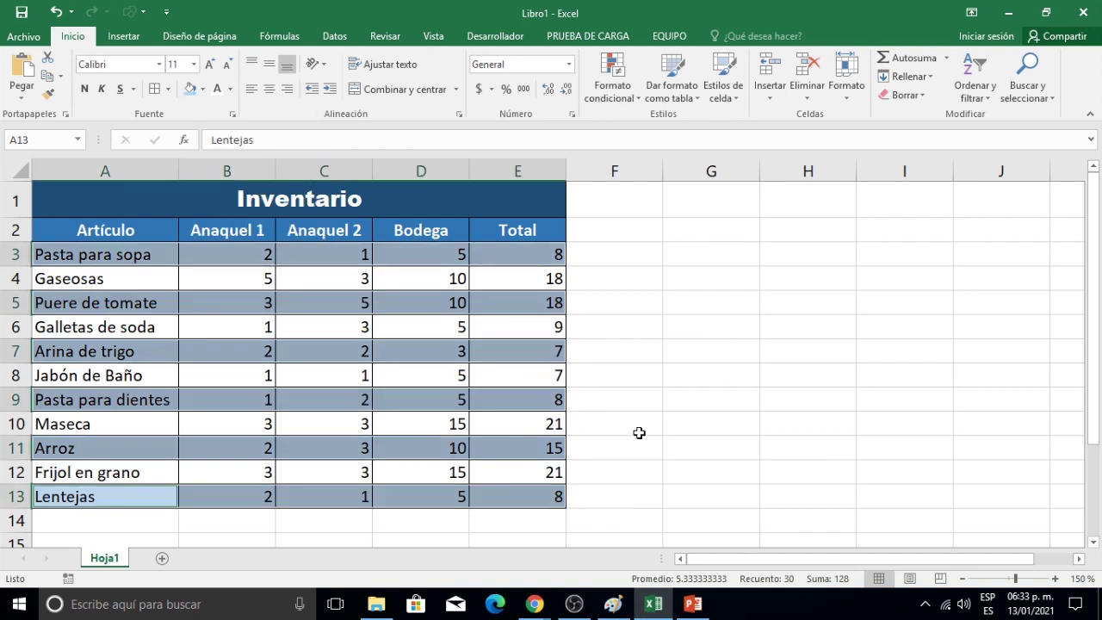
{"action": "left_click", "coordinate": [640, 423]}
Fill rows 4, 6, 8, 10 and 12 across columns A–E with a paler blue.
{"action": "left_click_drag", "start_coordinate": [37, 277], "coordinate": [511, 278]}
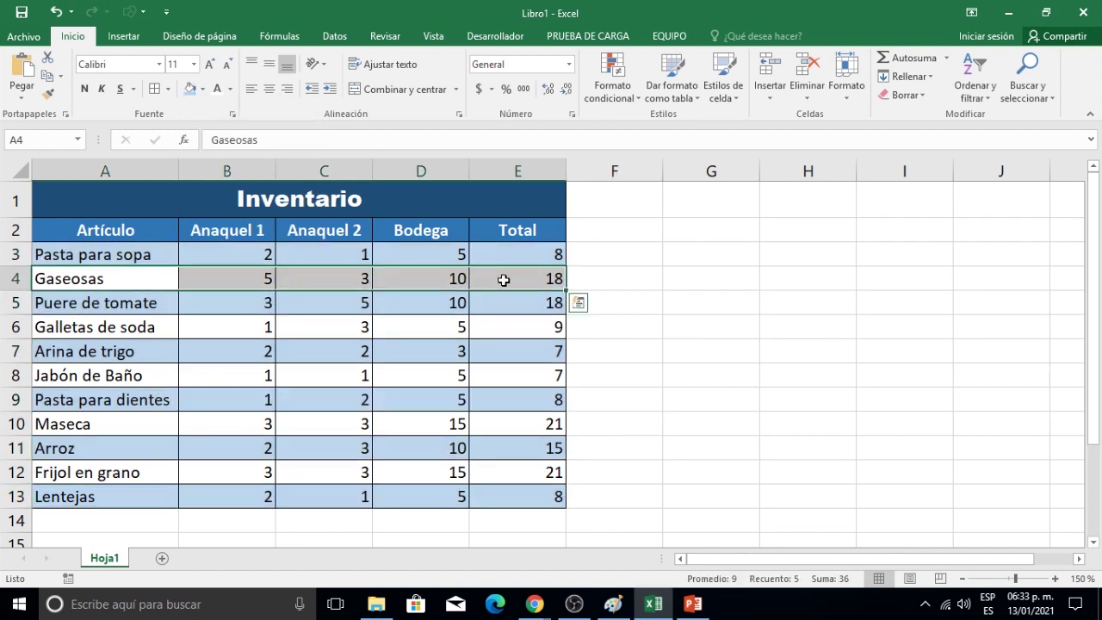
{"action": "left_click_drag", "start_coordinate": [49, 326], "coordinate": [522, 327]}
{"action": "left_click", "coordinate": [160, 374], "text": "ctrl"}
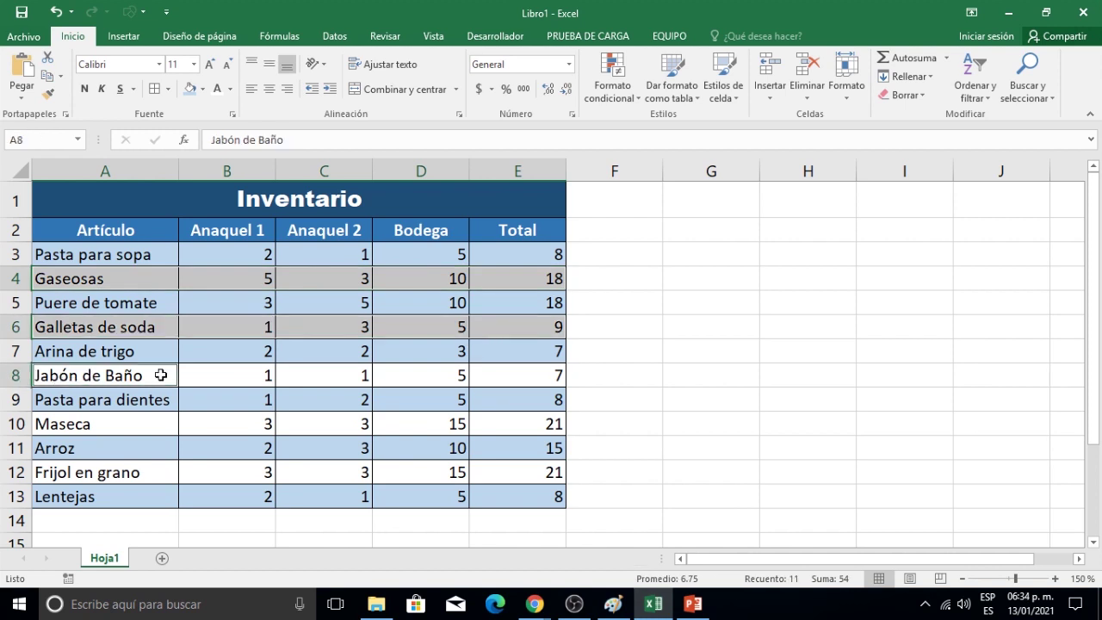
{"action": "left_click_drag", "start_coordinate": [160, 375], "coordinate": [513, 377]}
{"action": "left_click", "coordinate": [86, 423], "text": "ctrl"}
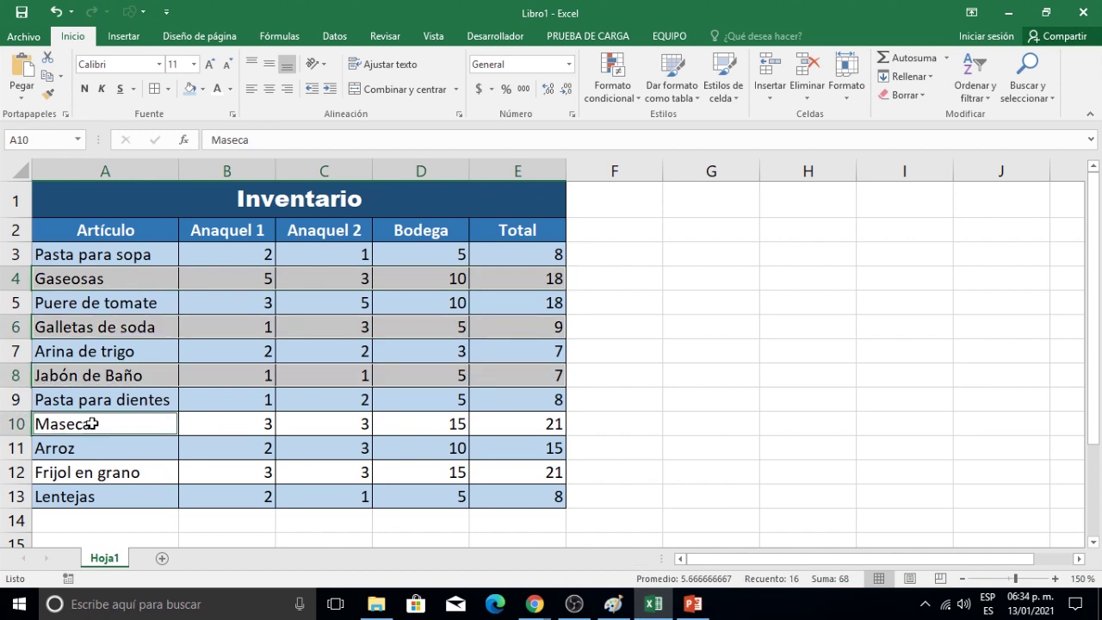
{"action": "left_click_drag", "start_coordinate": [91, 424], "coordinate": [499, 424]}
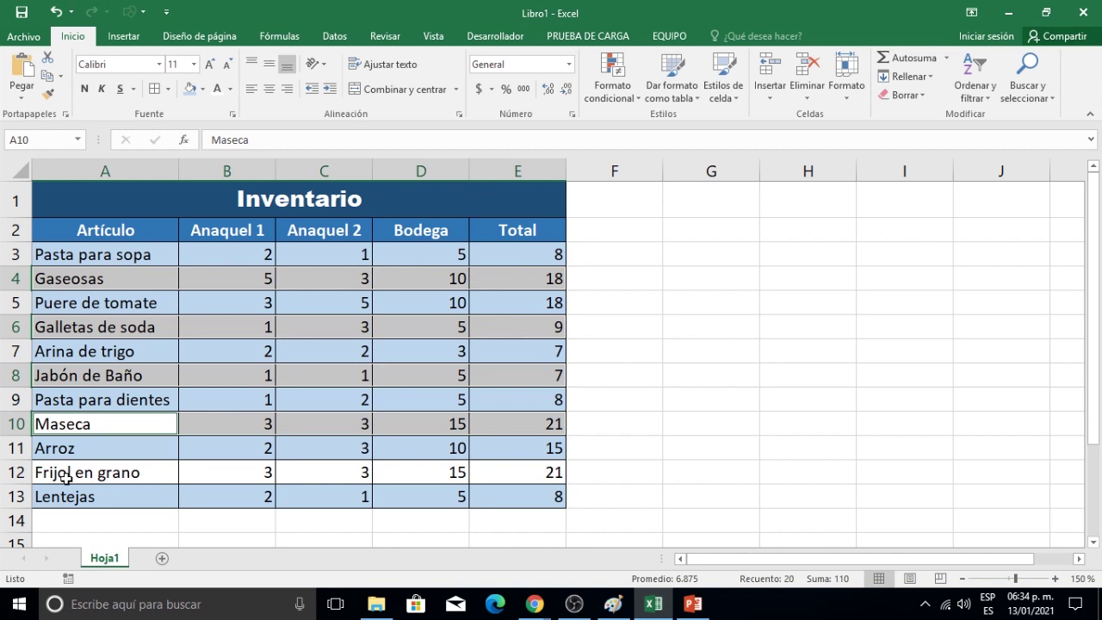
{"action": "left_click_drag", "start_coordinate": [39, 473], "coordinate": [519, 474]}
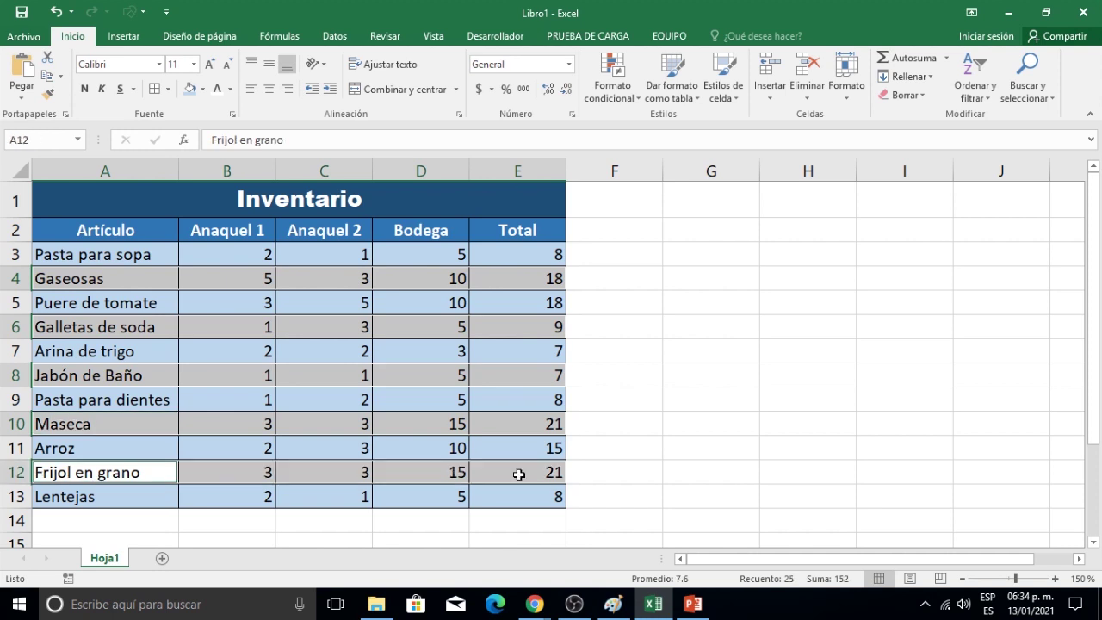
{"action": "left_click", "coordinate": [204, 91]}
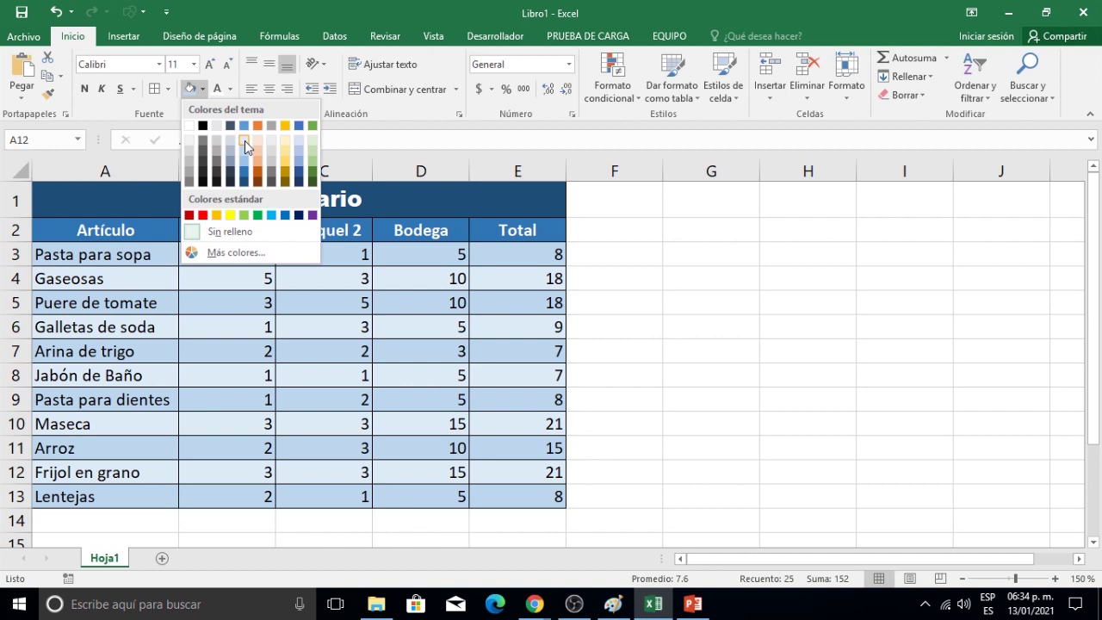
{"action": "left_click", "coordinate": [244, 141]}
{"action": "left_click", "coordinate": [641, 359]}
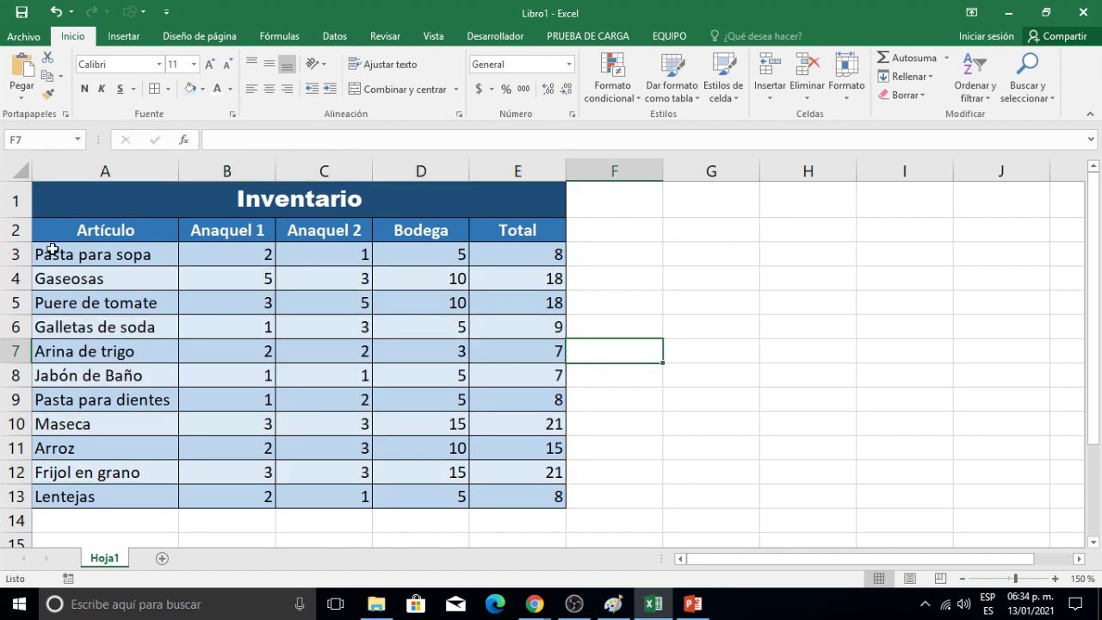
Make the inventory data in A3:E13 bold.
{"action": "left_click_drag", "start_coordinate": [133, 266], "coordinate": [568, 488]}
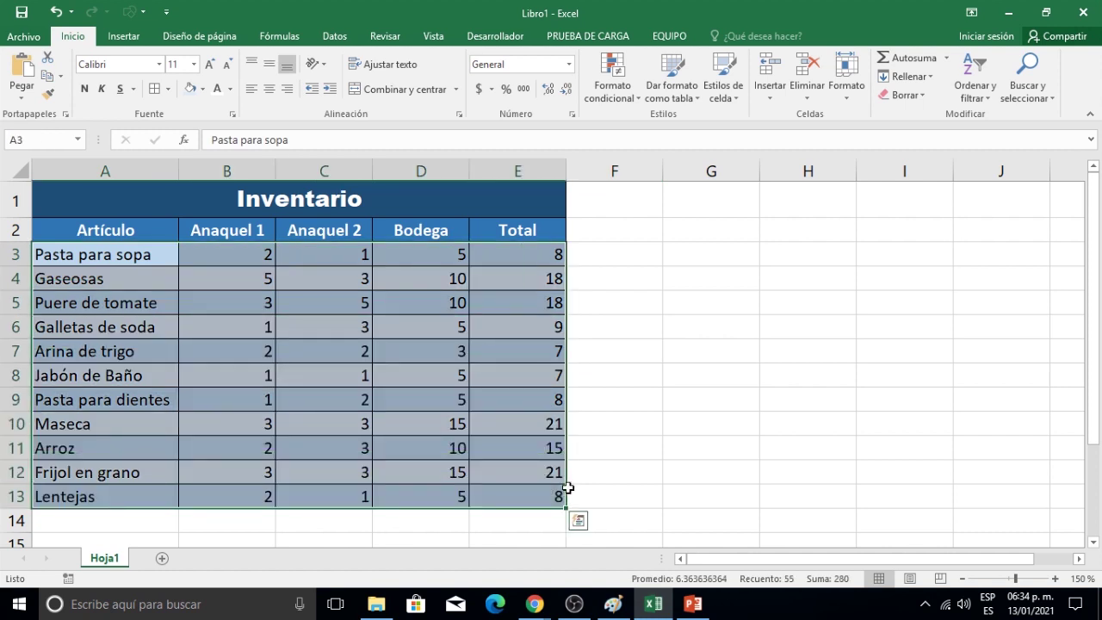
{"action": "left_click", "coordinate": [230, 89]}
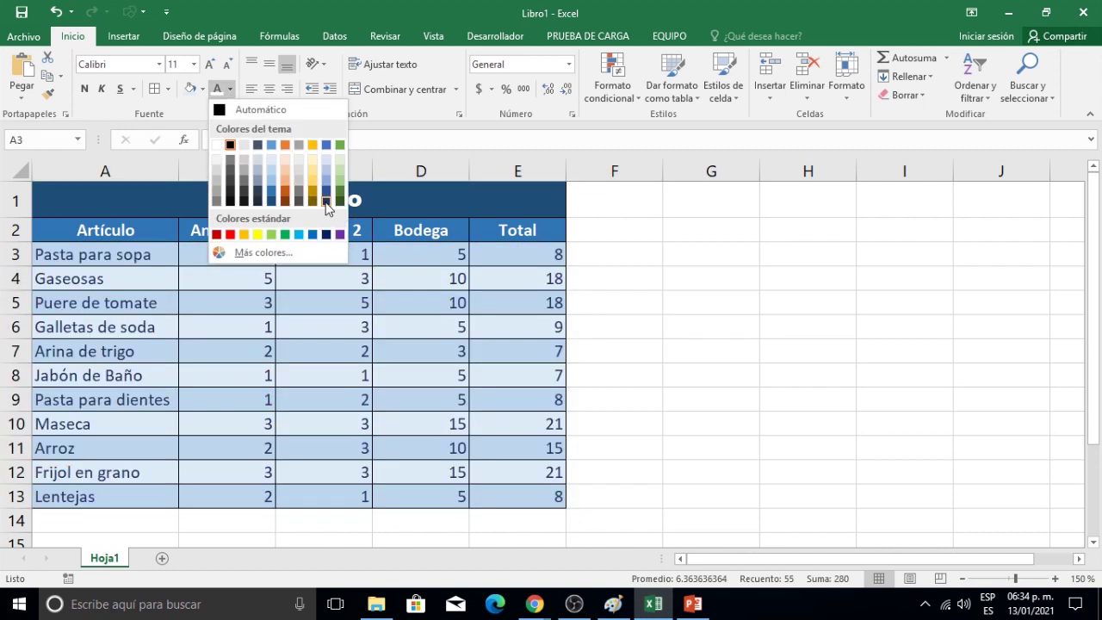
{"action": "key", "text": "Escape"}
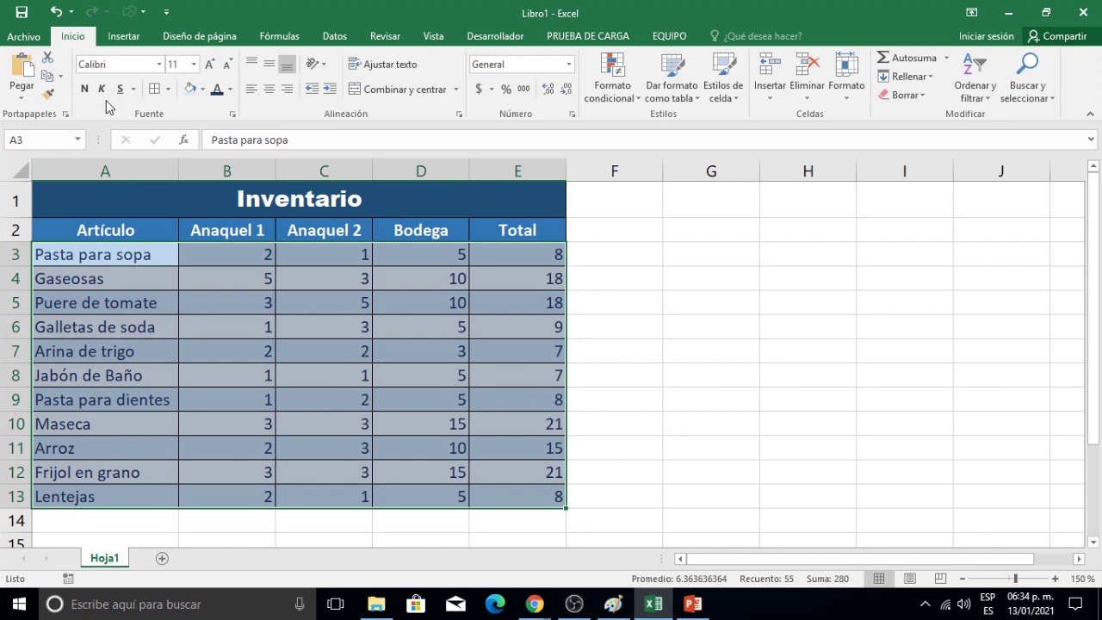
{"action": "left_click", "coordinate": [84, 90]}
{"action": "left_click", "coordinate": [632, 334]}
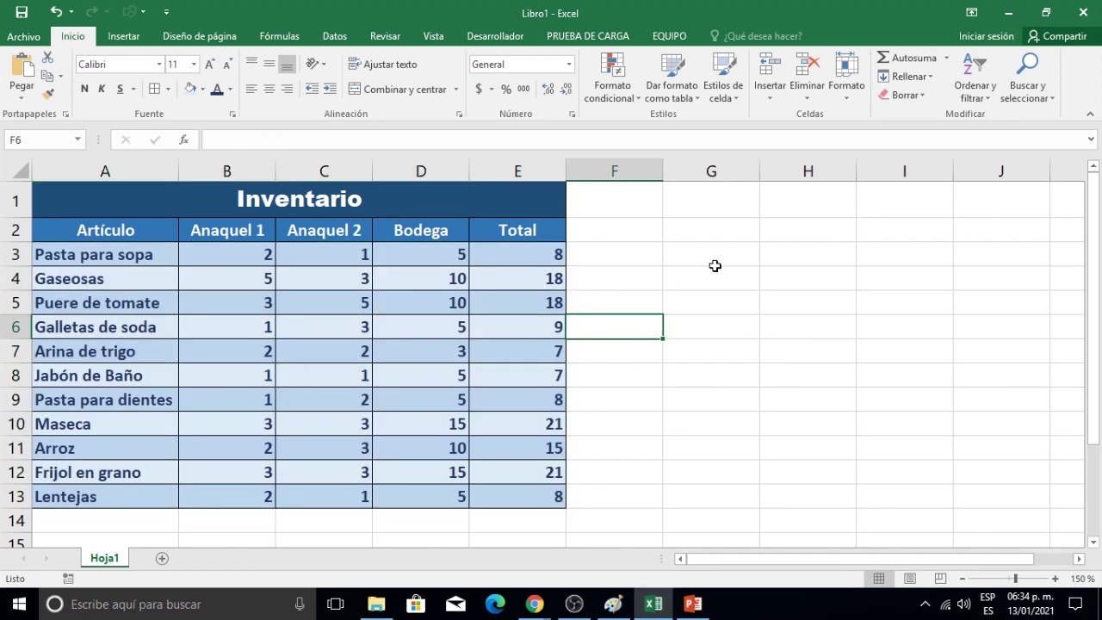
{"action": "left_click", "coordinate": [702, 238]}
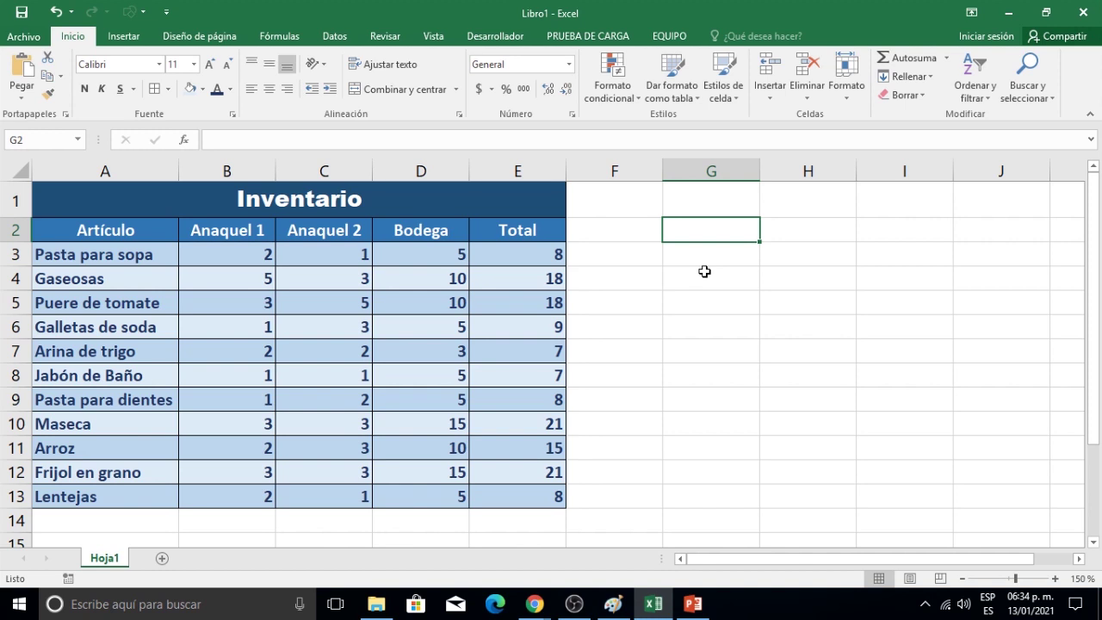
Rename the Hoja1 sheet to 'Enero'.
{"action": "double_click", "coordinate": [104, 560]}
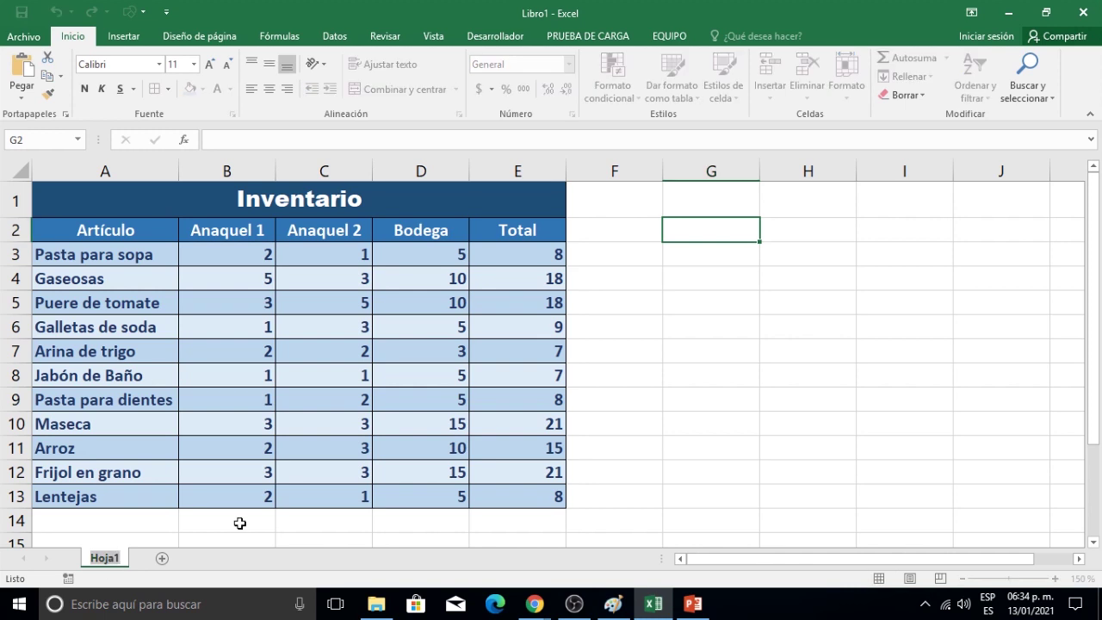
{"action": "type", "text": "Enero"}
{"action": "key", "text": "Return"}
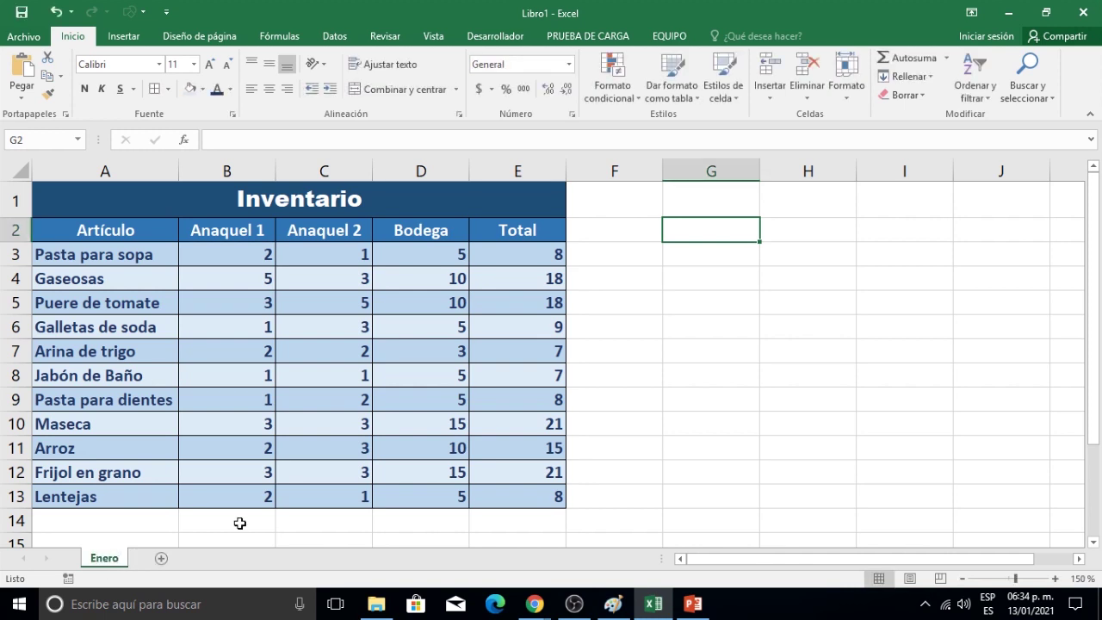
Colour the Enero sheet tab dark blue.
{"action": "right_click", "coordinate": [110, 561]}
{"action": "mouse_move", "coordinate": [168, 488]}
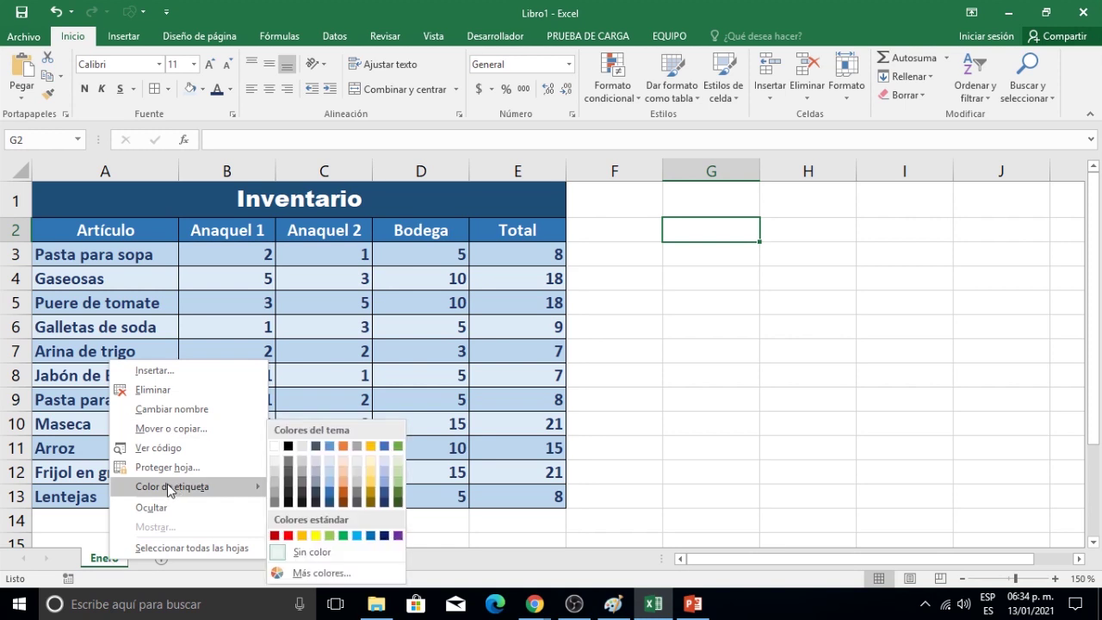
{"action": "left_click", "coordinate": [330, 505]}
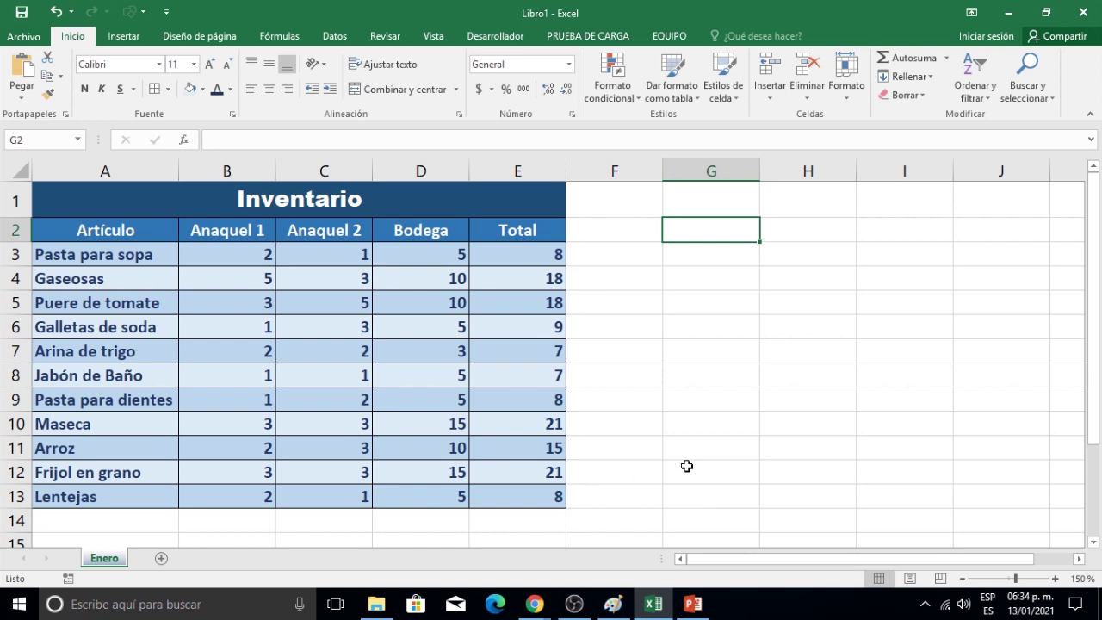
{"action": "left_click", "coordinate": [686, 465]}
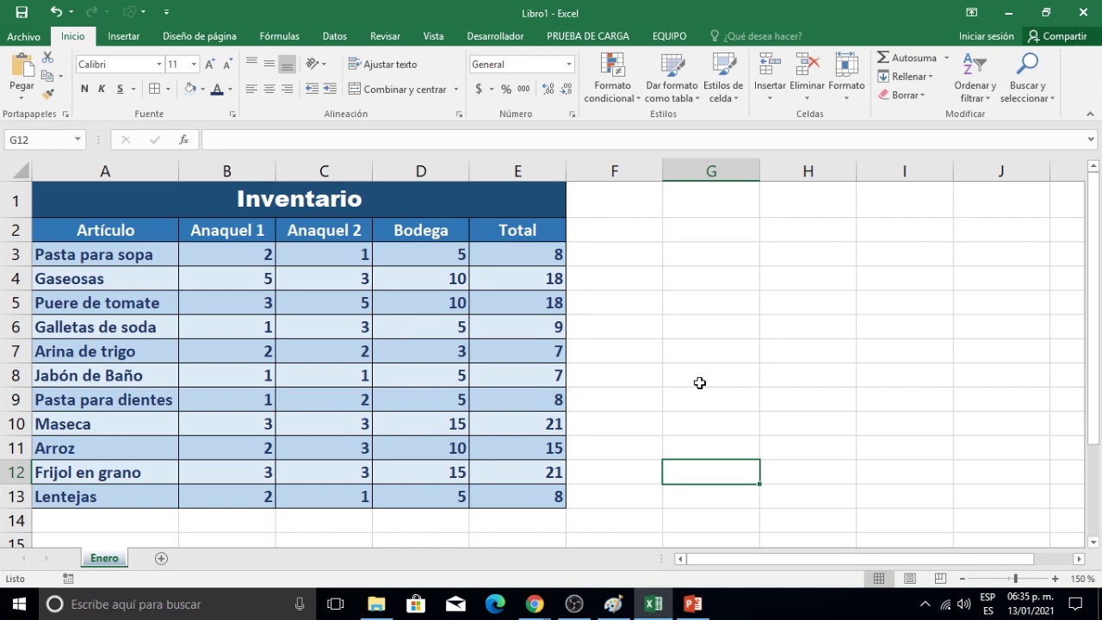
Save the workbook as 'Inventario' in Curso Excel > clase 130121.
{"action": "left_click", "coordinate": [21, 19]}
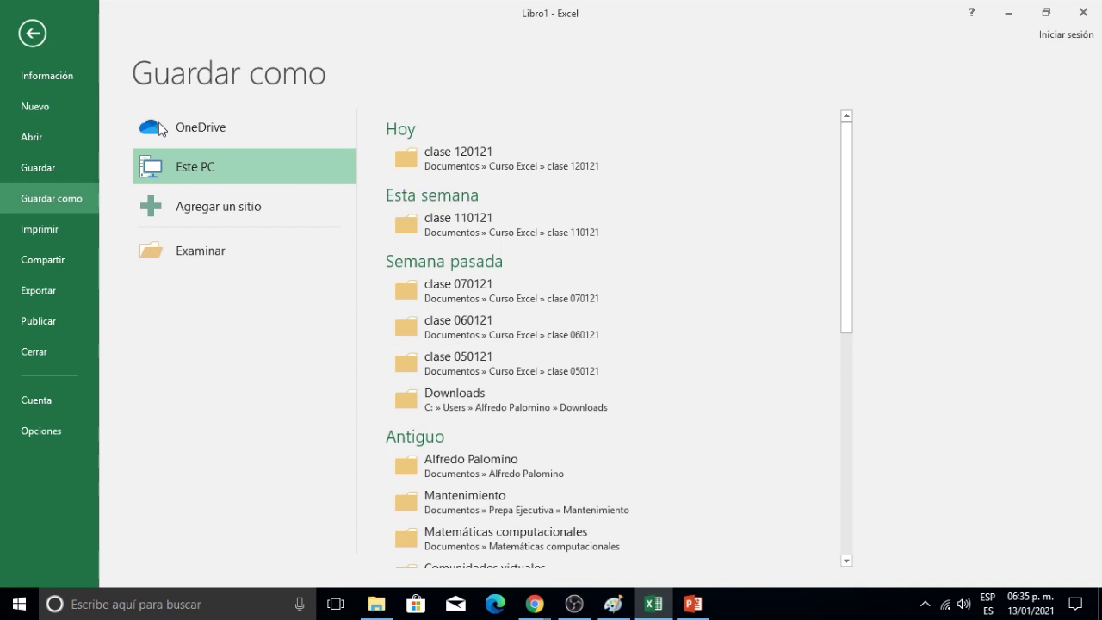
{"action": "left_click", "coordinate": [200, 252]}
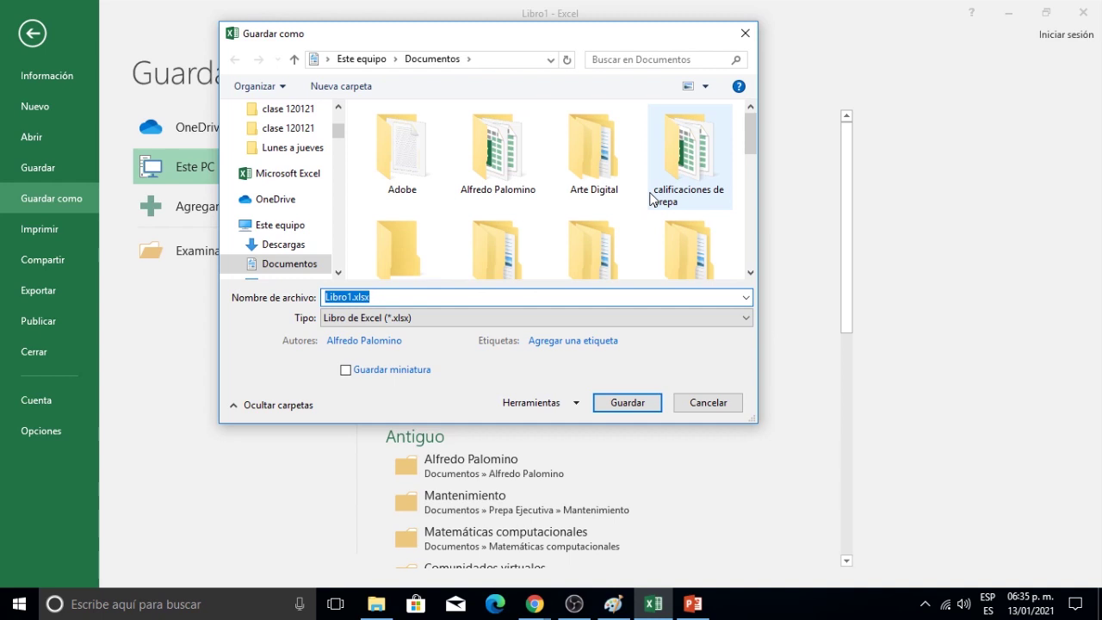
{"action": "left_click_drag", "start_coordinate": [751, 133], "coordinate": [752, 159]}
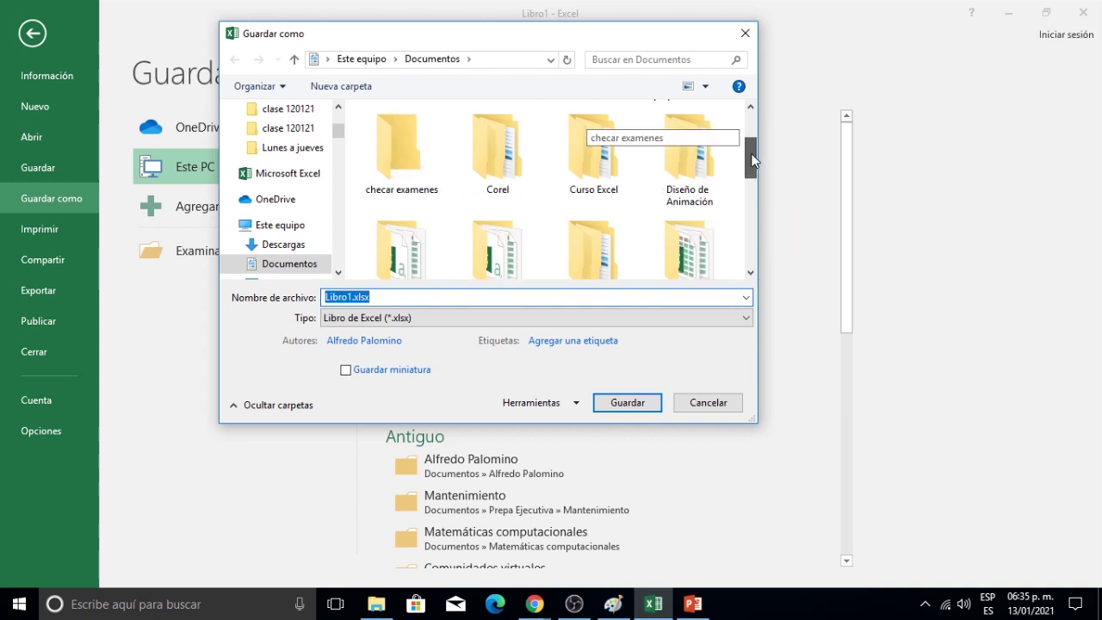
{"action": "double_click", "coordinate": [603, 148]}
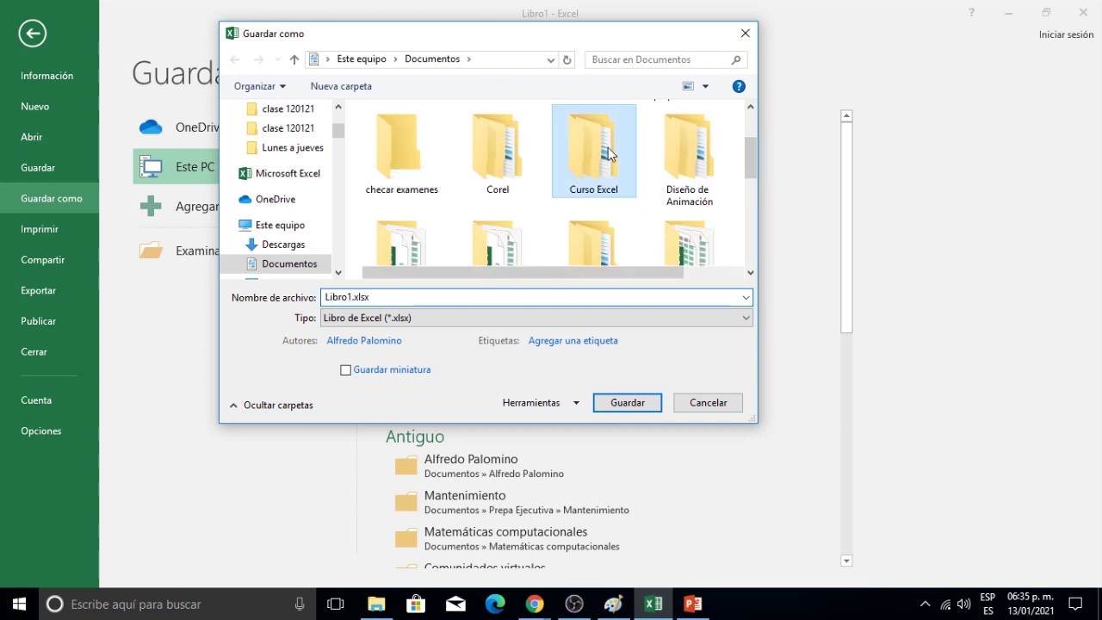
{"action": "double_click", "coordinate": [417, 235]}
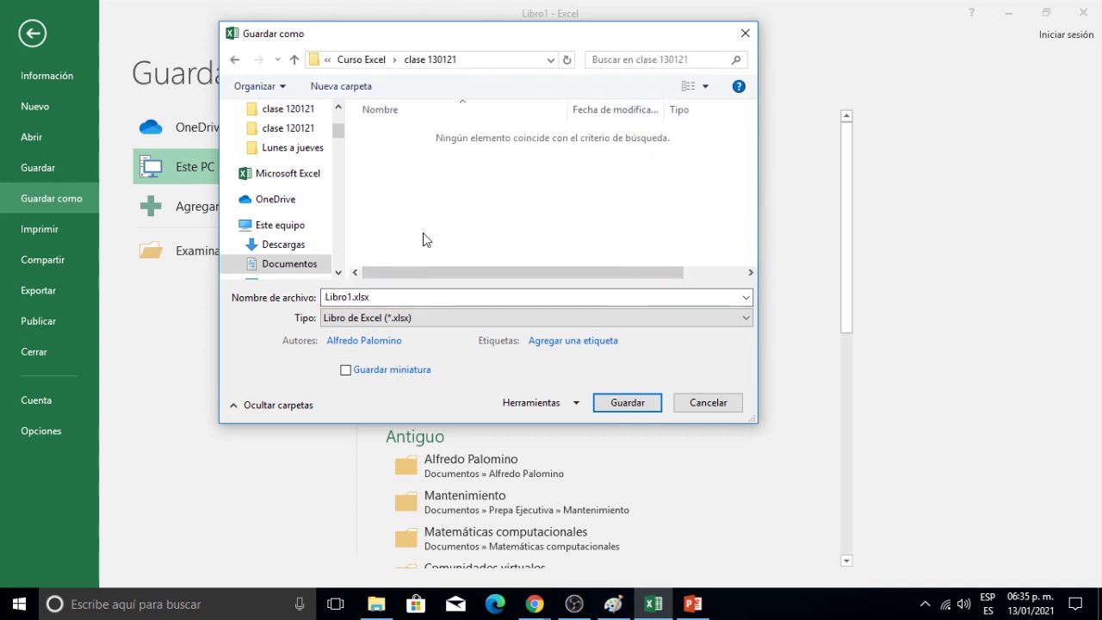
{"action": "left_click", "coordinate": [409, 296]}
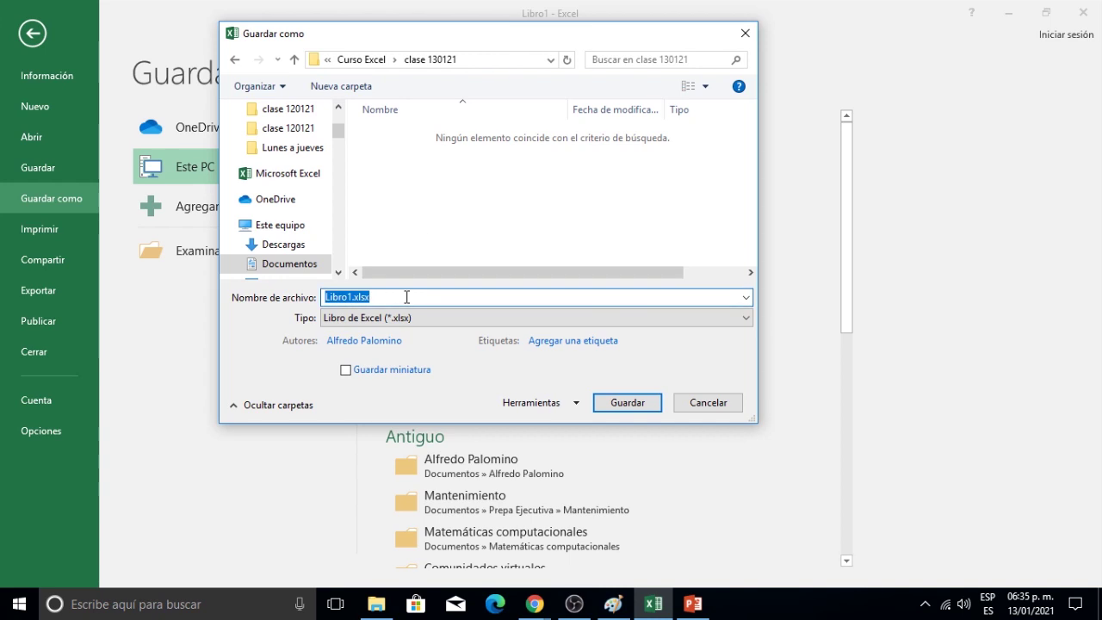
{"action": "key", "text": "BackSpace"}
{"action": "type", "text": "Inventario"}
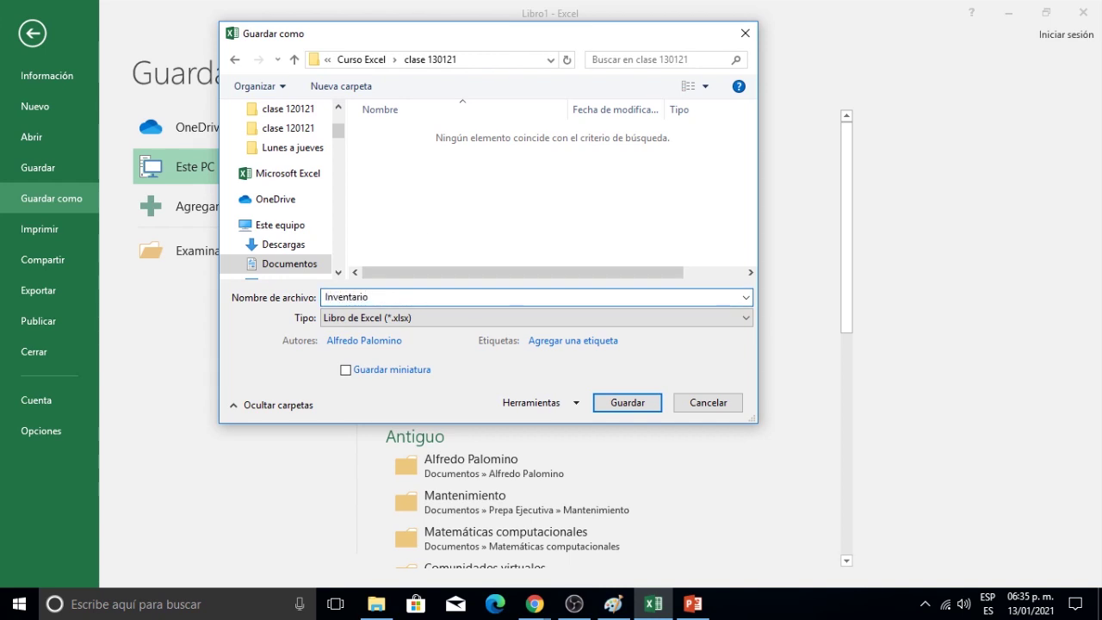
{"action": "key", "text": "Return"}
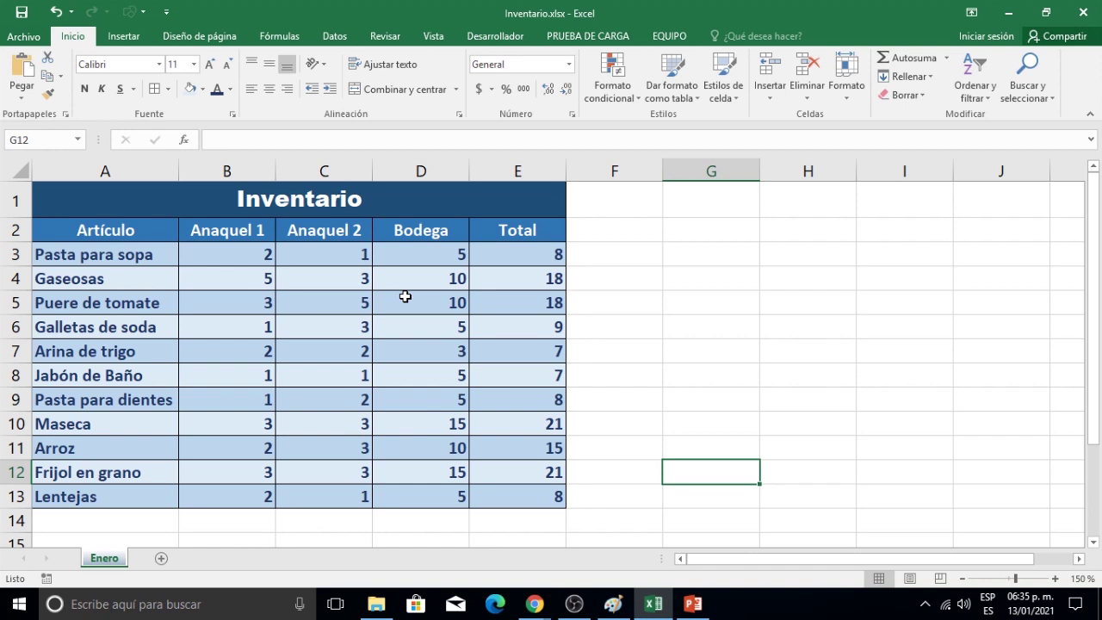
Switch the ribbon to the Revisar tab to show its Cambios group.
{"action": "left_click", "coordinate": [384, 36]}
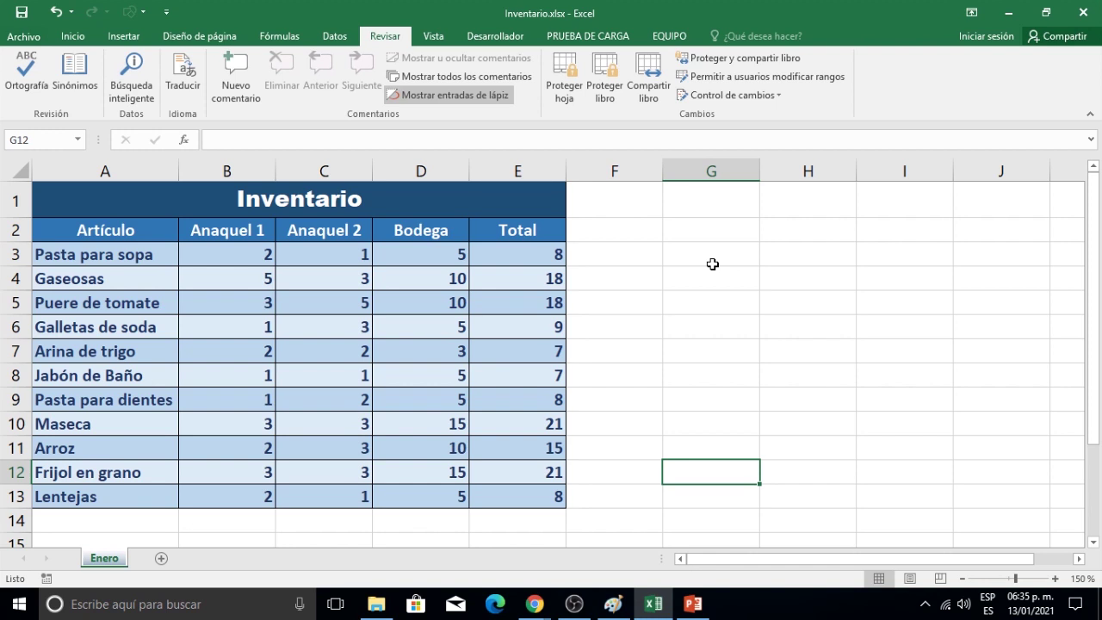
{"action": "left_click", "coordinate": [77, 38]}
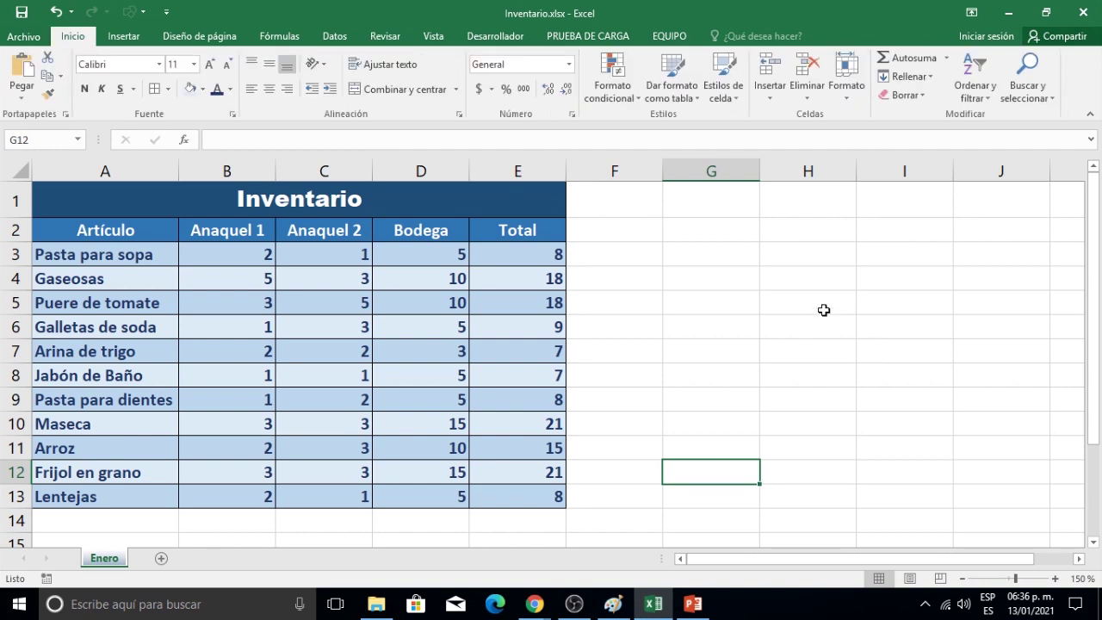
{"action": "left_click", "coordinate": [375, 39]}
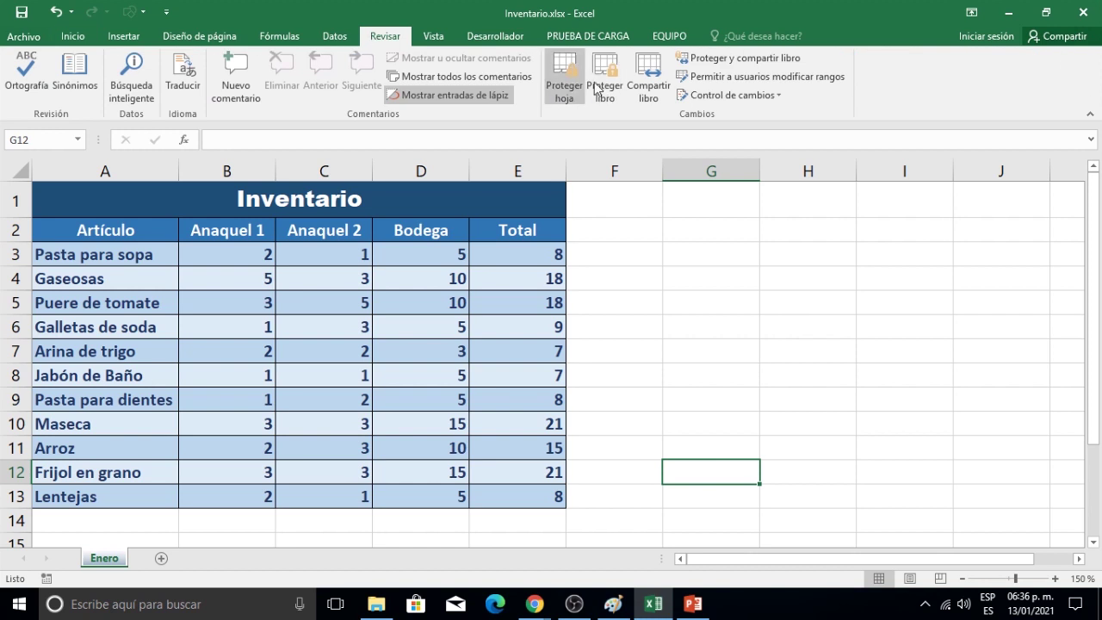
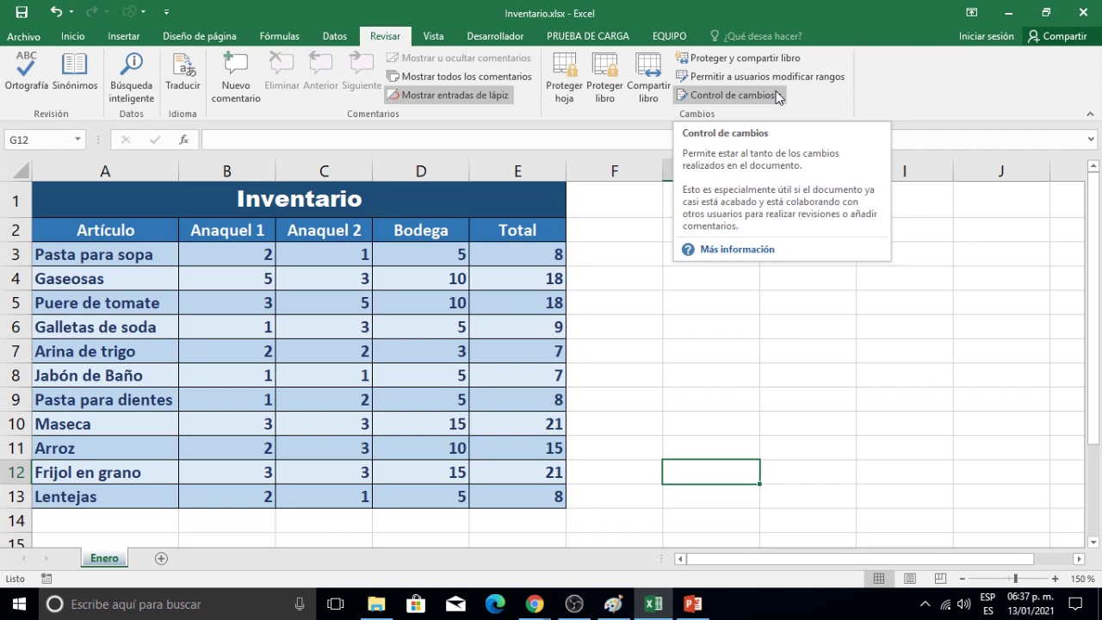
Switch to the Inicio tab, then bring up Inventario's Archivo Información page.
{"action": "left_click", "coordinate": [74, 43]}
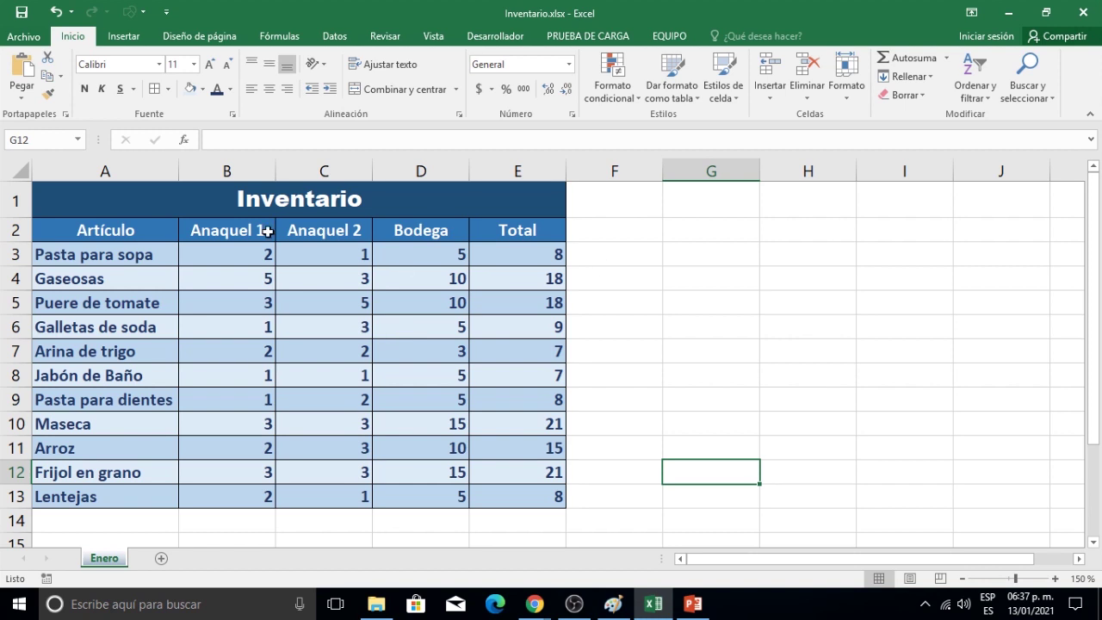
{"action": "left_click", "coordinate": [26, 37]}
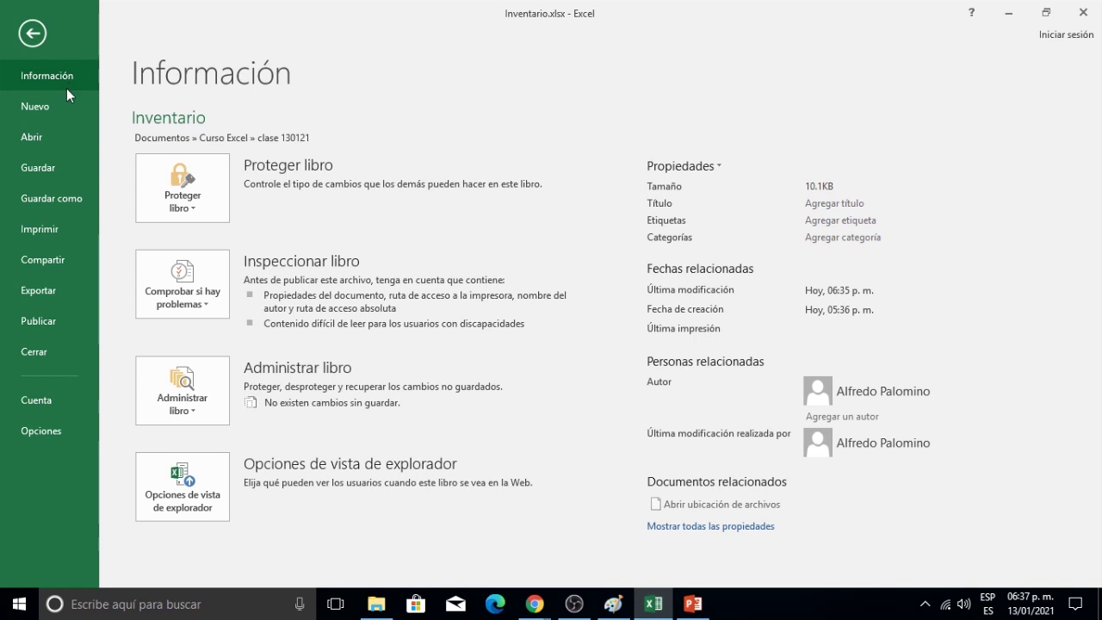
Choose Proteger libro > Marcar como final for the Inventario workbook.
{"action": "left_click", "coordinate": [197, 207]}
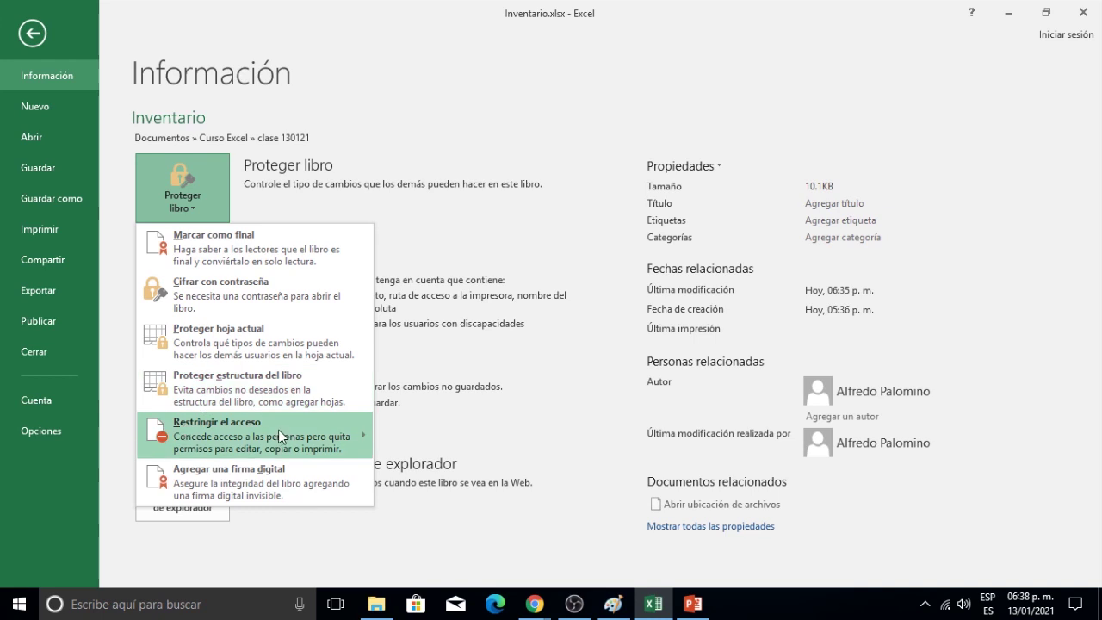
{"action": "mouse_move", "coordinate": [279, 430]}
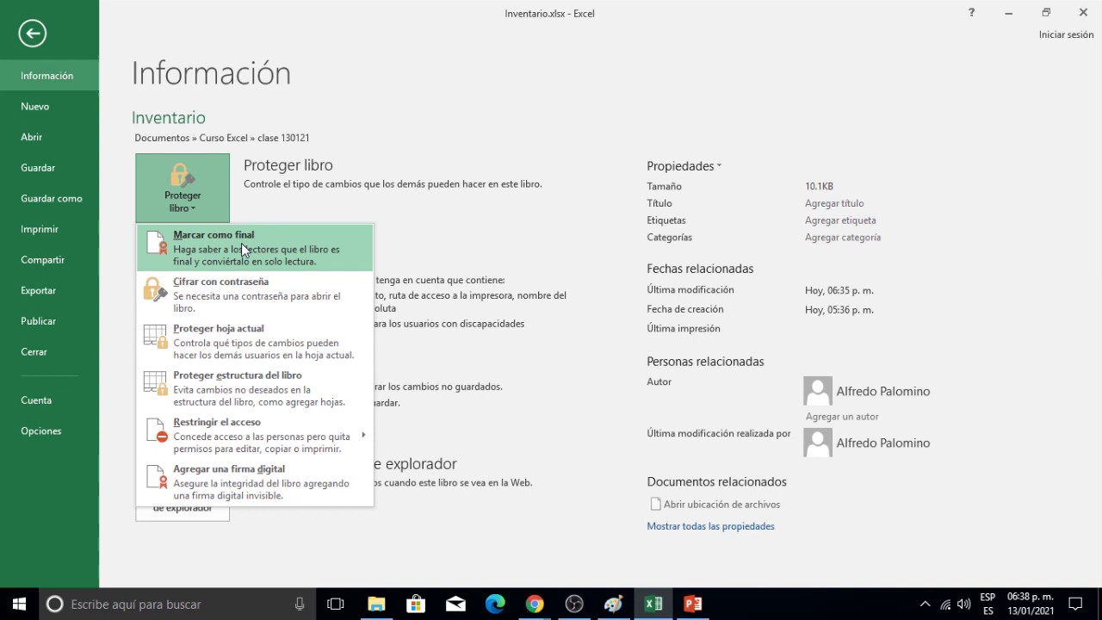
{"action": "left_click", "coordinate": [38, 38]}
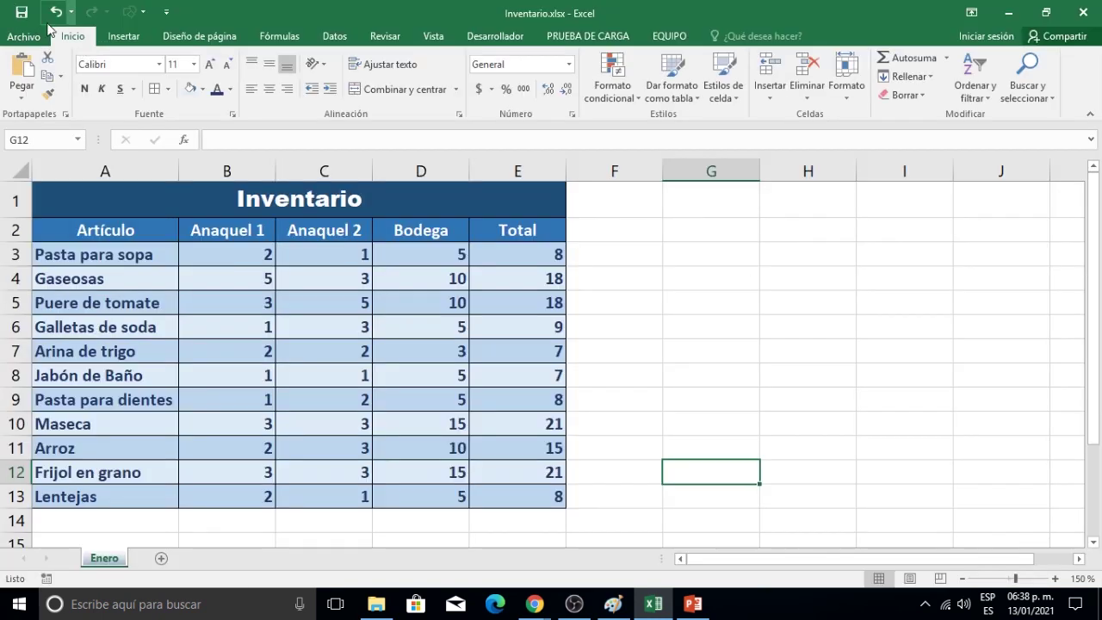
{"action": "left_click", "coordinate": [26, 38]}
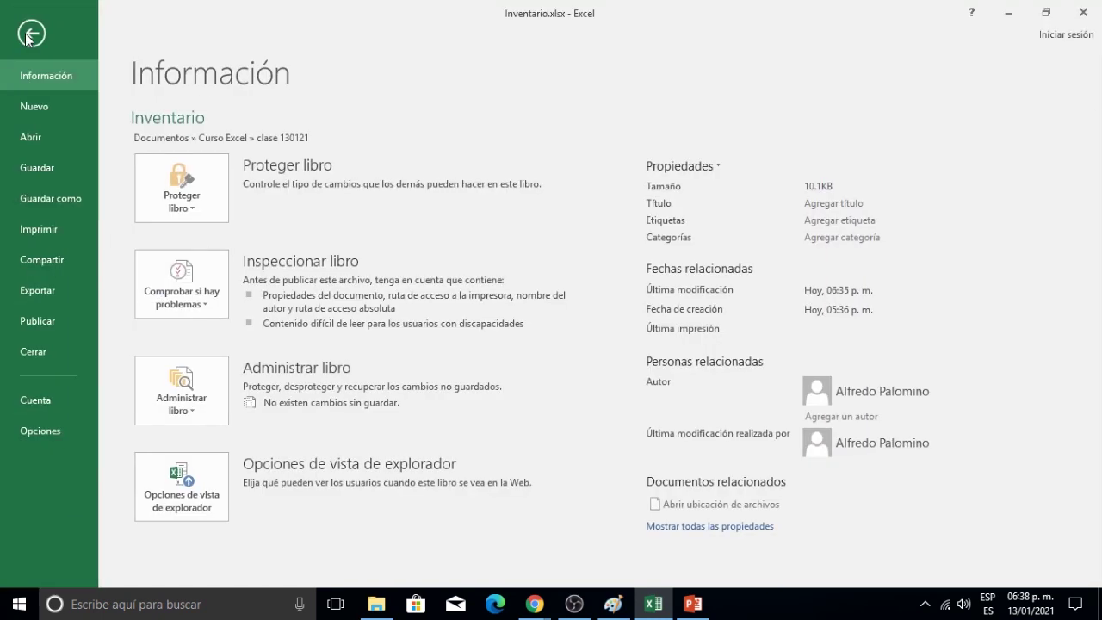
{"action": "left_click", "coordinate": [193, 203]}
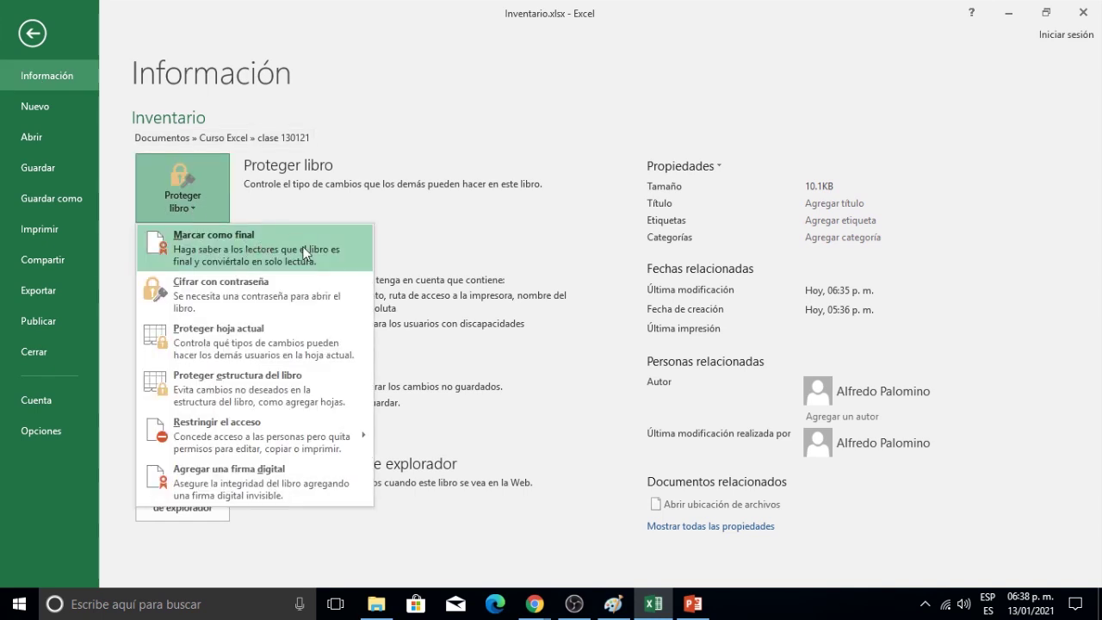
{"action": "left_click", "coordinate": [303, 252]}
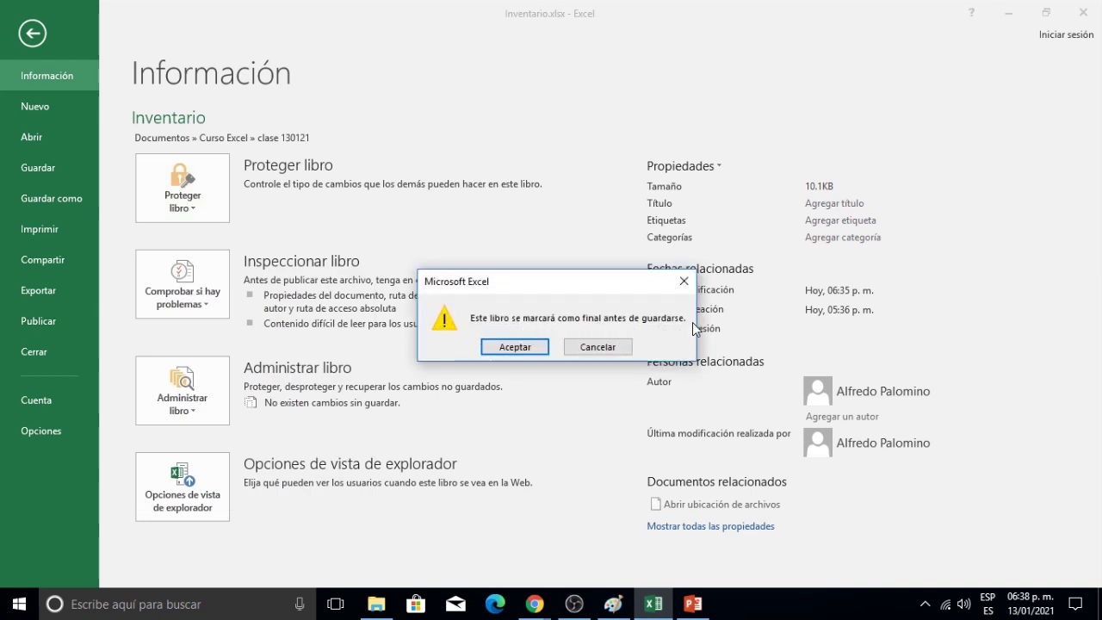
Accept saving Inventario as final and dismiss the marked-as-final notice.
{"action": "left_click", "coordinate": [521, 342]}
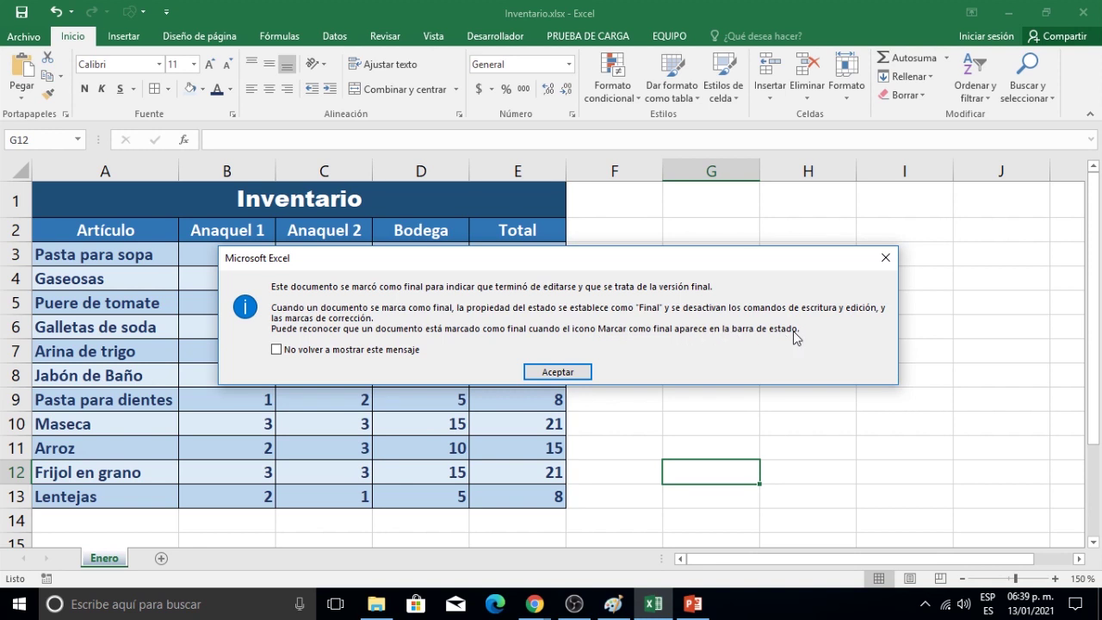
{"action": "left_click", "coordinate": [558, 372]}
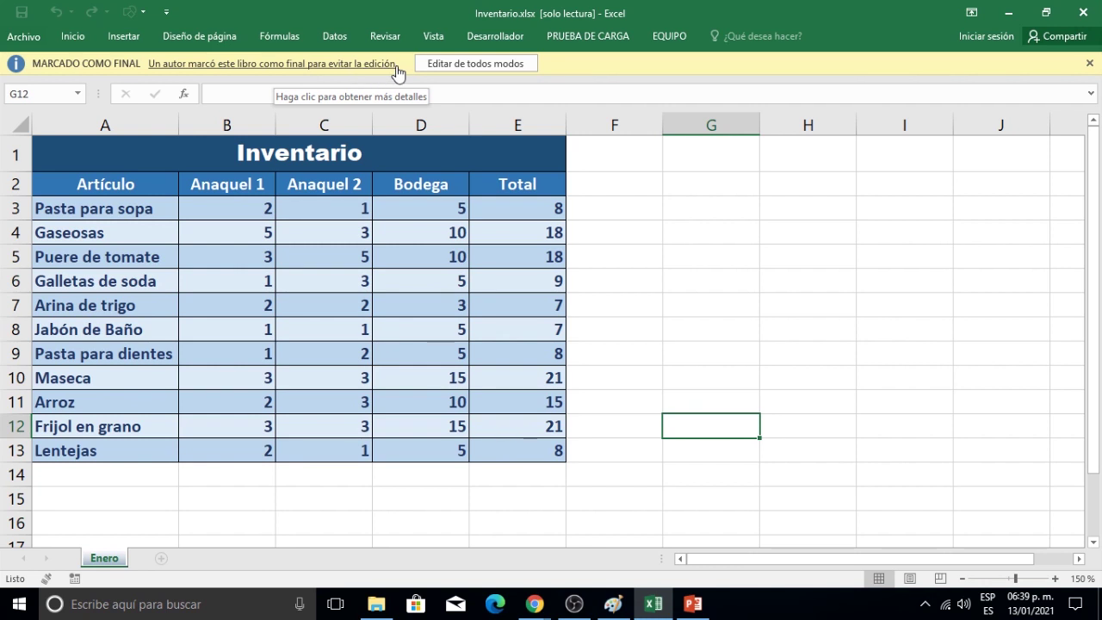
Close Inventario, then reopen Inventario.xlsx from the clase 130121 folder.
{"action": "left_click", "coordinate": [24, 36]}
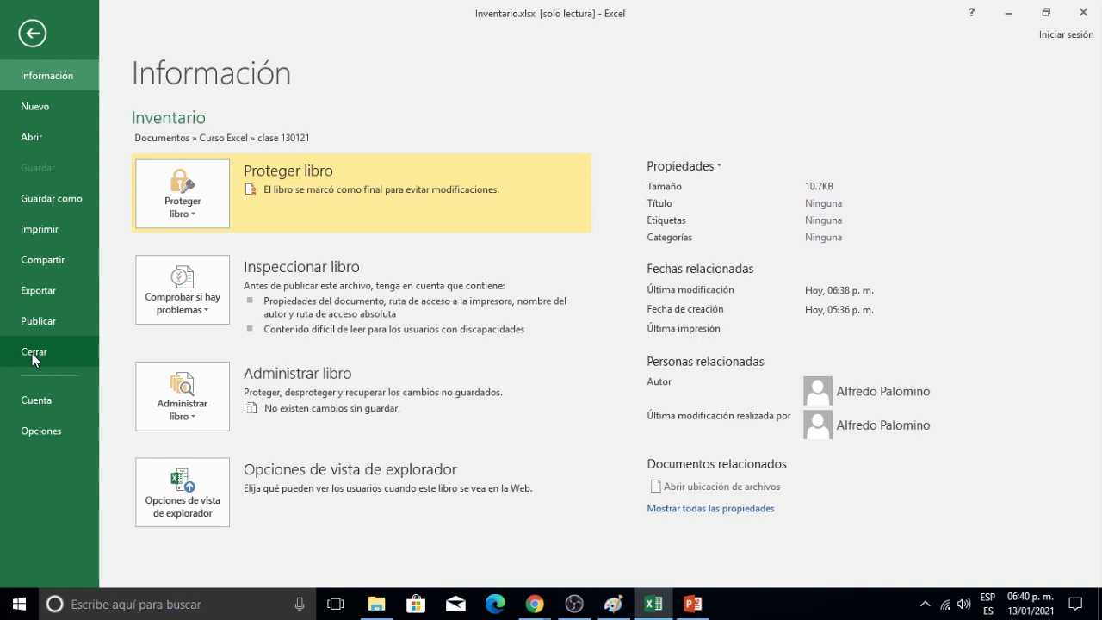
{"action": "left_click", "coordinate": [32, 353]}
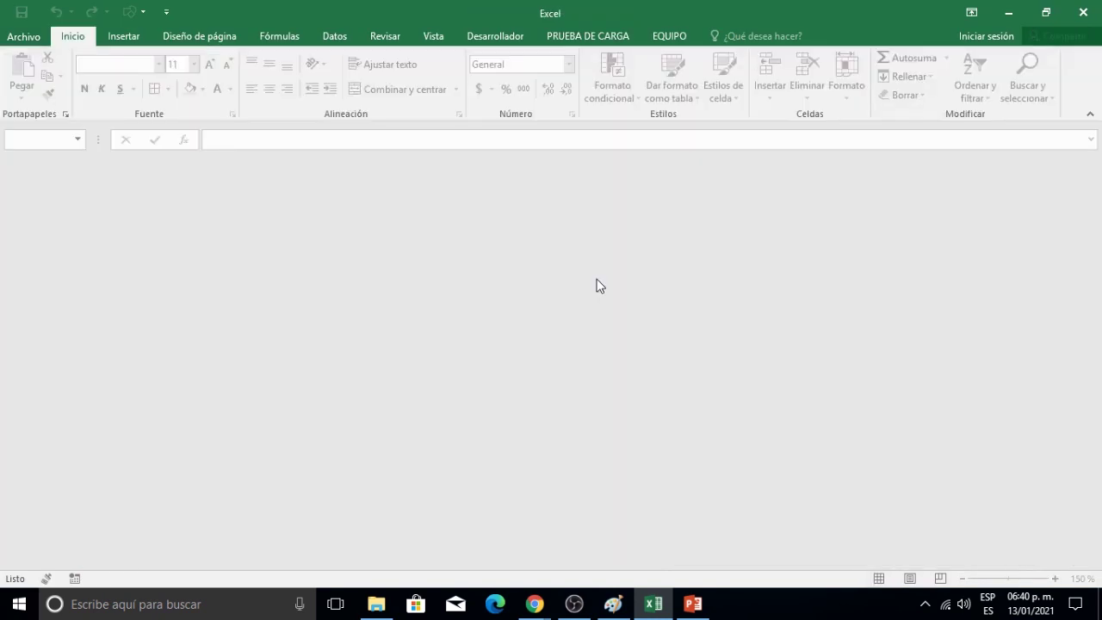
{"action": "left_click", "coordinate": [31, 38]}
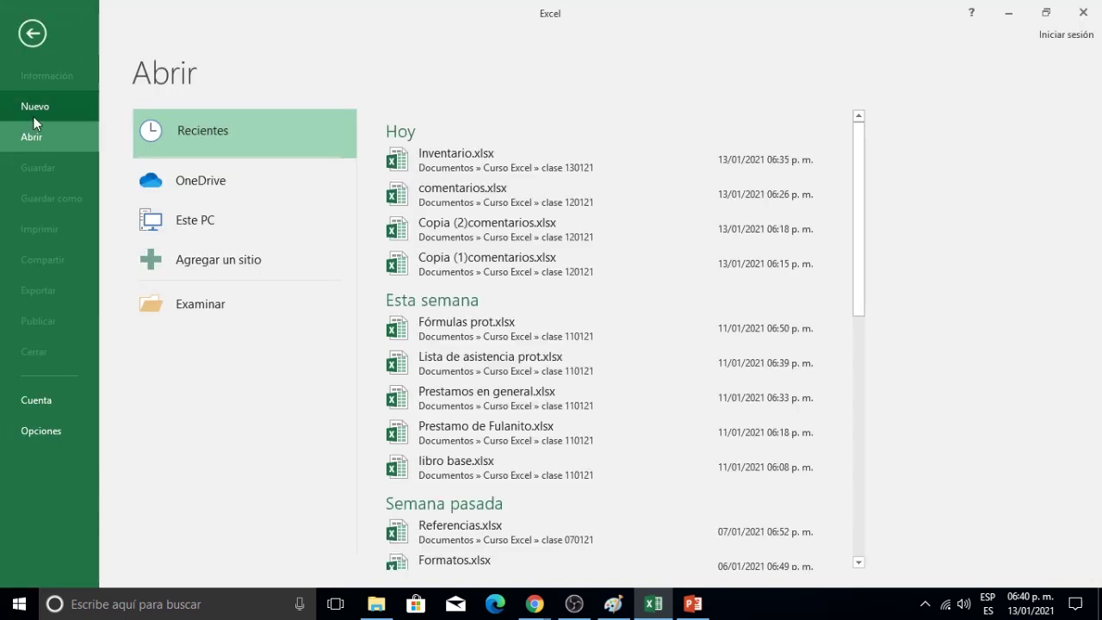
{"action": "left_click", "coordinate": [208, 310]}
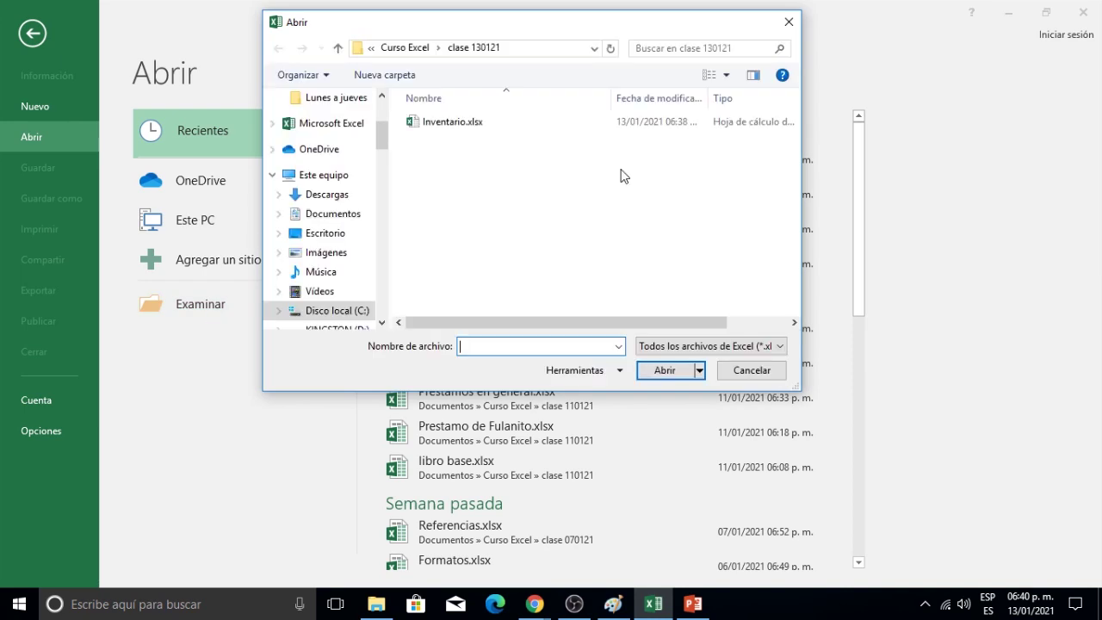
{"action": "left_click", "coordinate": [450, 123]}
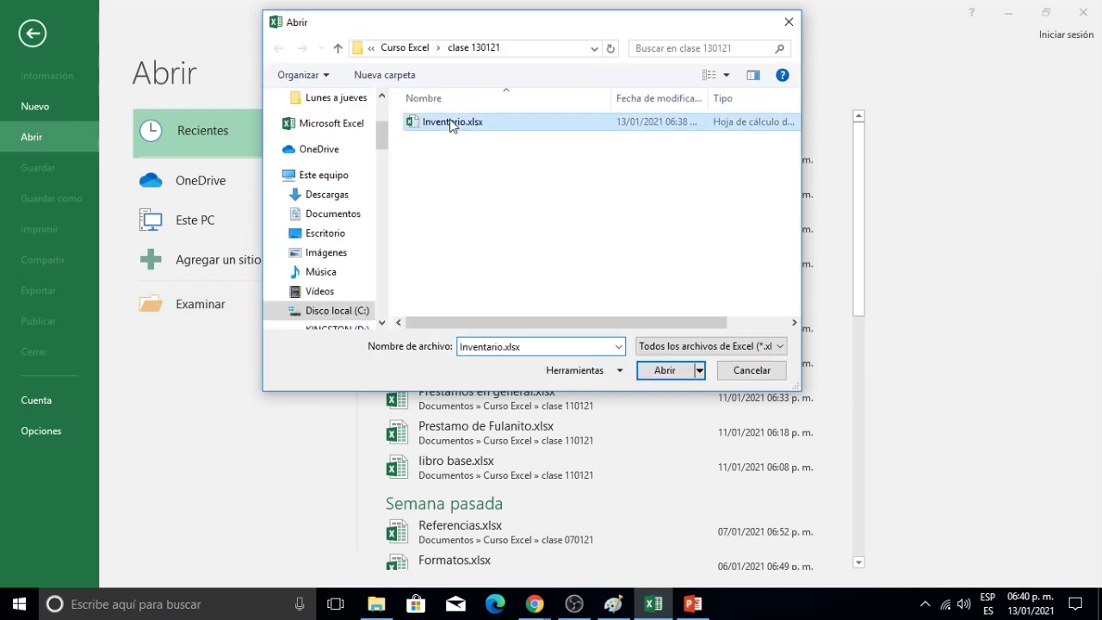
{"action": "left_click", "coordinate": [665, 371]}
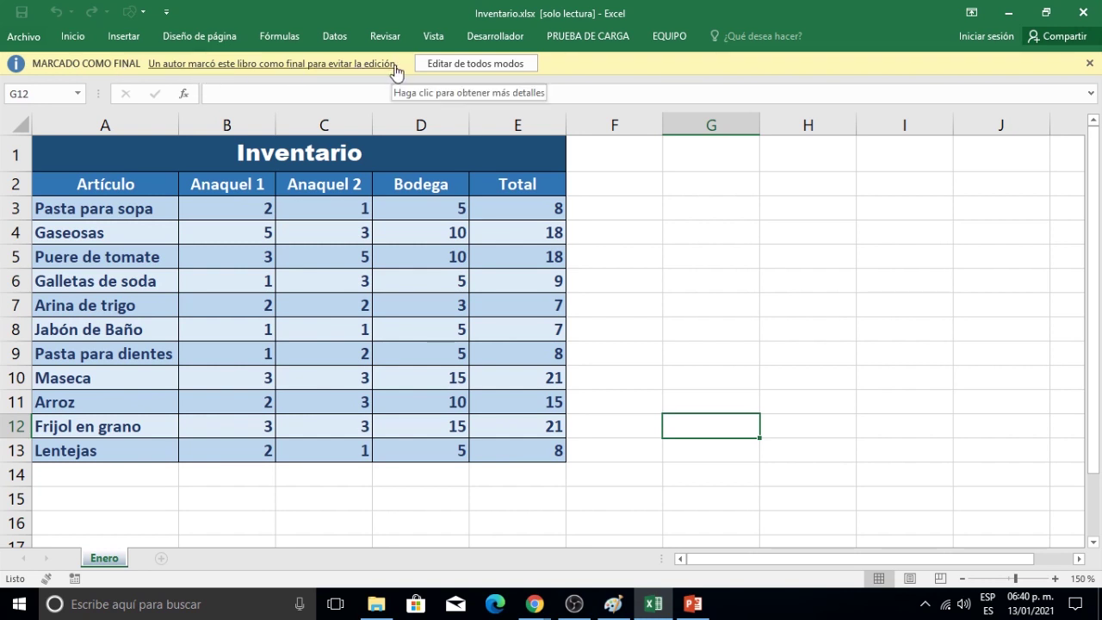
{"action": "left_click", "coordinate": [74, 38]}
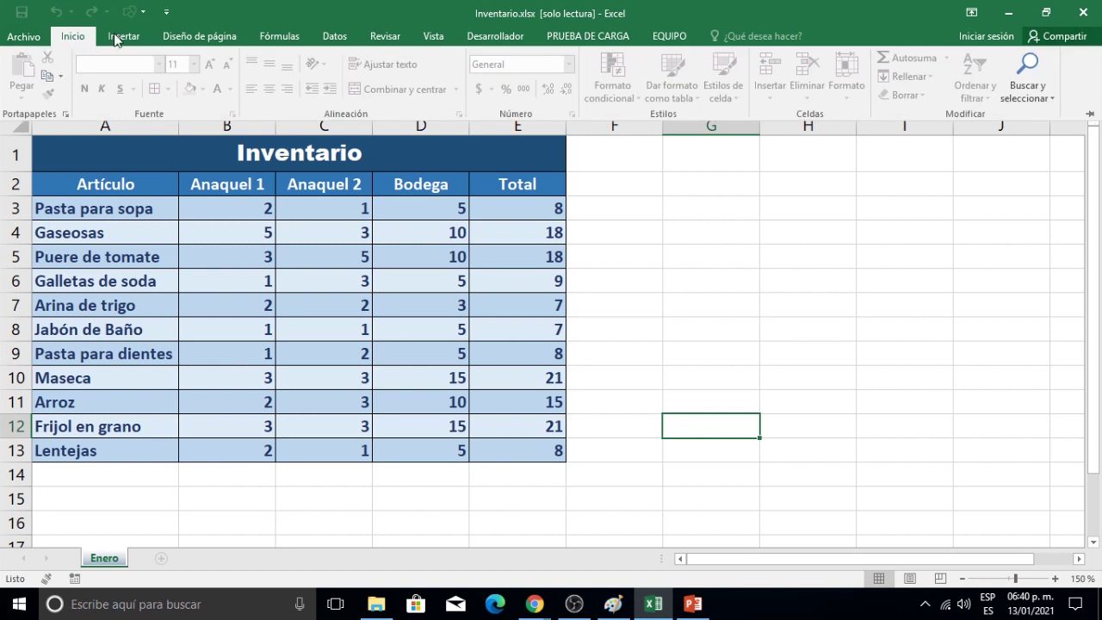
{"action": "left_click", "coordinate": [126, 40]}
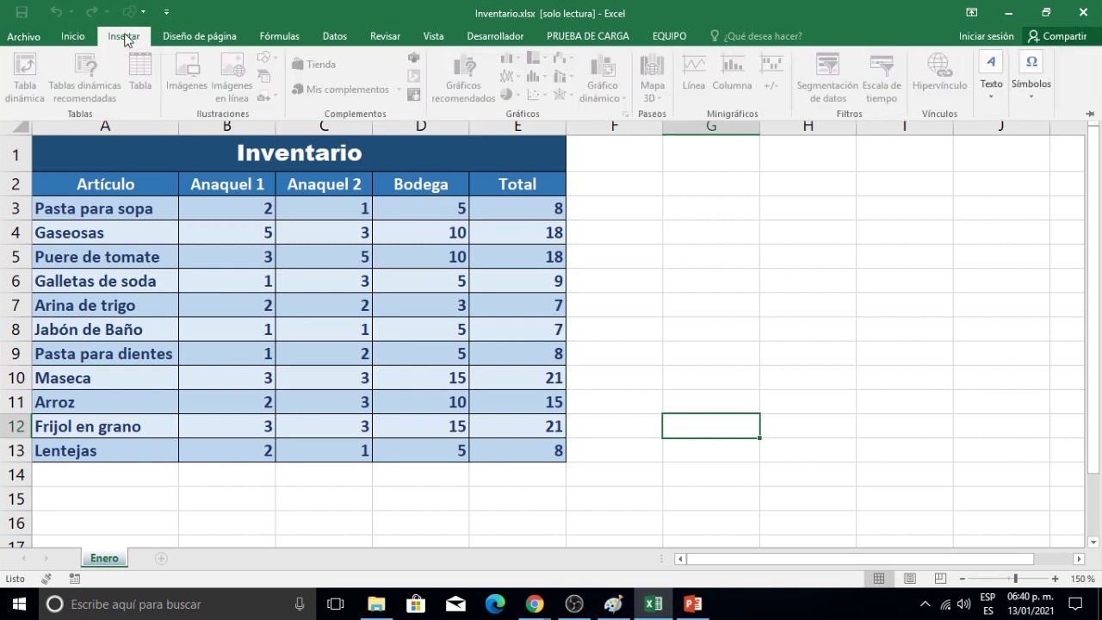
{"action": "left_click", "coordinate": [178, 35]}
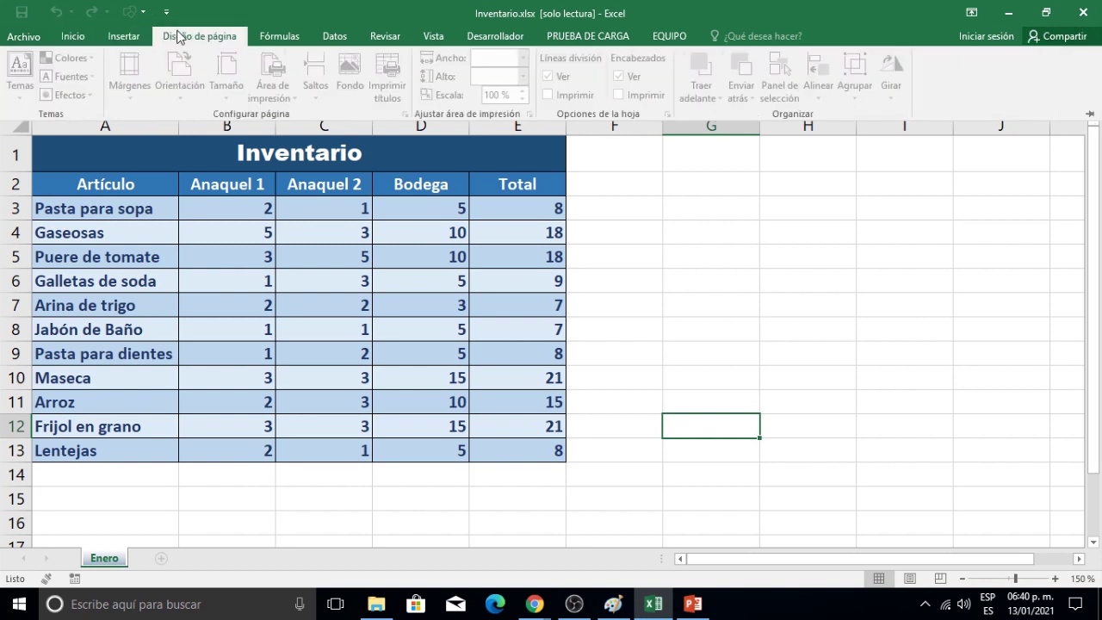
{"action": "left_click", "coordinate": [278, 40]}
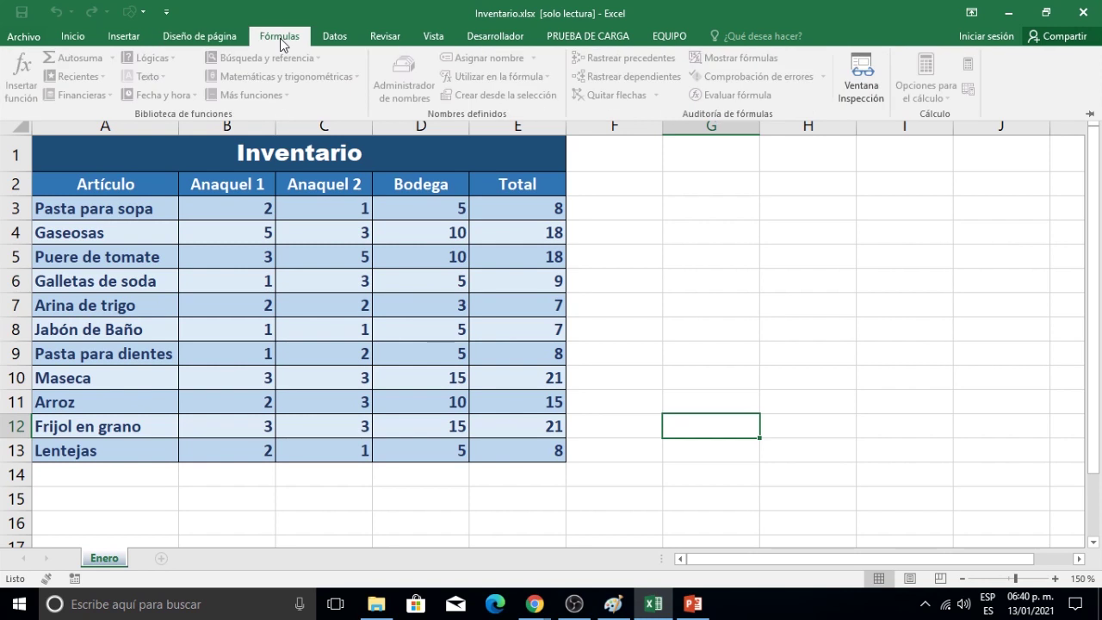
{"action": "left_click", "coordinate": [334, 38]}
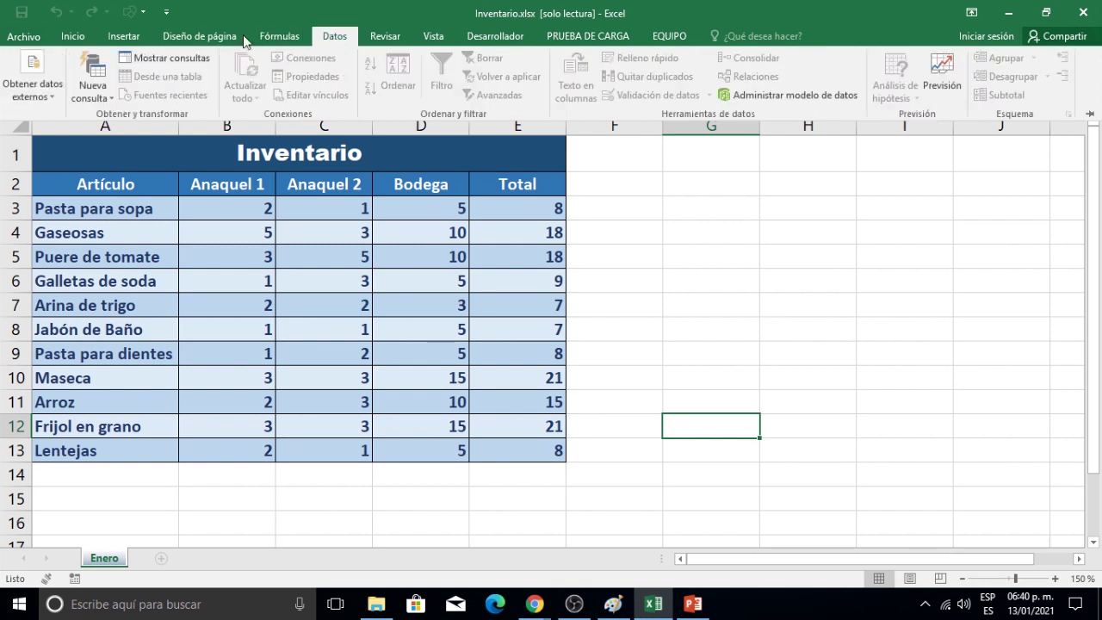
{"action": "left_click", "coordinate": [69, 37]}
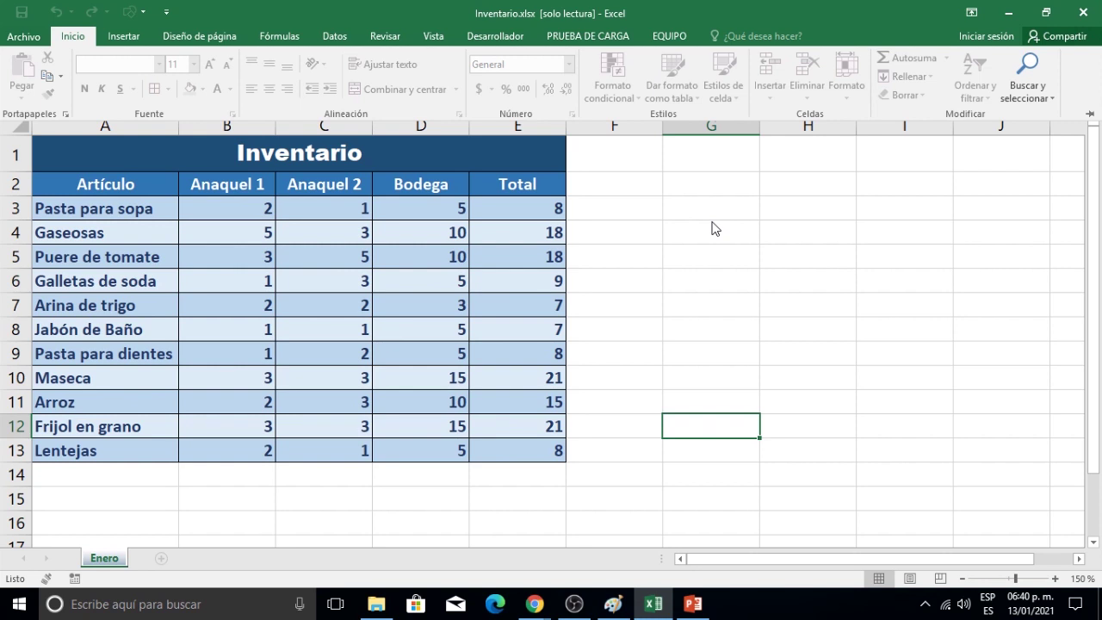
{"action": "left_click", "coordinate": [72, 35]}
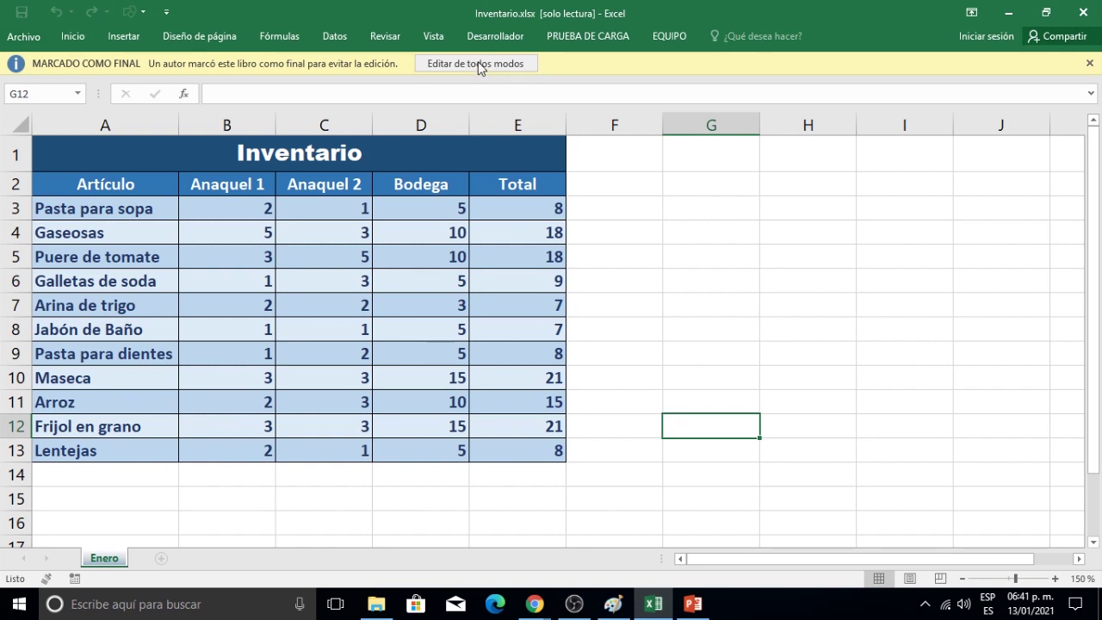
Choose Editar de todos modos in the MARCADO COMO FINAL bar.
{"action": "left_click", "coordinate": [478, 63]}
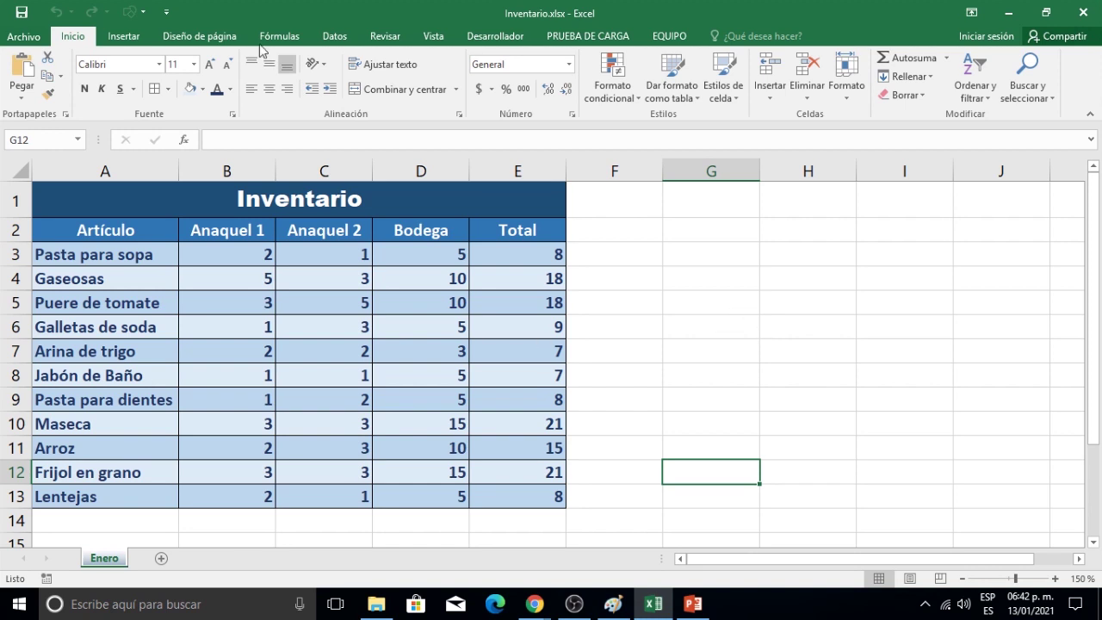
Encrypt Inventario via Cifrar con contraseña, entering and confirming a password, then return to the sheet.
{"action": "left_click", "coordinate": [31, 38]}
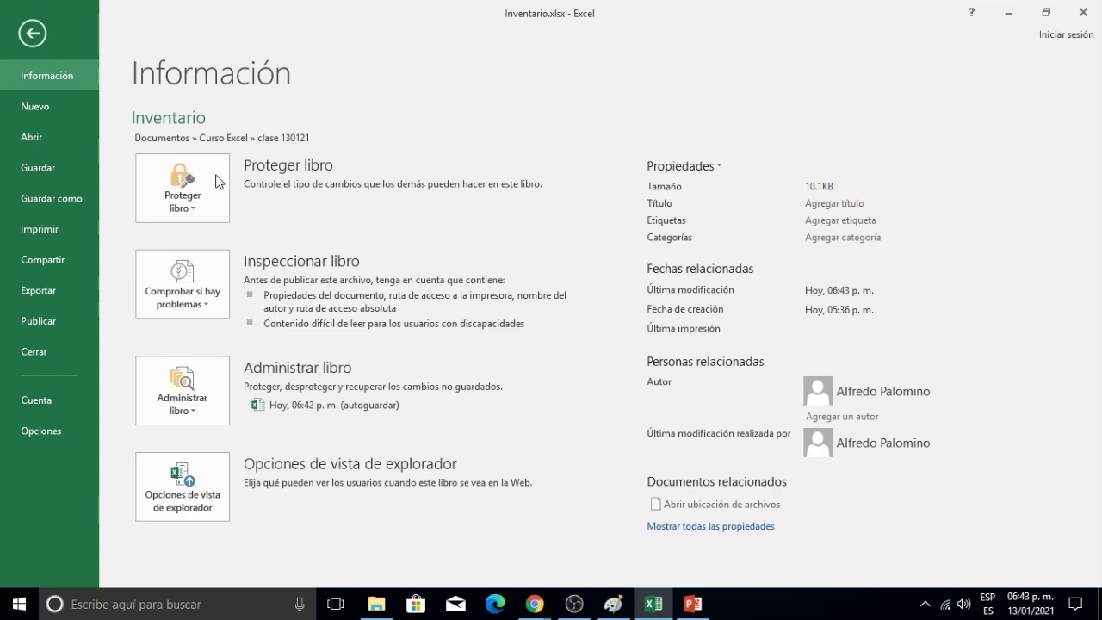
{"action": "left_click", "coordinate": [215, 185]}
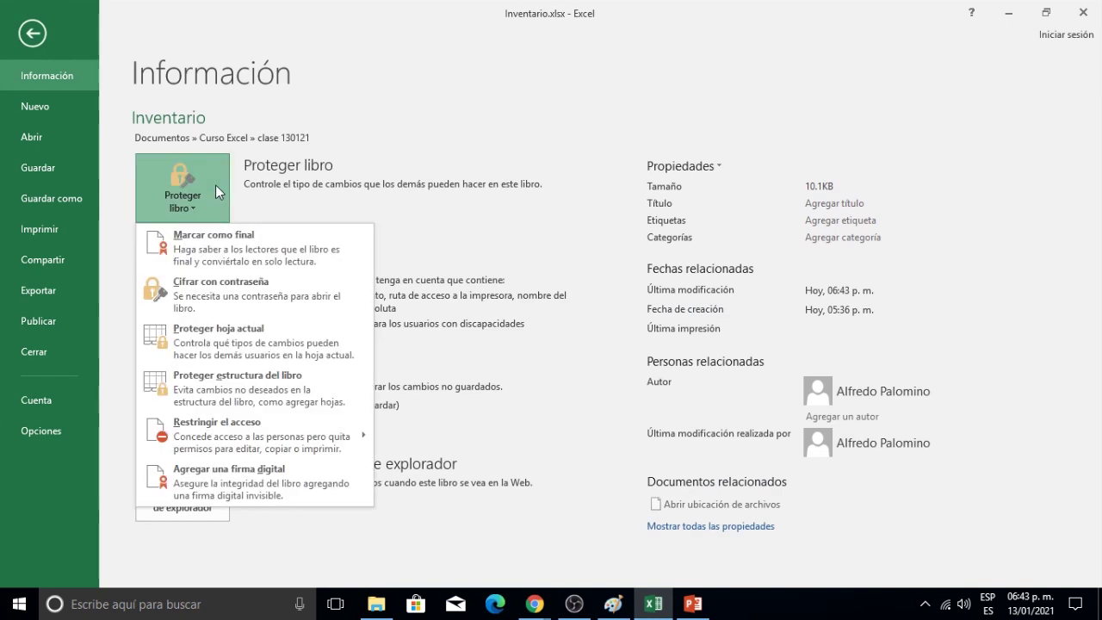
{"action": "left_click", "coordinate": [283, 297]}
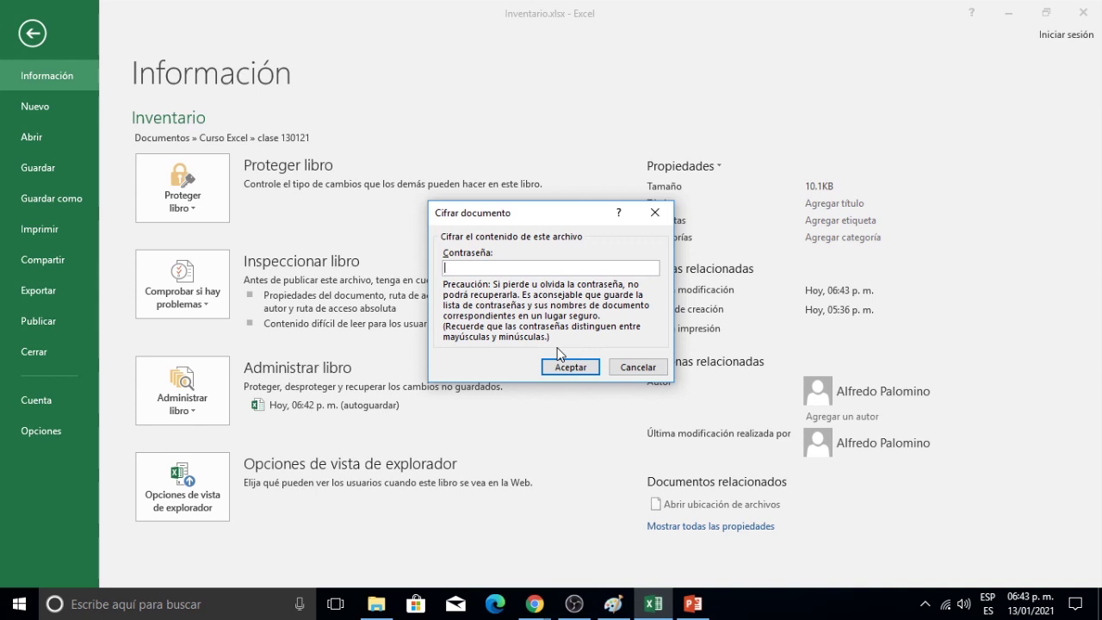
{"action": "type", "text": "1234"}
{"action": "left_click", "coordinate": [594, 372]}
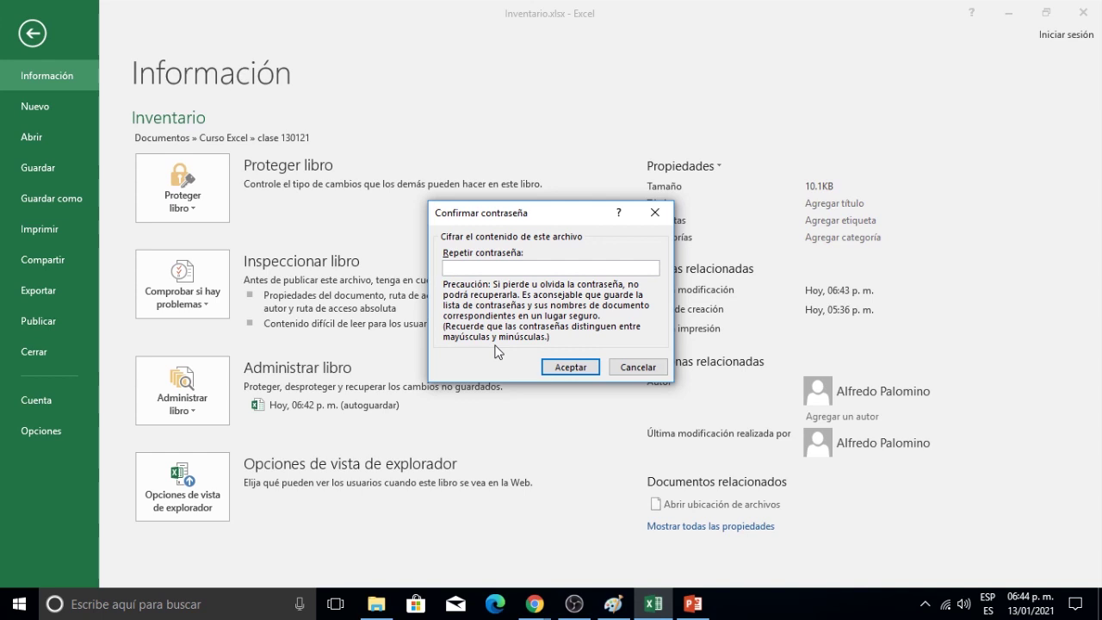
{"action": "type", "text": "••••"}
{"action": "left_click", "coordinate": [585, 367]}
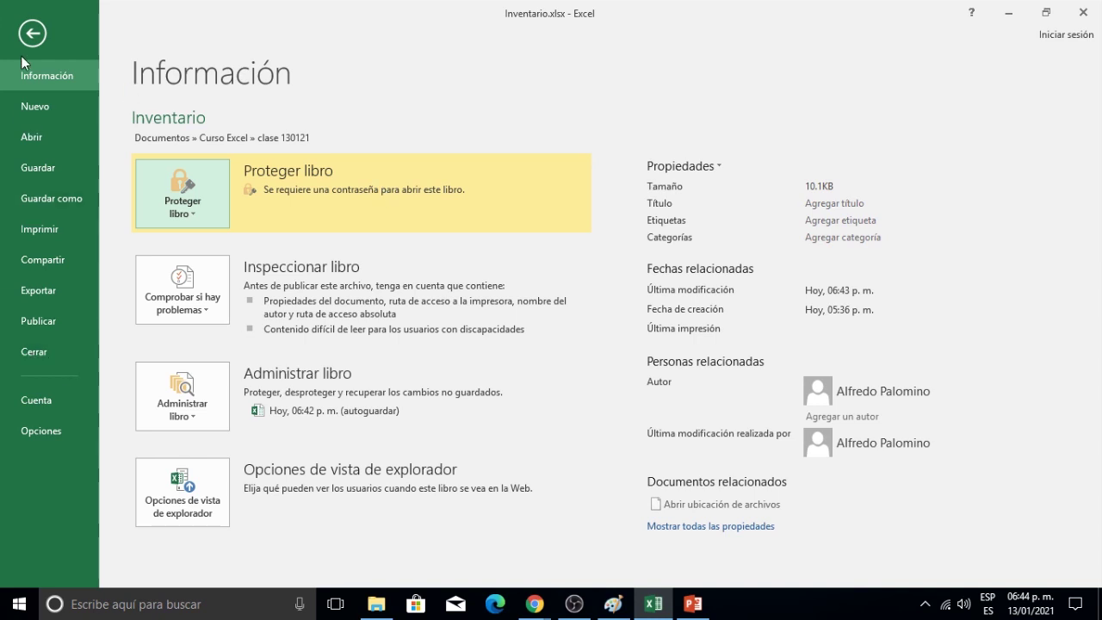
{"action": "left_click", "coordinate": [33, 34]}
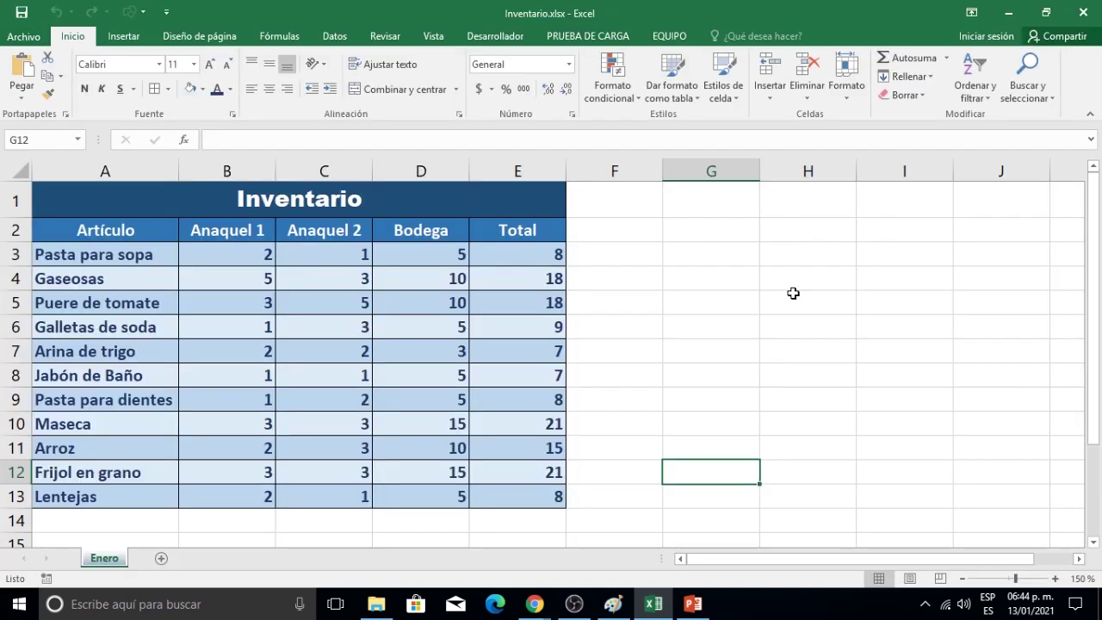
Close Inventario, saving the changes.
{"action": "left_click", "coordinate": [26, 39]}
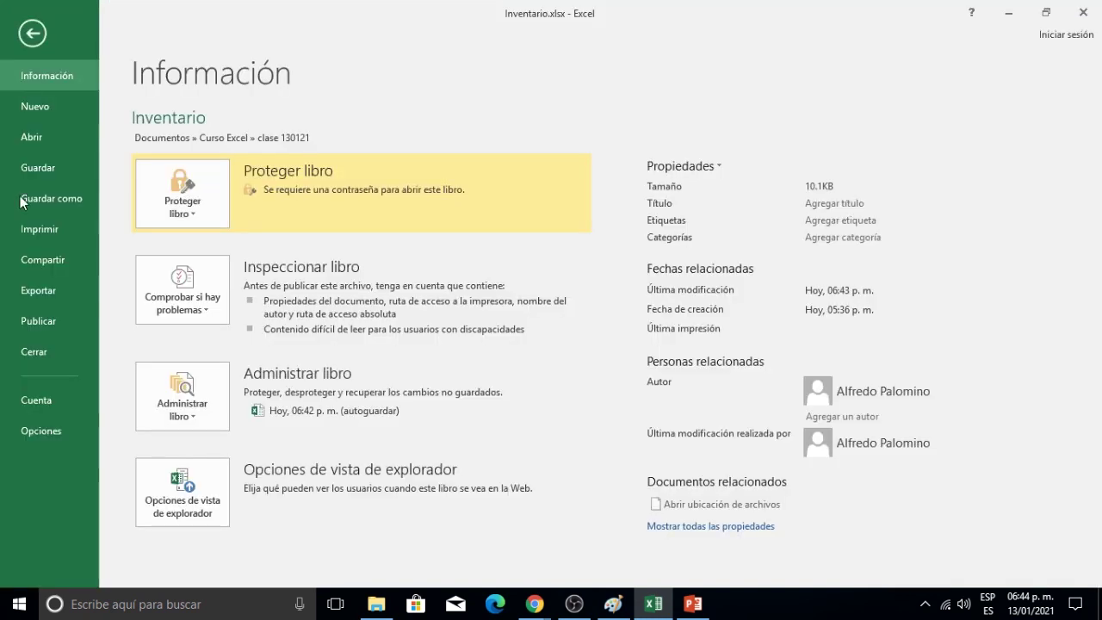
{"action": "left_click", "coordinate": [41, 348]}
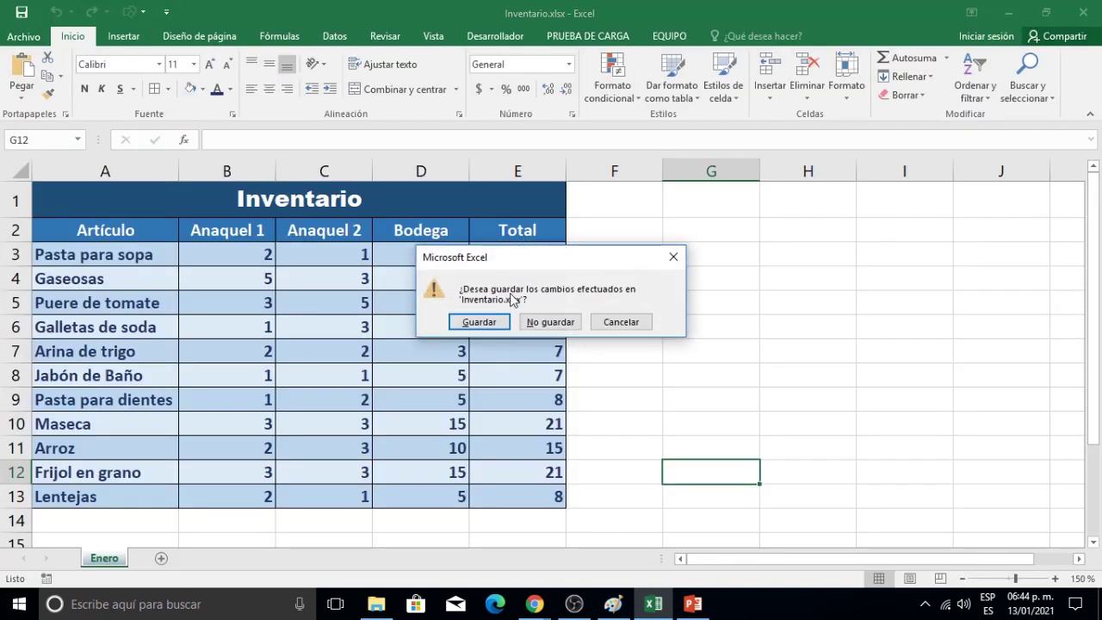
{"action": "left_click", "coordinate": [503, 322]}
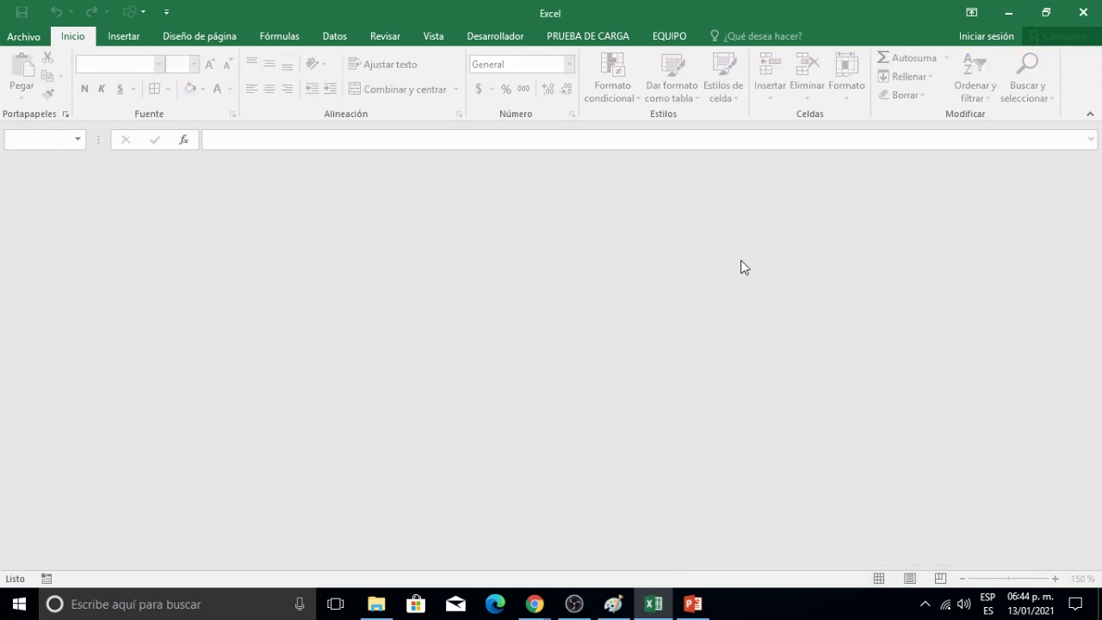
Reopen Inventario.xlsx by entering its password, then close it again.
{"action": "left_click", "coordinate": [26, 41]}
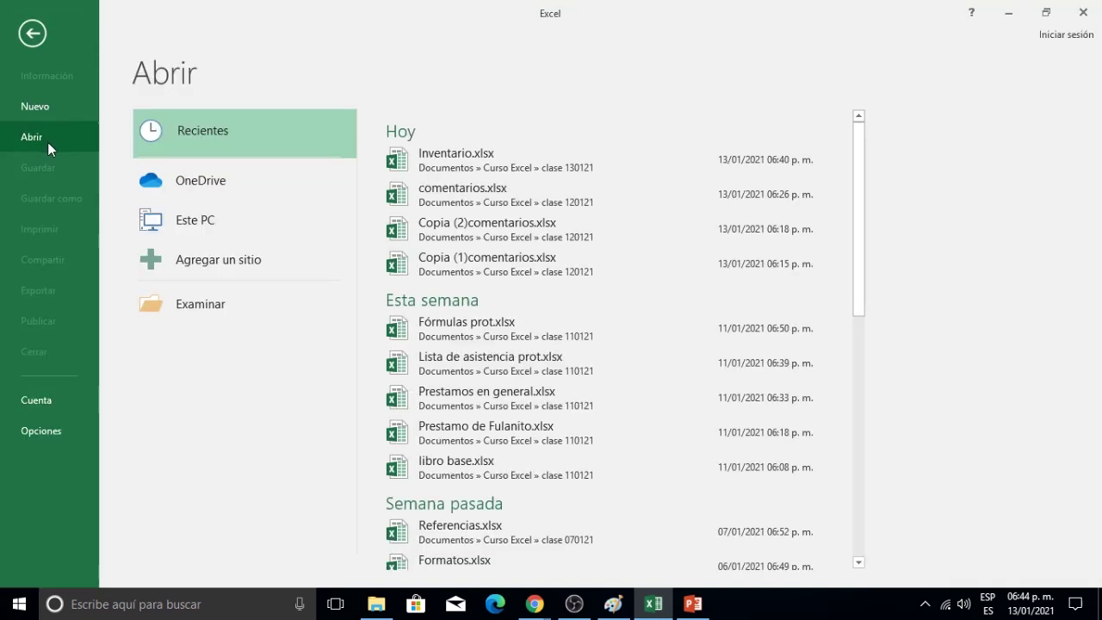
{"action": "left_click", "coordinate": [457, 161]}
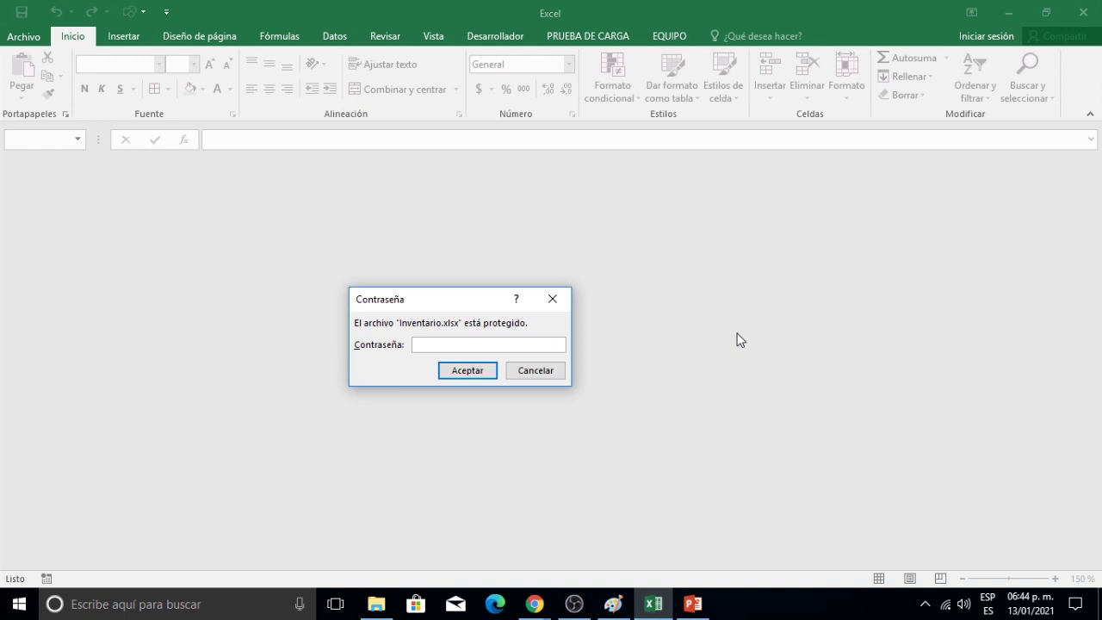
{"action": "type", "text": "1234"}
{"action": "left_click", "coordinate": [473, 374]}
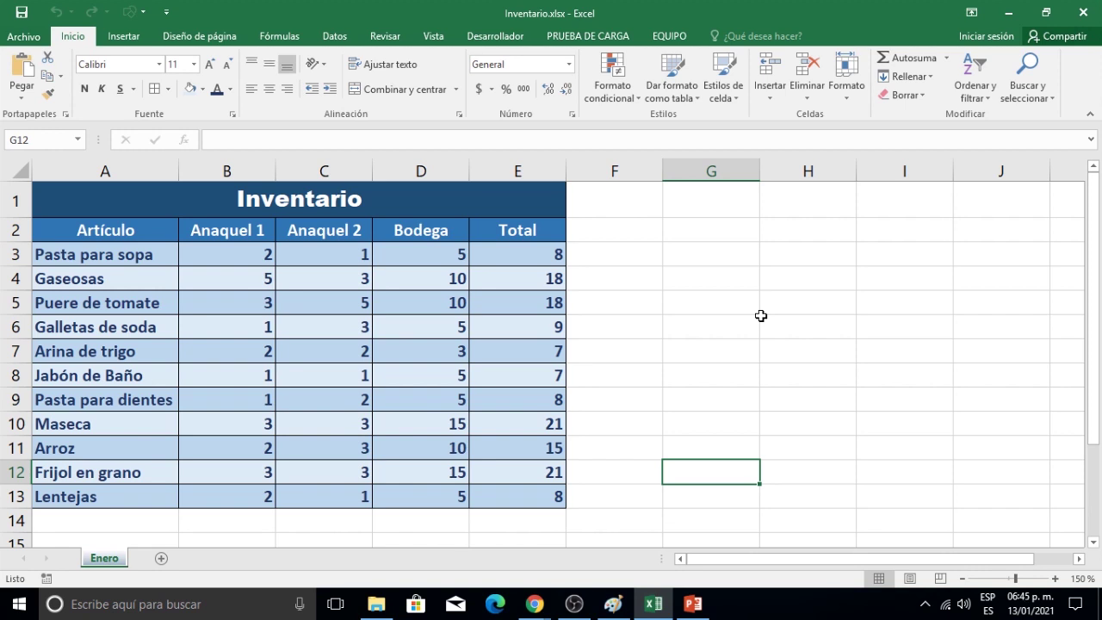
{"action": "left_click", "coordinate": [40, 45]}
{"action": "left_click", "coordinate": [40, 342]}
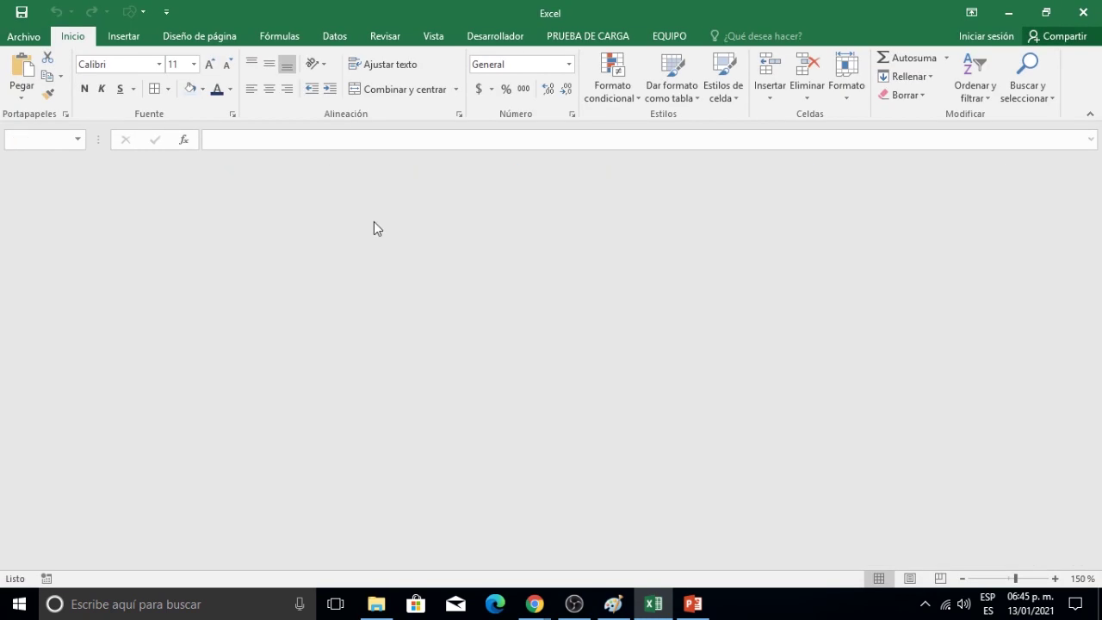
Try opening Inventario.xlsx with a wrong password and dismiss the error.
{"action": "left_click", "coordinate": [23, 42]}
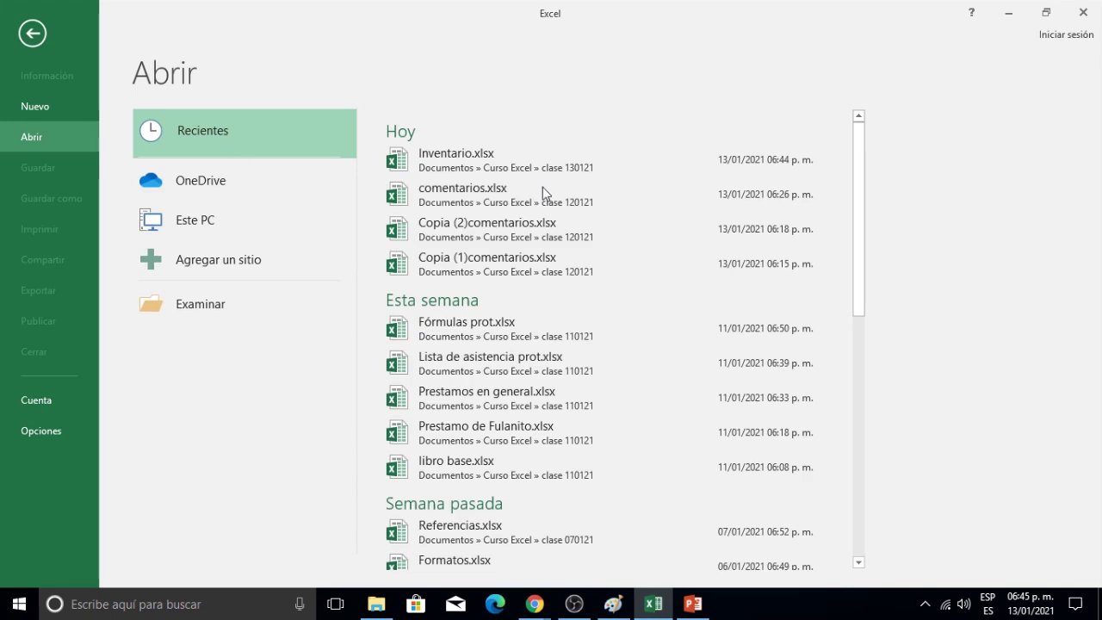
{"action": "left_click", "coordinate": [528, 168]}
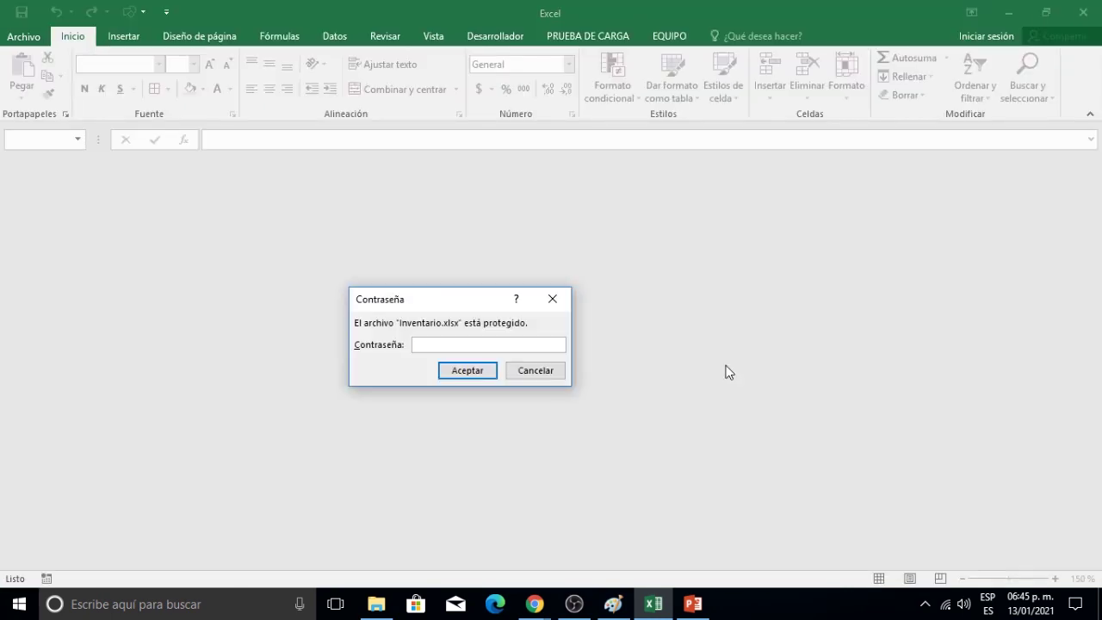
{"action": "type", "text": "••••"}
{"action": "left_click", "coordinate": [478, 372]}
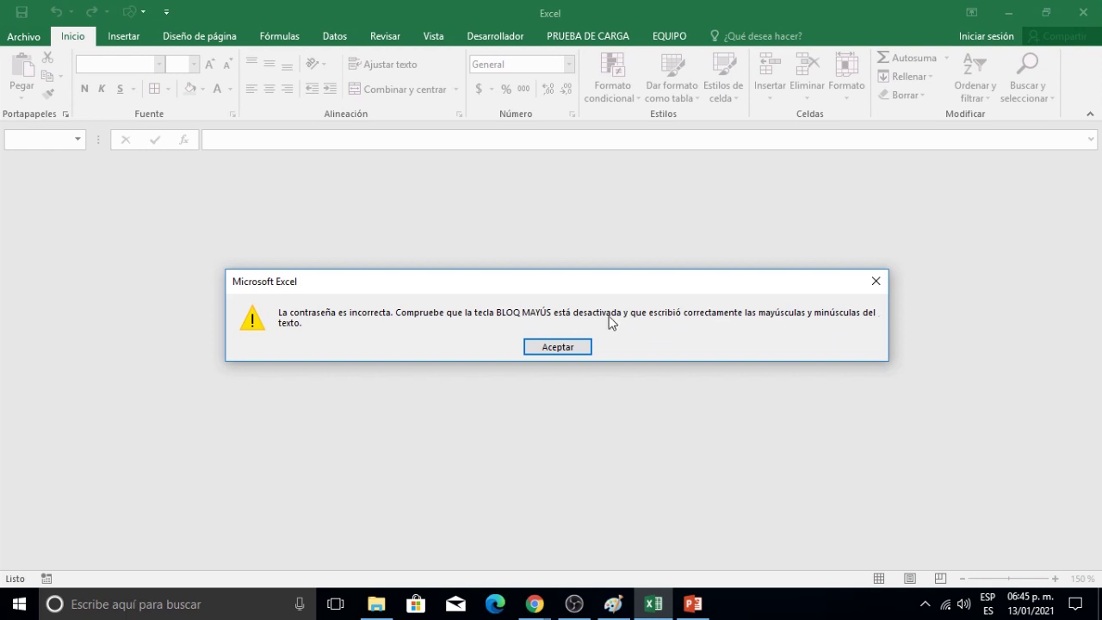
{"action": "left_click", "coordinate": [581, 348]}
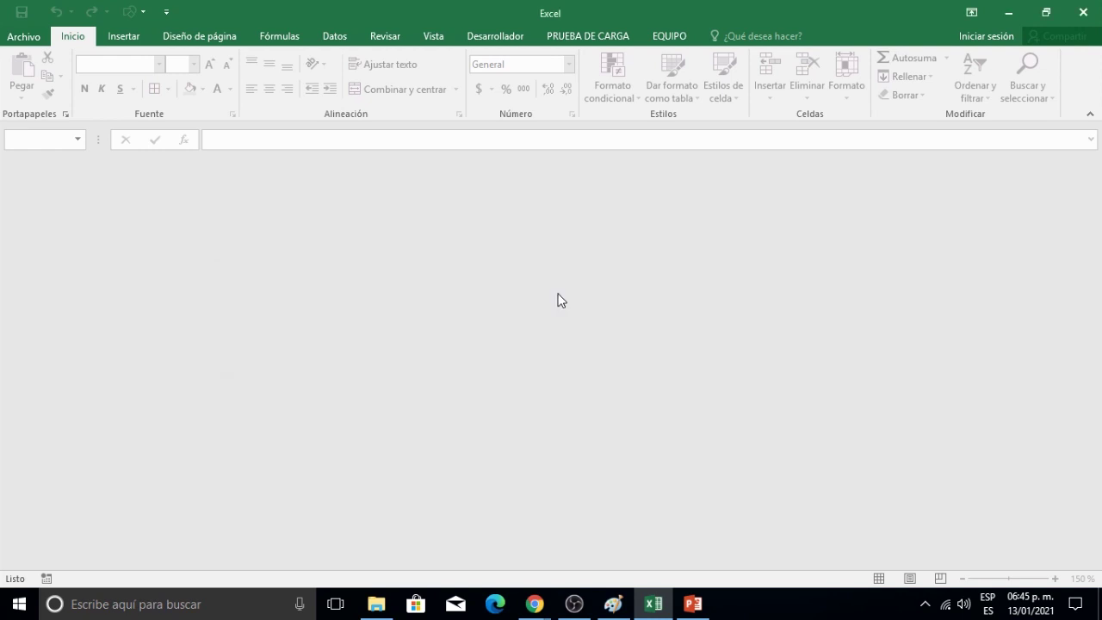
Reopen Inventario.xlsx with the correct password.
{"action": "left_click", "coordinate": [19, 41]}
{"action": "left_click", "coordinate": [482, 159]}
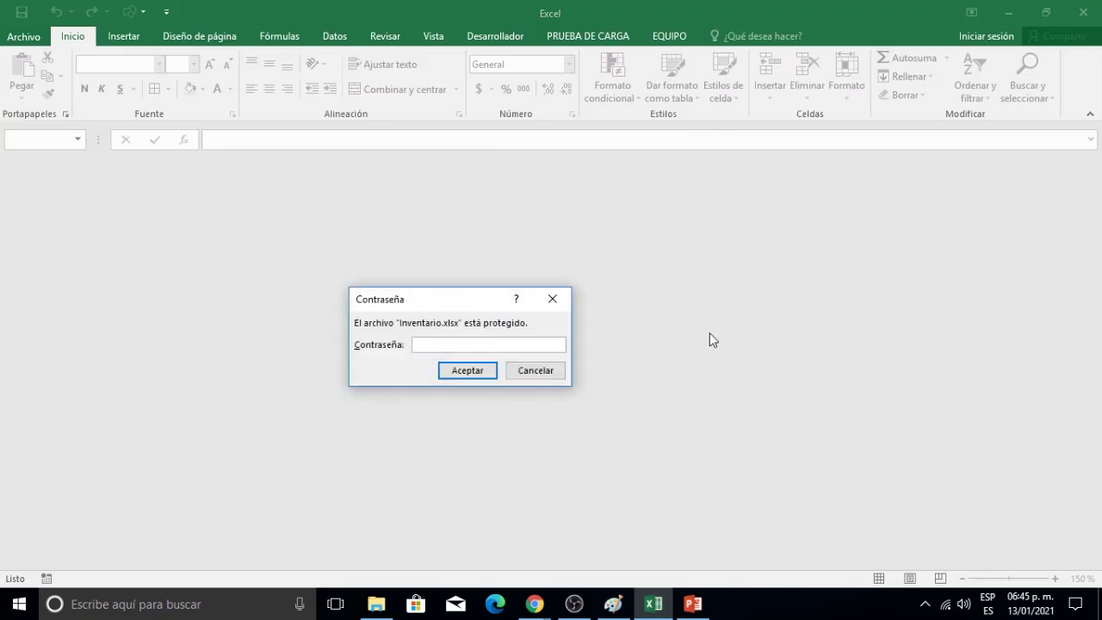
{"action": "type", "text": "1234"}
{"action": "left_click", "coordinate": [489, 371]}
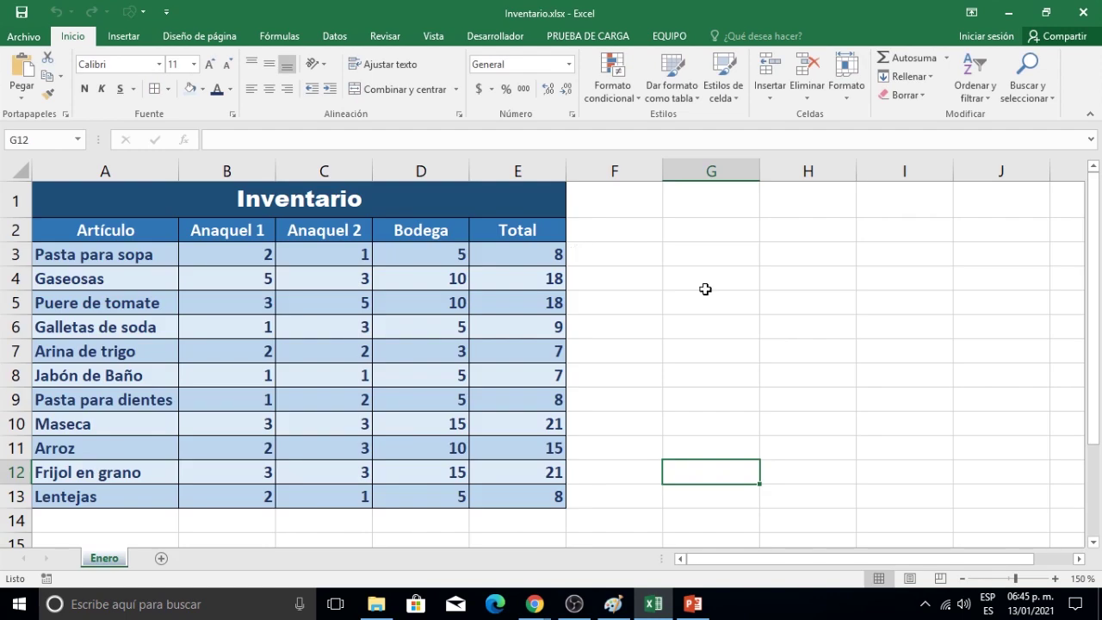
Clear the password in Proteger libro > Cifrar con contraseña and return to the sheet.
{"action": "left_click", "coordinate": [24, 36]}
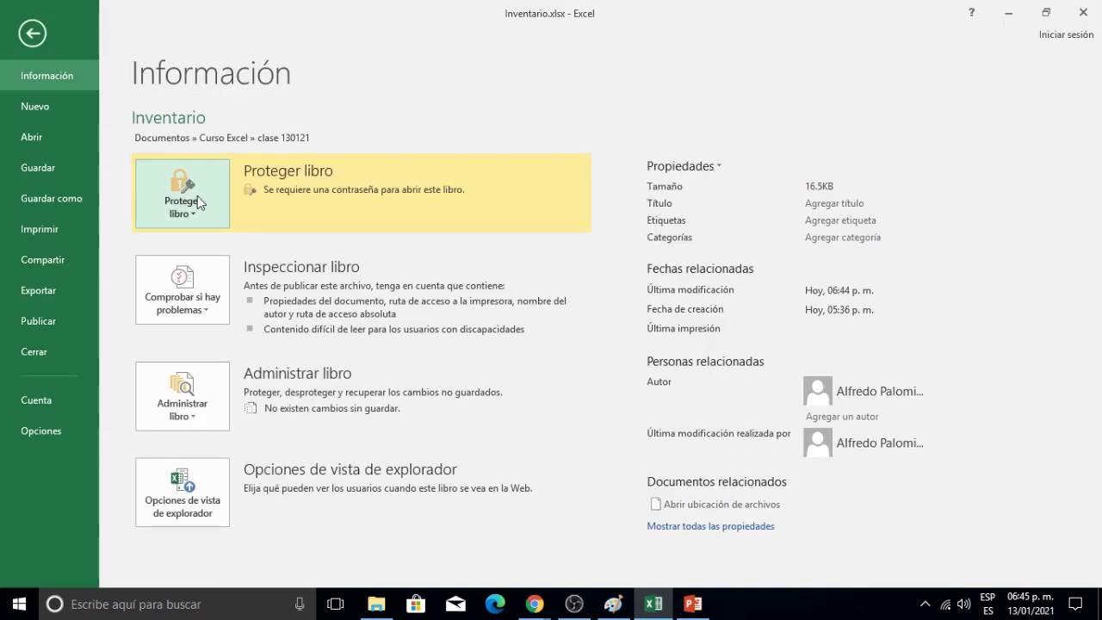
{"action": "left_click", "coordinate": [197, 218]}
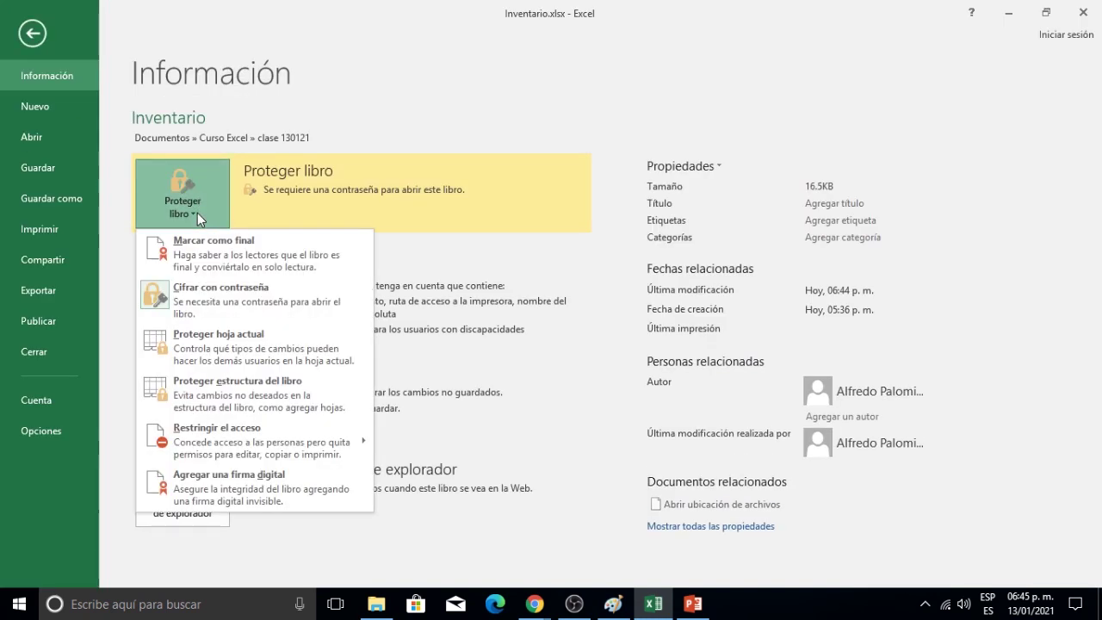
{"action": "left_click", "coordinate": [260, 300]}
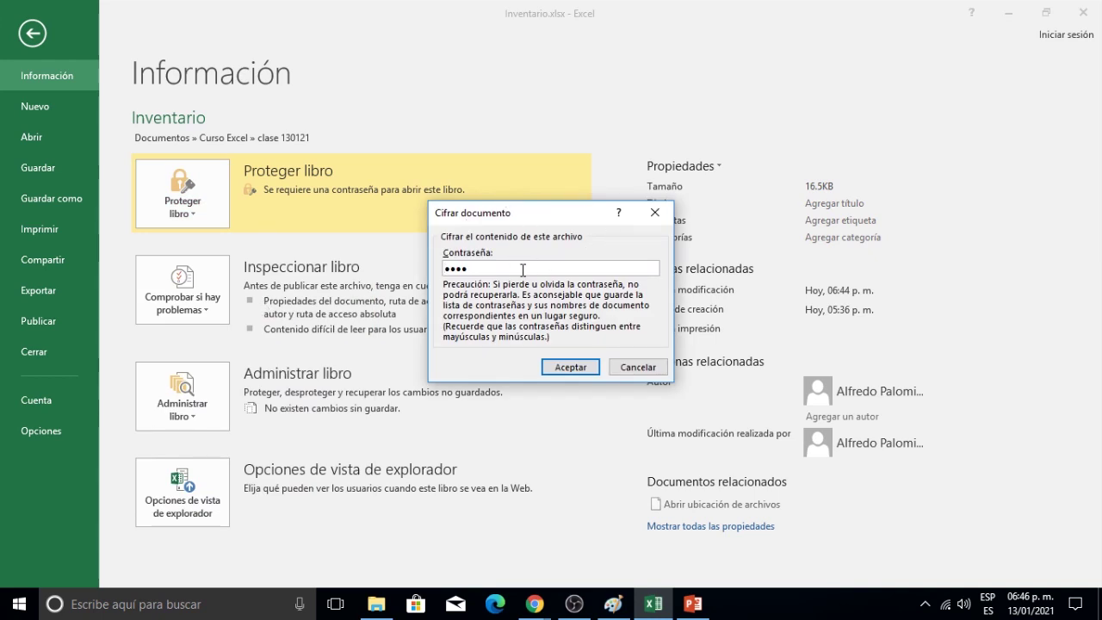
{"action": "key", "text": "BackSpace"}
{"action": "key", "text": "BackSpace"}
{"action": "key", "text": "BackSpace"}
{"action": "key", "text": "BackSpace"}
{"action": "left_click", "coordinate": [592, 367]}
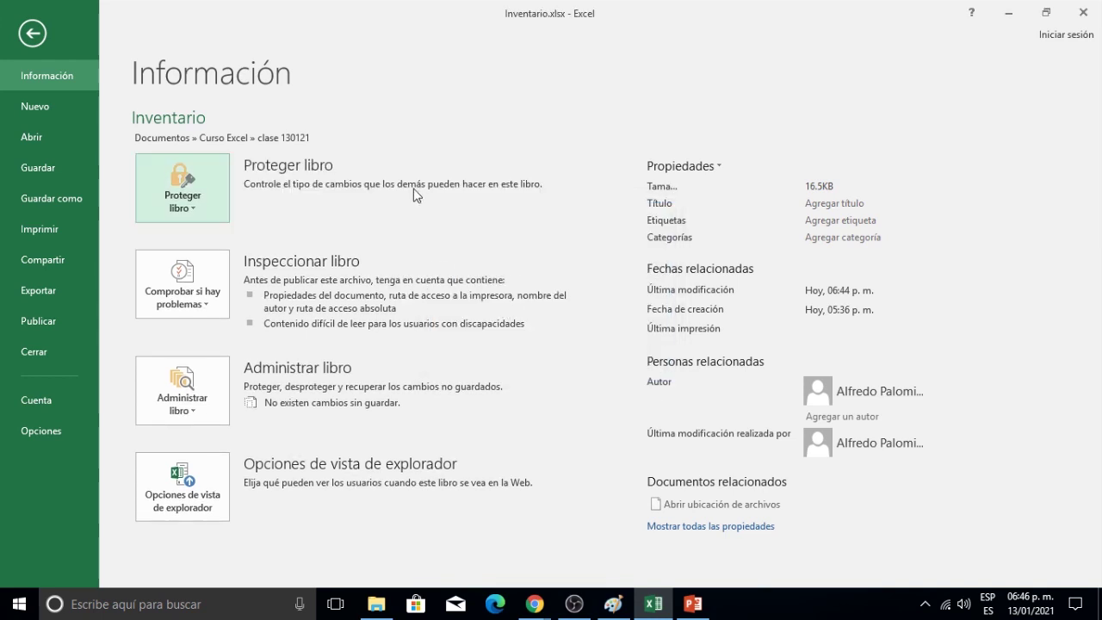
{"action": "left_click", "coordinate": [31, 33]}
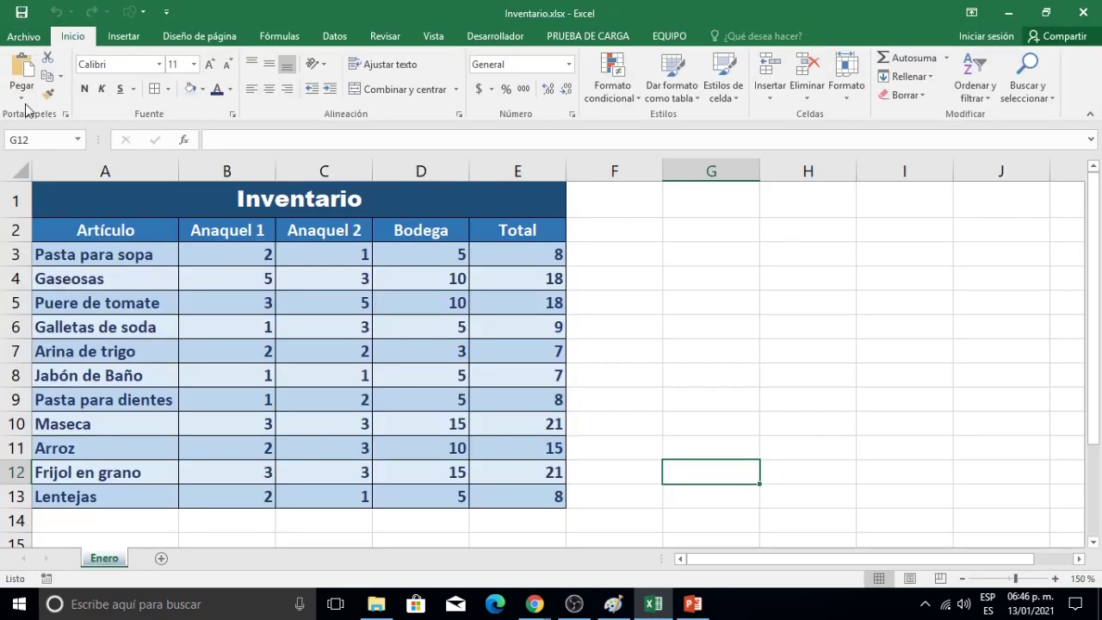
Close Inventario and reopen it from the Recientes list with no password prompt.
{"action": "left_click", "coordinate": [30, 38]}
{"action": "left_click", "coordinate": [38, 354]}
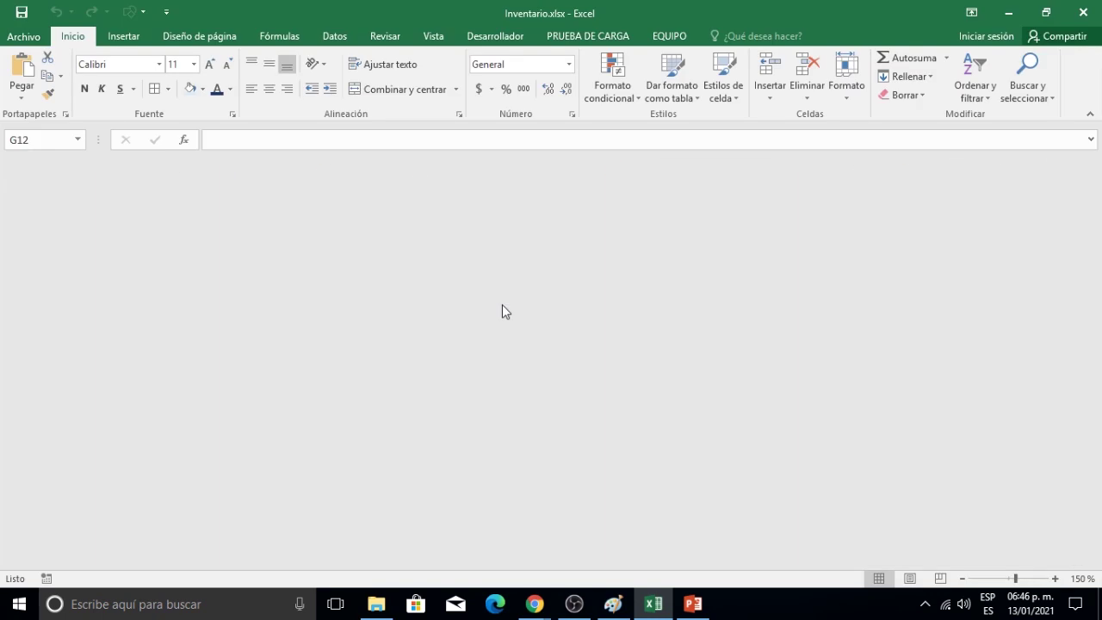
{"action": "left_click", "coordinate": [32, 36]}
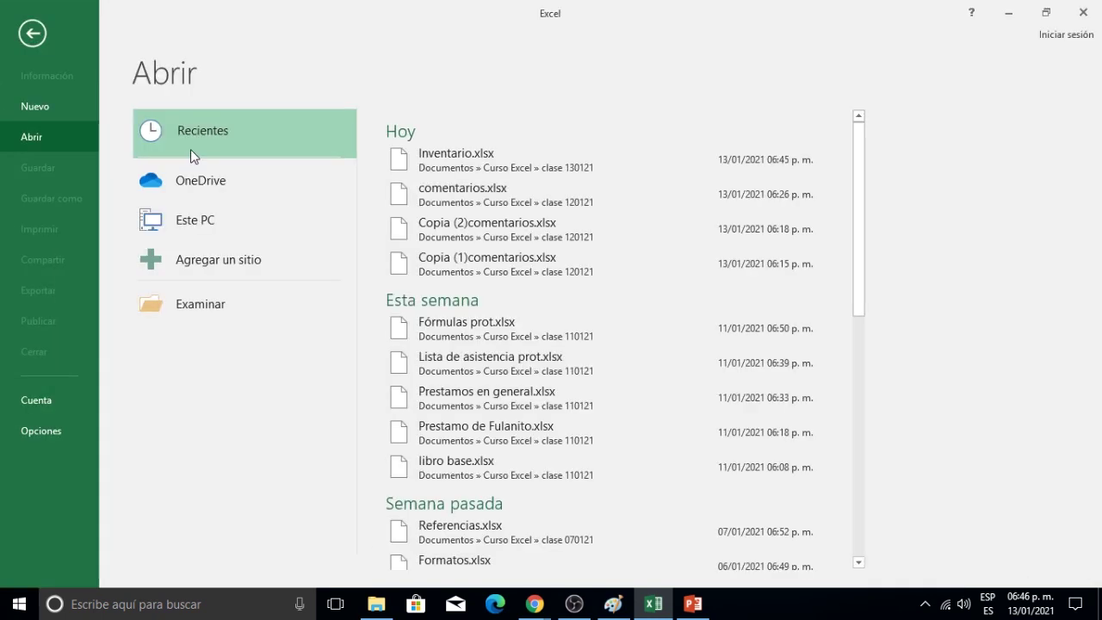
{"action": "left_click", "coordinate": [445, 153]}
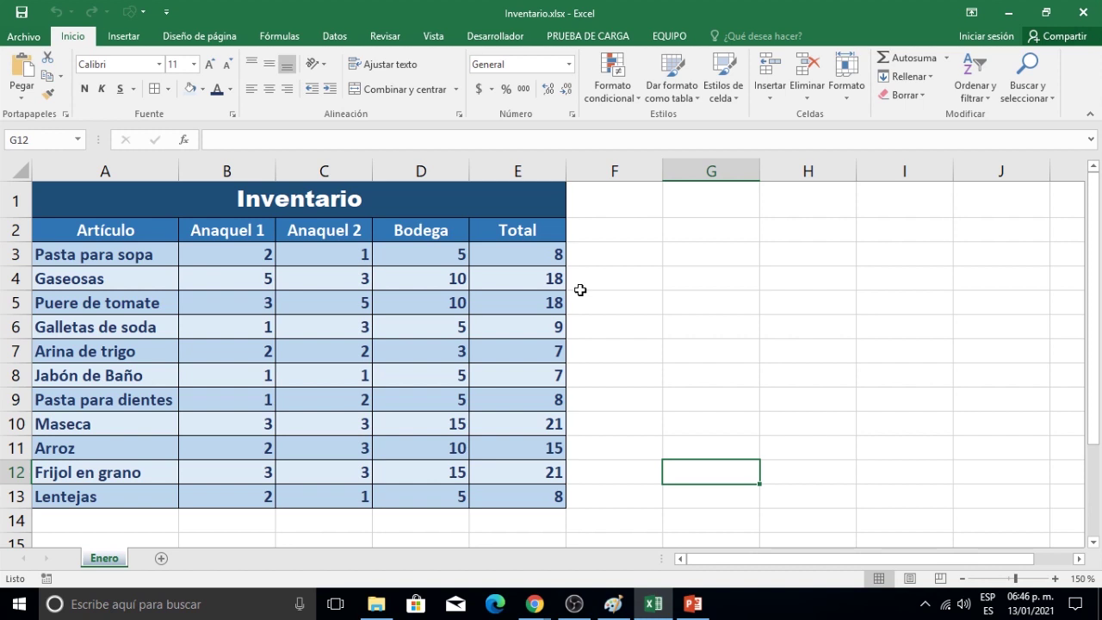
Quit Excel, then mark attendance from the Detalles de la reunión panel in Google Meet.
{"action": "left_click", "coordinate": [1083, 13]}
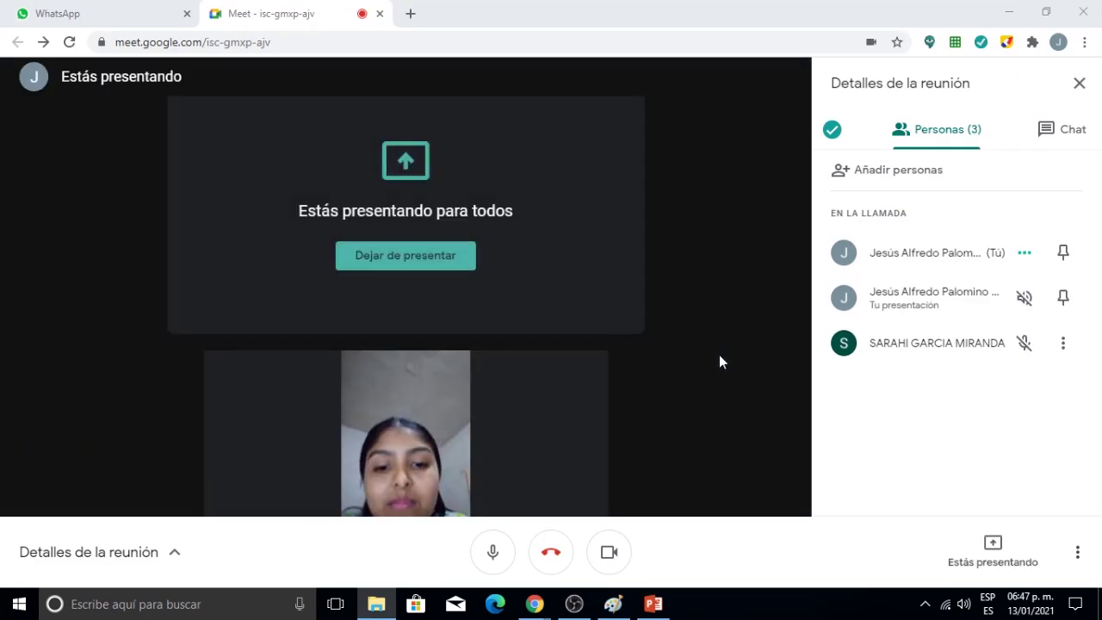
{"action": "left_click", "coordinate": [457, 258]}
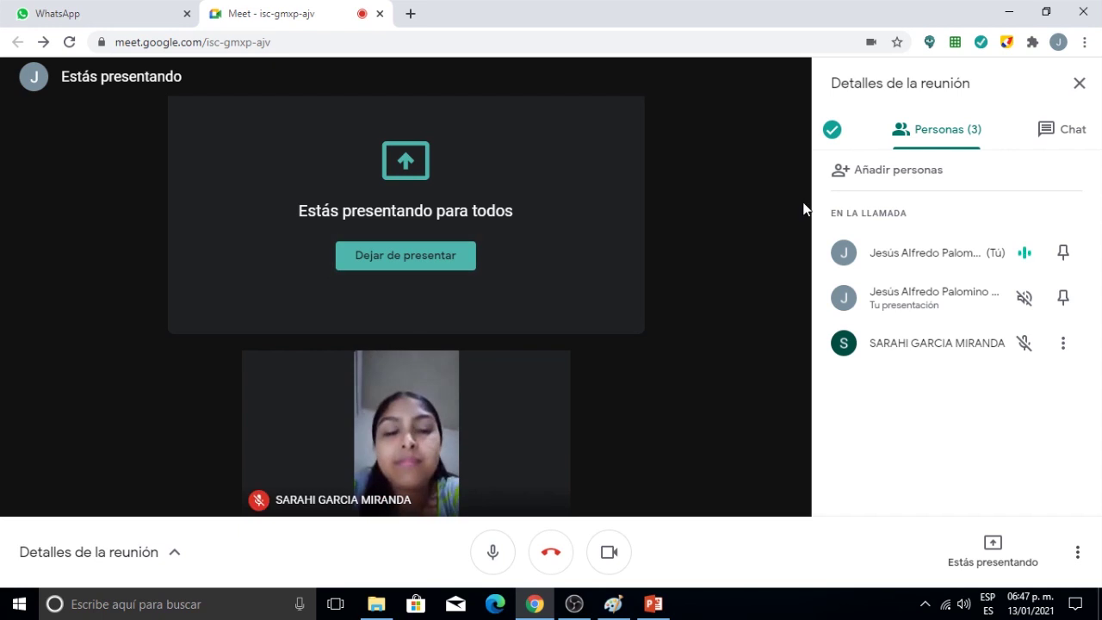
{"action": "left_click", "coordinate": [823, 130]}
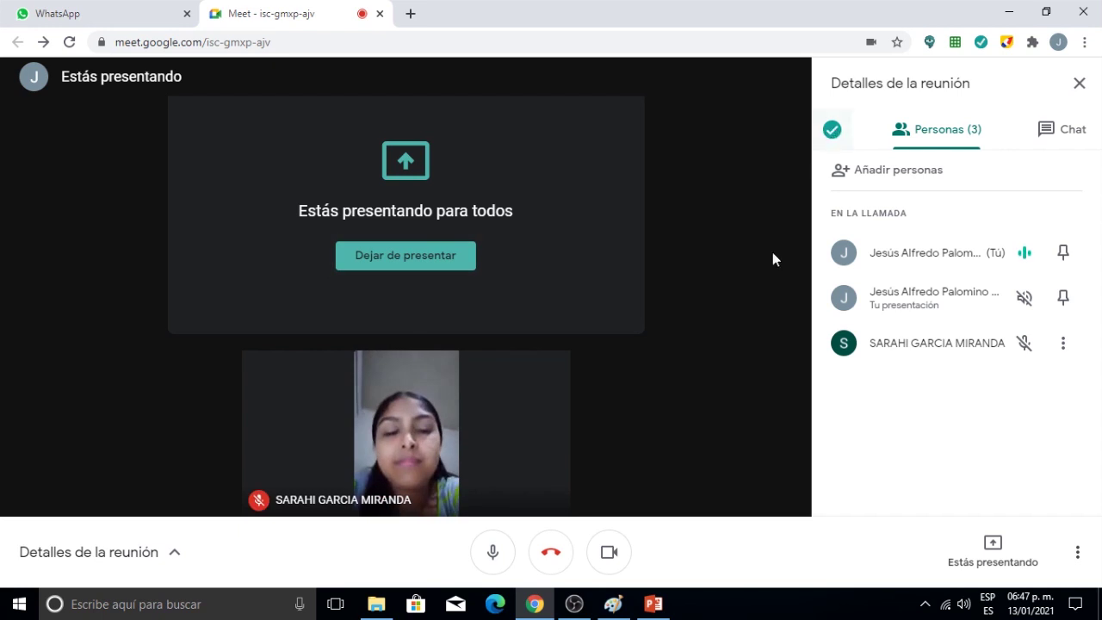